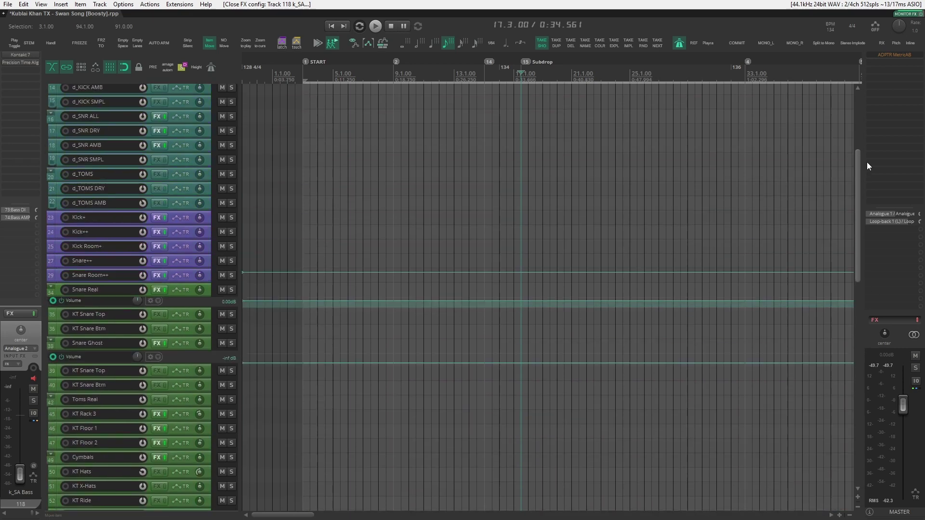
- Solo the RHYTHM folder track and play the song from the Subdrop marker at 17.3.00
scroll(518, 66, "up", 5)
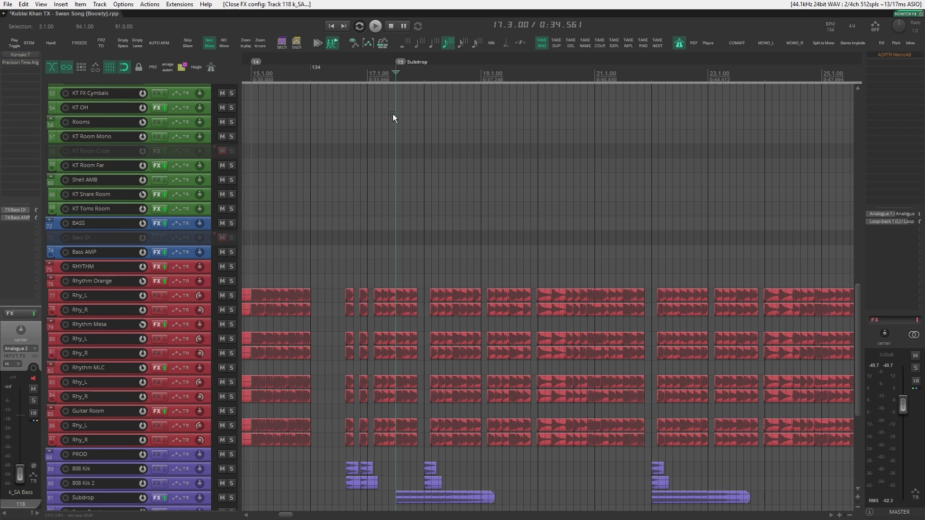
scroll(350, 309, "up", 3)
left_click(246, 285)
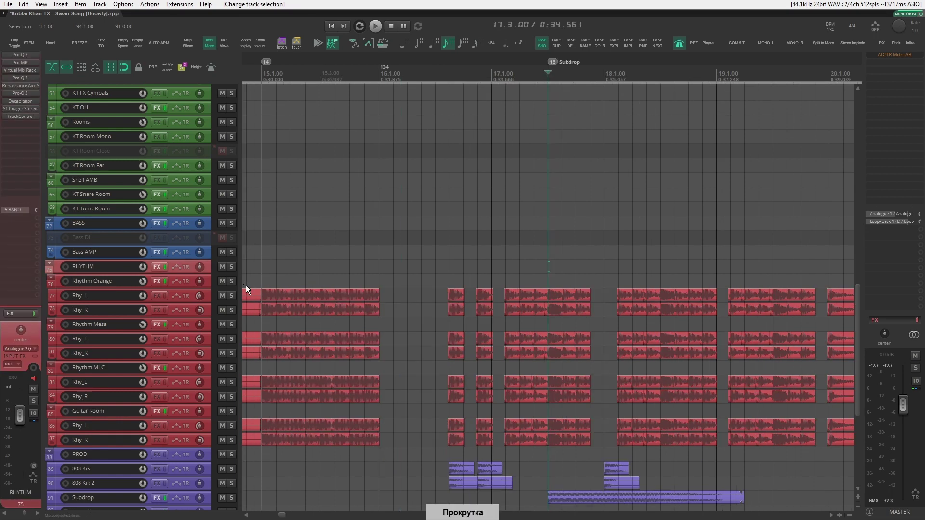
left_click(232, 266)
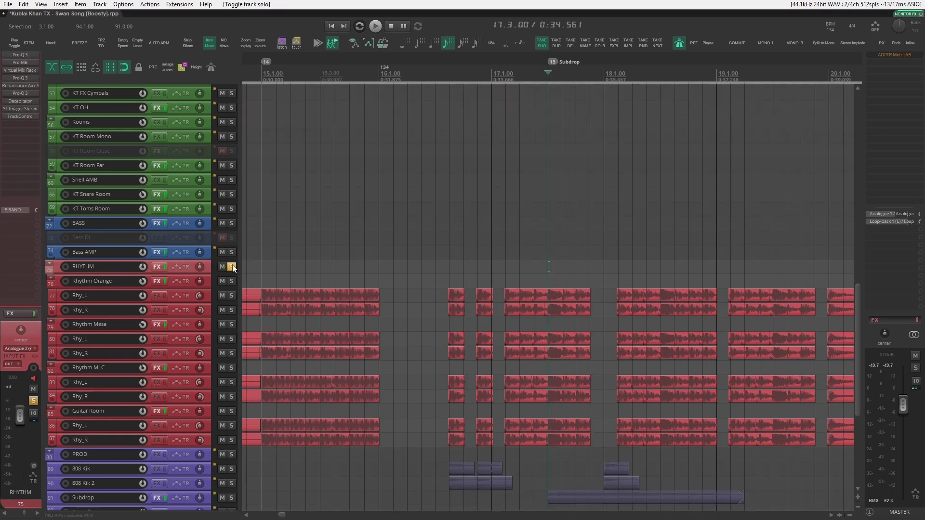
key("space")
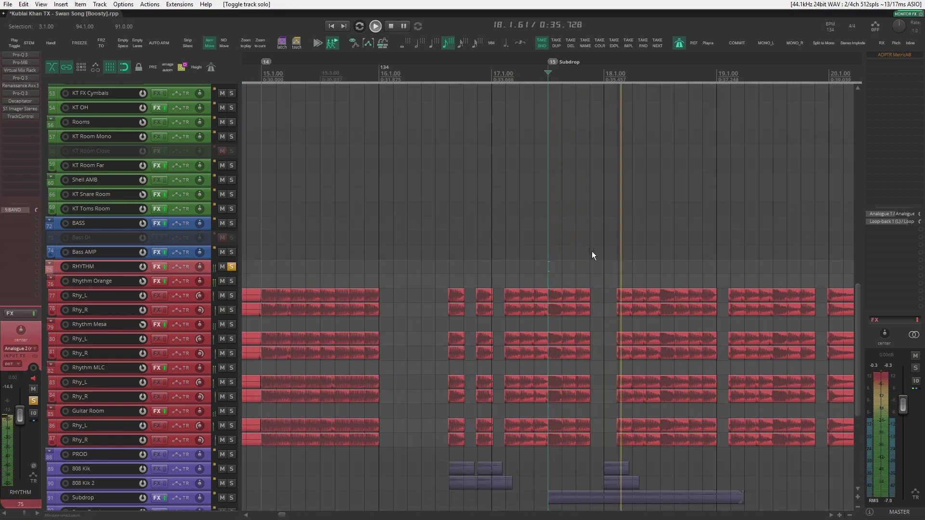
- Clear the RHYTHM folder's solo during playback to hear the guitars in the full mix, and stop playback
scroll(592, 255, "down", 5)
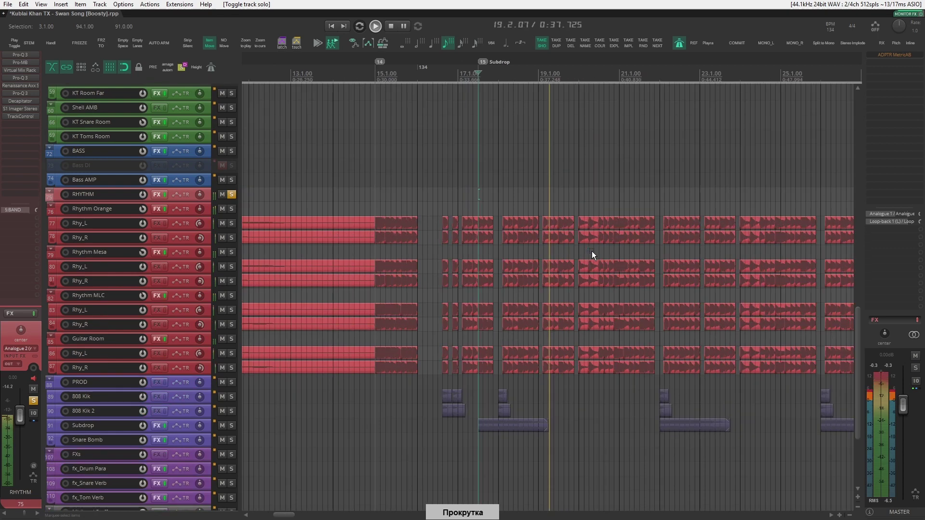
scroll(592, 251, "right", 2)
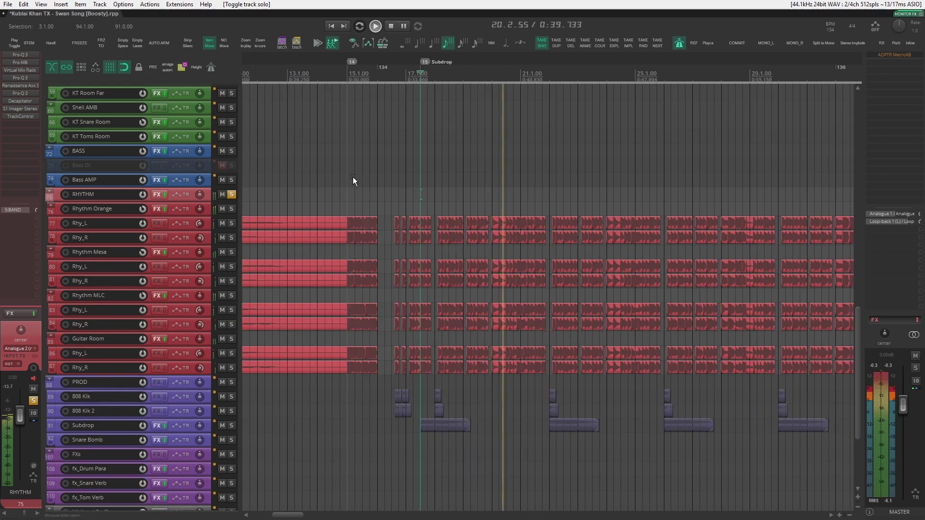
key("F6")
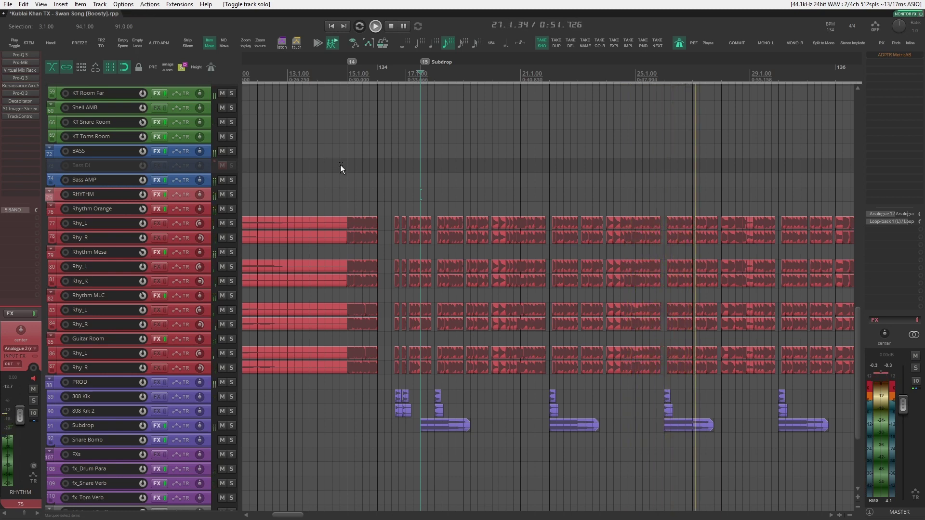
key("space")
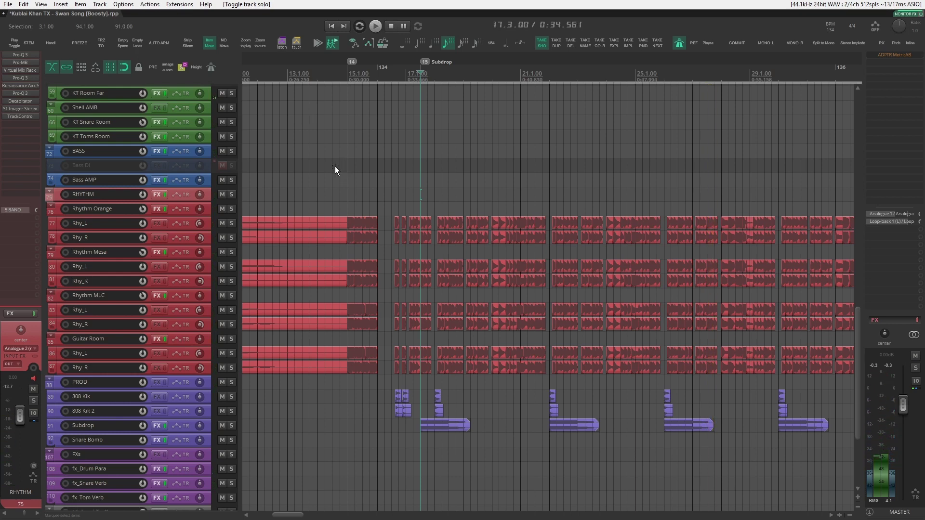
- Select the Rhy_L and Rhy_R takes of the Rhythm Orange folder at bar 15 to examine their waveforms
left_click(209, 207)
left_click(207, 337)
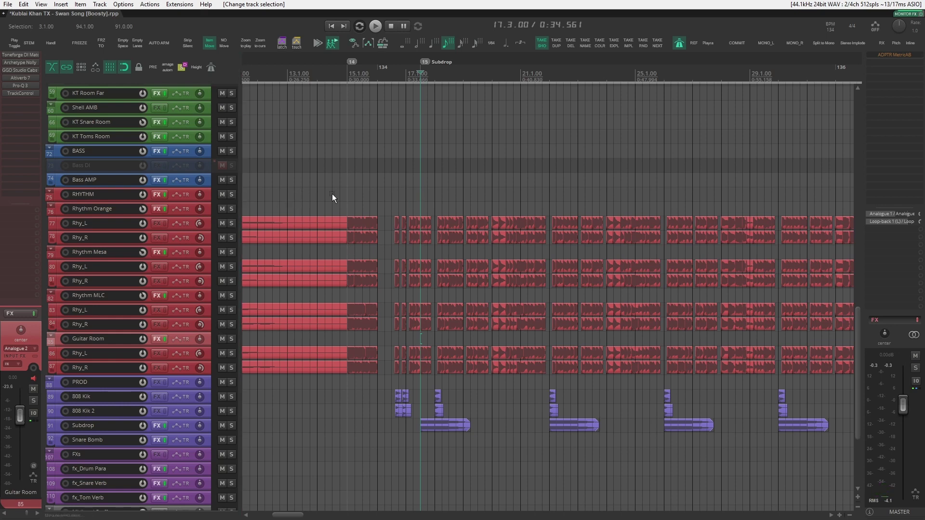
scroll(332, 194, "up", 3)
scroll(533, 406, "up", 3)
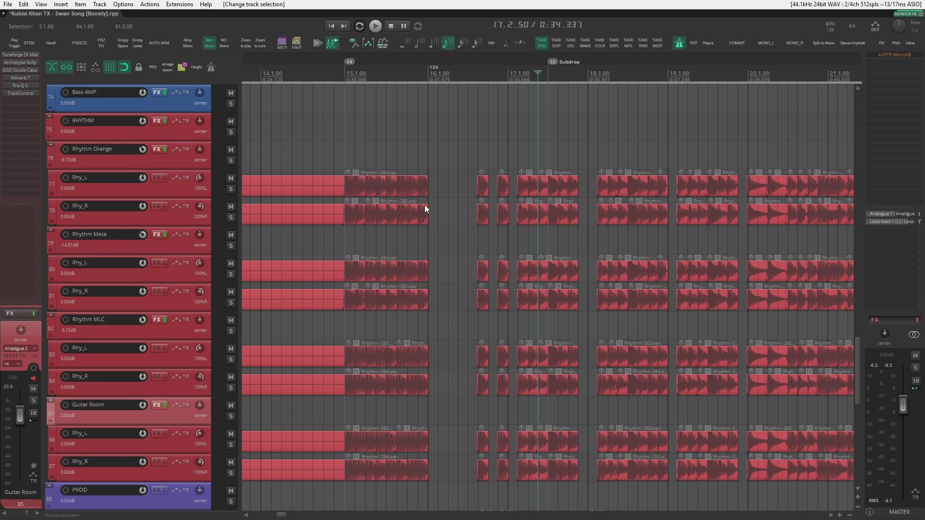
left_click_drag(436, 219, 394, 229)
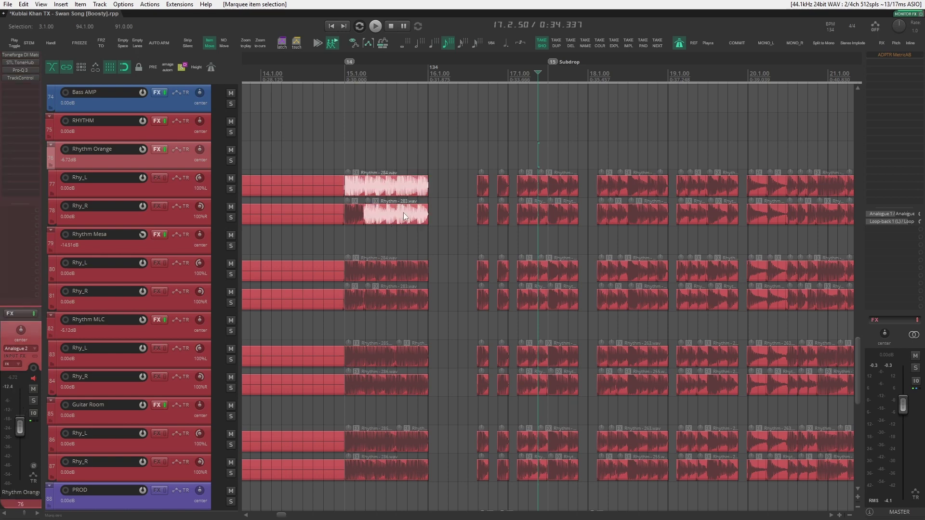
left_click(448, 164)
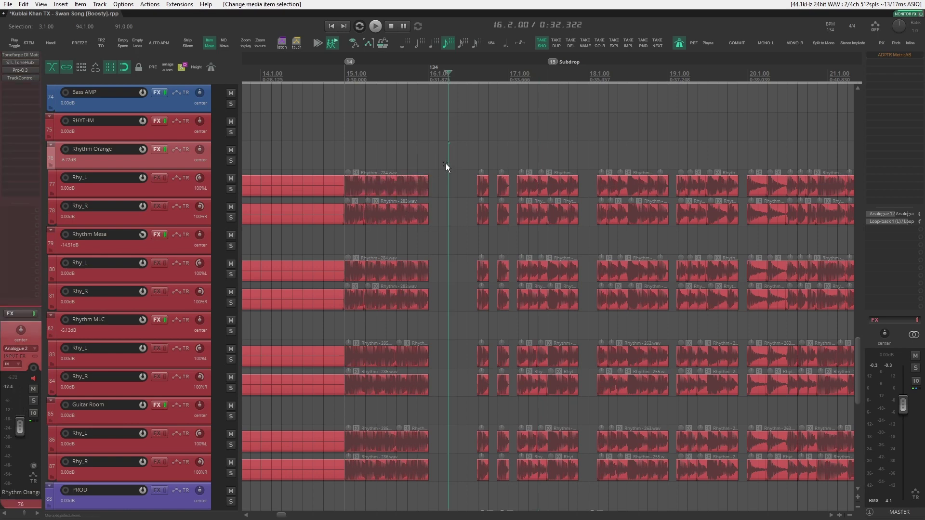
left_click_drag(438, 163, 398, 186)
scroll(398, 186, "up", 8)
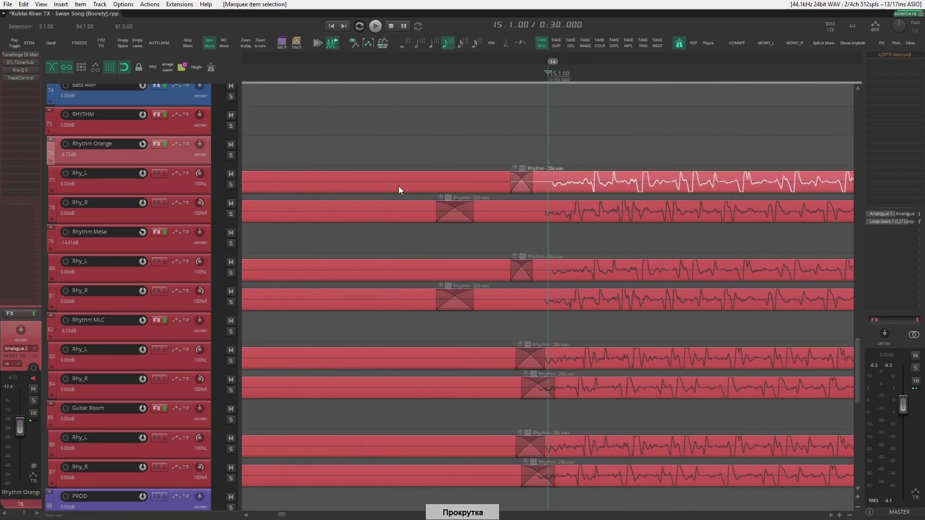
- Select the Rhythm Orange and Mesa takes at bar 15, and the MLC and Guitar Room takes, to compare their waveforms
left_click_drag(536, 120, 391, 324)
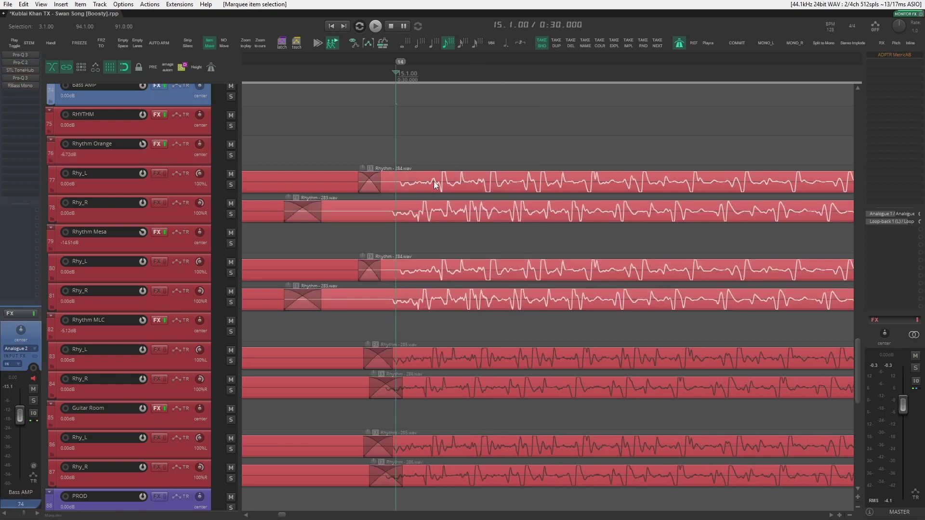
left_click_drag(465, 155, 392, 279)
left_click_drag(458, 324, 363, 482)
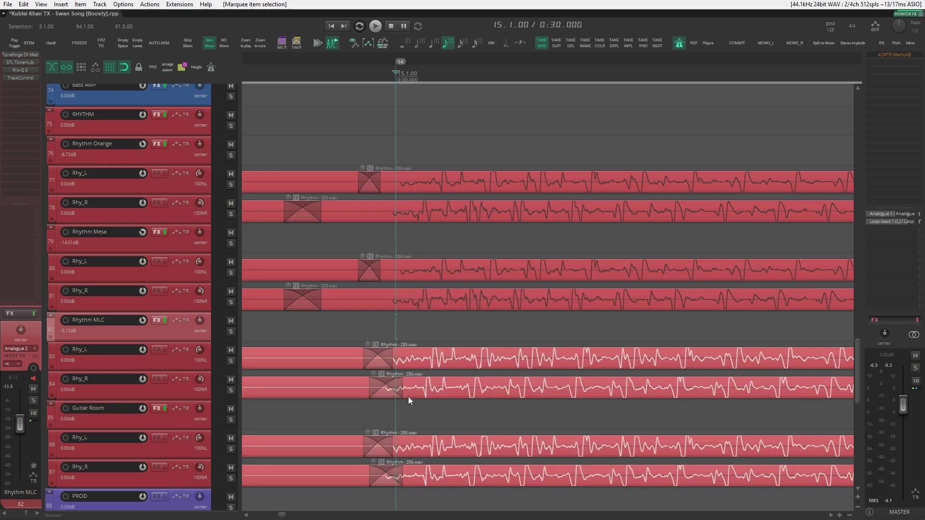
left_click_drag(445, 326, 393, 466)
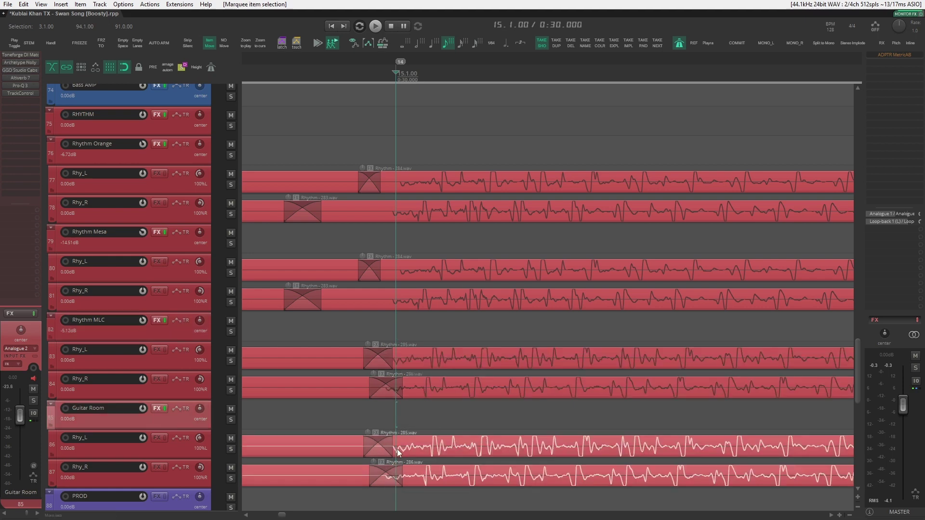
scroll(496, 297, "down", 4)
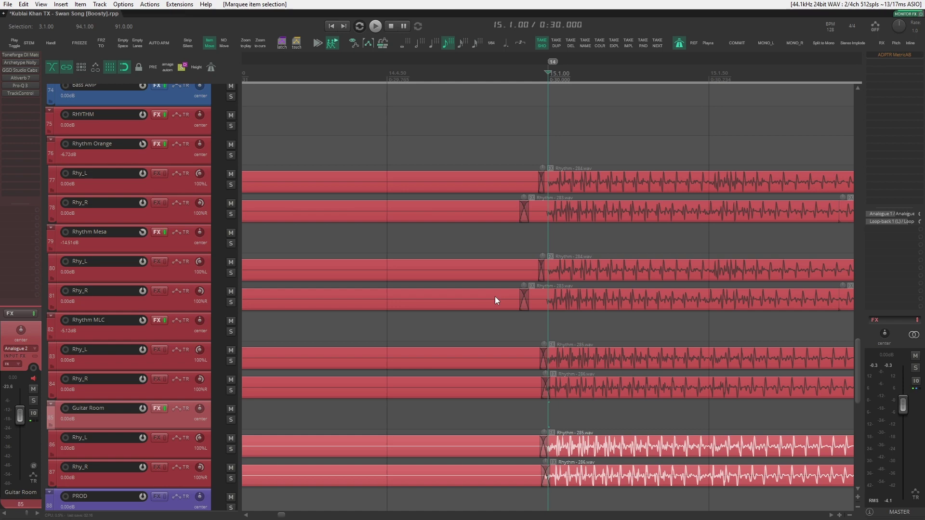
scroll(453, 278, "down", 5)
scroll(452, 278, "up", 1)
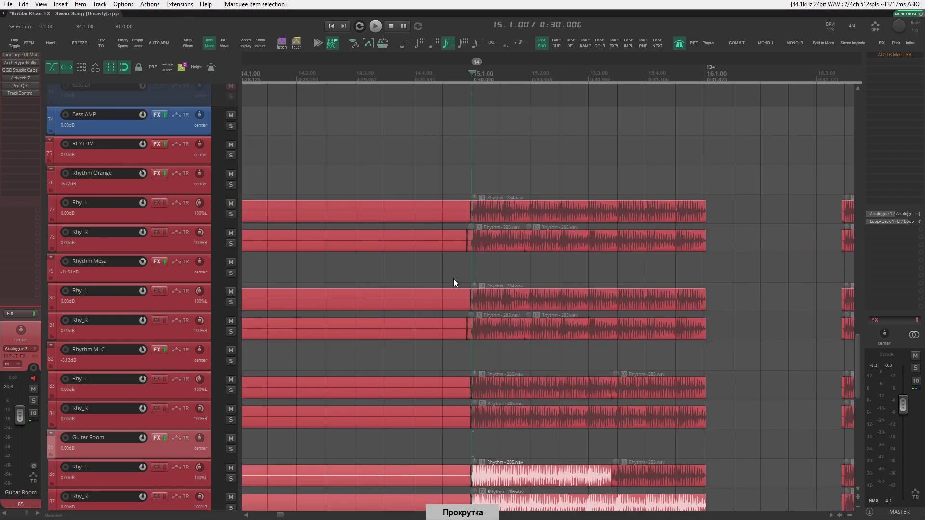
scroll(453, 279, "down", 1)
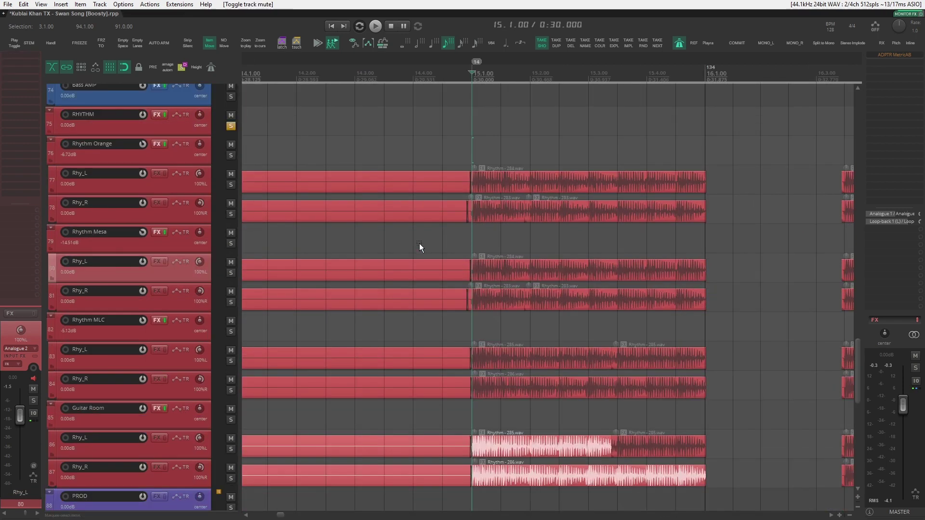
- Open STL ToneHub on the Rhythm Orange track, widen the Preset column to read the full preset names, and close the plugin
left_click(170, 160)
left_click(166, 335)
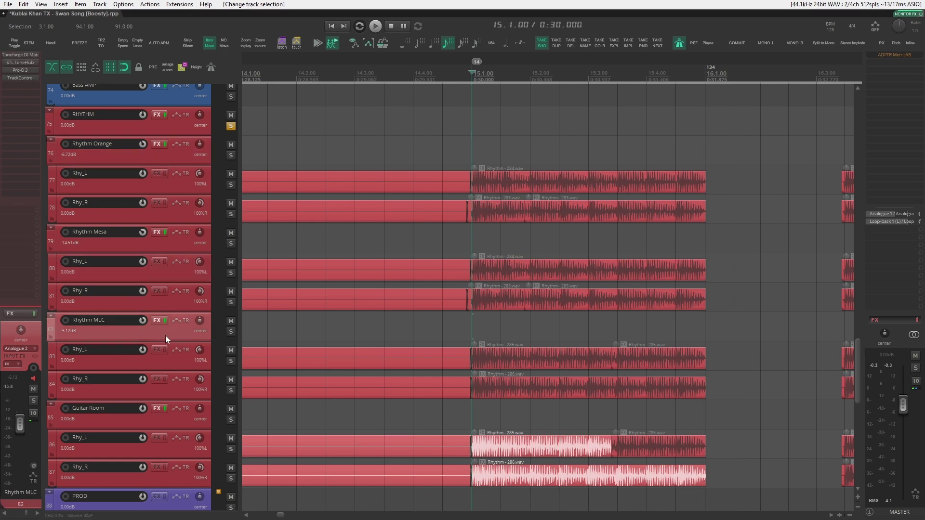
left_click(165, 147)
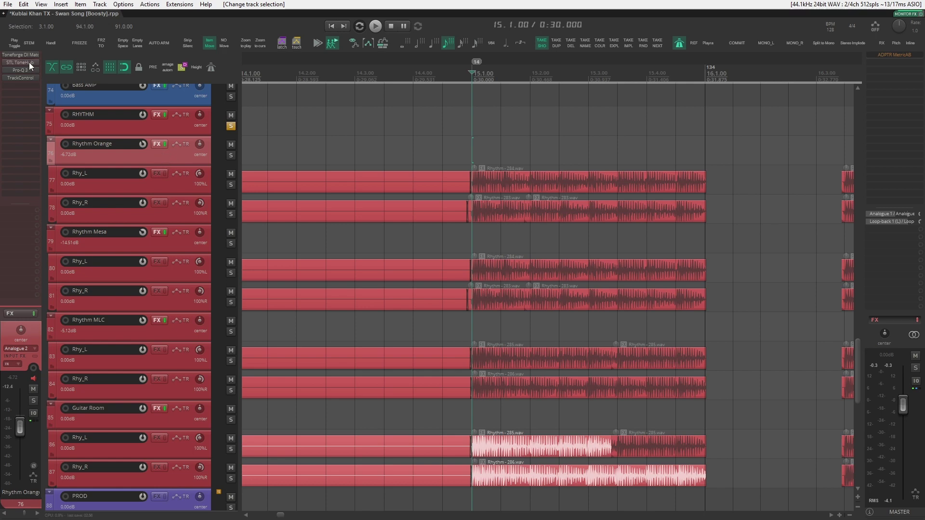
key("2")
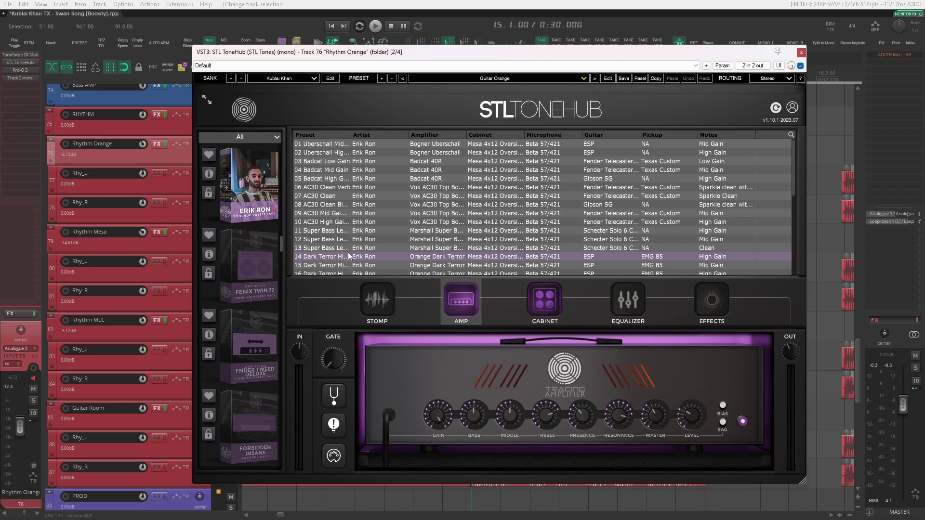
left_click_drag(351, 136, 398, 145)
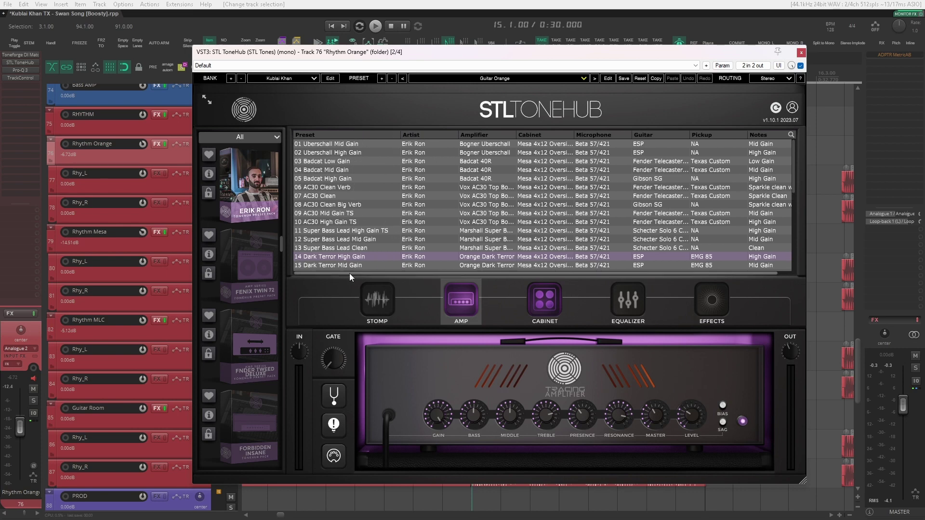
left_click(801, 52)
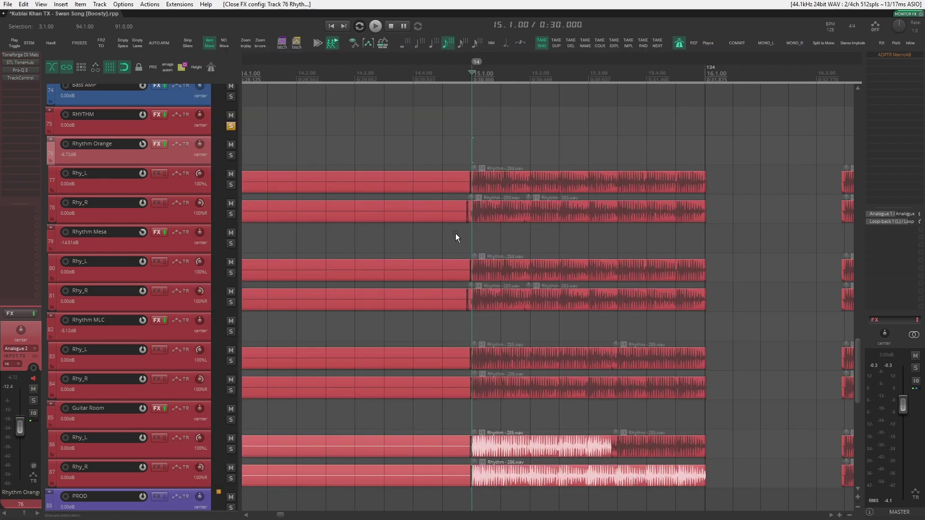
- Solo the Rhythm Orange folder instead of RHYTHM and listen to it from the Subdrop marker
left_click(205, 133)
left_click(230, 156)
key("space")
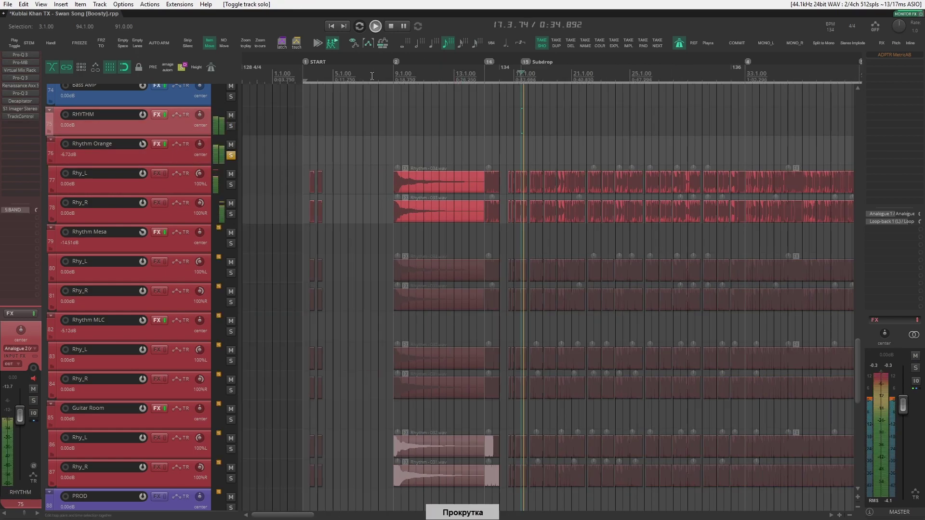
scroll(372, 77, "down", 3)
scroll(372, 77, "up", 2)
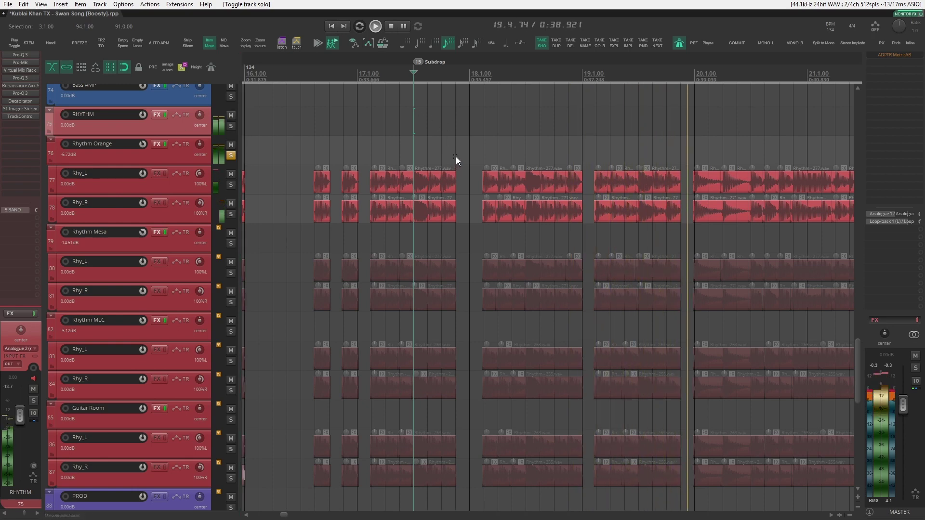
key("space")
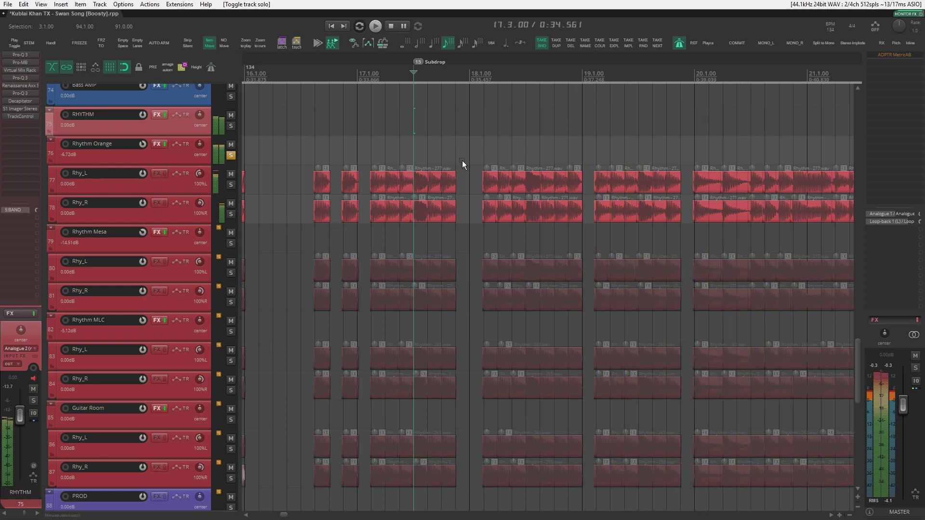
- Open Pro-Q 3 on the Rhythm Orange track and examine its low-mid and upper-mid cut bands
left_click(172, 149)
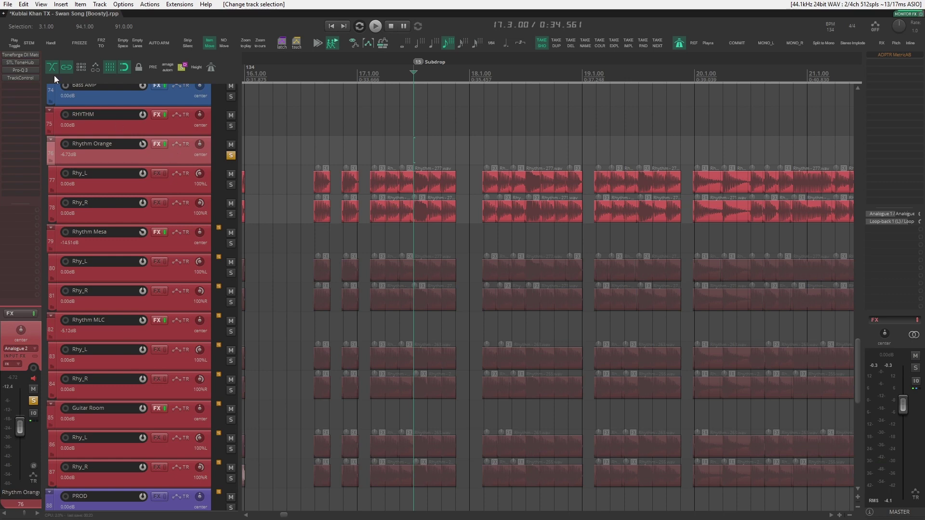
left_click(28, 68)
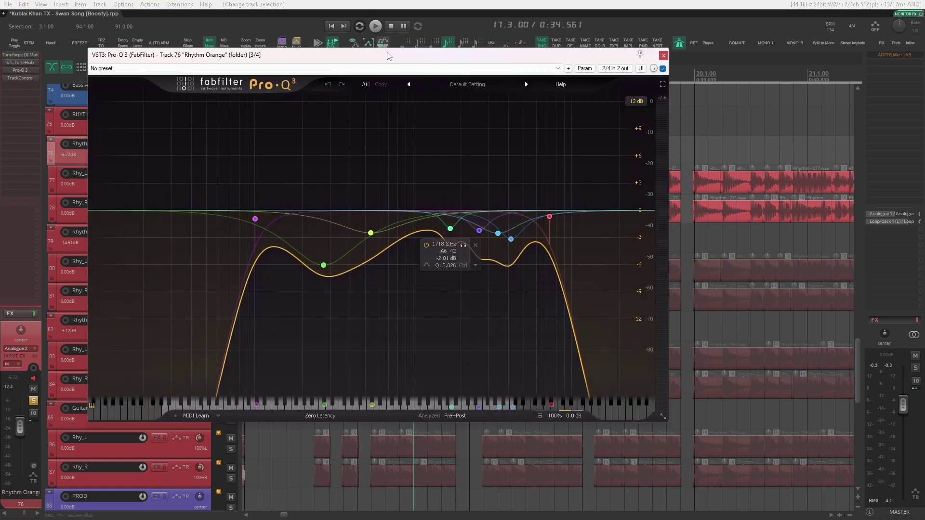
left_click_drag(383, 54, 467, 57)
left_click_drag(485, 174, 365, 316)
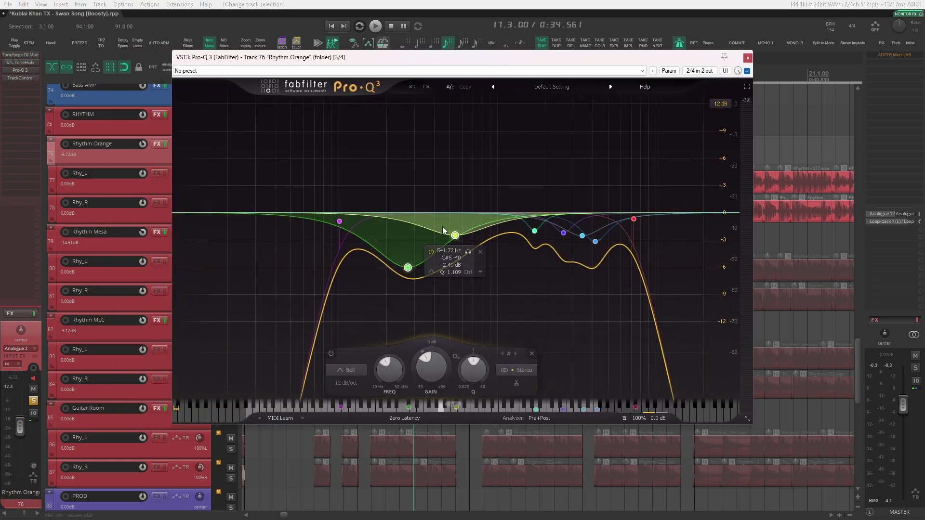
left_click_drag(525, 200, 605, 290)
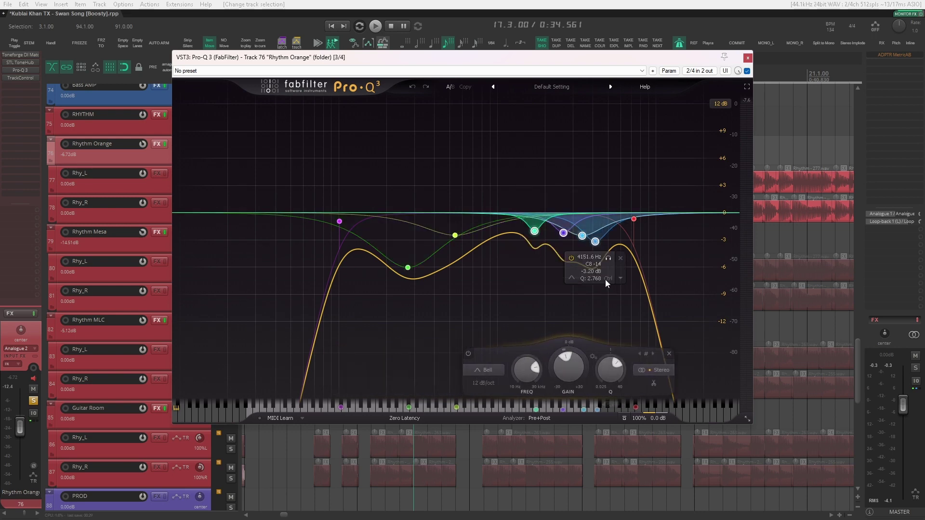
- Toggle the bypass of Rhythm Orange's Pro-Q 3 during playback to compare the sound with and without EQ, leaving it enabled
left_click(22, 70, "ctrl")
left_click_drag(511, 57, 494, 86)
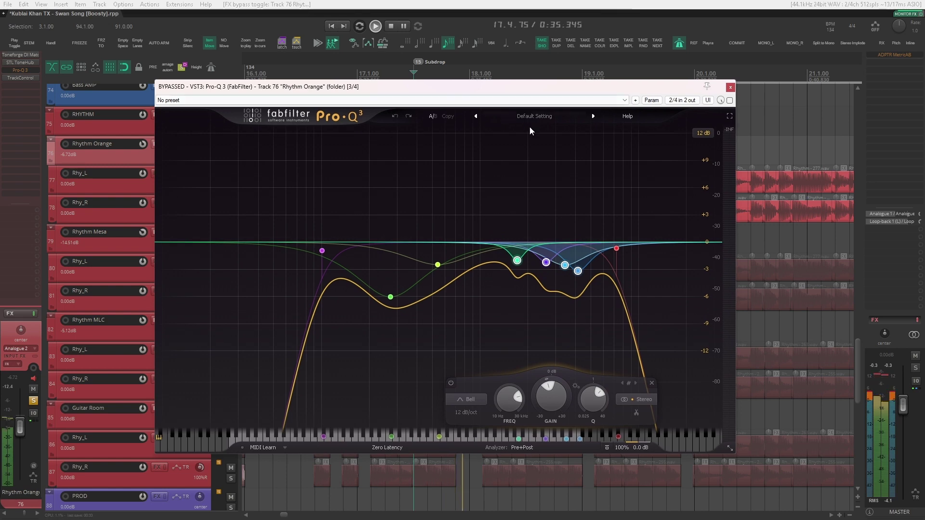
left_click(729, 100)
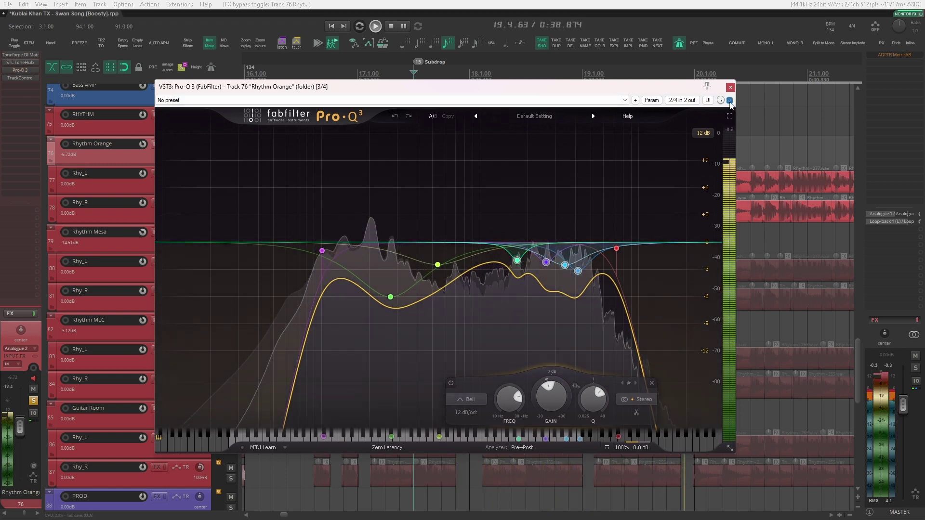
left_click(730, 100)
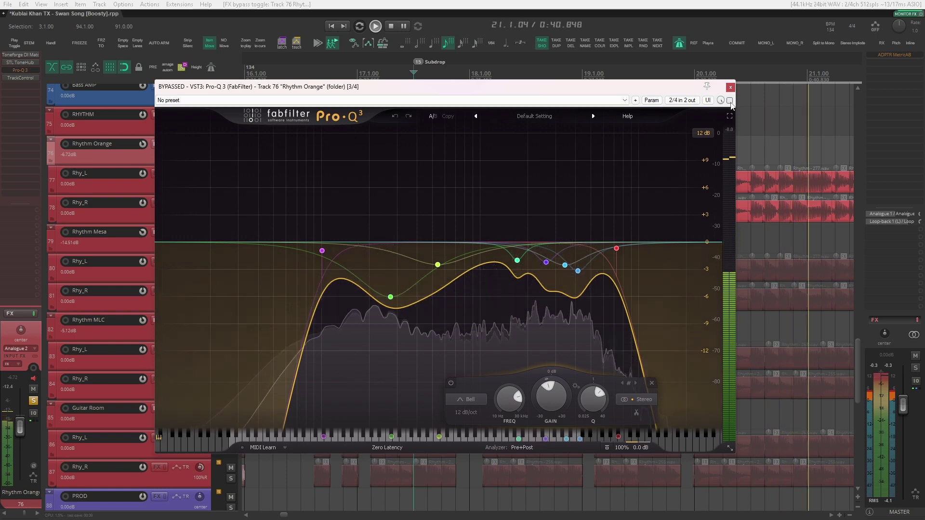
left_click(729, 100)
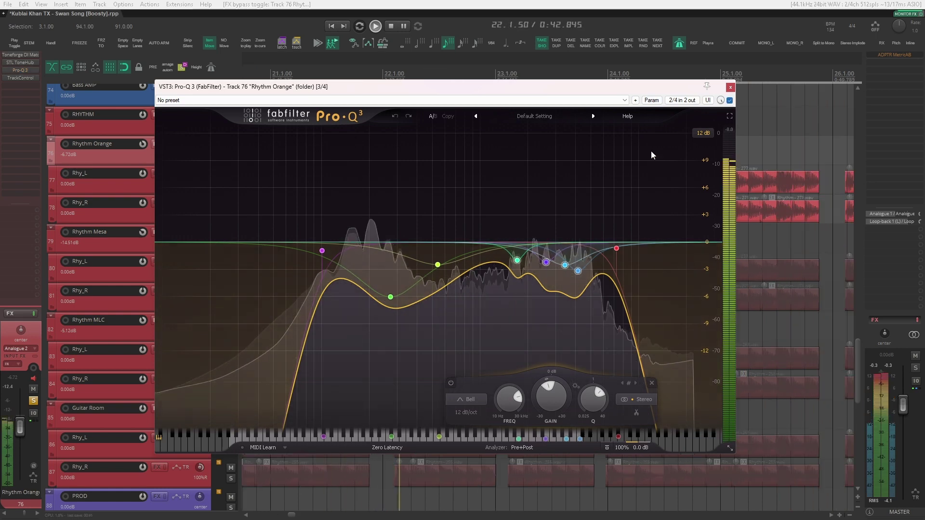
- Toggle Rhythm Orange's two low-mid cuts off and on during playback, and bypass its four upper-mid cut bands
left_click(313, 383)
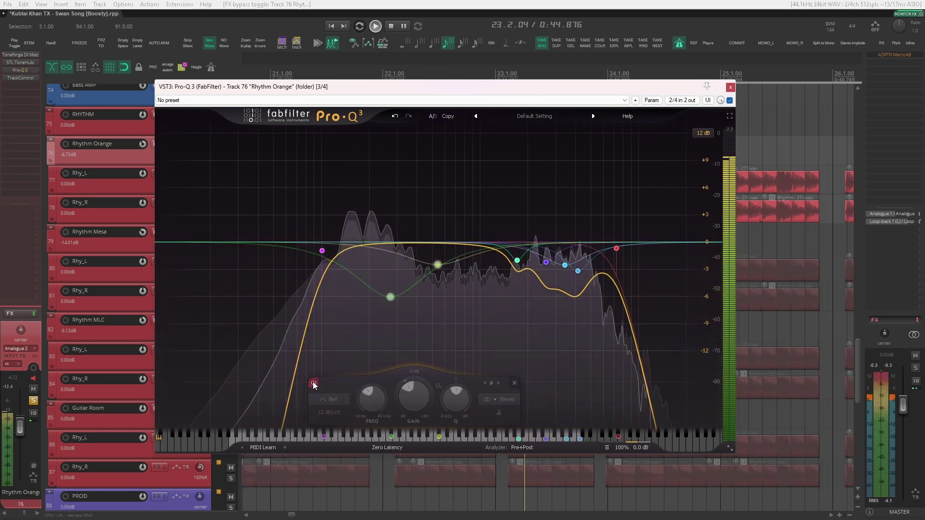
left_click(313, 383)
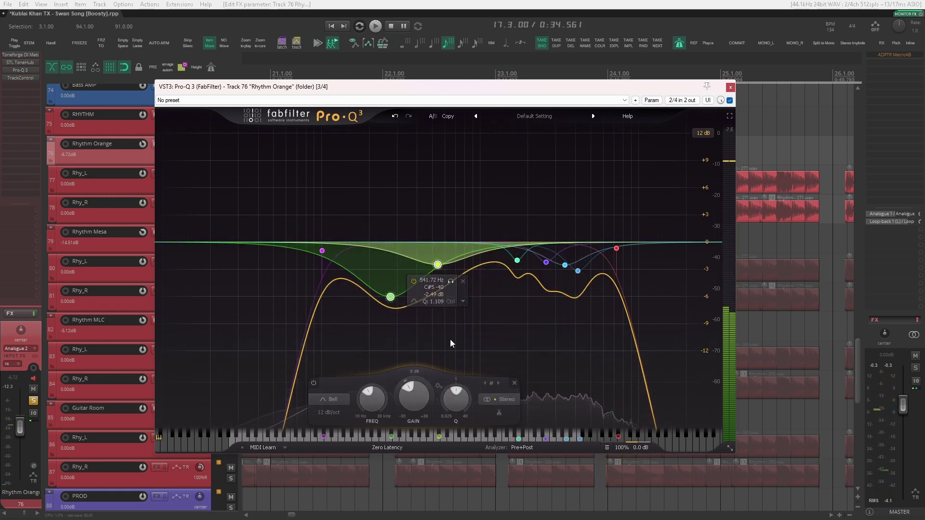
left_click_drag(488, 212, 607, 329)
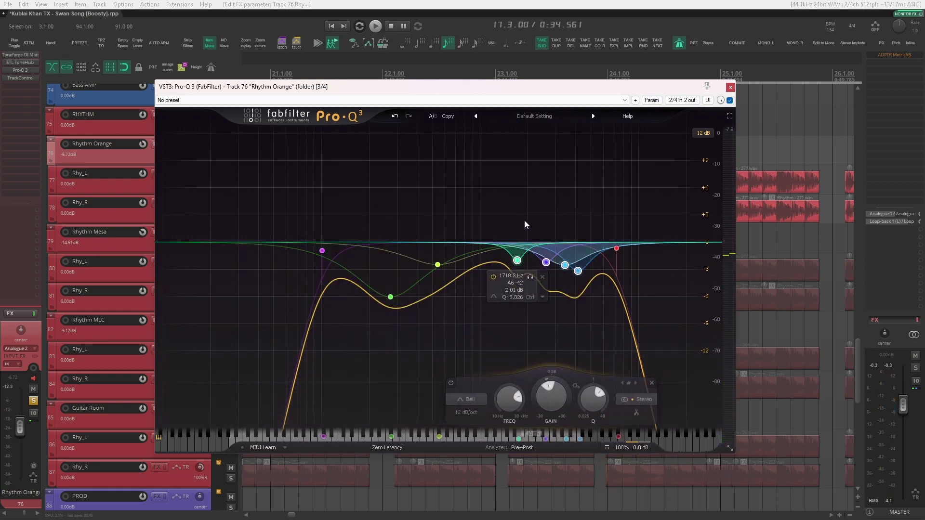
key("space")
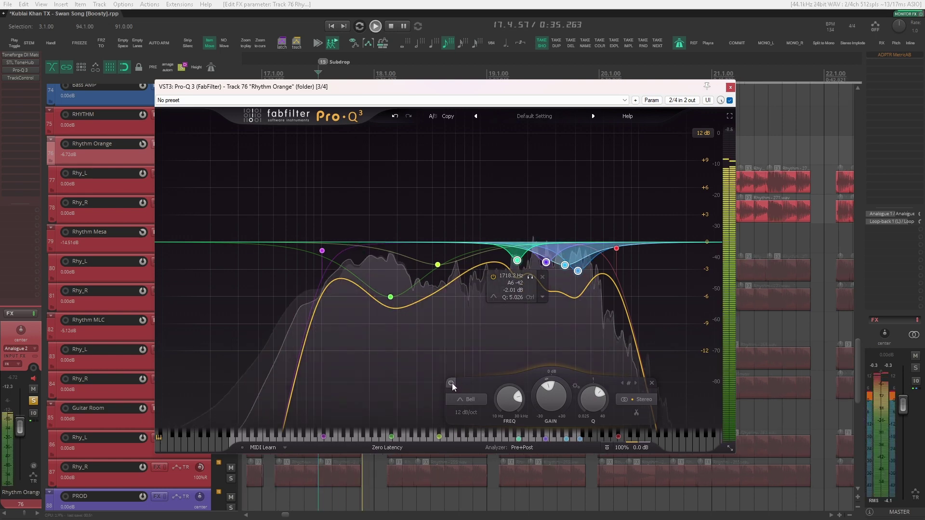
left_click(451, 384)
key("space")
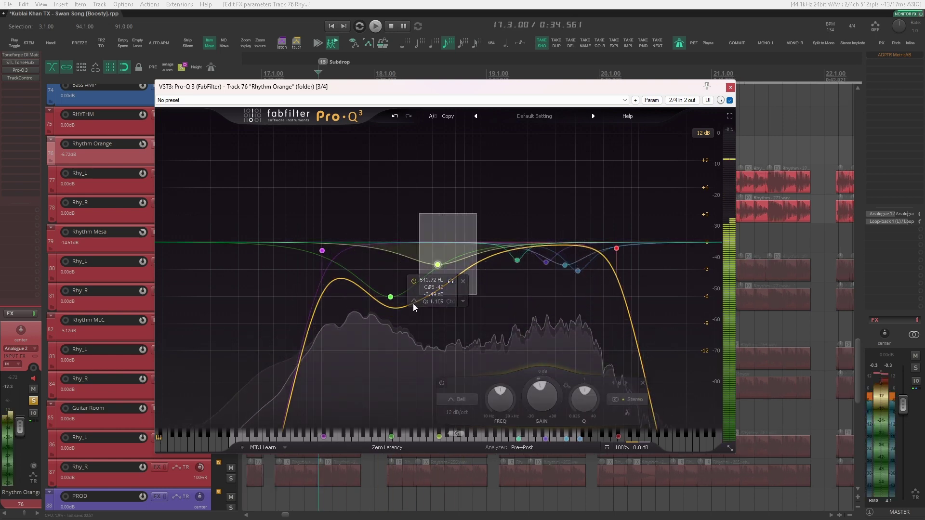
- Bypass the two low-mid cut bands as well and listen to Rhythm Orange with all its bell cuts off
left_click(438, 265)
key("space")
mouse_move(467, 291)
key("space")
left_click_drag(479, 197, 589, 298)
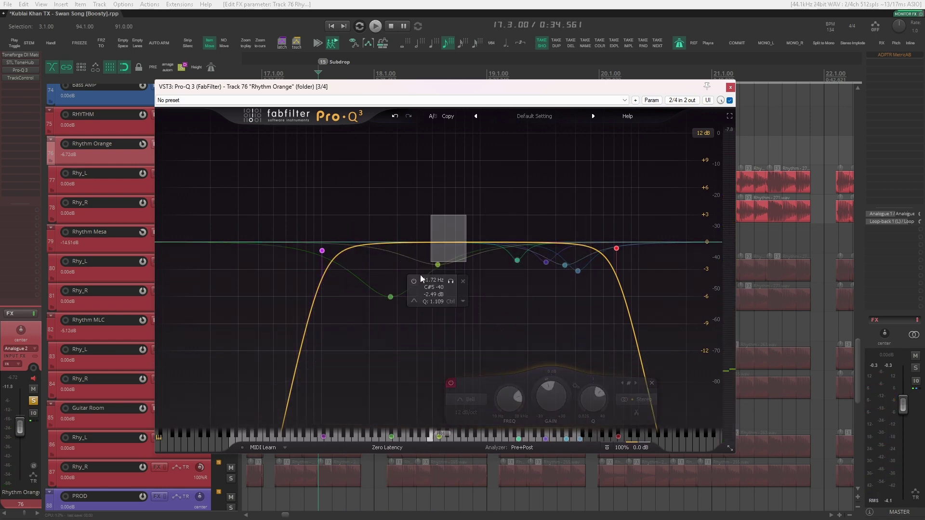
- Re-enable the two low-mid cut bands in Rhythm Orange's Pro-Q 3 and listen with the upper-mid cuts still bypassed
left_click(438, 265)
left_click(390, 297, "ctrl")
left_click_drag(487, 222, 424, 282)
key("space")
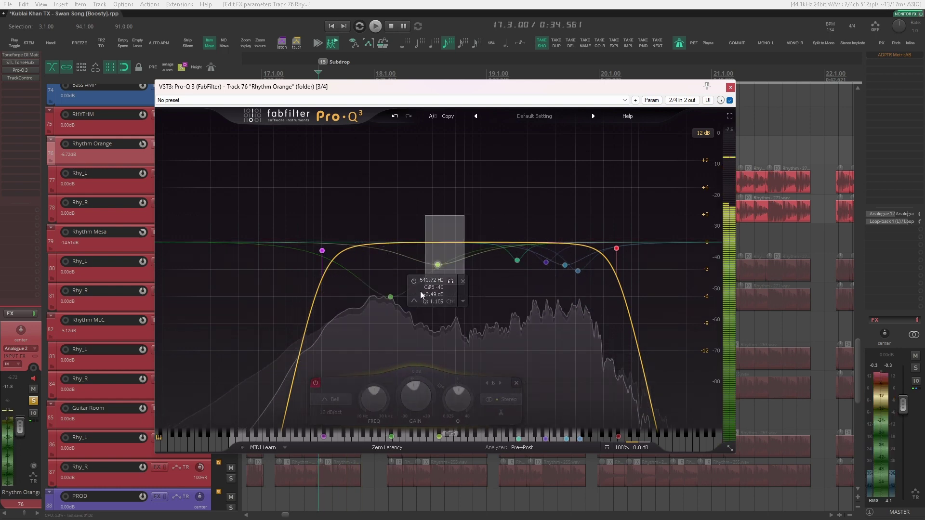
key("space")
left_click(366, 314)
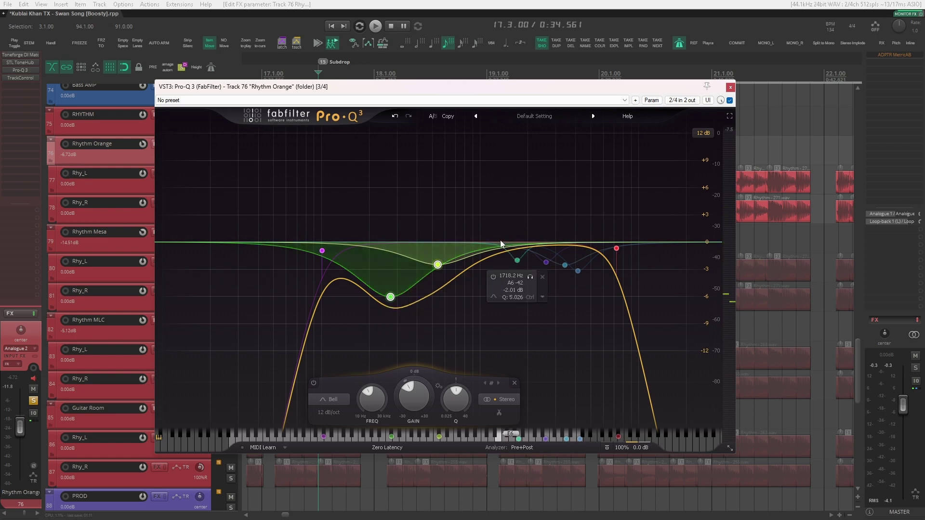
key("space")
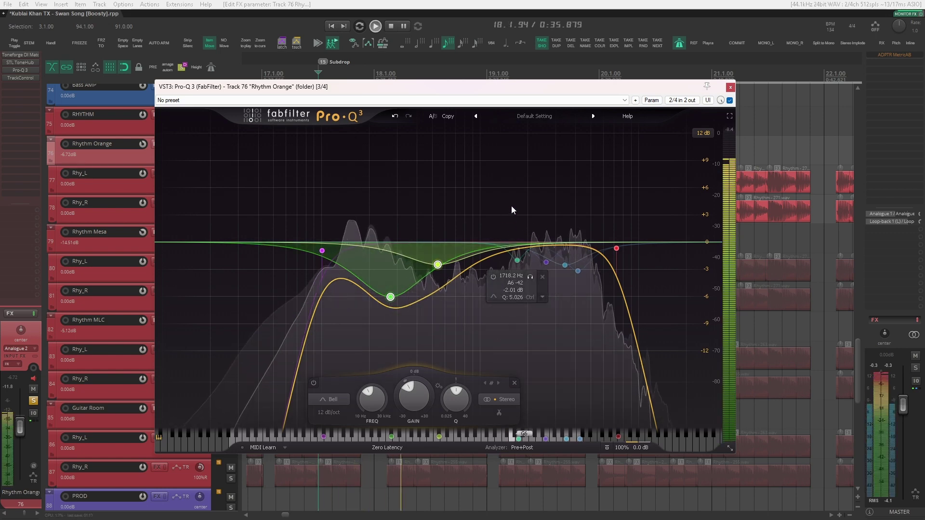
key("space")
- Re-enable the four upper-mid cut bands, listen to Rhythm Orange with the full EQ, and close Pro-Q 3
left_click_drag(507, 204, 584, 308)
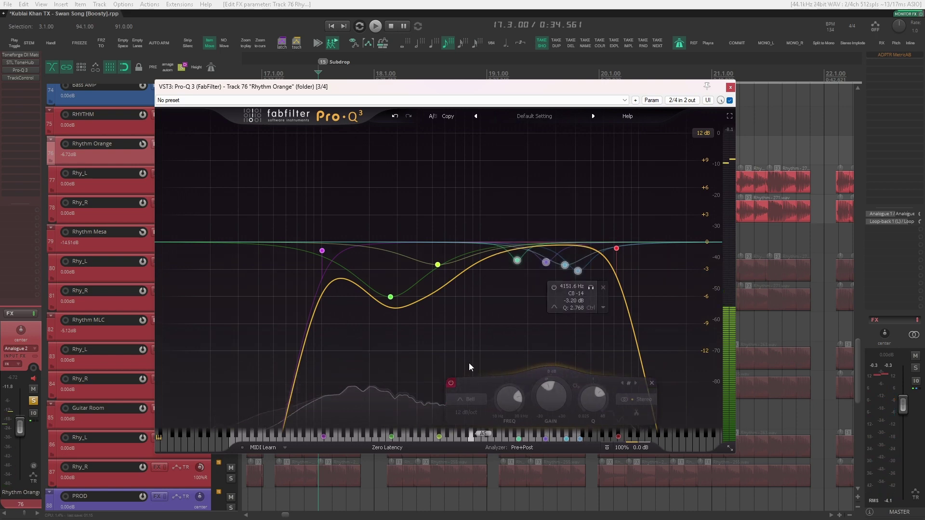
left_click(450, 383)
key("space")
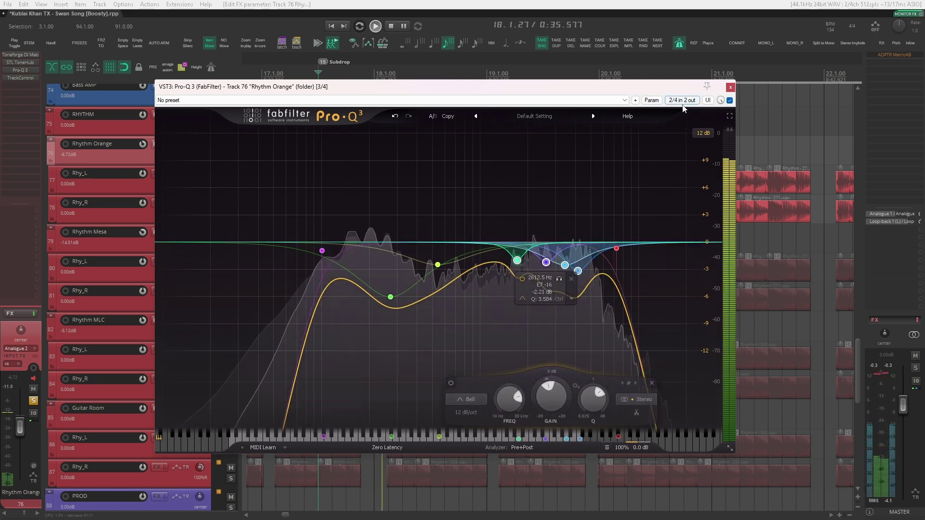
key("space")
left_click(731, 87)
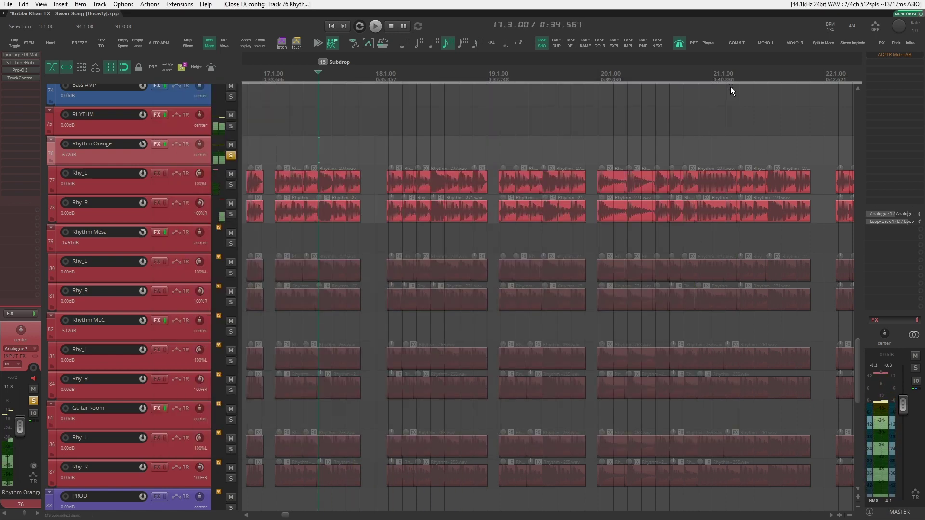
- Solo the Rhythm MLC folder instead of Rhythm Orange and listen to it from the Subdrop marker
left_click(232, 155)
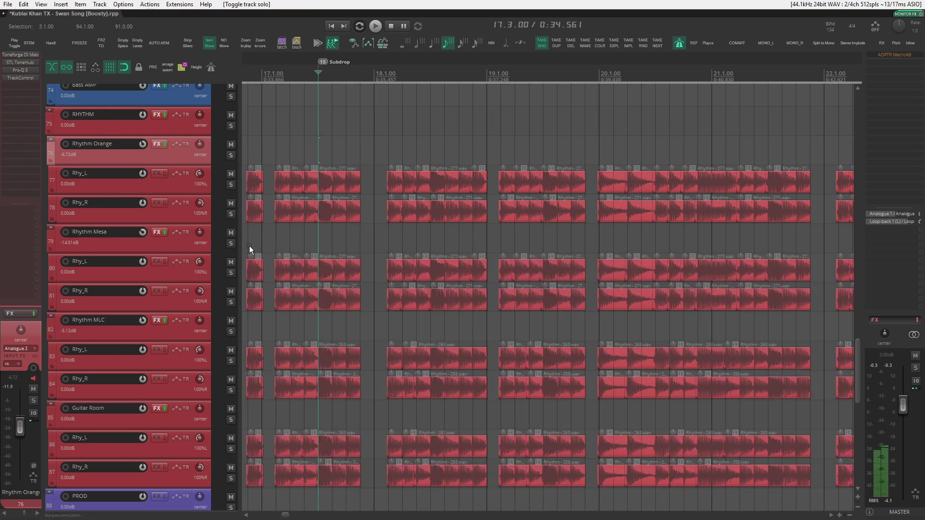
left_click(153, 338)
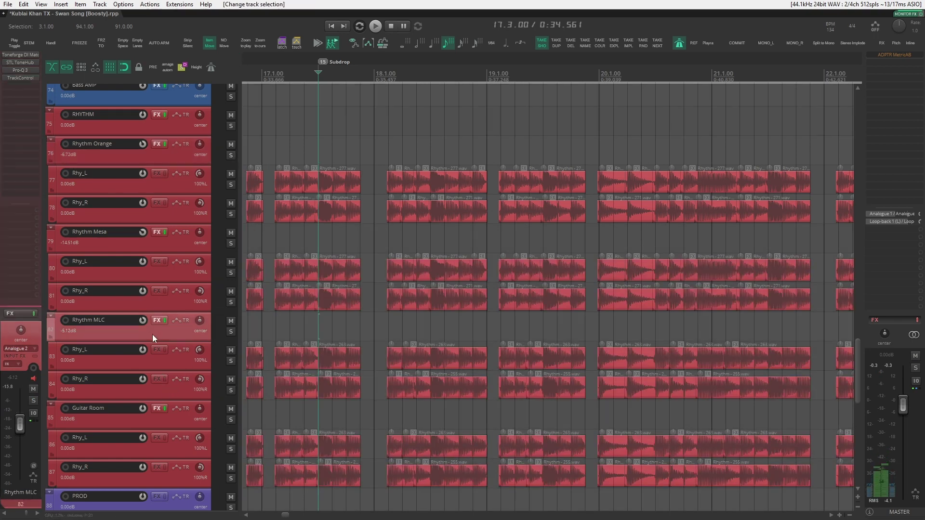
left_click(230, 332)
key("space")
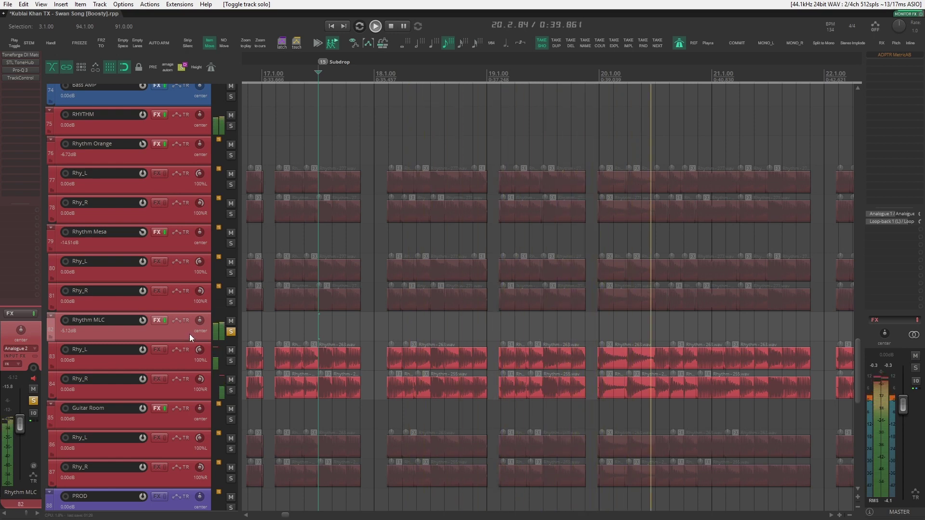
key("space")
- Switch the solo from Rhythm MLC back to Rhythm Orange and play a short passage for comparison
left_click(231, 332)
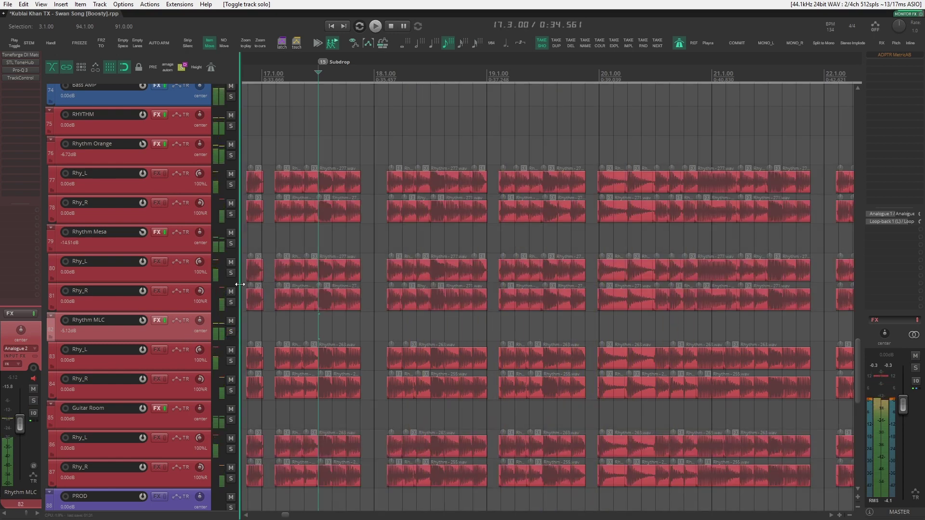
left_click(232, 156)
key("space")
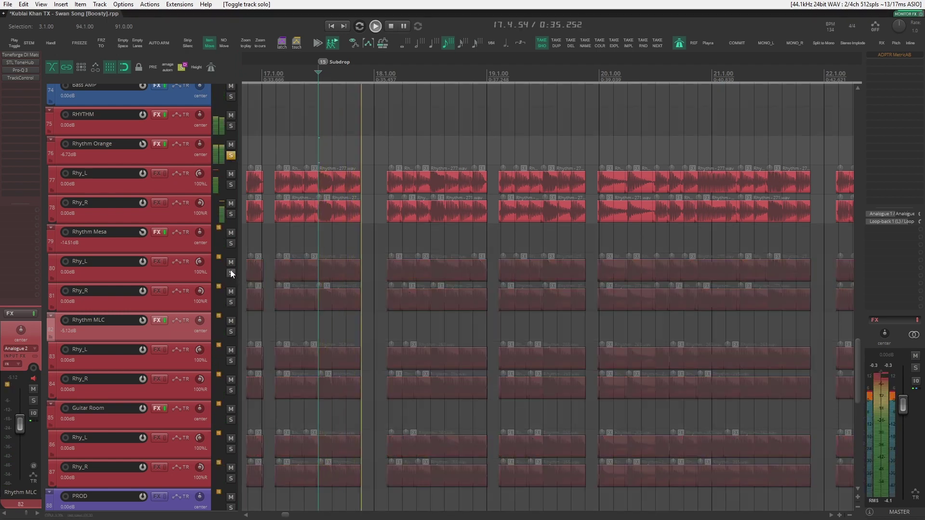
key("space")
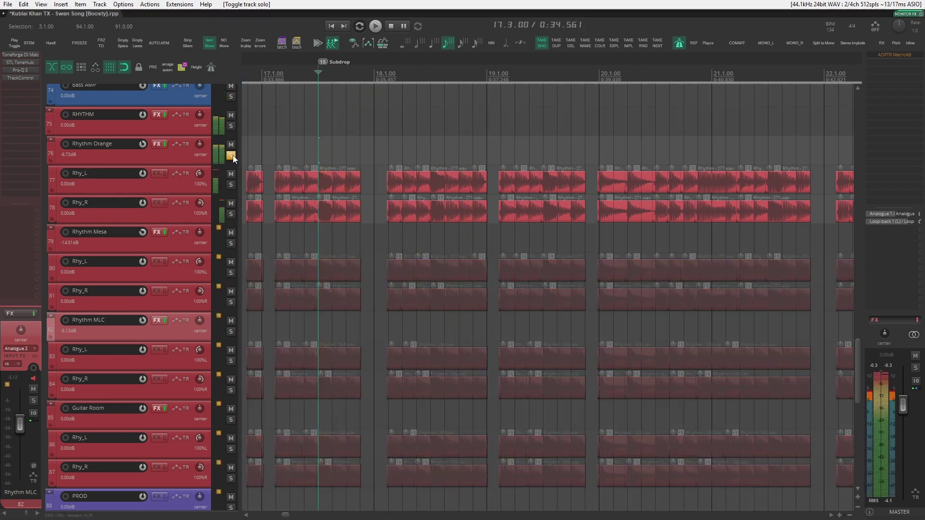
- Unsolo Rhythm Orange, solo Rhythm MLC again, and listen to the same passage
left_click(232, 156)
left_click(231, 331)
key("space")
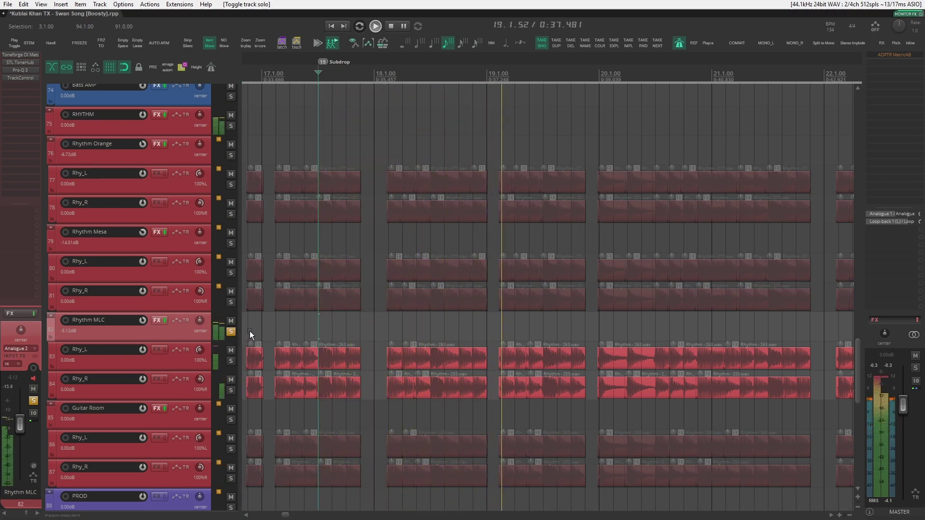
key("space")
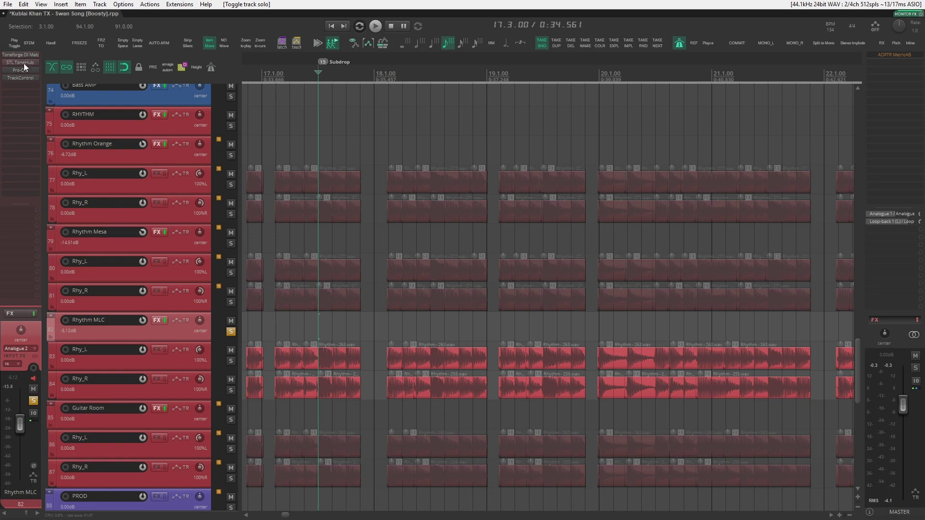
- Open STL ToneHub on the Rhythm MLC track, review its Guitar MLC preset and amp settings, and close the plugin
key("shift+f")
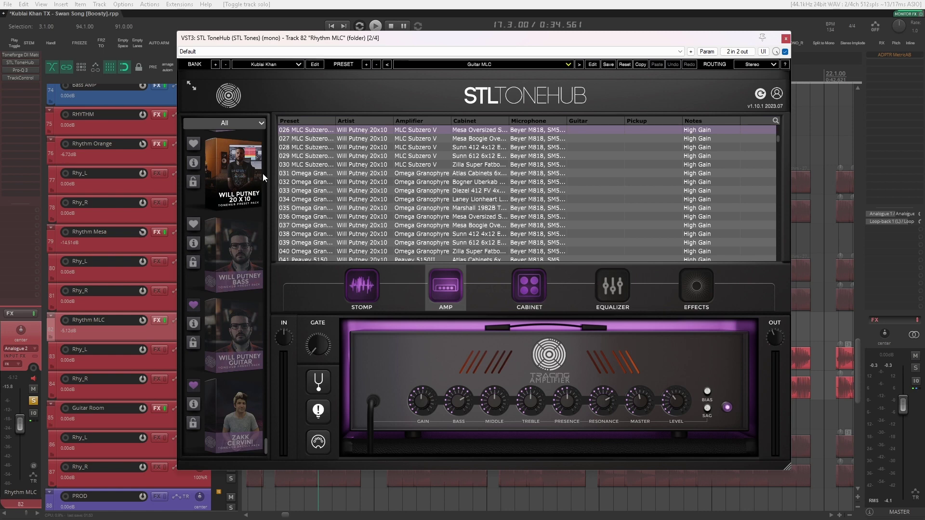
left_click(786, 39)
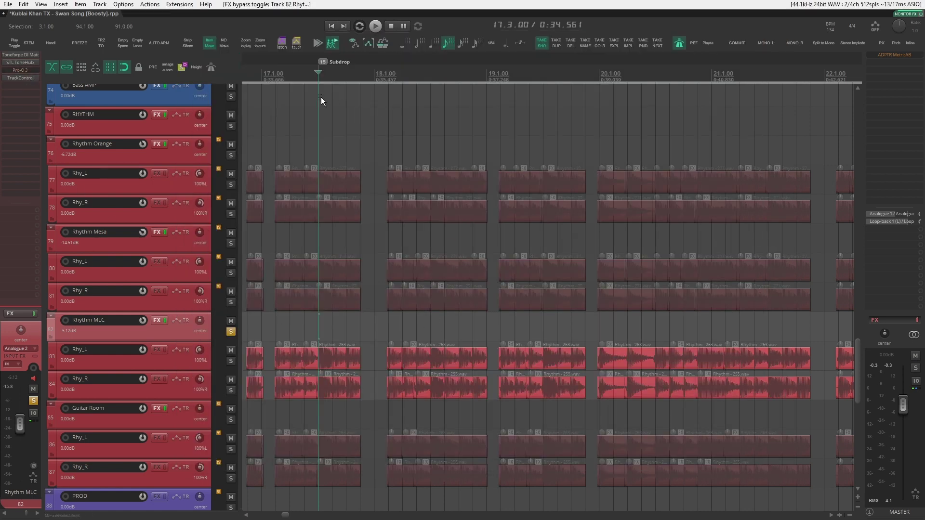
- Play Rhythm MLC with its Pro-Q 3 bypassed and enabled, and open the EQ to examine its curve
key("space")
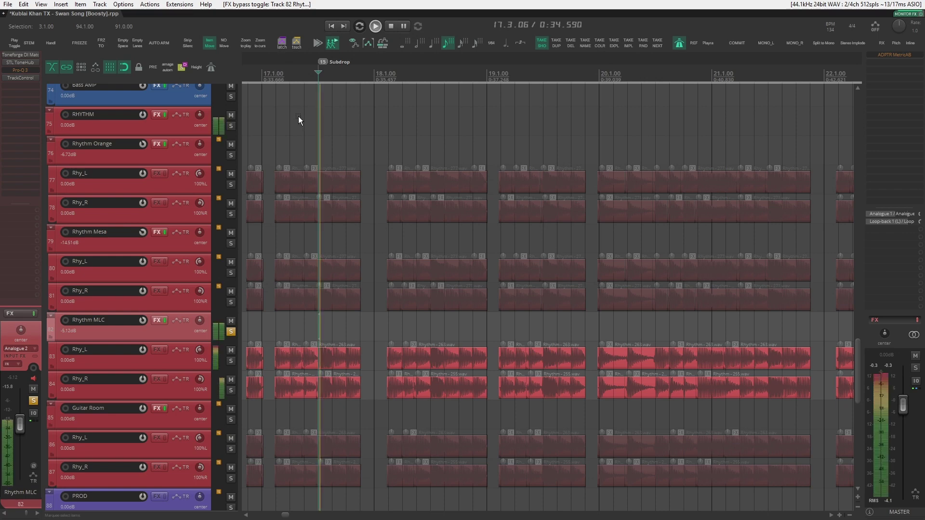
left_click(27, 70)
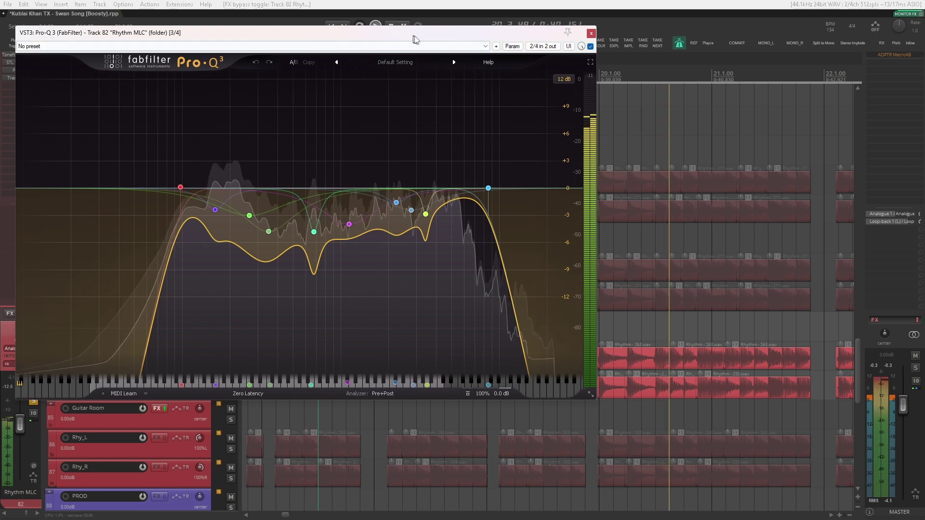
left_click_drag(412, 38, 516, 85)
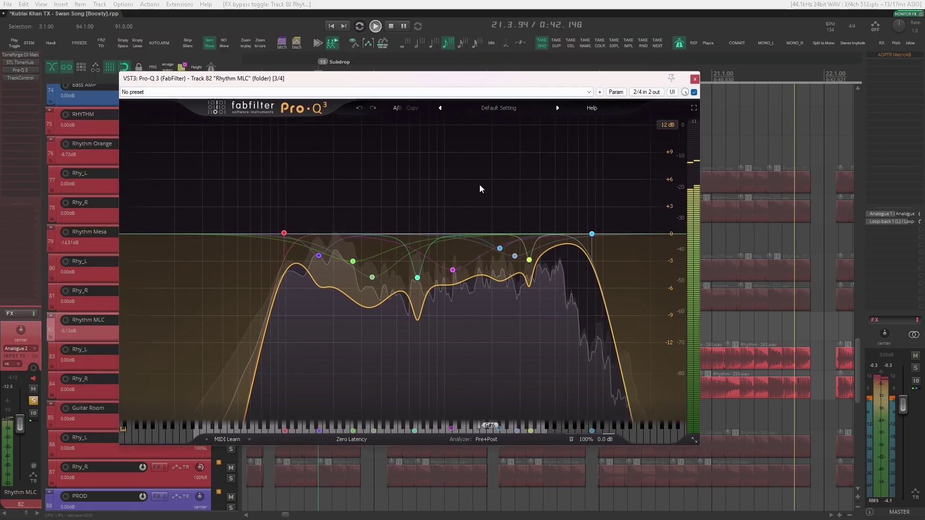
key("space")
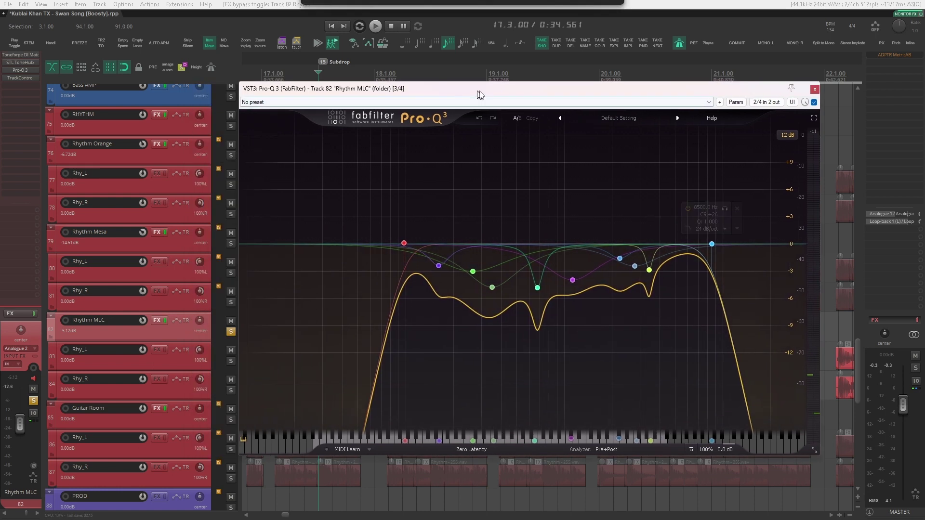
- Solo Rhythm Orange together with Rhythm MLC and play both from the Subdrop marker
left_click(231, 156)
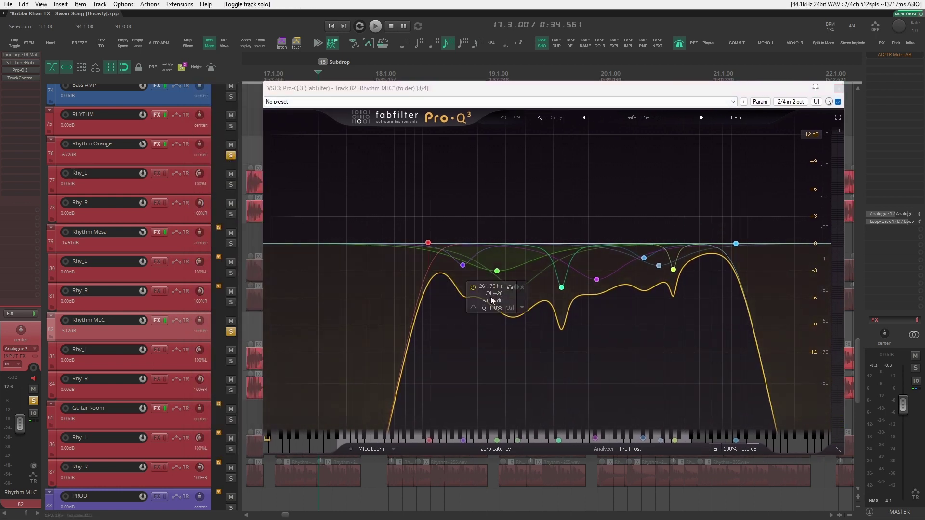
left_click(164, 161)
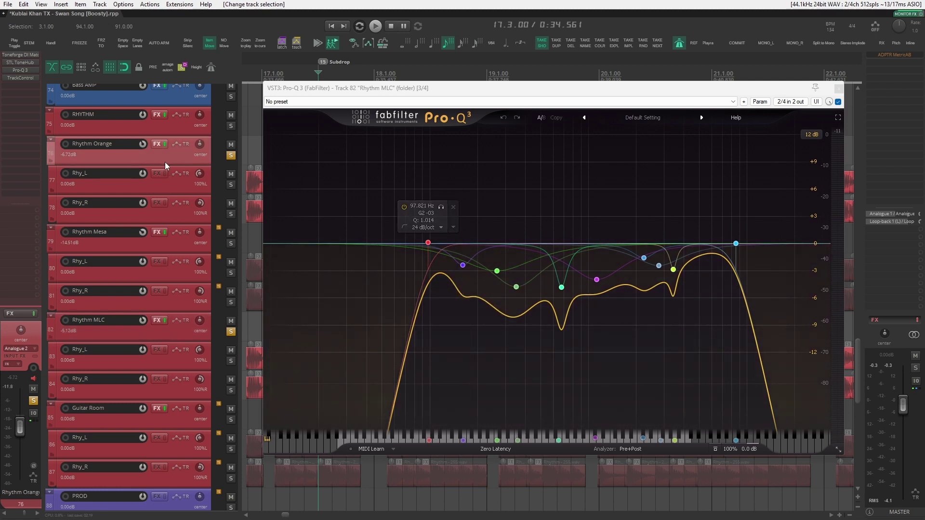
left_click(203, 334)
key("space")
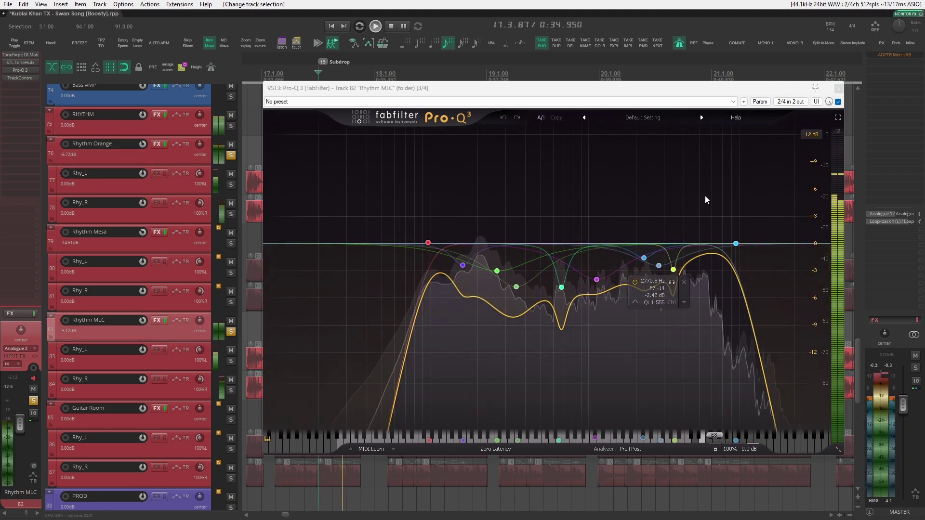
- Toggle all of Rhythm MLC's bell cut bands off and on during playback, leaving them bypassed
left_click(475, 383)
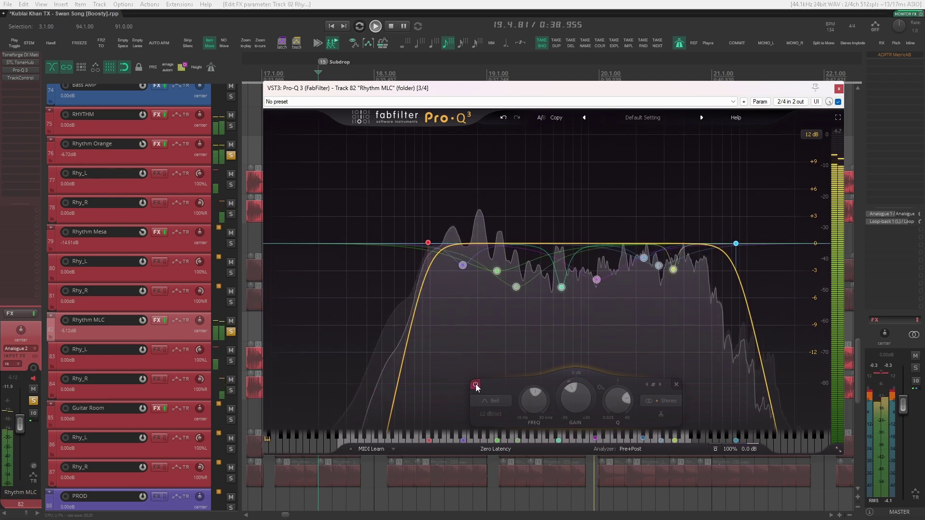
left_click(476, 385)
left_click(476, 385)
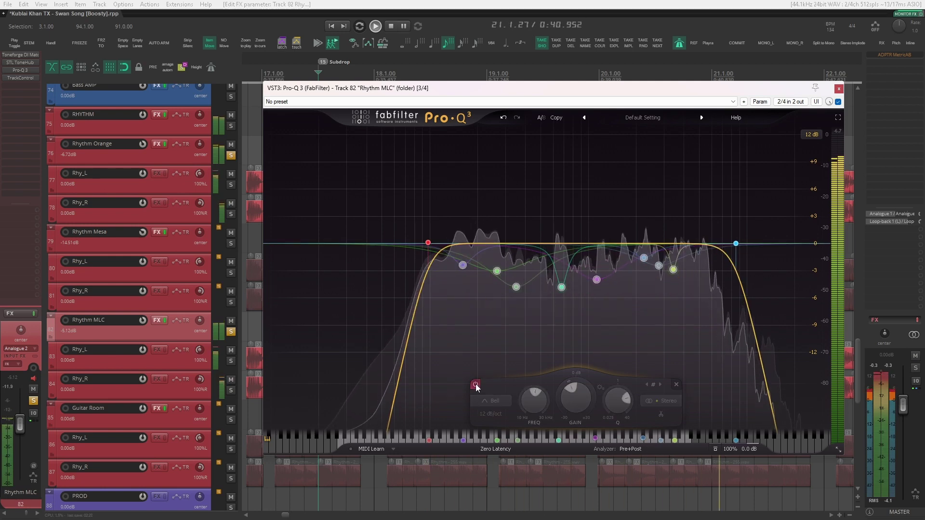
key("space")
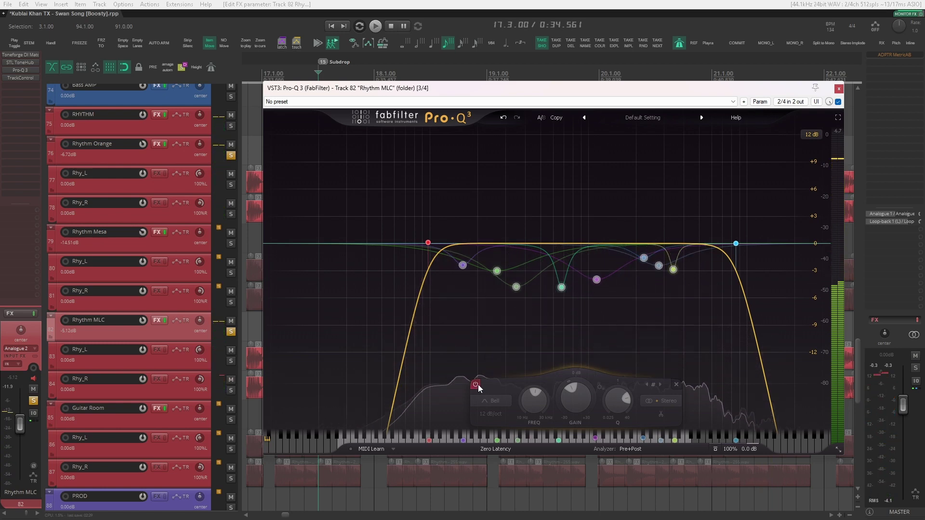
- Select the three lowest bell cut bands in Rhythm MLC's Pro-Q 3 and re-enable them during playback
mouse_move(565, 279)
left_click_drag(539, 206, 458, 331)
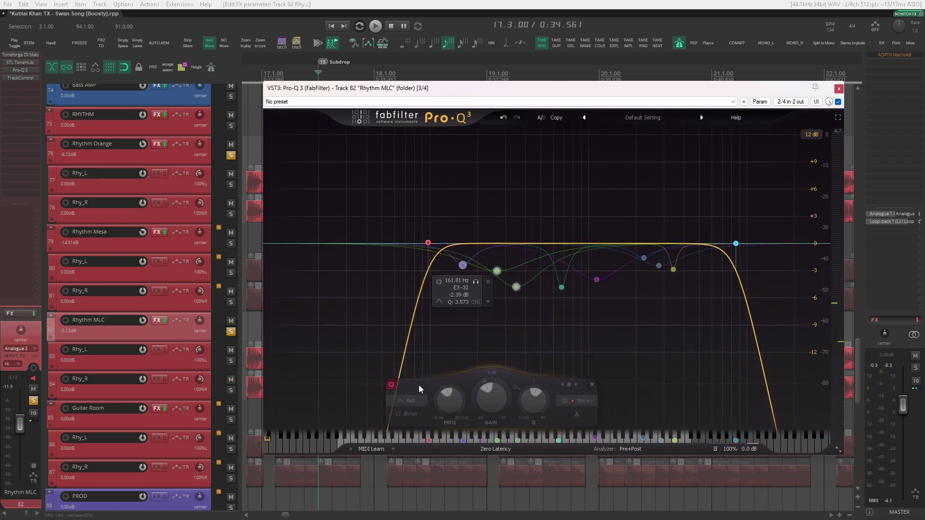
key("space")
left_click(394, 384)
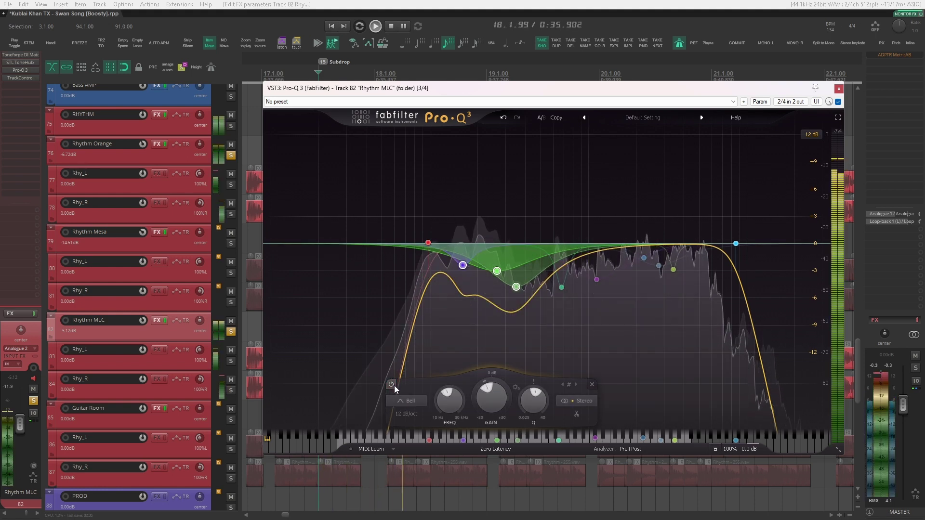
mouse_move(586, 236)
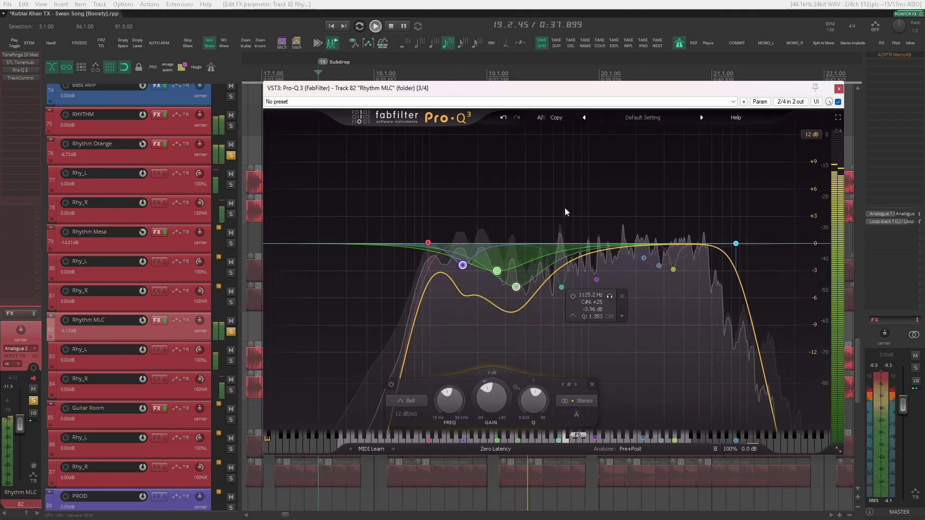
- Re-enable Rhythm MLC's narrow Band 8 cut and audition it boosted to about +11 dB during playback, undoing the boost
key("space")
left_click(561, 287)
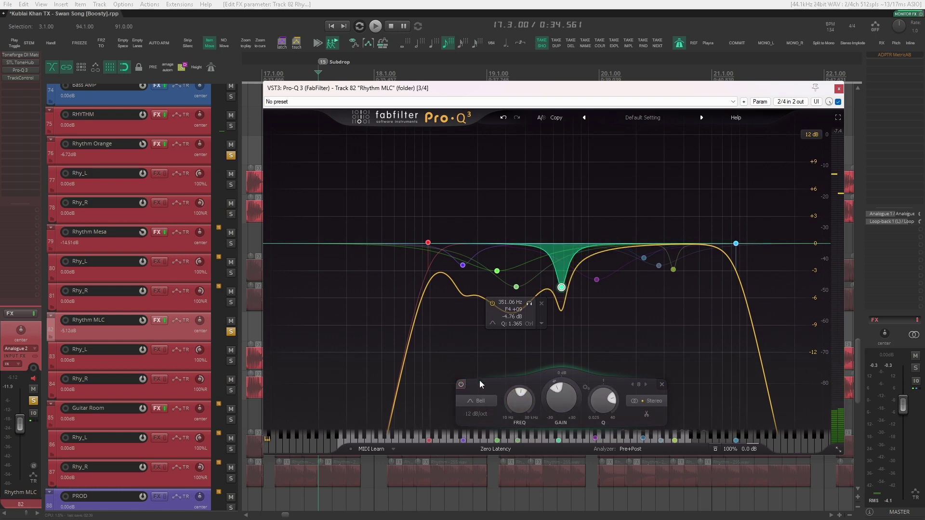
key("space")
left_click_drag(561, 398, 559, 338)
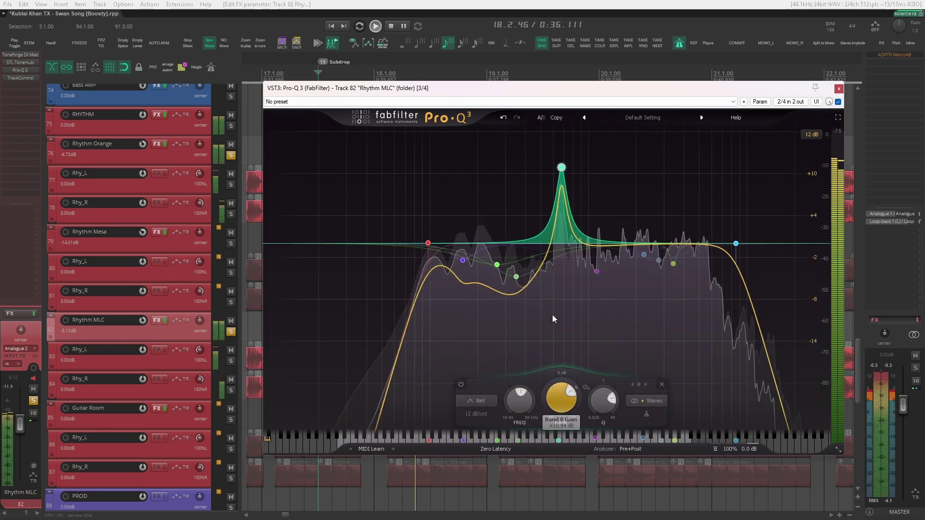
key("ctrl+z")
- Select the four highest bell cut bands in Rhythm MLC's Pro-Q 3, re-enable them, play the result, and close the EQ
left_click_drag(703, 215, 609, 325)
key("space")
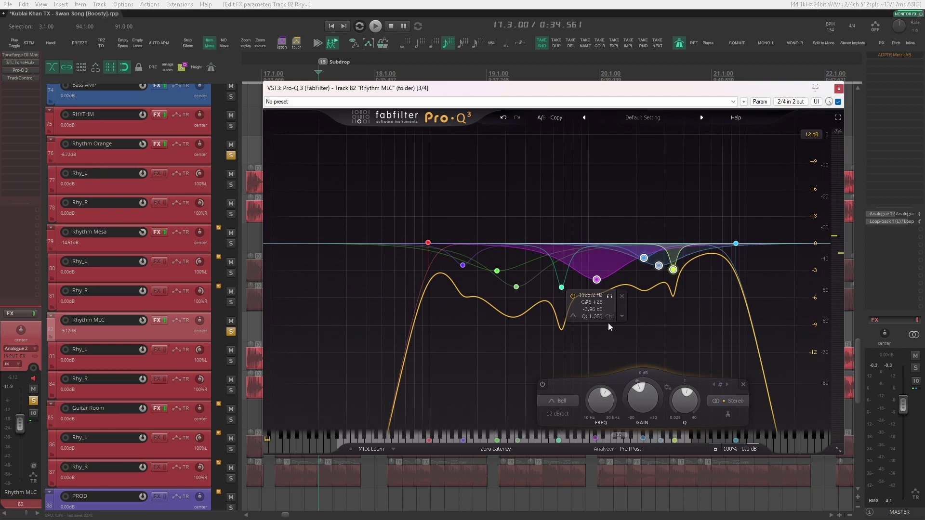
key("space")
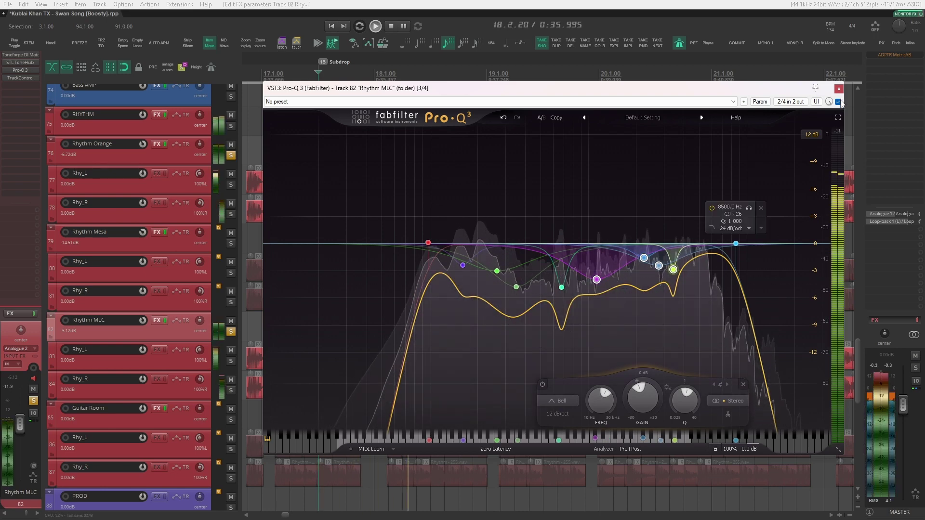
key("Escape")
- Toggle Rhythm MLC's solo off and back on during playback to compare it against Rhythm Orange alone
left_click(230, 332)
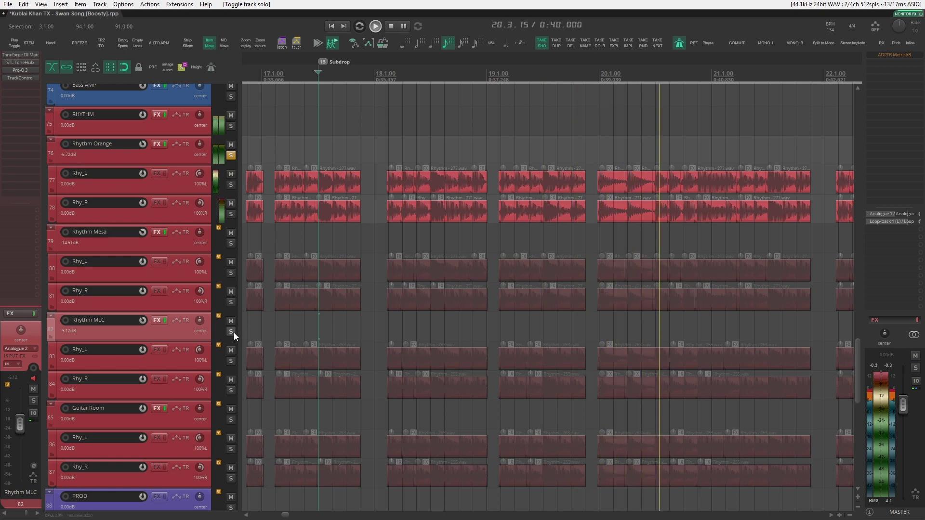
left_click(231, 332)
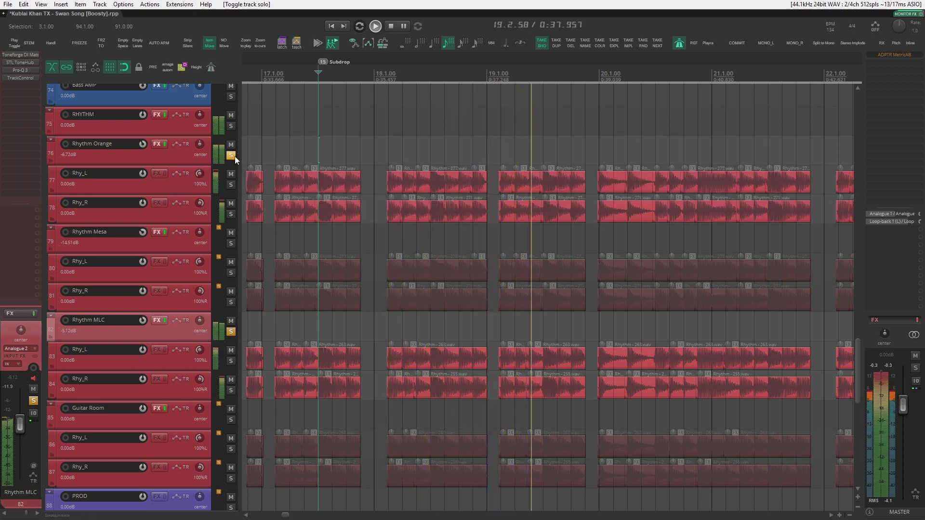
key("space")
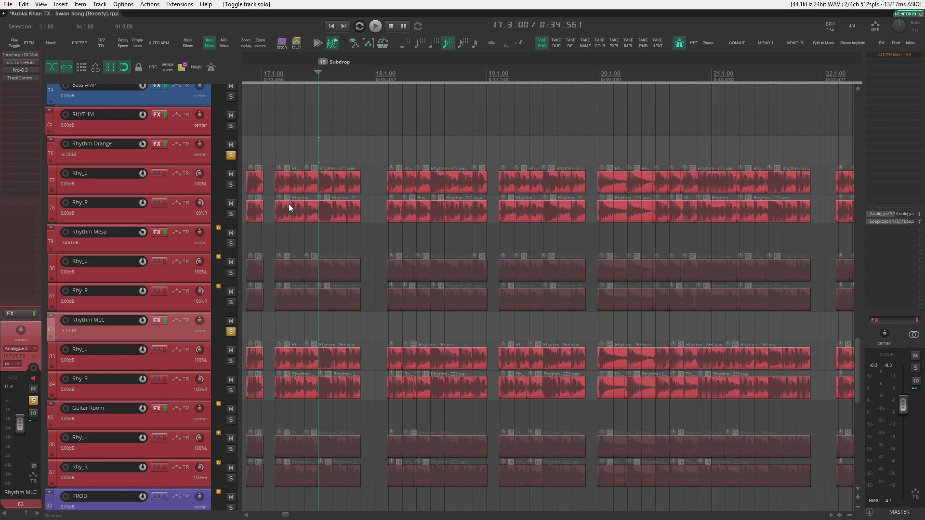
- Unsolo Rhythm MLC and play Rhythm Orange alone from the Subdrop marker
left_click(231, 332)
key("space")
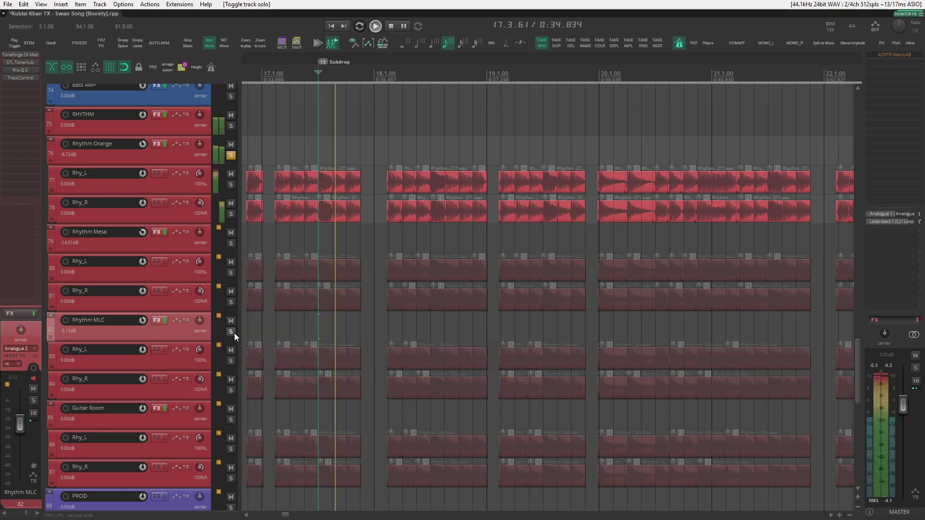
key("space")
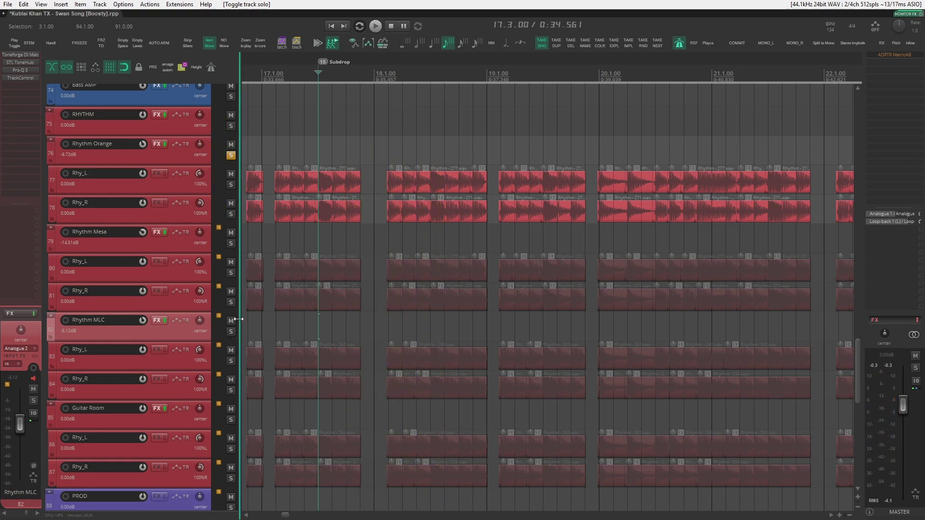
- Switch the solo from Rhythm Orange to Rhythm MLC and play Rhythm MLC alone from the Subdrop marker
left_click(231, 155)
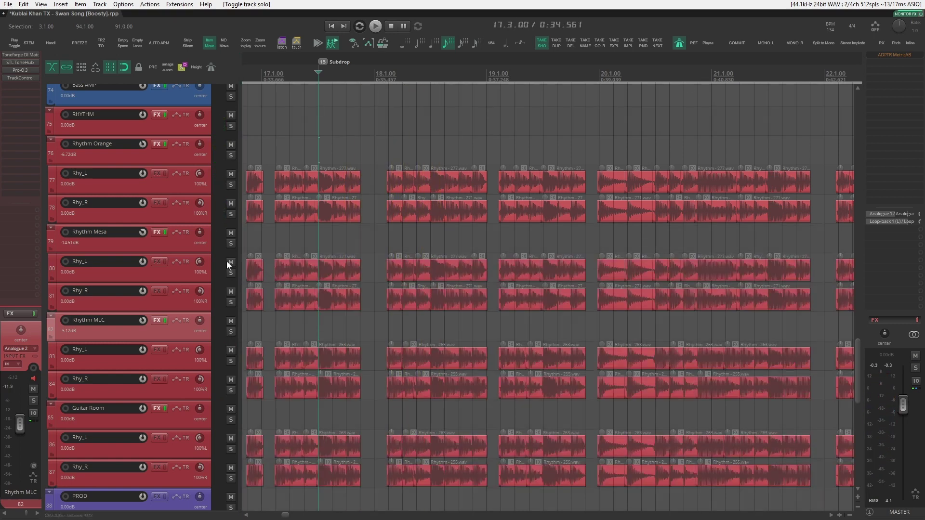
left_click(231, 332)
key("space")
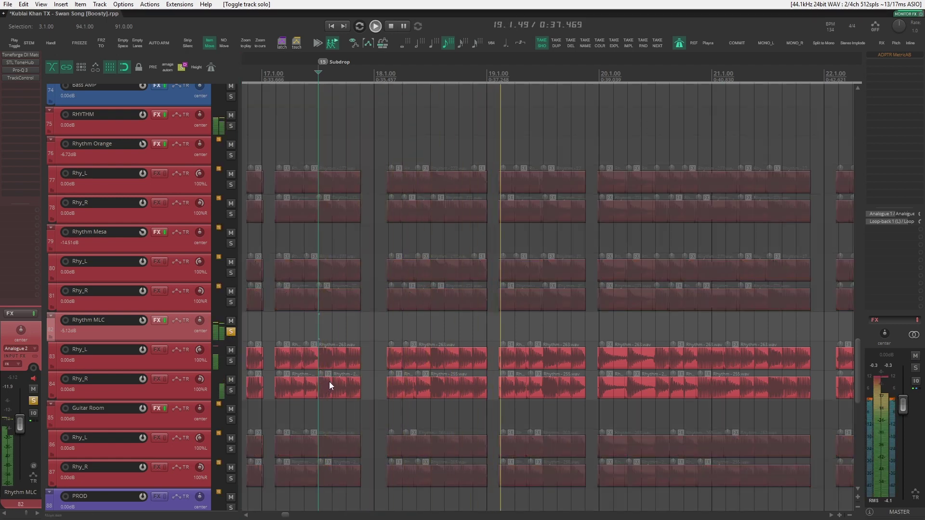
key("space")
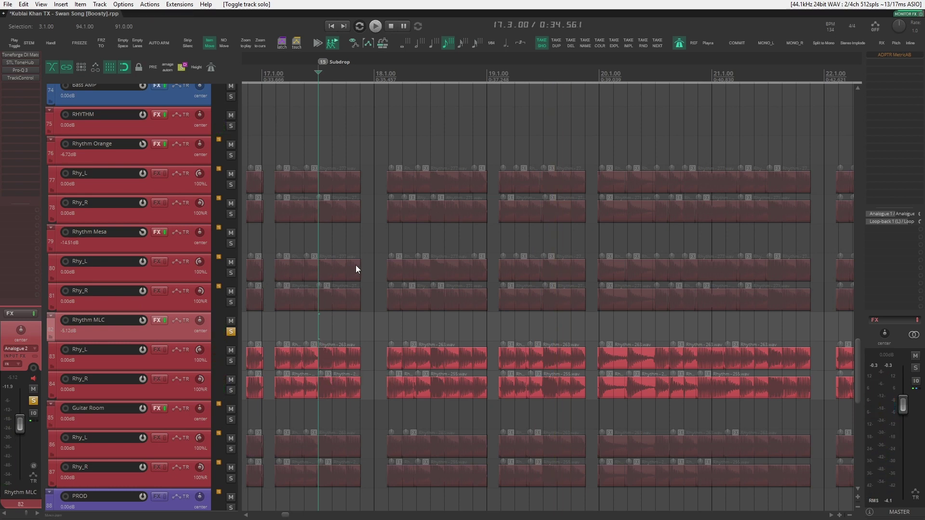
- Add Rhythm Orange to the solo and play it together with Rhythm MLC
left_click(230, 155)
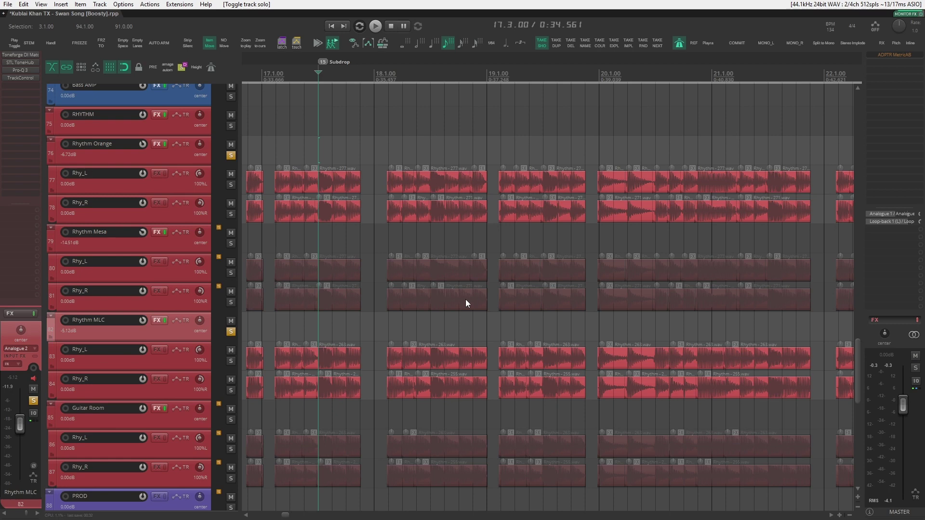
key("space")
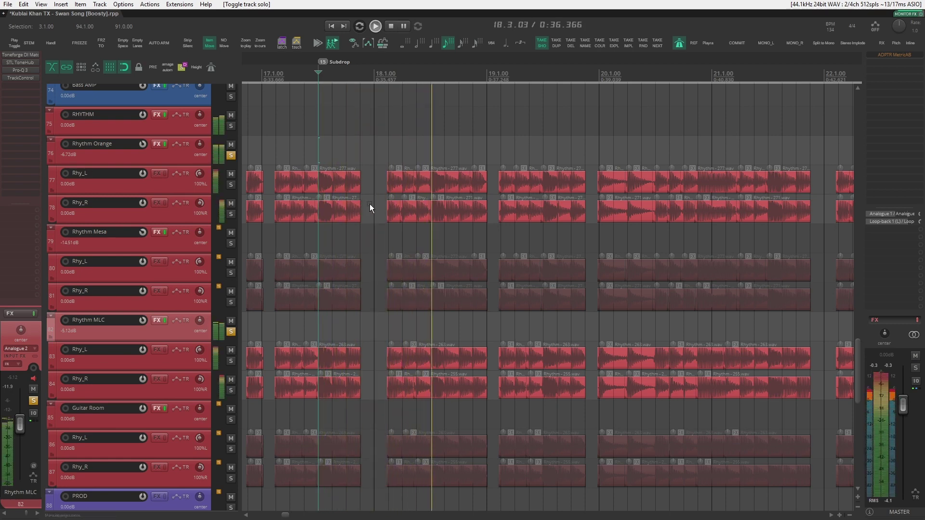
key("space")
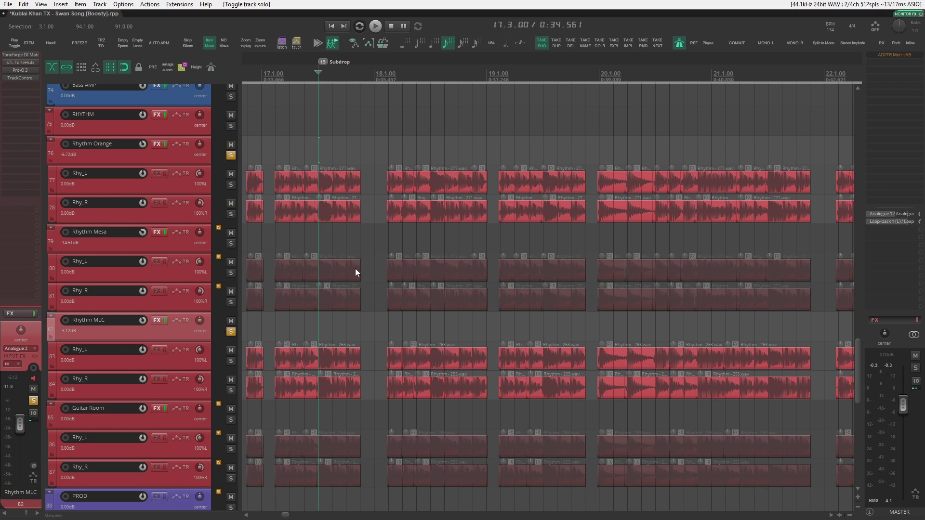
- Toggle Rhythm Mesa's solo in and out while Rhythm Orange and Rhythm MLC play, leaving all three soloed
left_click(202, 240)
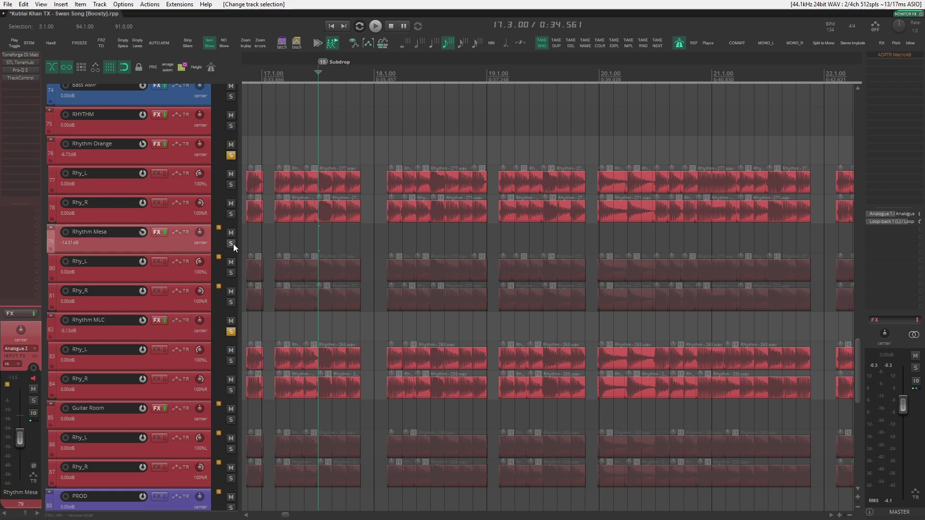
key("space")
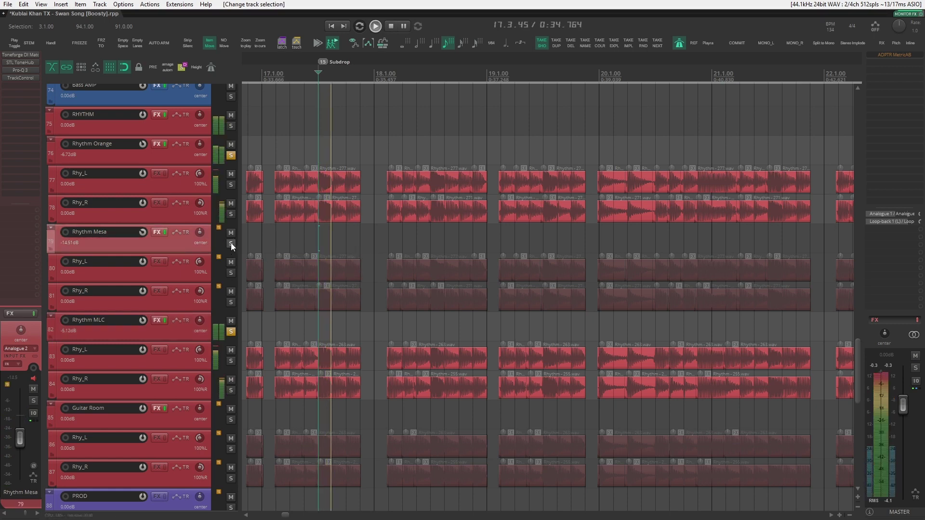
left_click(231, 244)
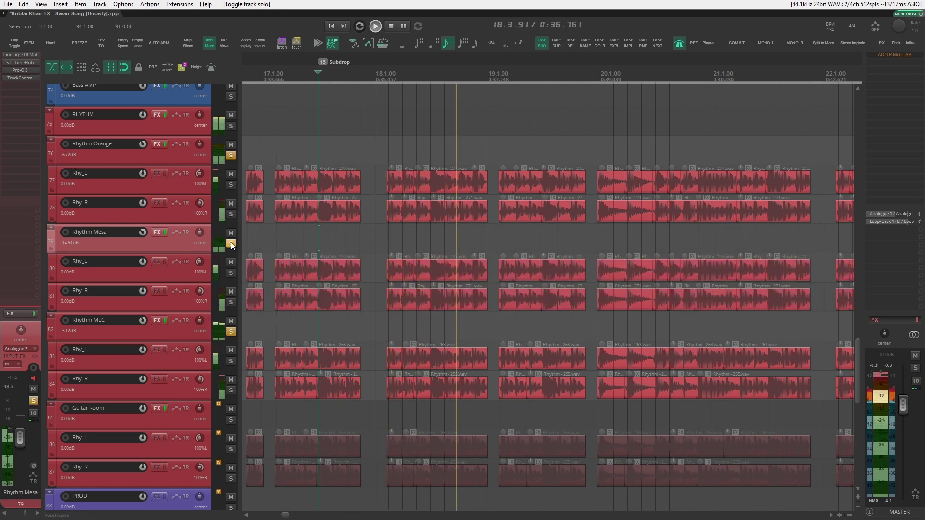
left_click(232, 244)
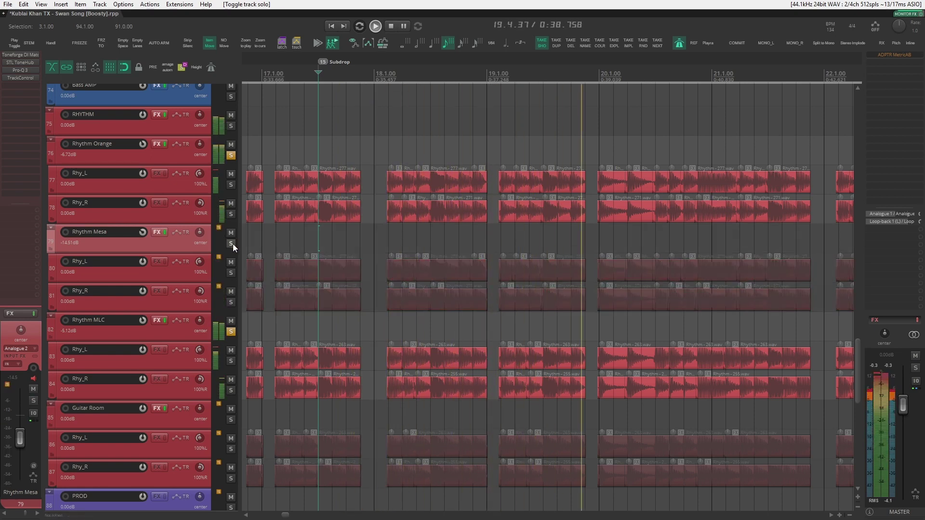
left_click(233, 244)
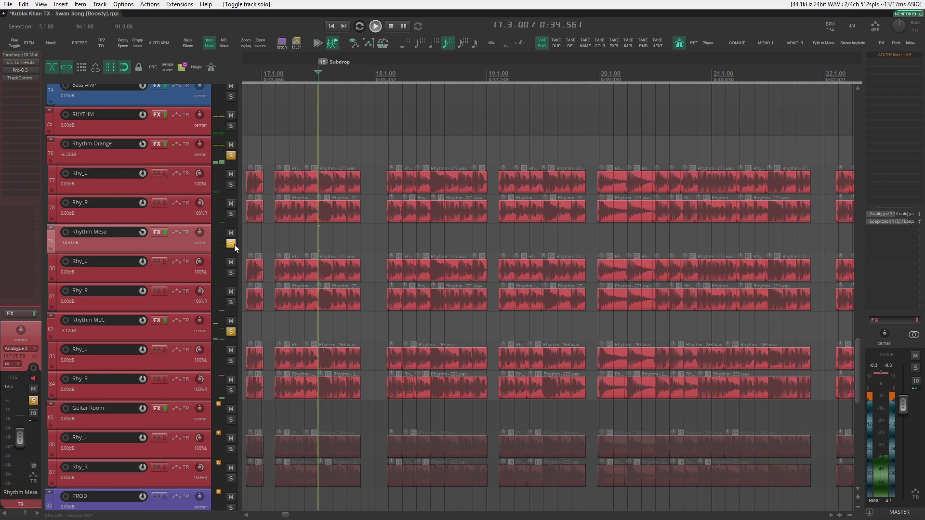
left_click(232, 244)
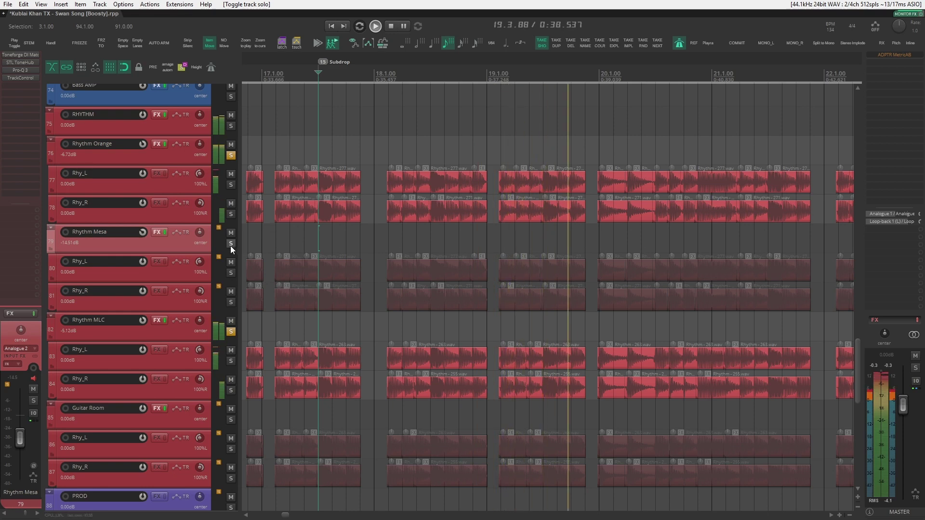
left_click(231, 245)
key("space")
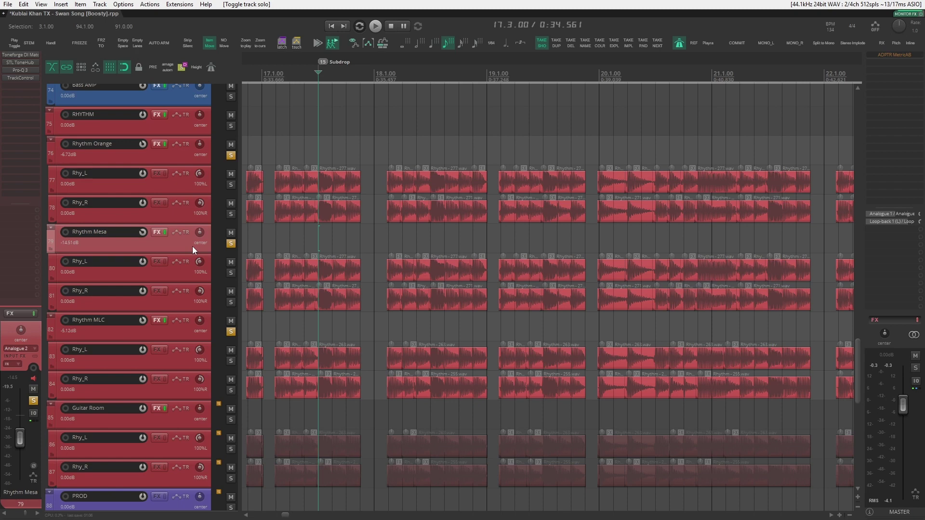
- Unsolo Rhythm MLC and Rhythm Orange, and play Rhythm Mesa alone from the Subdrop marker
left_click(231, 332)
left_click(231, 157)
key("space")
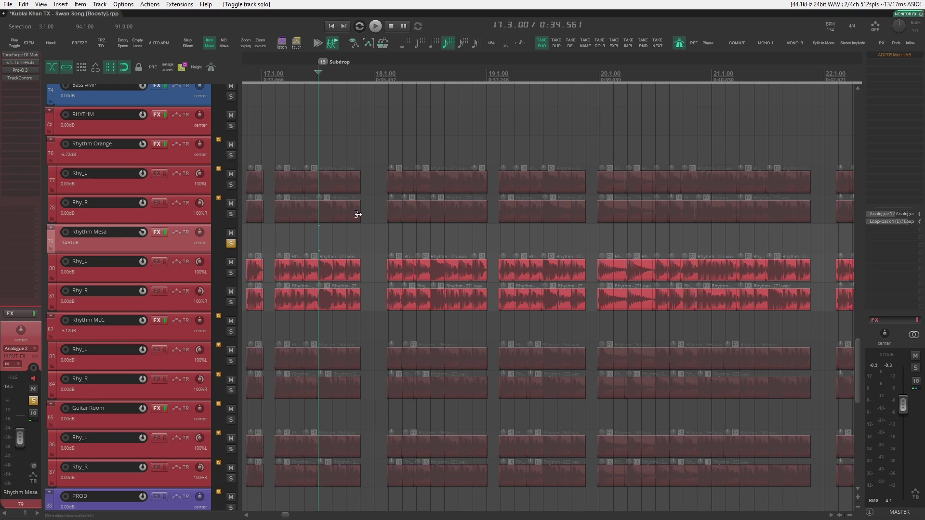
- Open Rhythm Mesa's STL ToneHub, widen the Preset and Amplifier columns to read its amp preset details, and close it
left_click(30, 64)
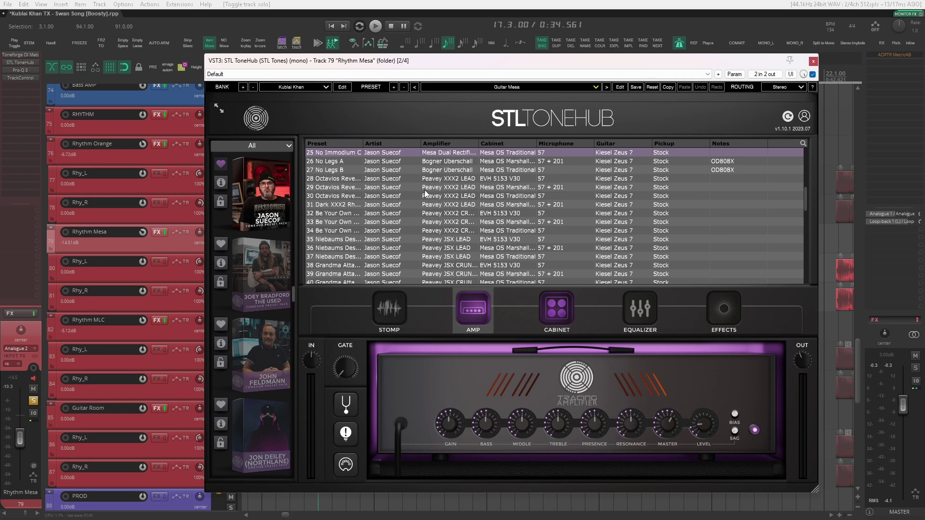
left_click_drag(362, 142, 379, 143)
left_click_drag(494, 143, 516, 143)
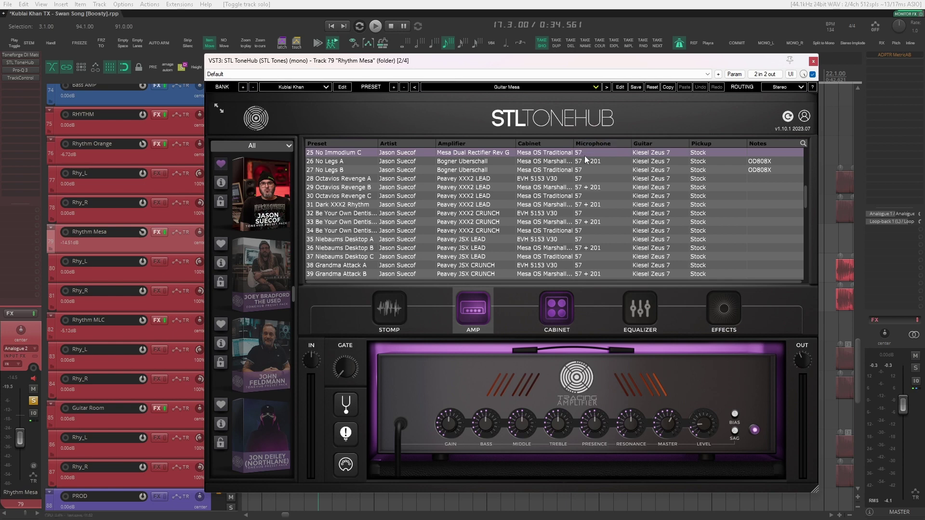
left_click(813, 61)
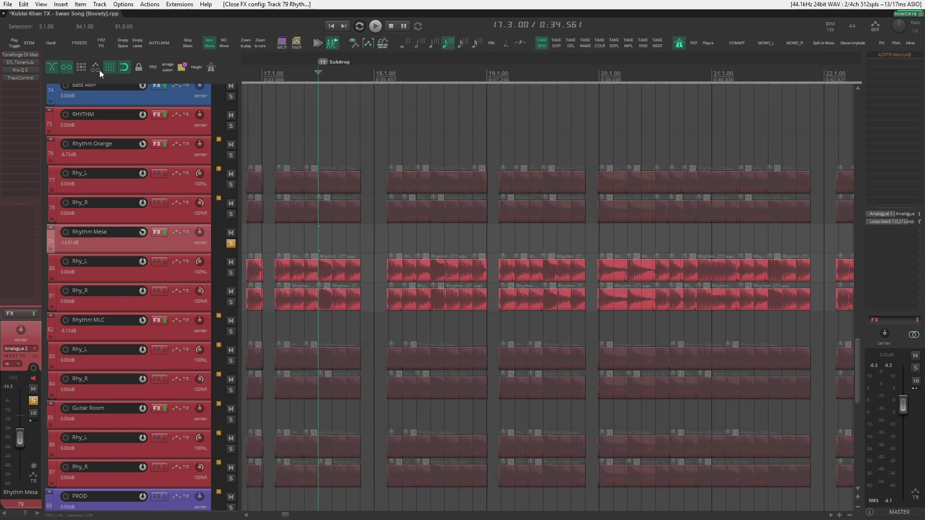
- Play Rhythm Mesa with its Pro-Q 3 bypassed and re-enabled, and open the EQ to examine its curve
left_click(25, 70)
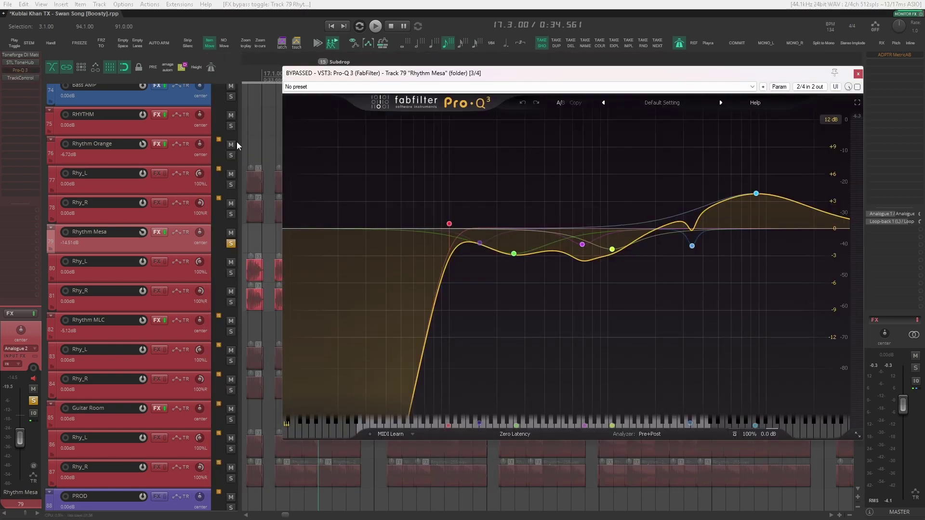
left_click(858, 74)
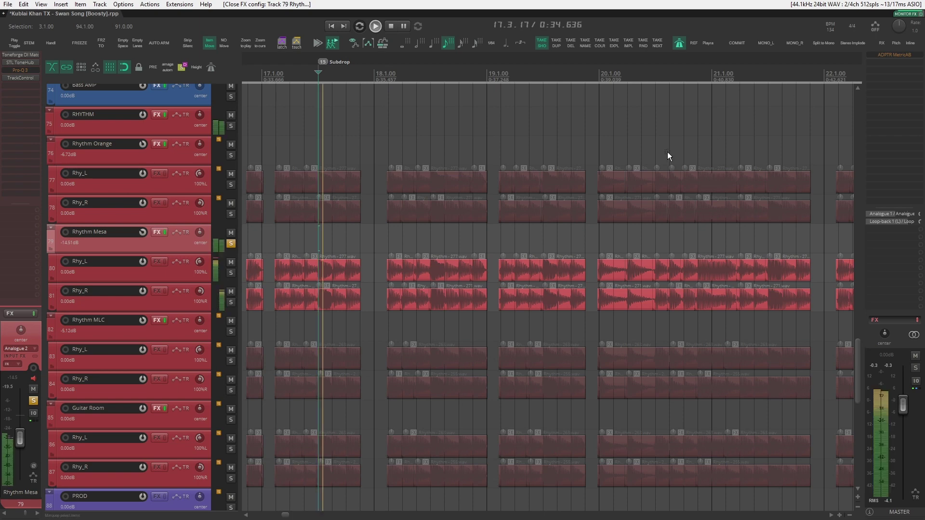
left_click(20, 69)
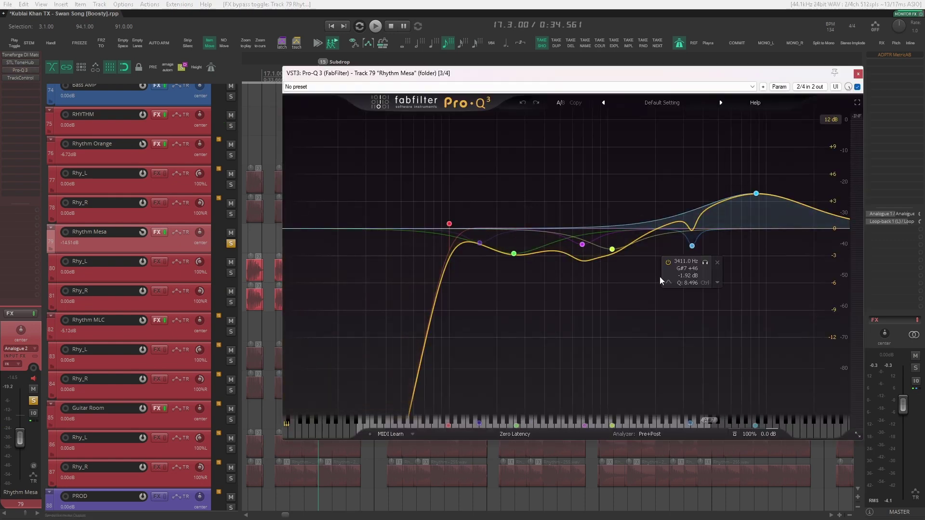
key("space")
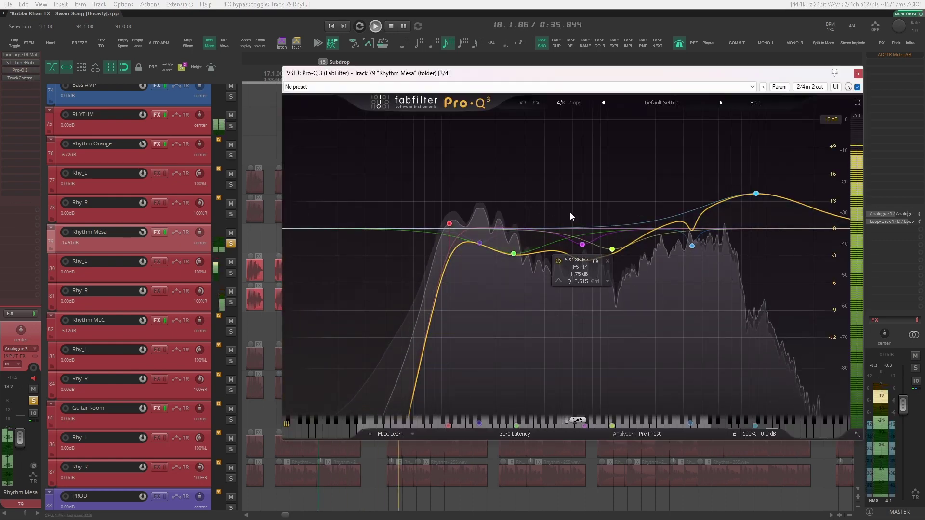
- Select the three low-mid and midrange bell cuts in Rhythm Mesa's Pro-Q 3 and toggle them off and on during playback
left_click_drag(646, 204, 495, 303)
left_click(470, 369)
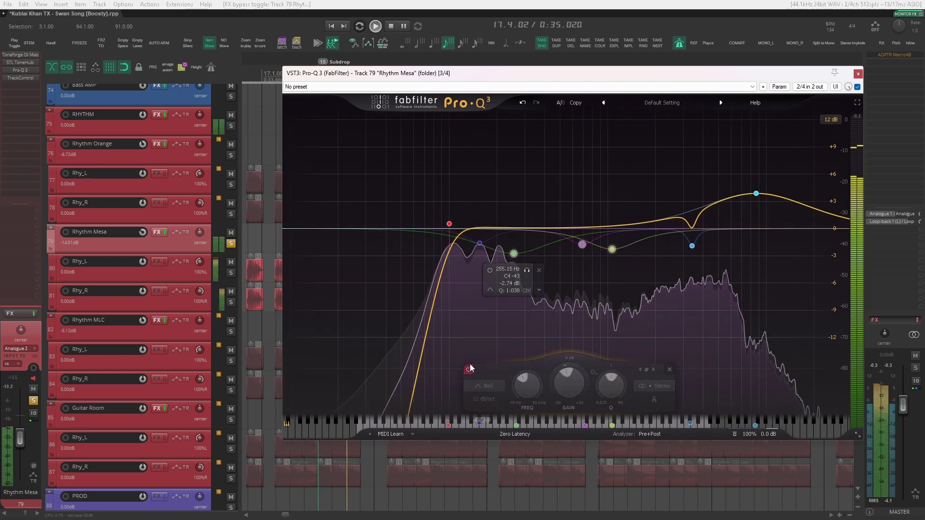
left_click(468, 369)
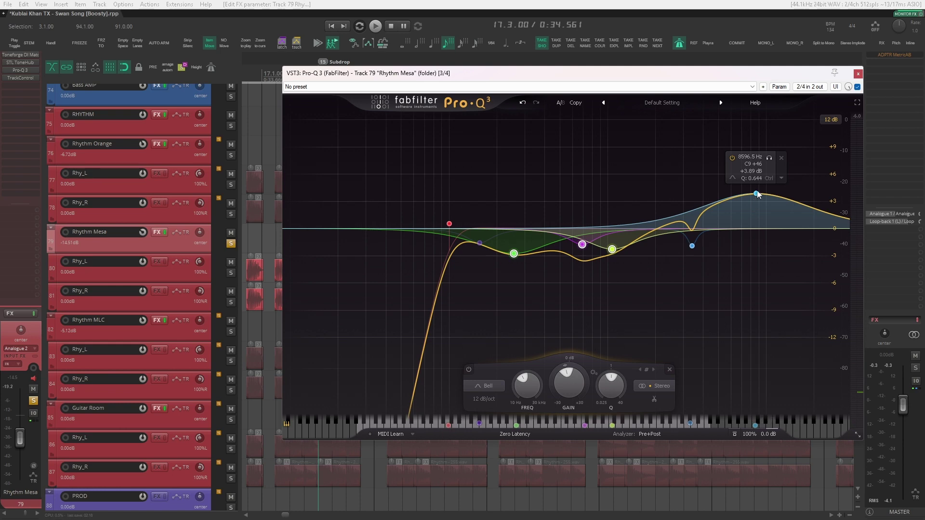
- Toggle Rhythm Mesa's 8596.5 Hz bell boost off and on during playback, and close the EQ
key("space")
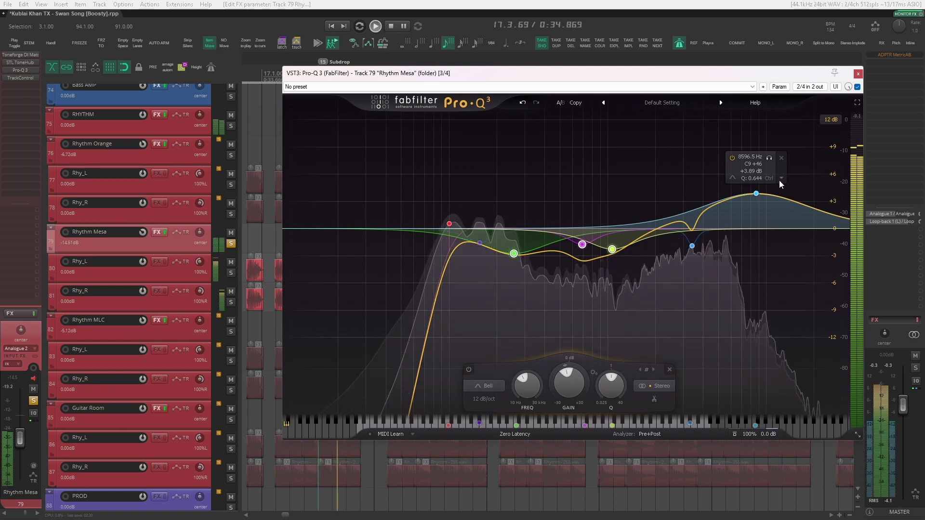
left_click(732, 158)
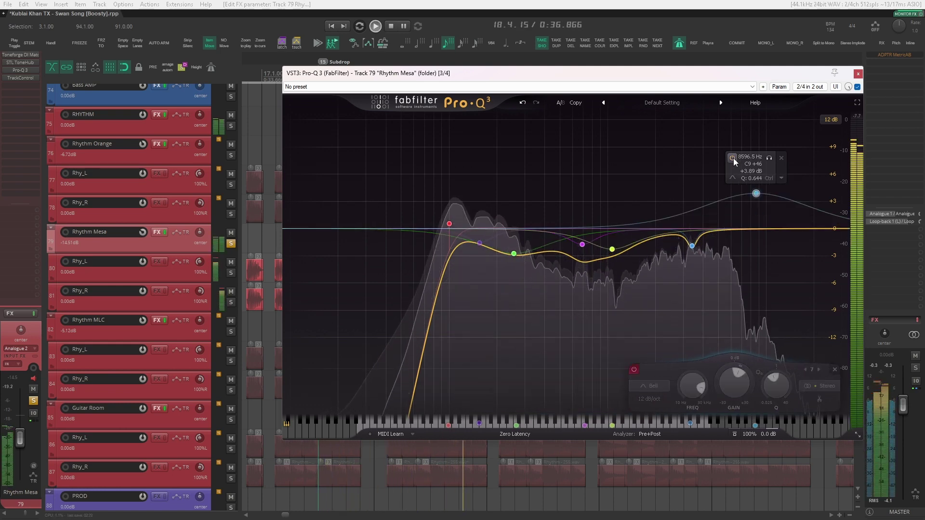
left_click(733, 158)
left_click(858, 73)
key("space")
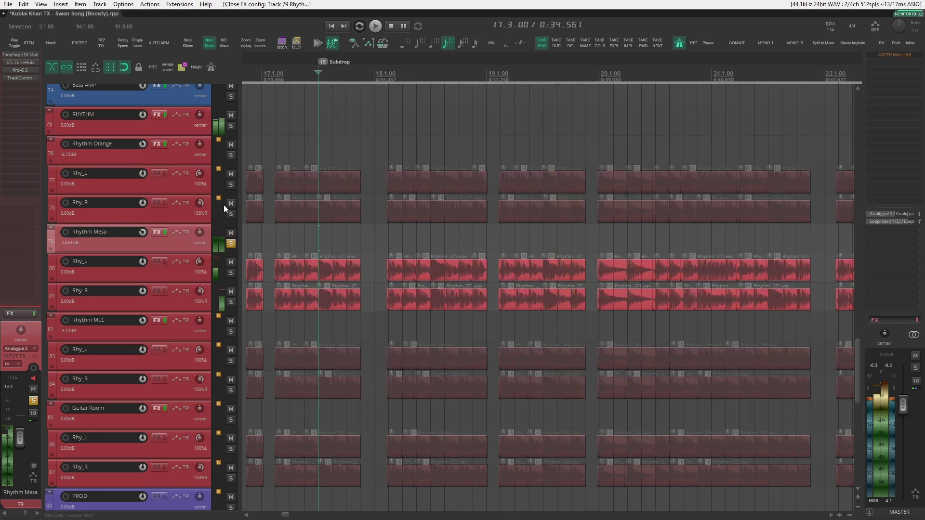
- Solo Rhythm Orange and Rhythm MLC alongside Rhythm Mesa, play them together, and take Rhythm Mesa out of the solo and back in
left_click(231, 155)
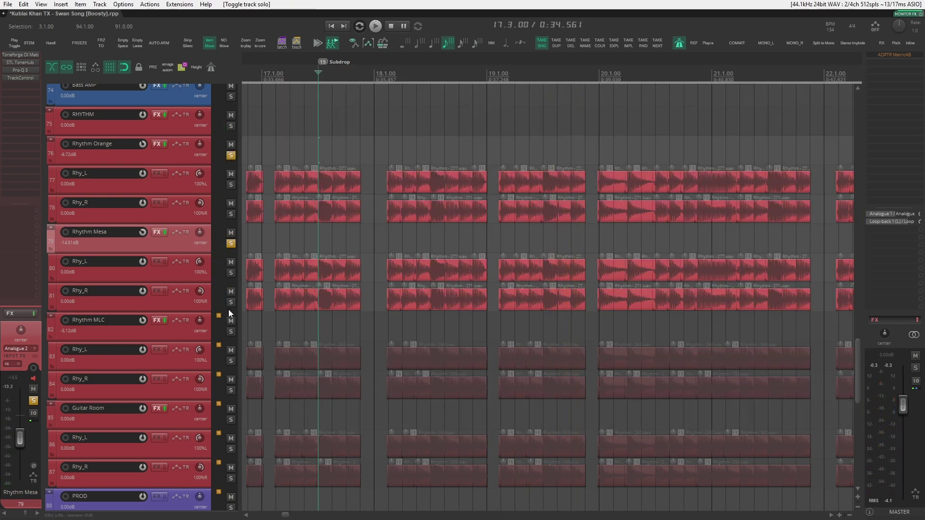
left_click(231, 332)
key("space")
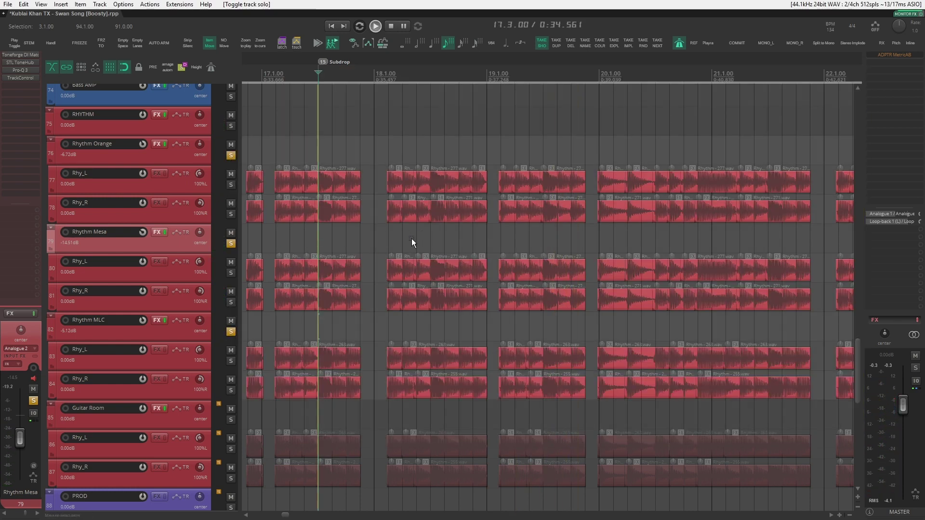
left_click(232, 243)
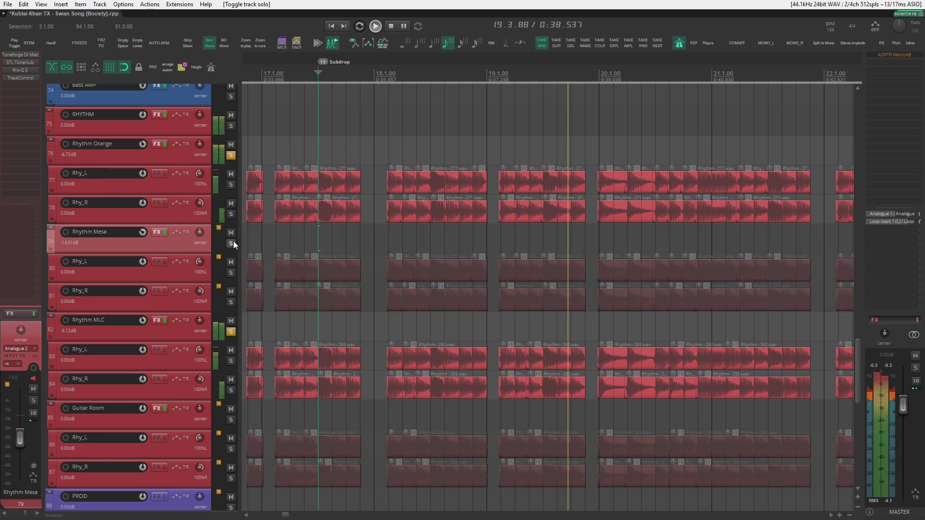
left_click(233, 243)
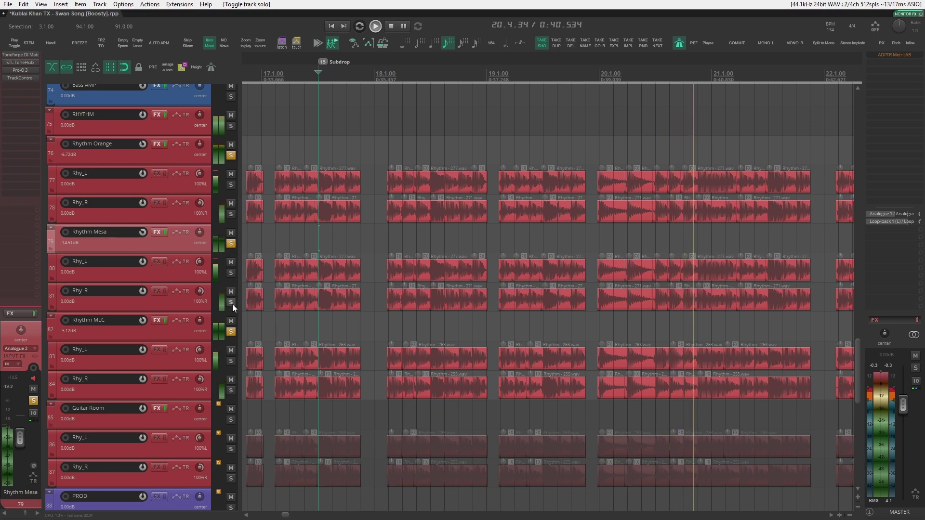
- Drop Rhythm MLC and Rhythm Orange out of the soloed guitar blend one at a time, restoring each, and stop playback
left_click(231, 333)
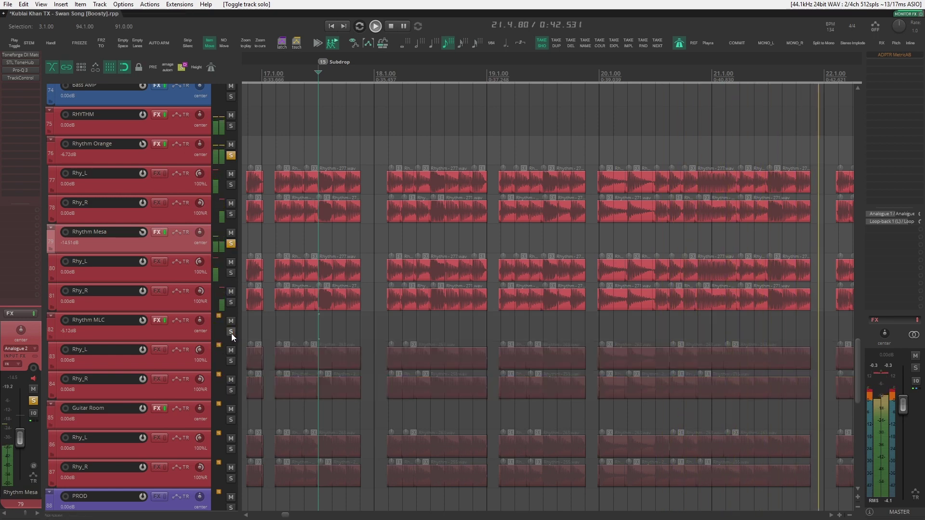
left_click(231, 333)
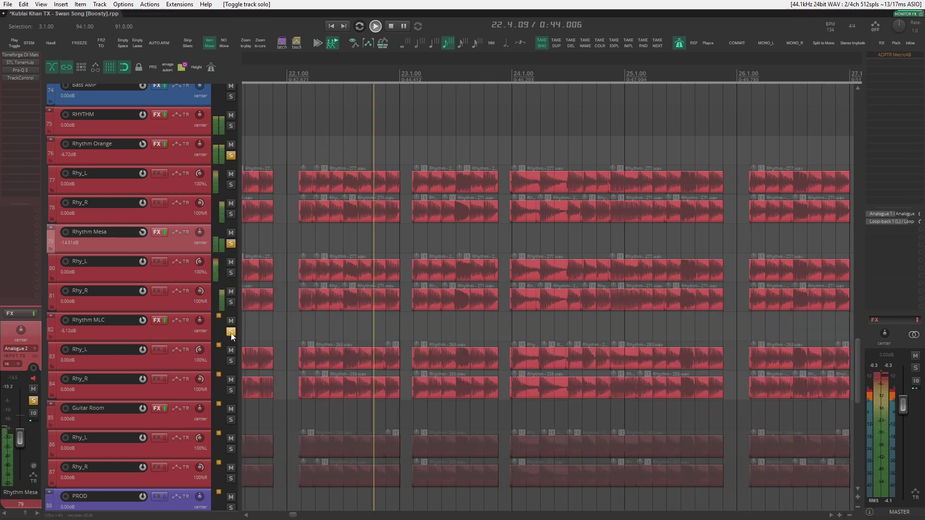
left_click(231, 156)
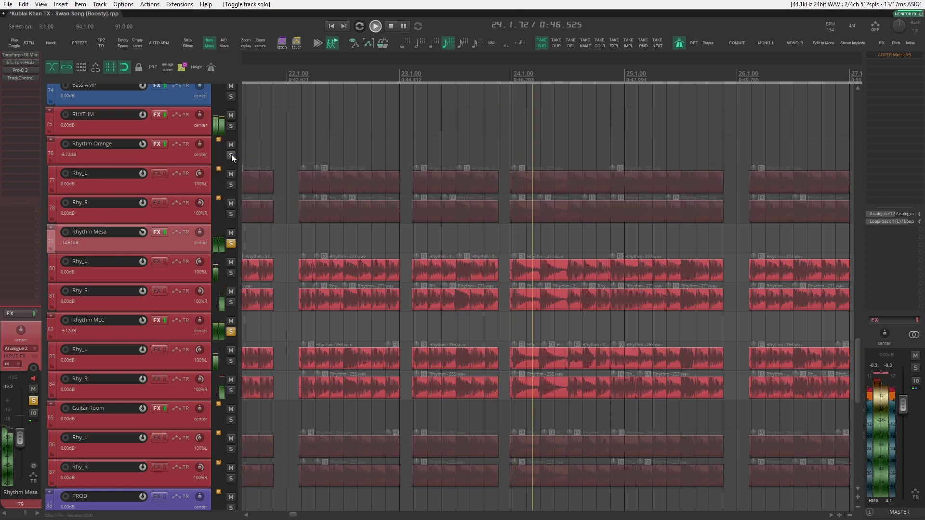
left_click(231, 155)
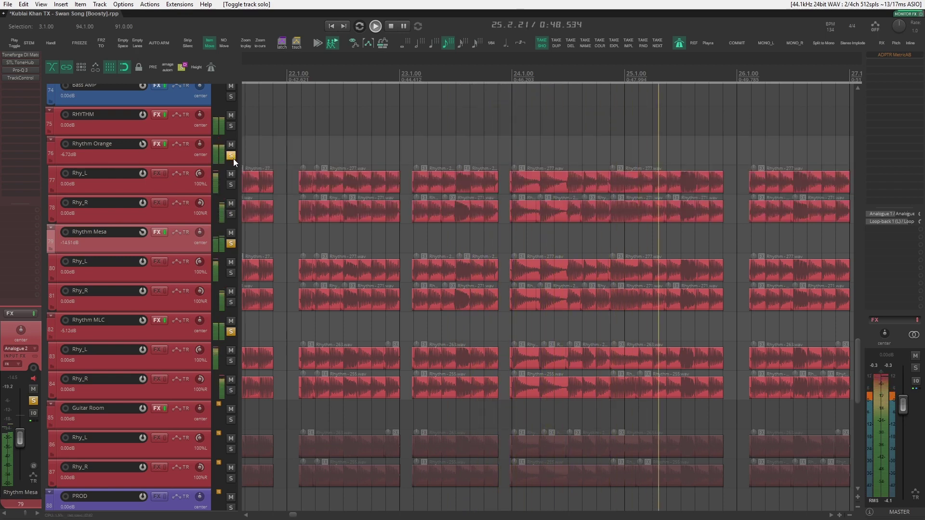
key("space")
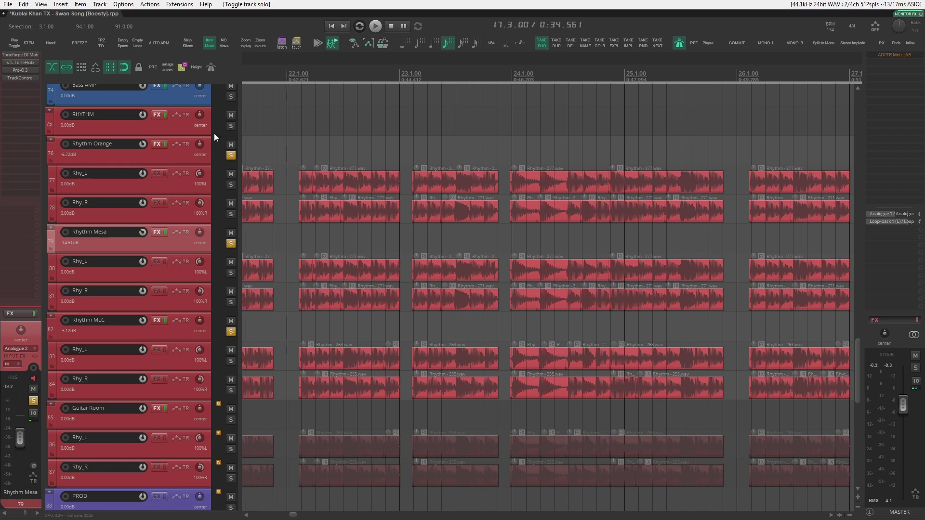
- Select Rhythm Orange, Rhythm MLC and Rhythm Mesa in turn to review each track's role in the blend
left_click(184, 153)
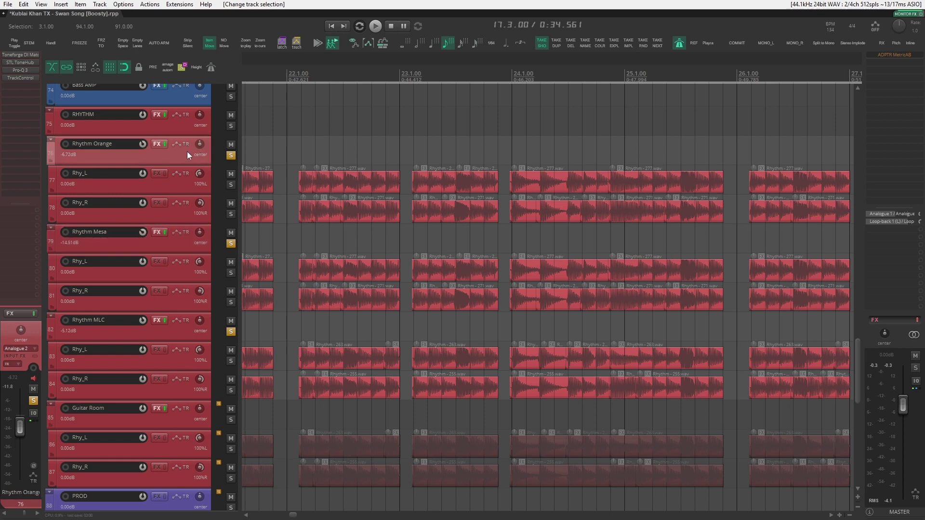
left_click(161, 336)
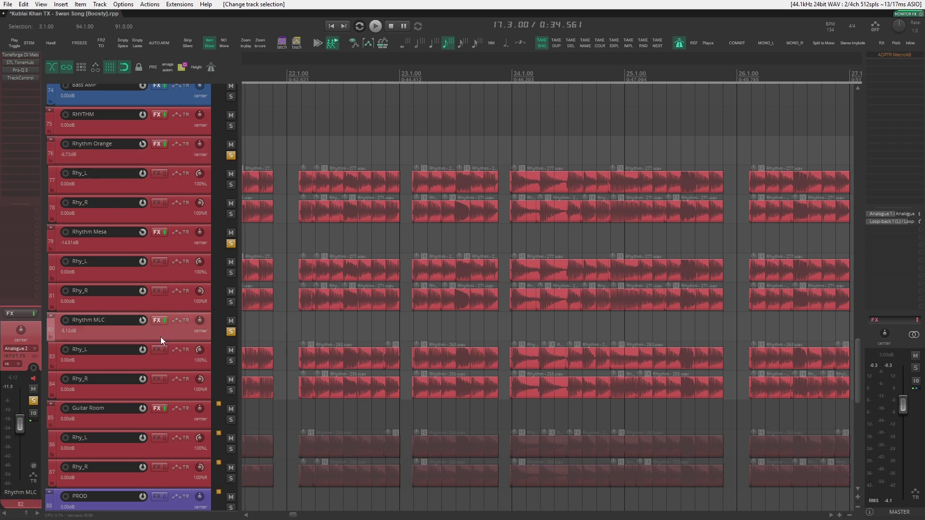
left_click(176, 254)
left_click(184, 248)
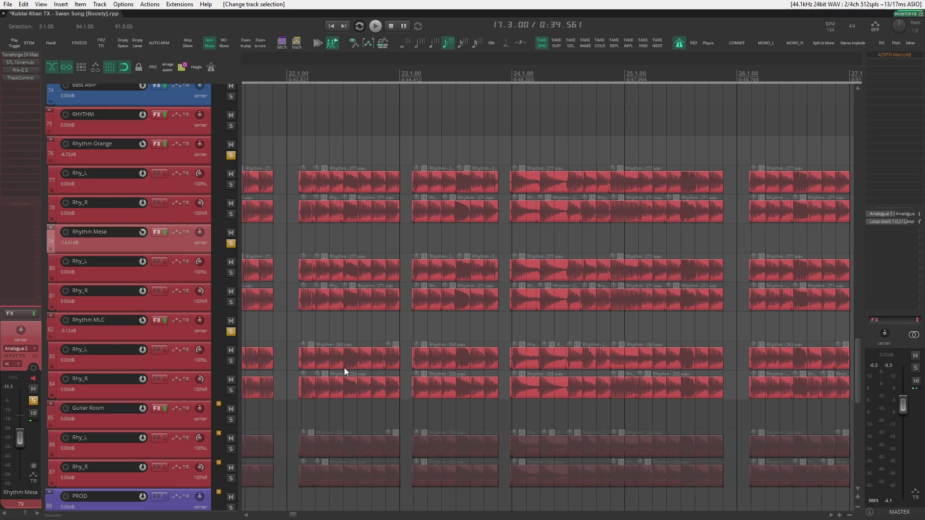
- Clear the solos on Rhythm Orange, Rhythm Mesa and Rhythm MLC, solo Guitar Room instead, and audition it
scroll(344, 369, "down", 1)
left_click(231, 126)
left_click(233, 215)
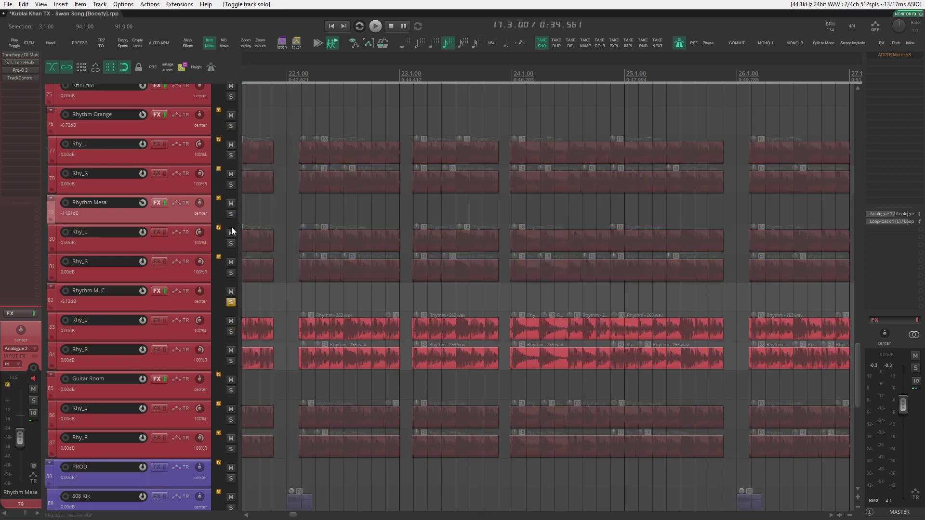
left_click(231, 302)
left_click(183, 389)
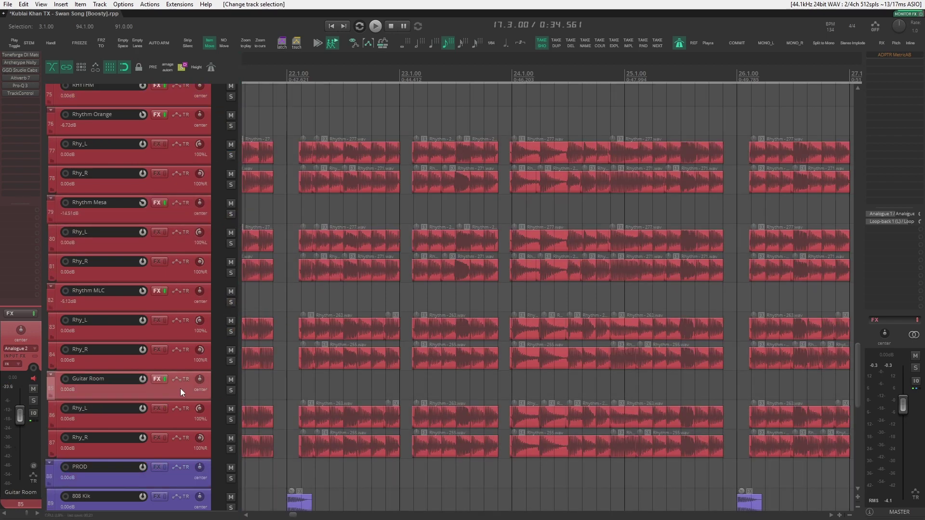
left_click(231, 391)
key("space")
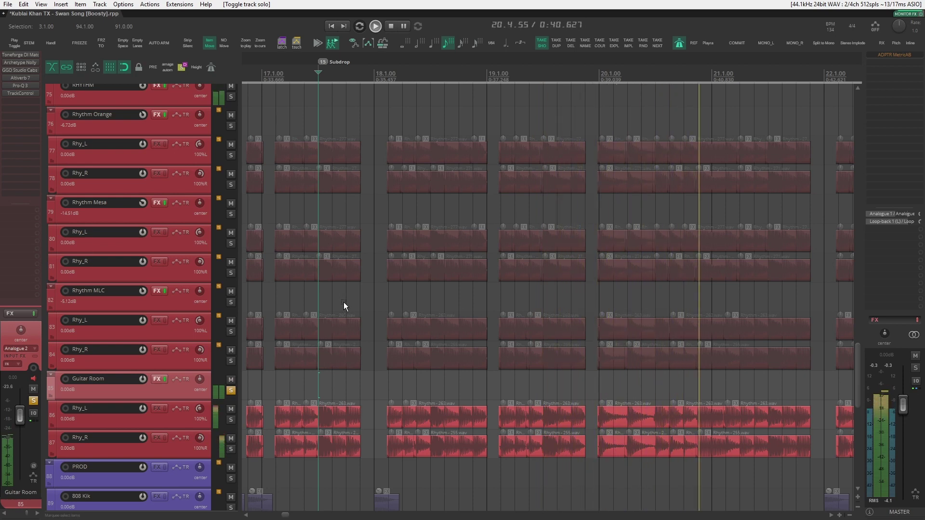
key("space")
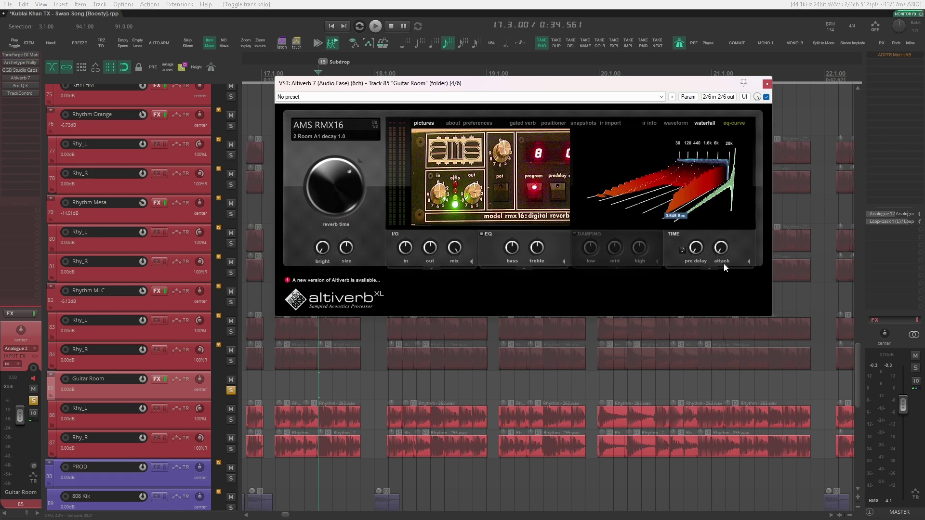
- Examine the mix control of the AMS RMX16 reverb in Guitar Room's Altiverb 7 and close the plugin
left_click_drag(453, 252, 454, 249)
left_click(767, 83)
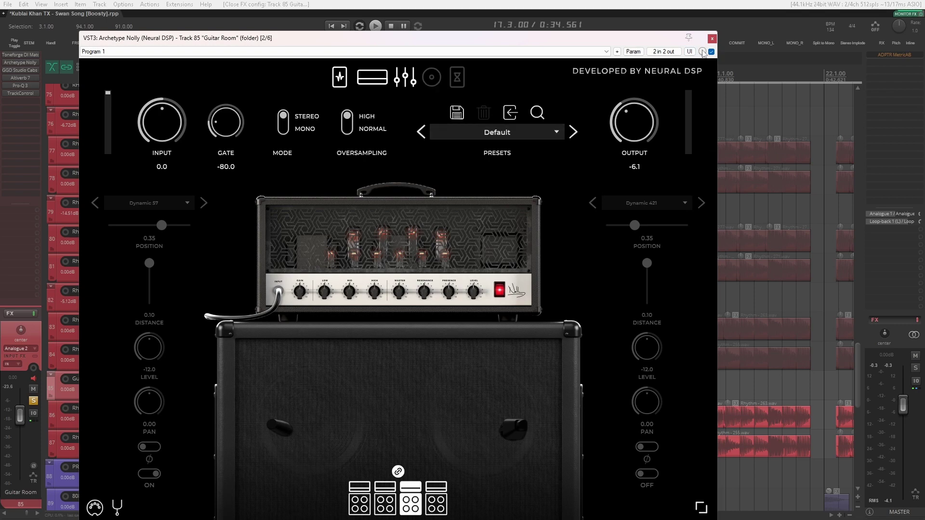
- Open Guitar Room's Archetype Nolly, show its amp head view to examine the knob settings, and close the plugin
left_click(712, 39)
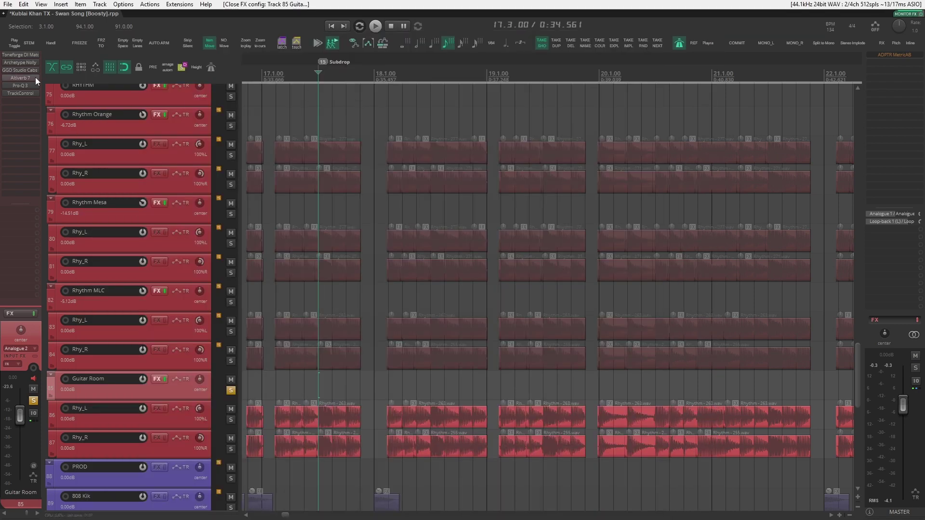
left_click(22, 70)
left_click(25, 63)
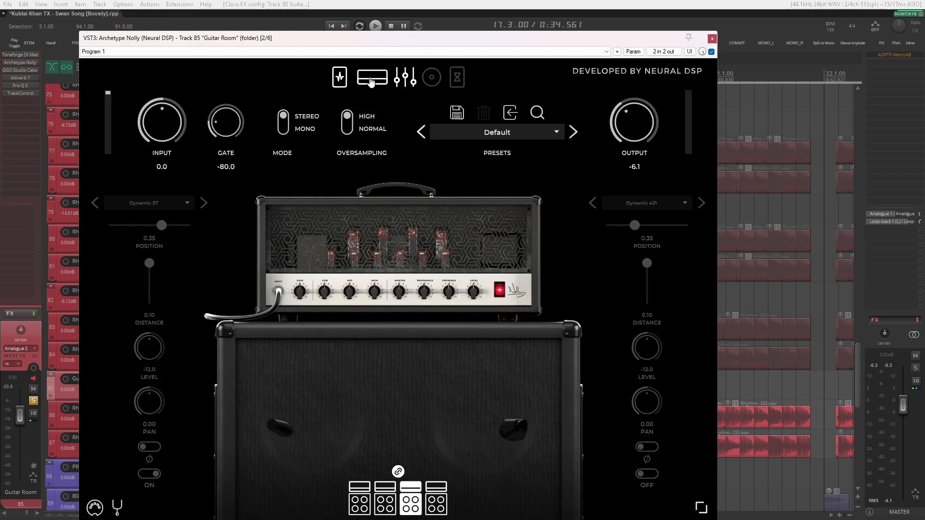
left_click(370, 84)
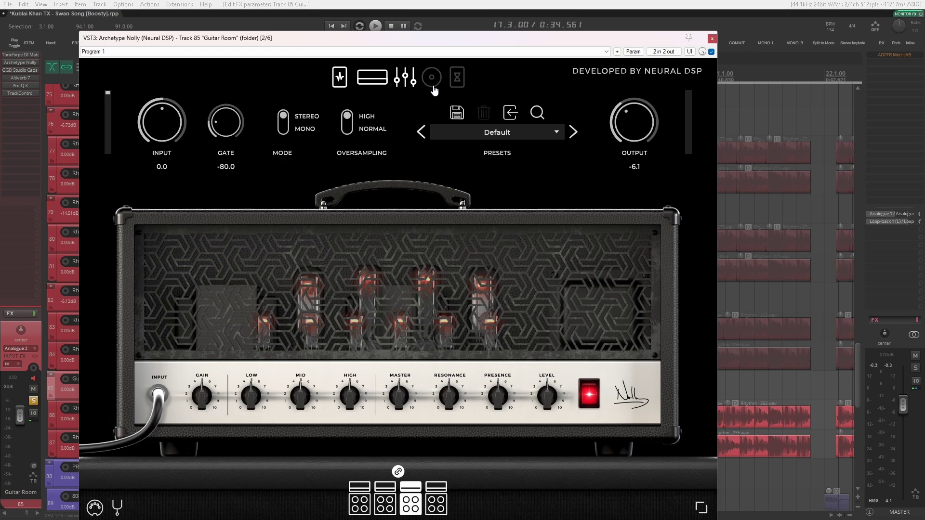
left_click(713, 42)
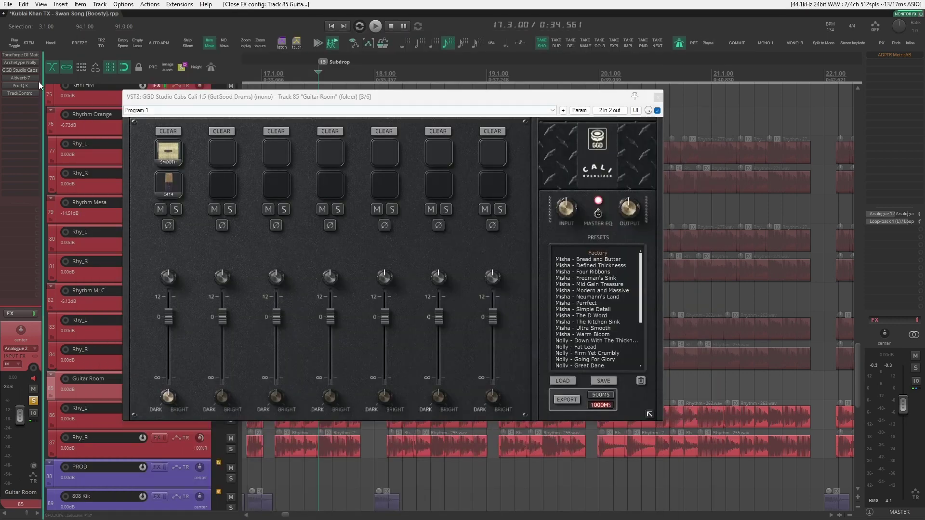
- Review the Smooth cab and C414 microphone in Guitar Room's GGD Studio Cabs Cali during brief playback, and close the plugin
left_click_drag(308, 99, 340, 83)
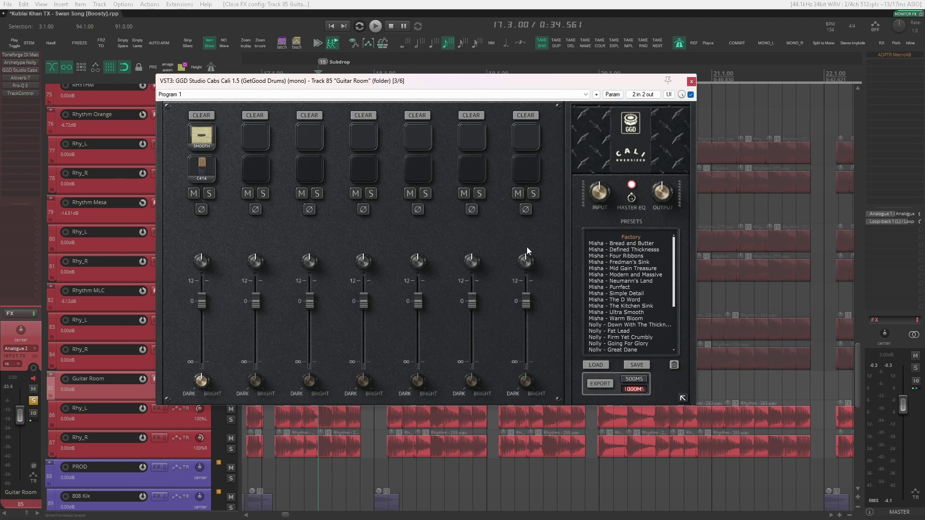
key("space")
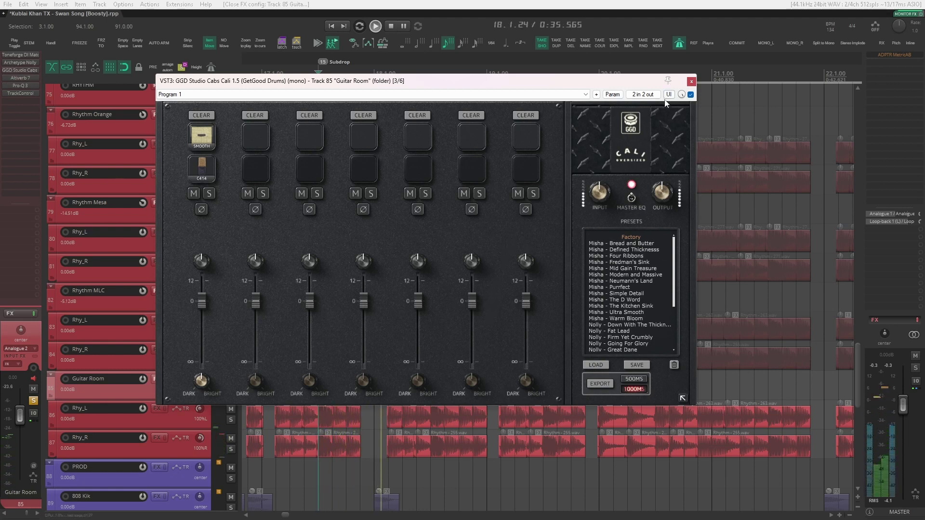
key("space")
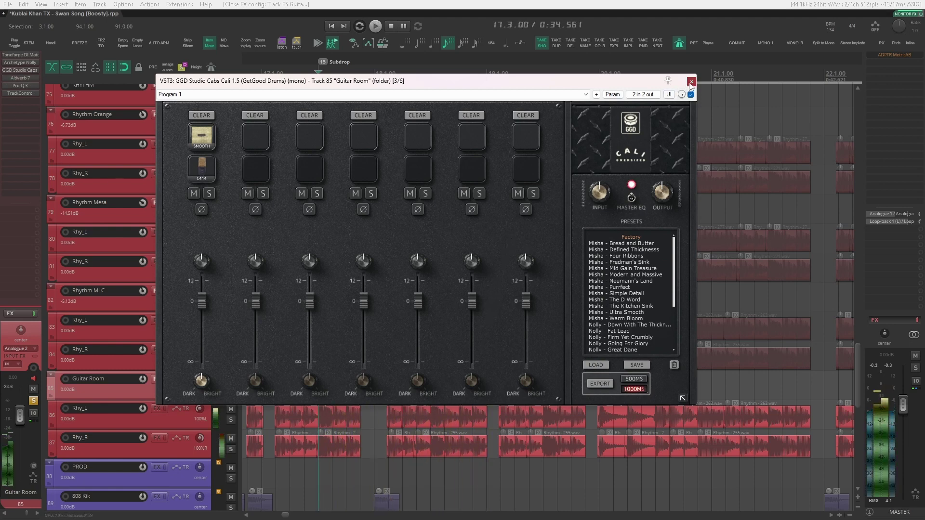
left_click(691, 82)
- Reopen Guitar Room's Altiverb 7 to review its 2 Room A1 reverb settings, and close it
left_click(30, 78)
left_click(30, 76)
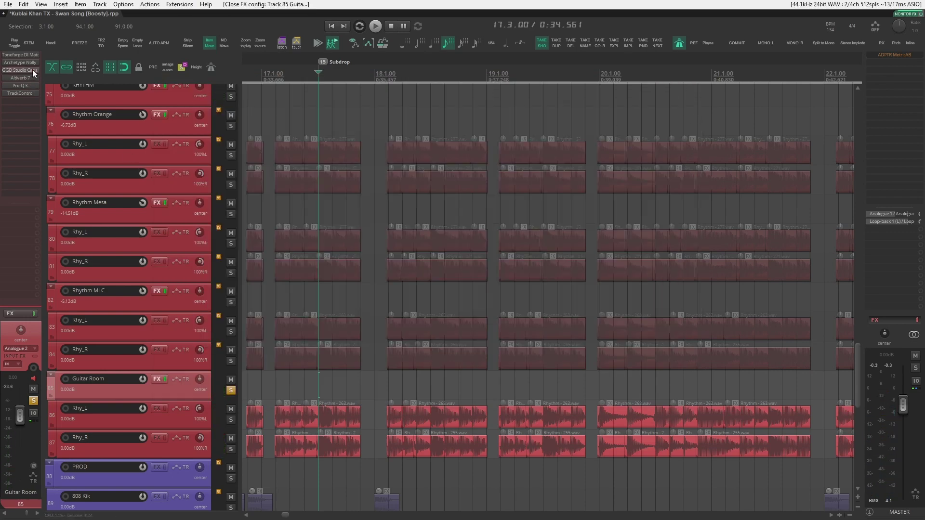
left_click(21, 78)
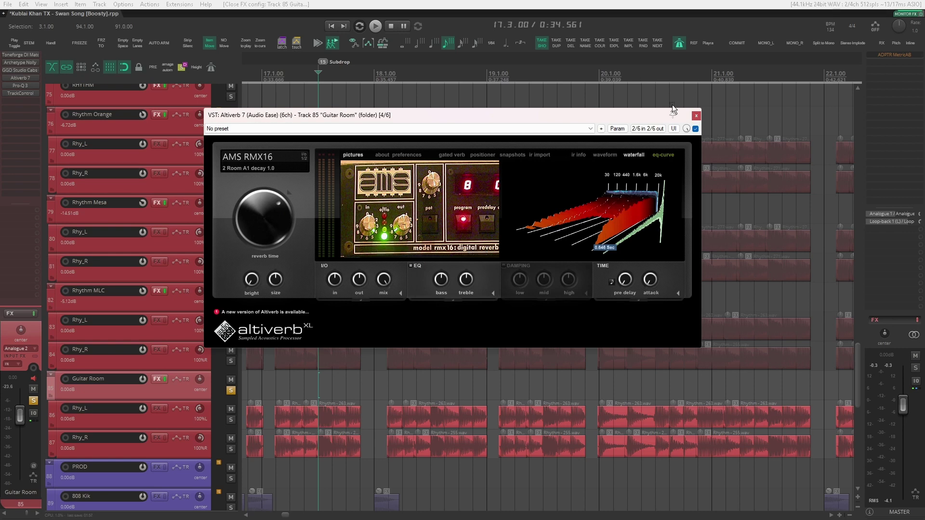
left_click(696, 115)
- Open Guitar Room's Pro-Q 3 to examine its curve and select the two low-mid bell boosts
left_click(20, 86)
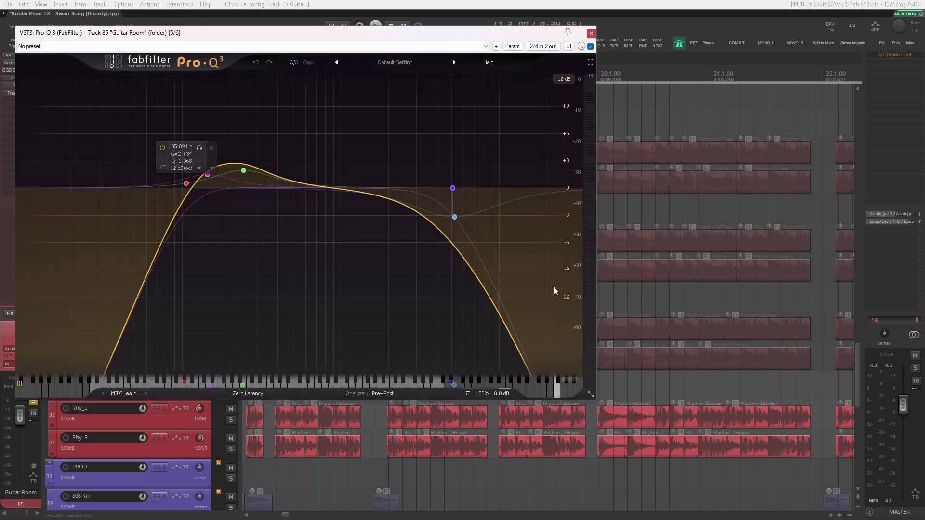
left_click_drag(331, 27, 507, 56)
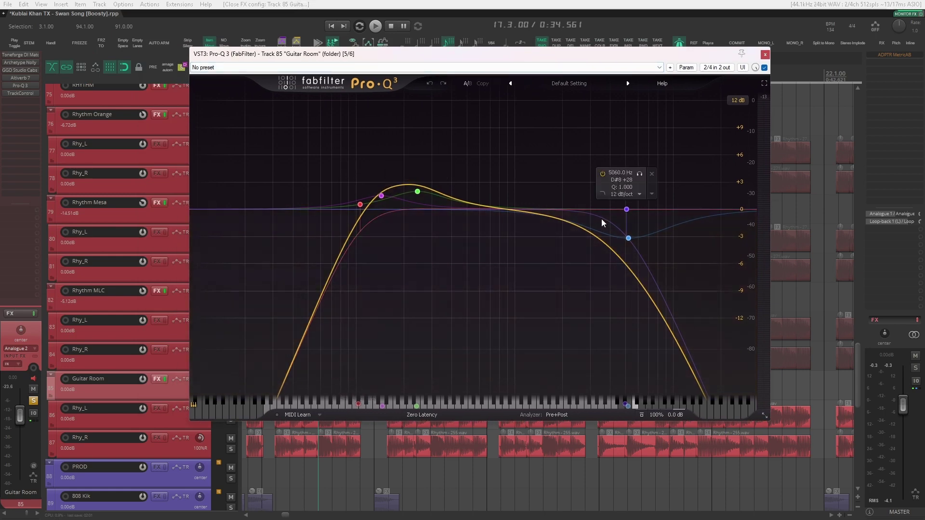
left_click(388, 212)
left_click(409, 198)
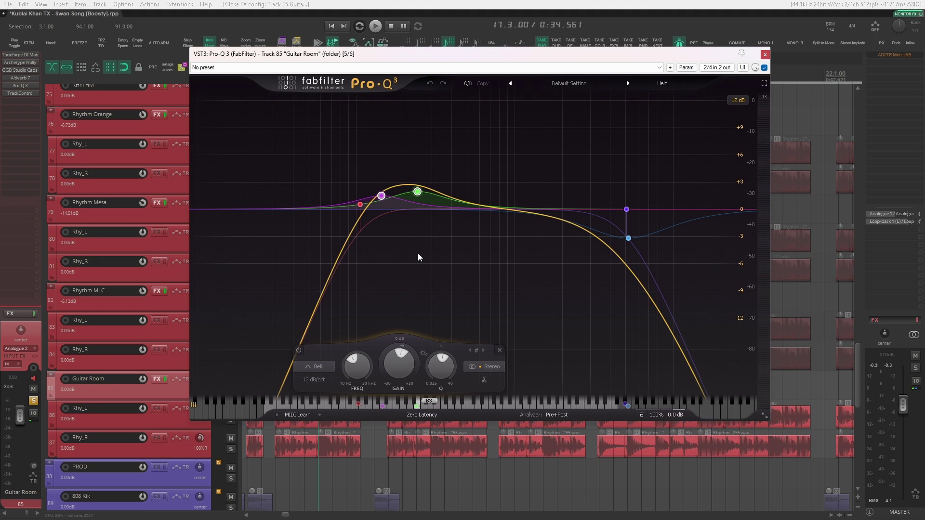
- Play Guitar Room with its Pro-Q 3 bypassed and re-enabled, close the EQ, and stop playback
key("space")
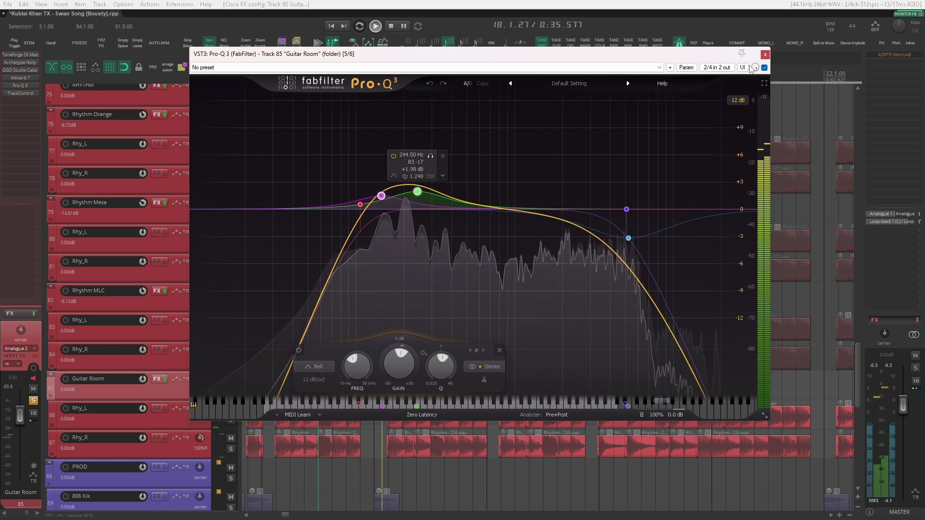
left_click(764, 67)
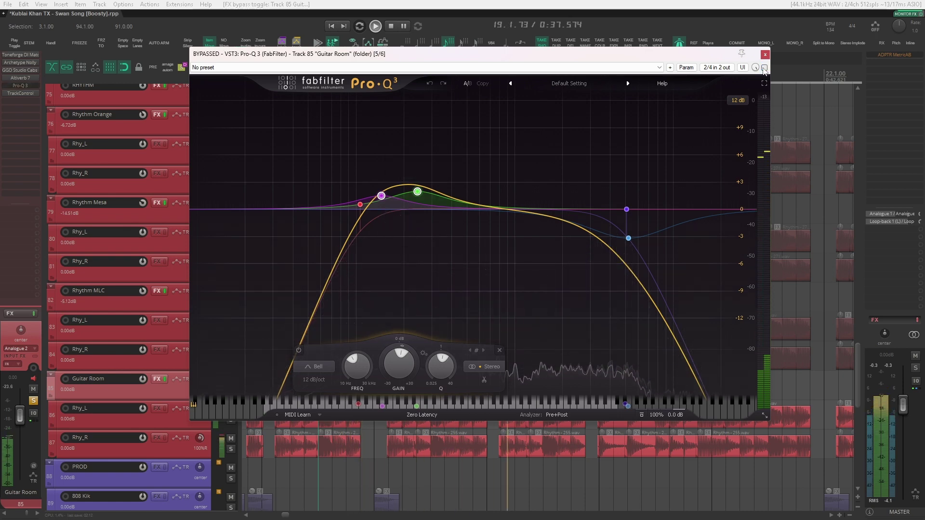
left_click(764, 68)
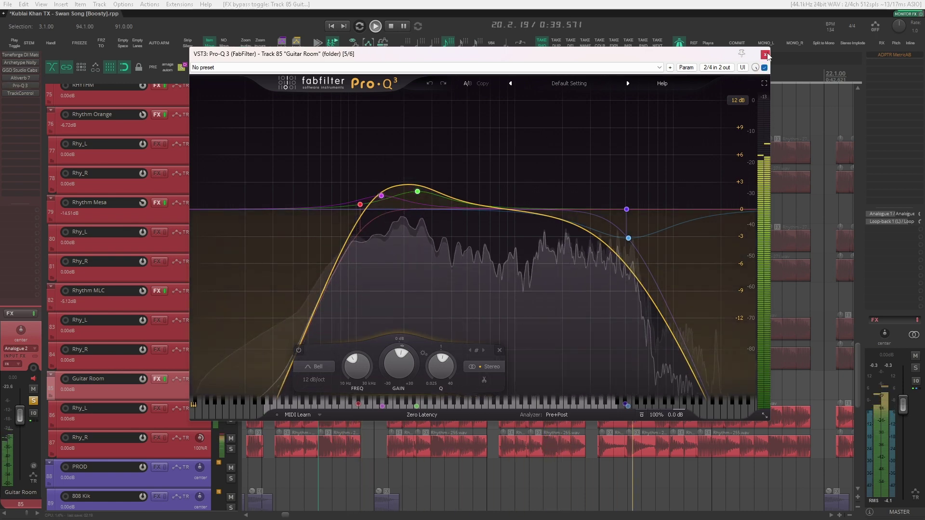
left_click(766, 55)
key("space")
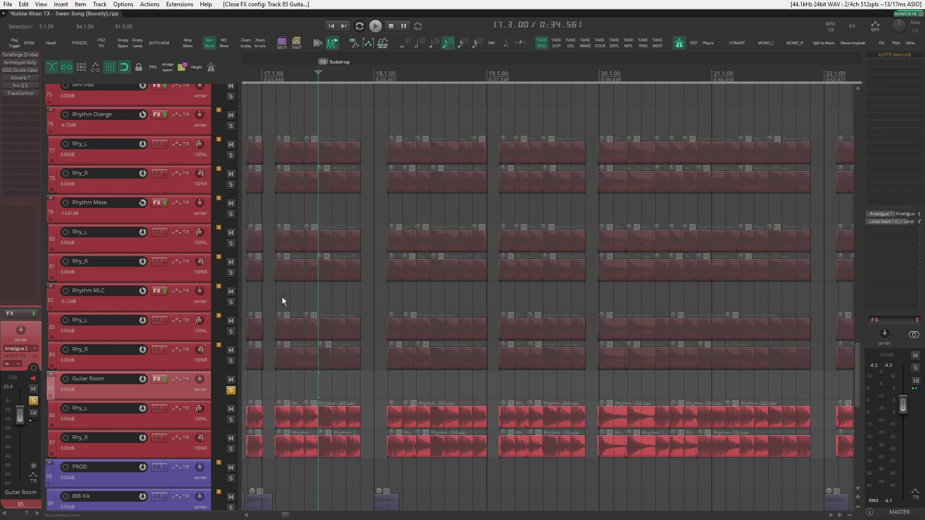
scroll(282, 297, "up", 2)
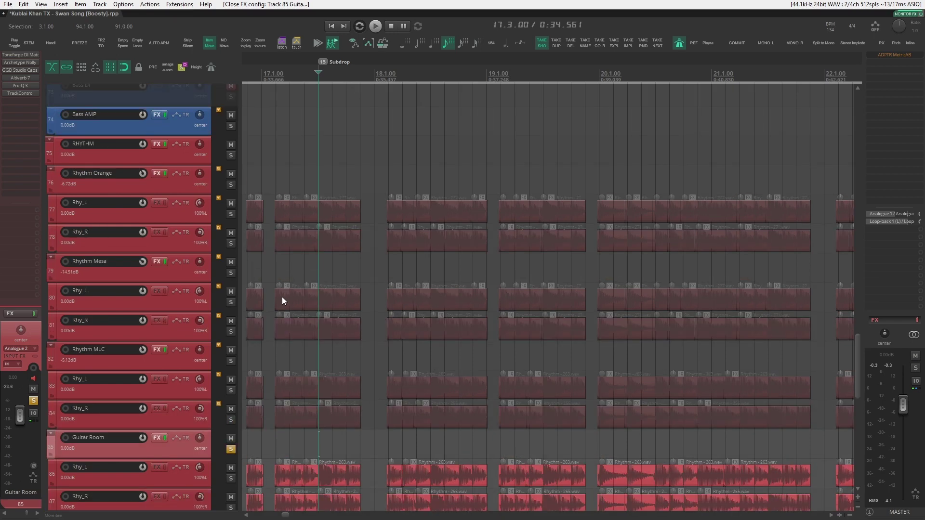
scroll(282, 297, "down", 3)
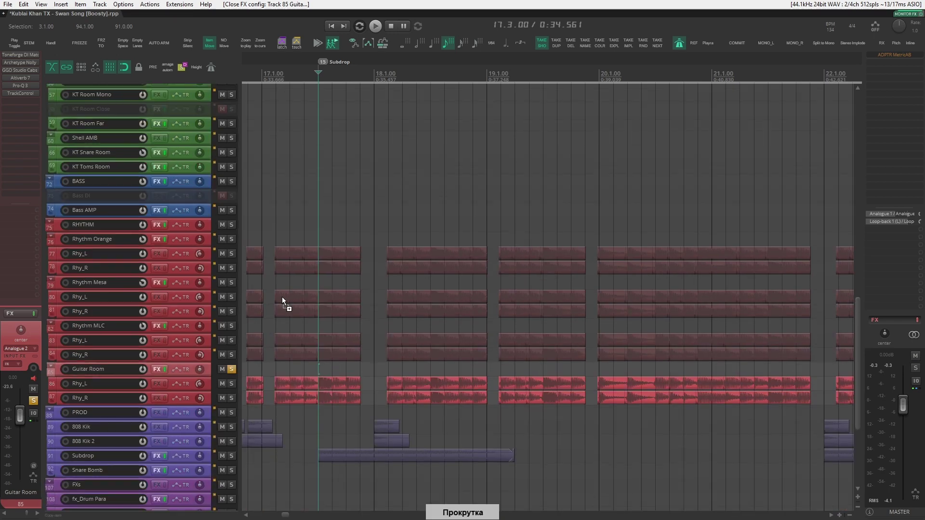
left_click(231, 326)
left_click(231, 283)
left_click(231, 239)
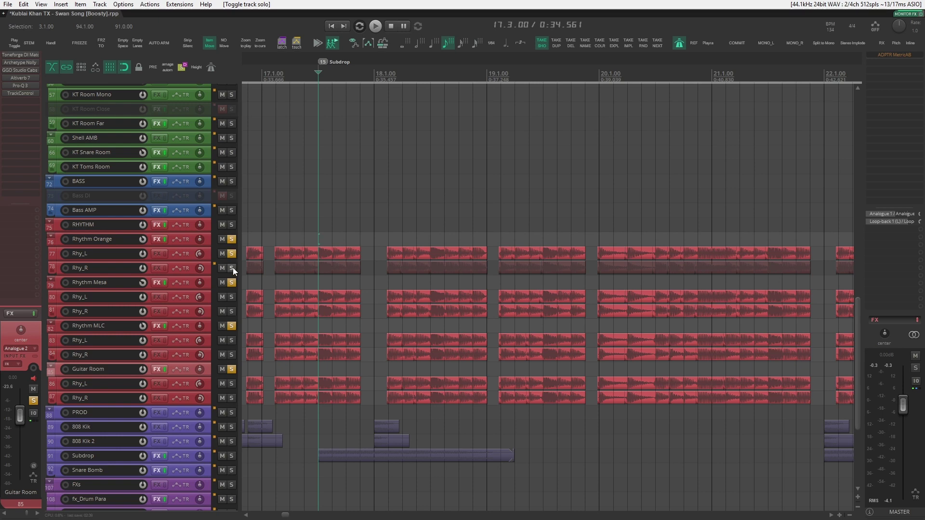
left_click(231, 282)
- Solo only the RHYTHM folder and play it, muting and unmuting Guitar Room twice for comparison, and stop playback
left_click(232, 225, "ctrl+alt")
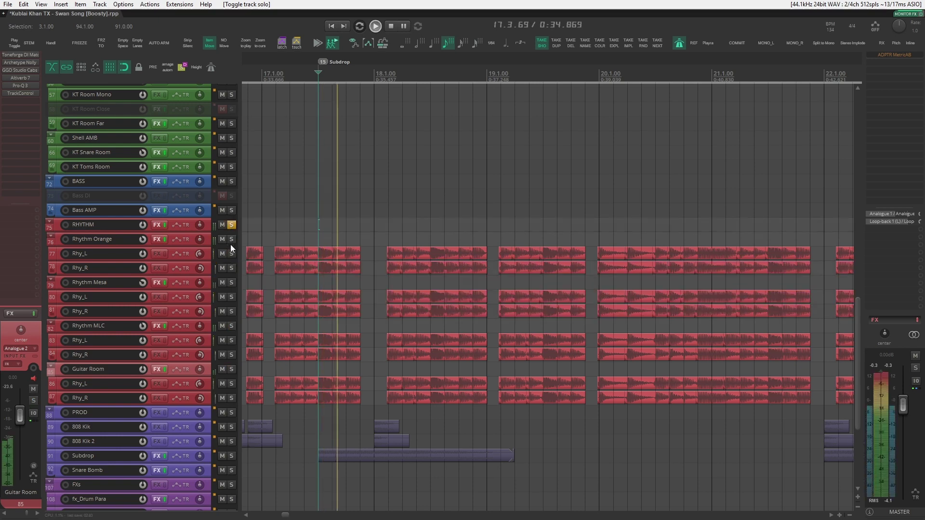
left_click(223, 369)
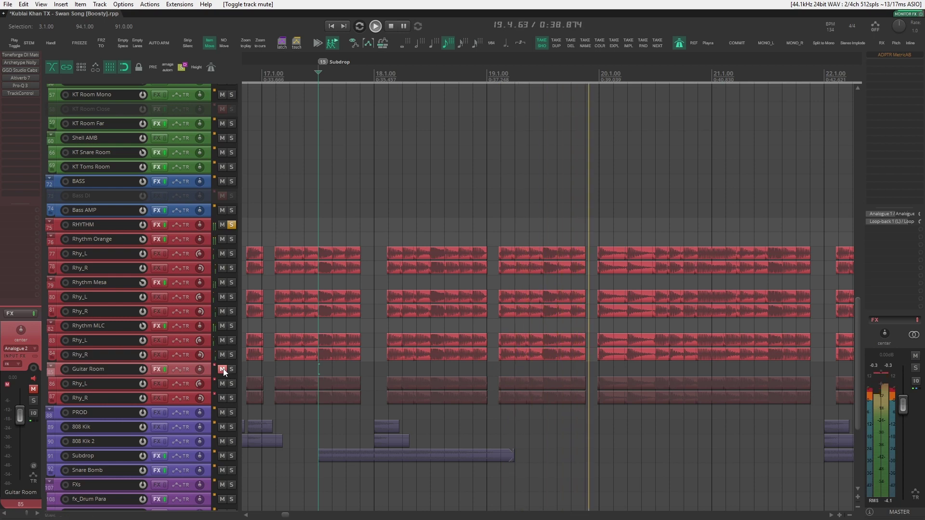
left_click(223, 369)
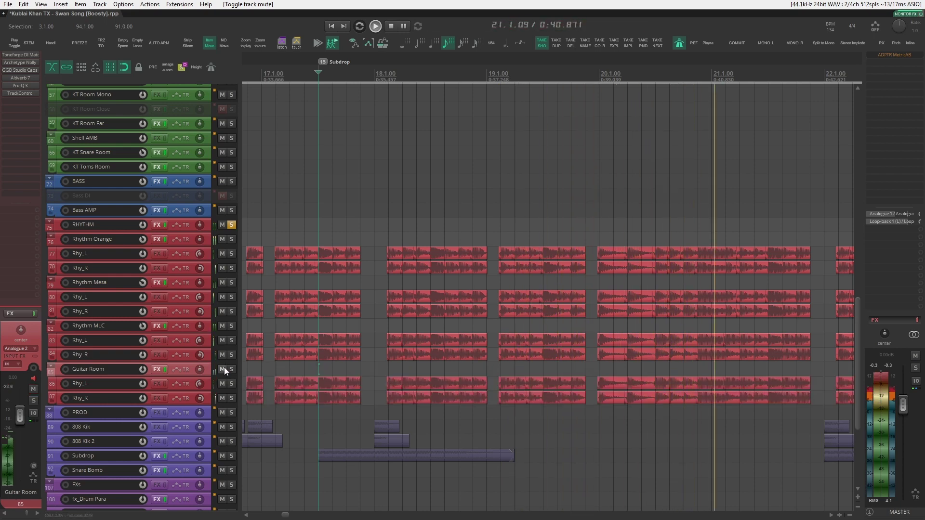
left_click(223, 369)
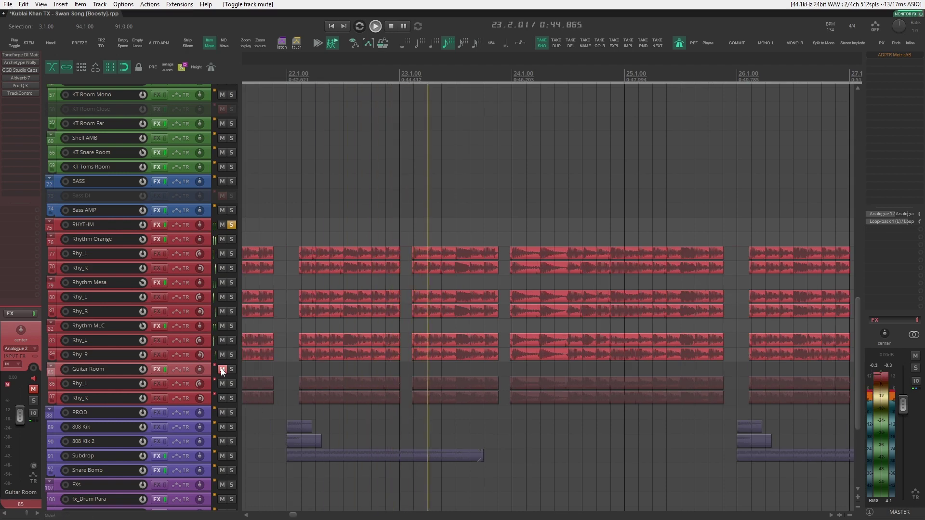
left_click(223, 369)
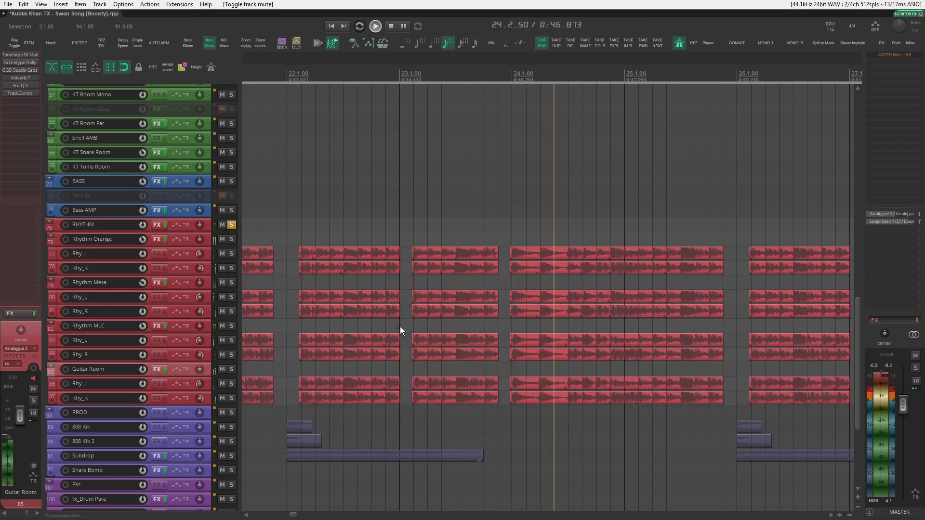
key("space")
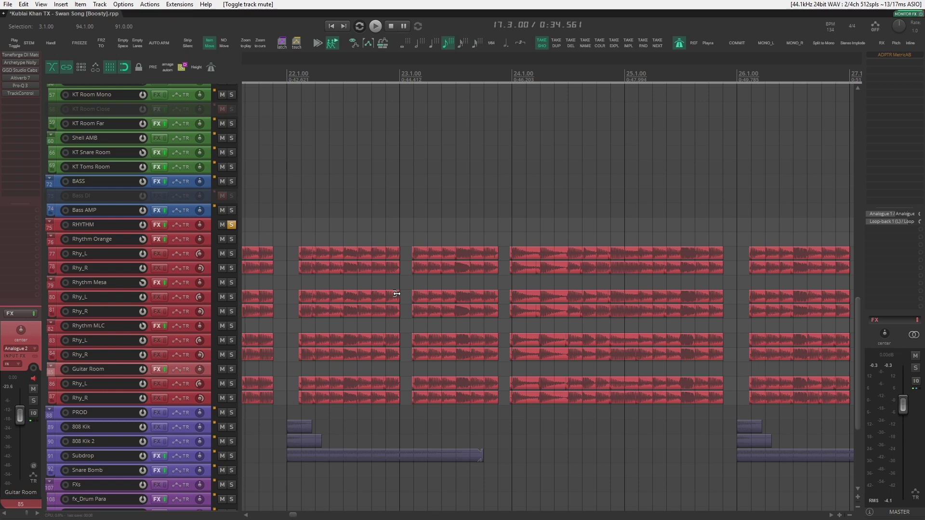
- Replay the soloed RHYTHM folder with Guitar Room muted and unmuted once more, and stop playback
key("space")
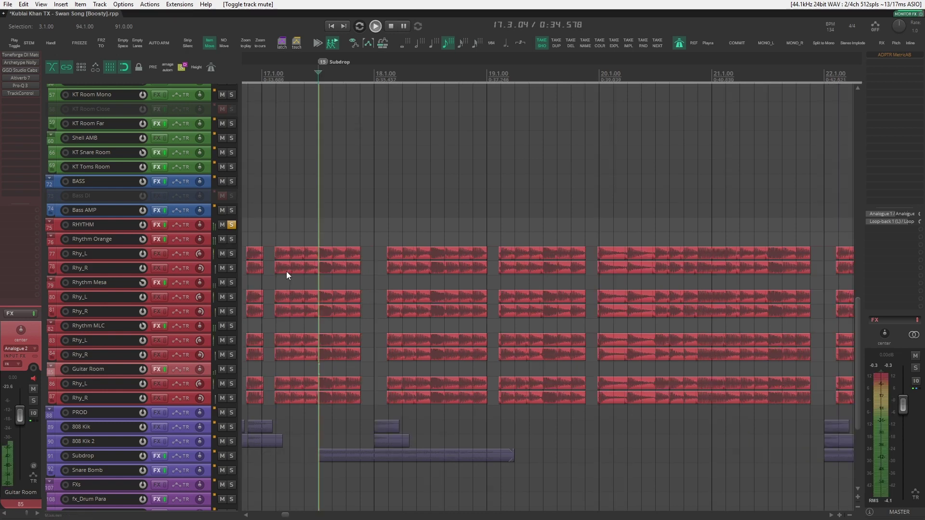
left_click(224, 370)
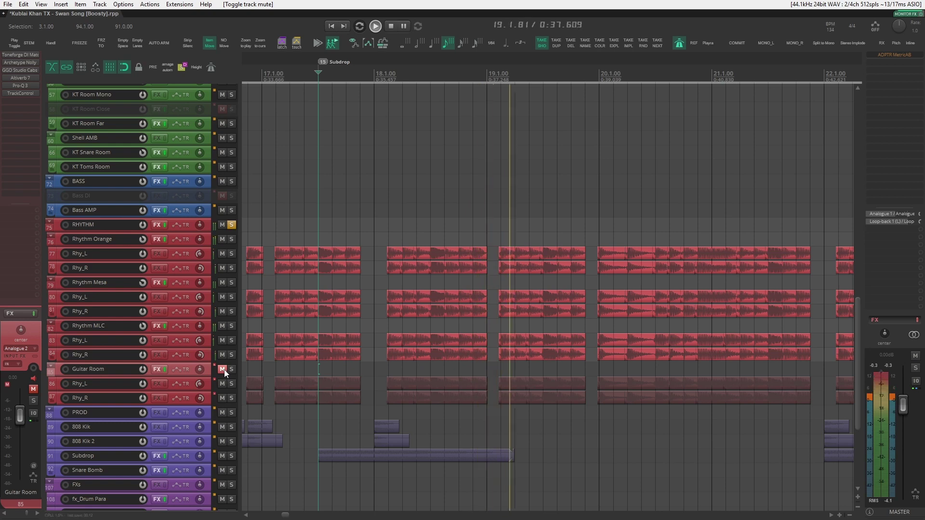
left_click(222, 370)
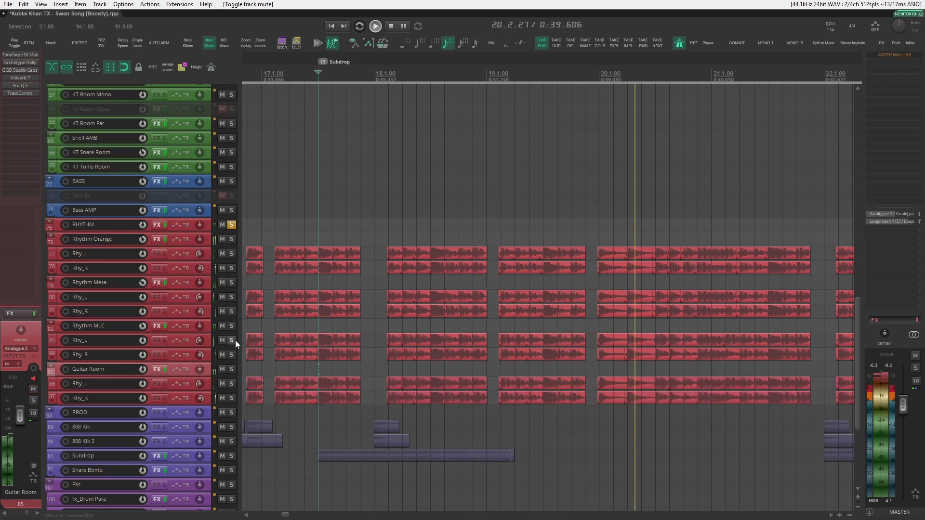
key("space")
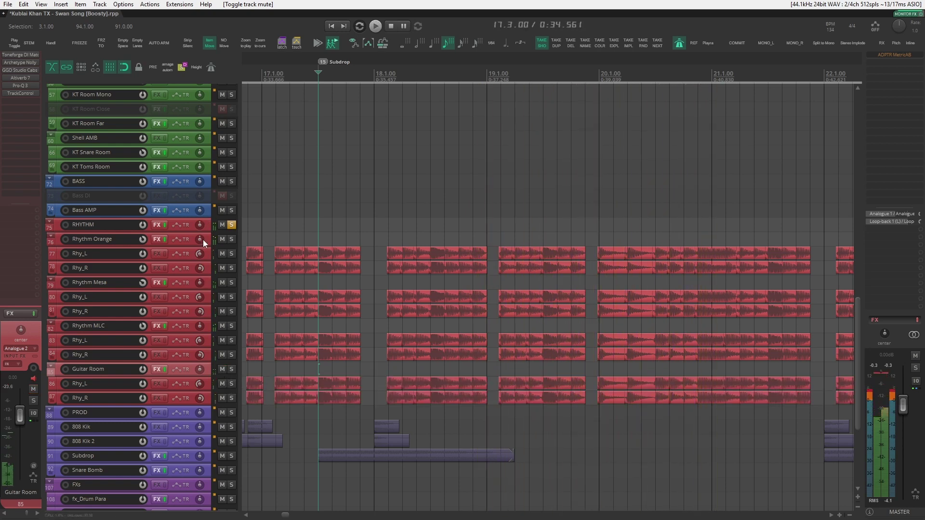
- Open the RHYTHM folder's first Pro-Q 3, select all its bands, and compare them bypassed and re-enabled during playback
left_click(206, 230)
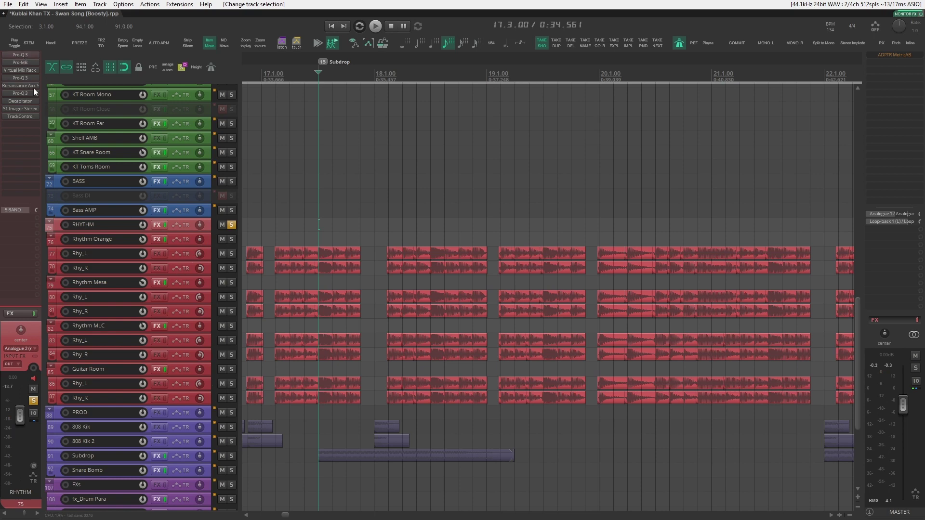
left_click(21, 54)
left_click_drag(723, 235, 351, 326)
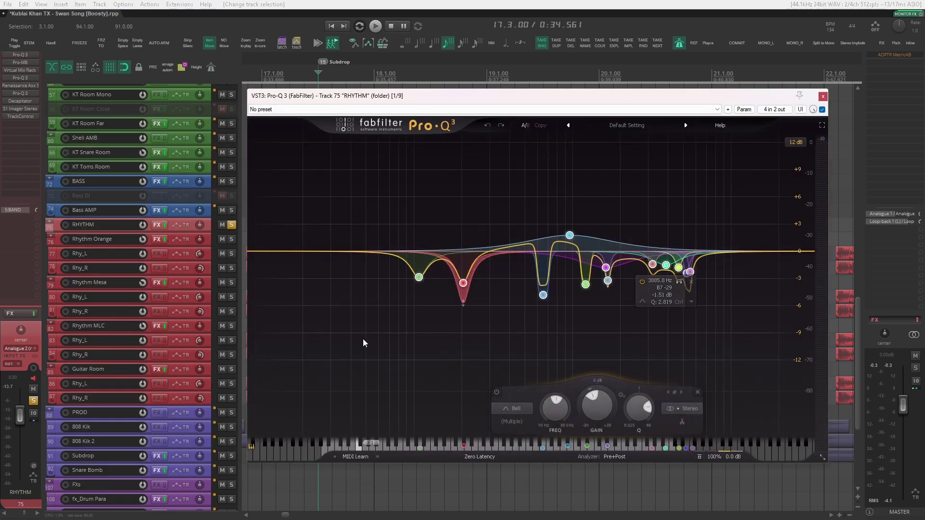
key("space")
left_click(496, 392)
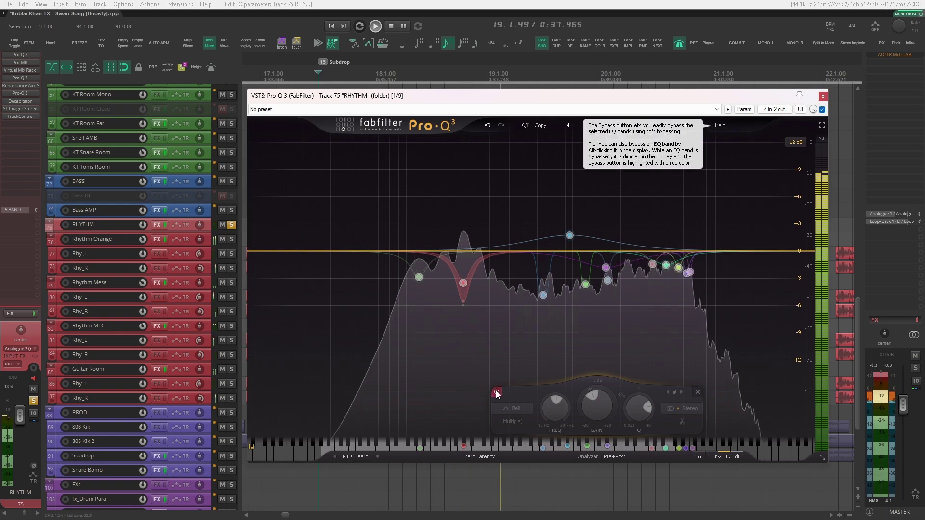
left_click(497, 392)
- Audition the 204.69 Hz and 107.48 Hz cuts one at a time in isolation during playback
left_click(486, 219)
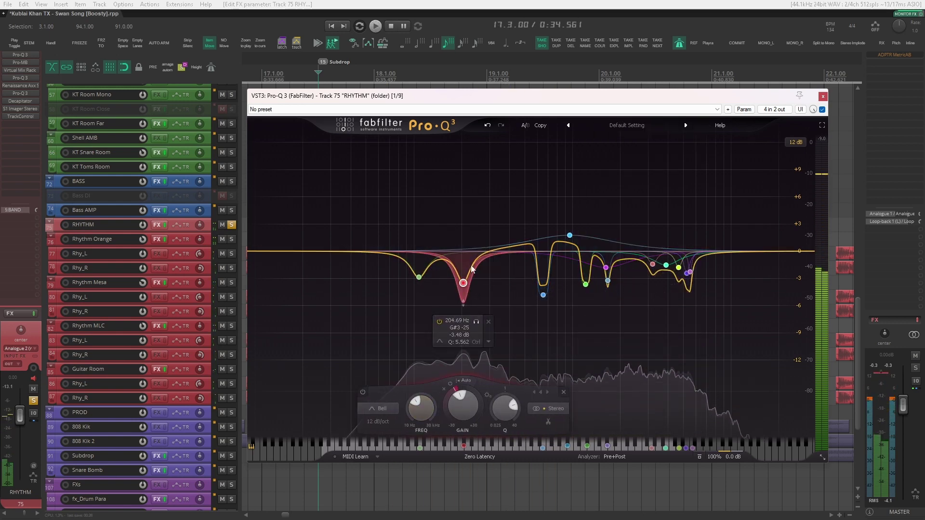
left_click(476, 322)
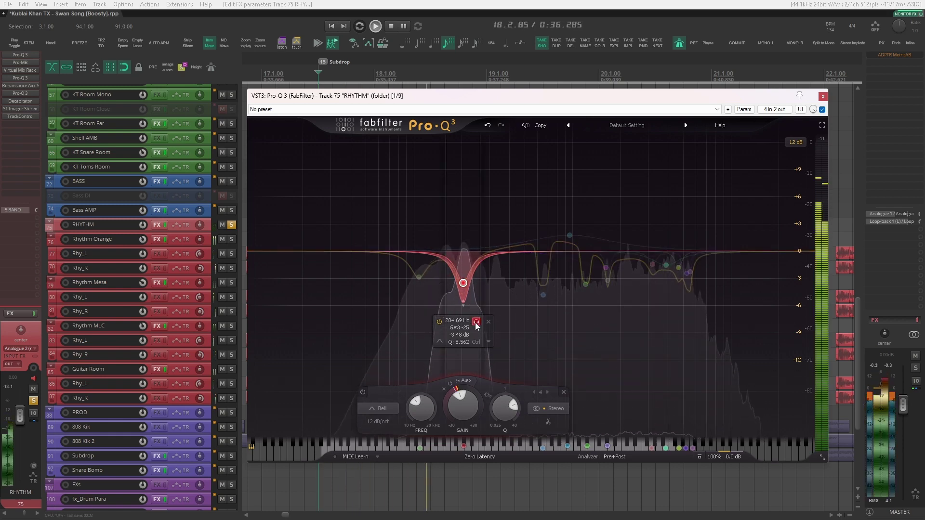
left_click(476, 323)
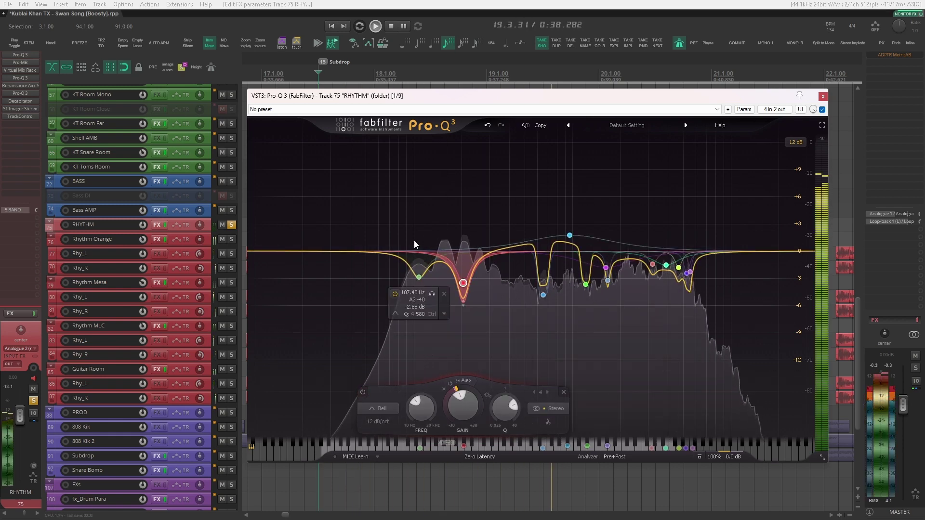
left_click(419, 277)
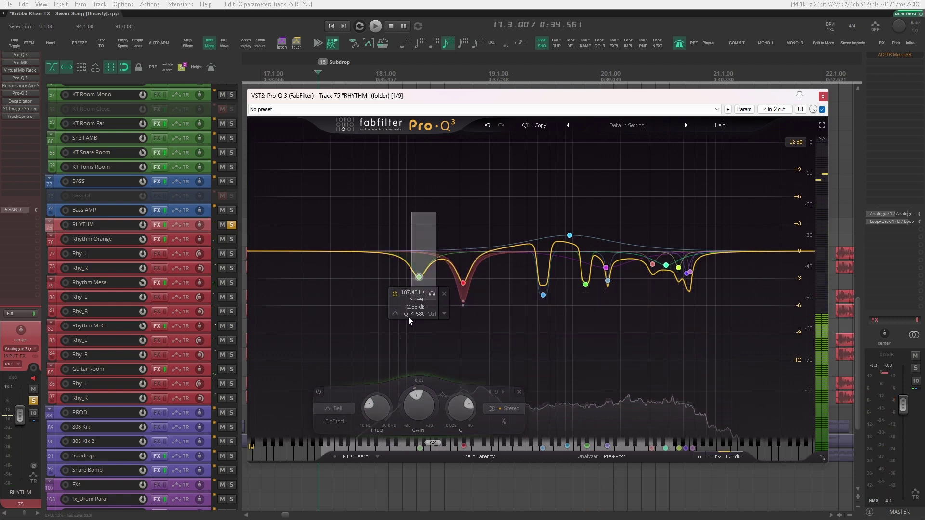
left_click(432, 294)
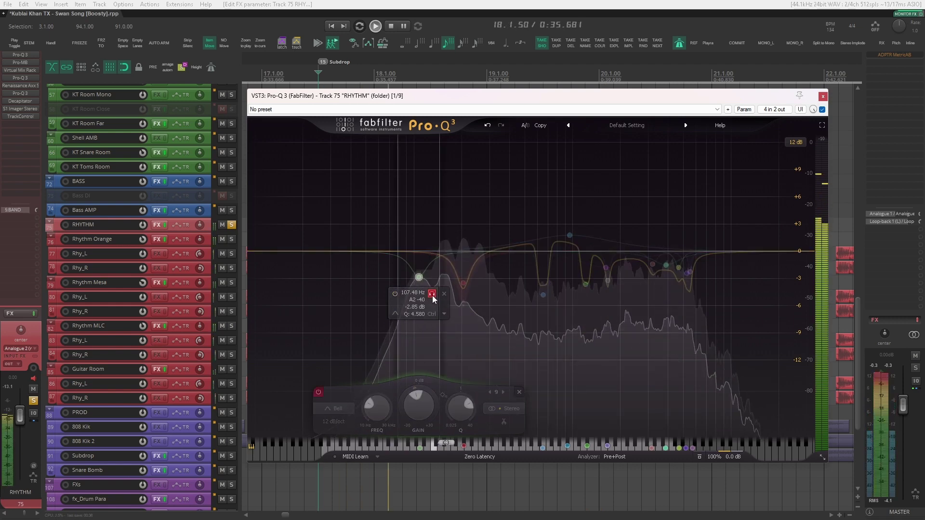
left_click(432, 296)
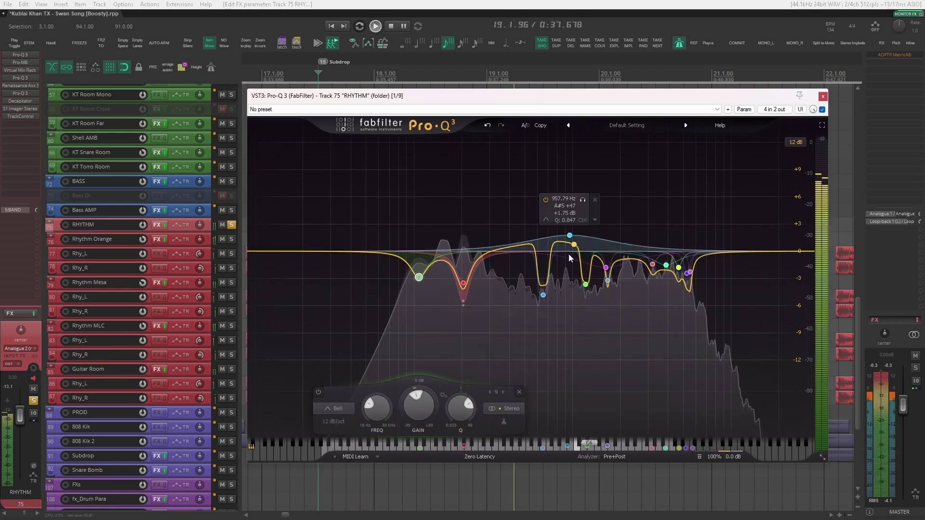
- Select the 653.31 Hz cut, listen to it in isolation during playback, and end its band solo
left_click(543, 295)
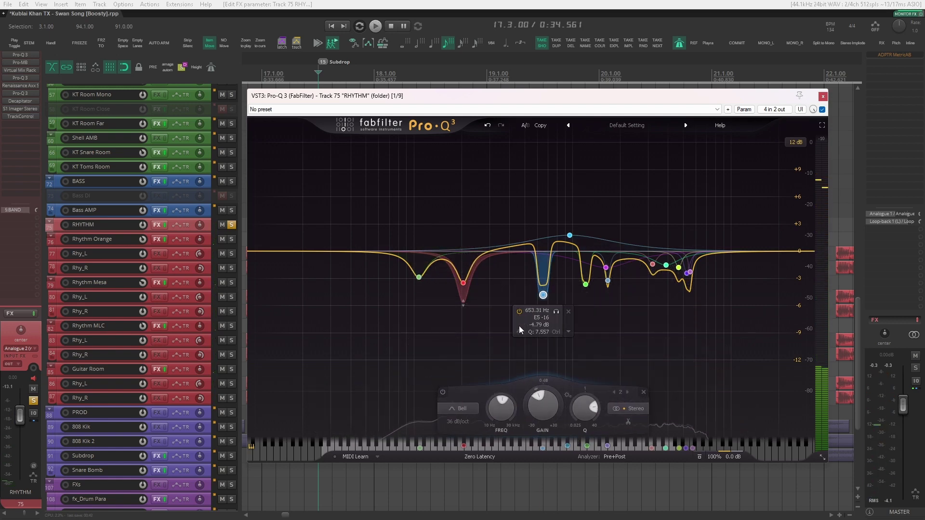
left_click(556, 312)
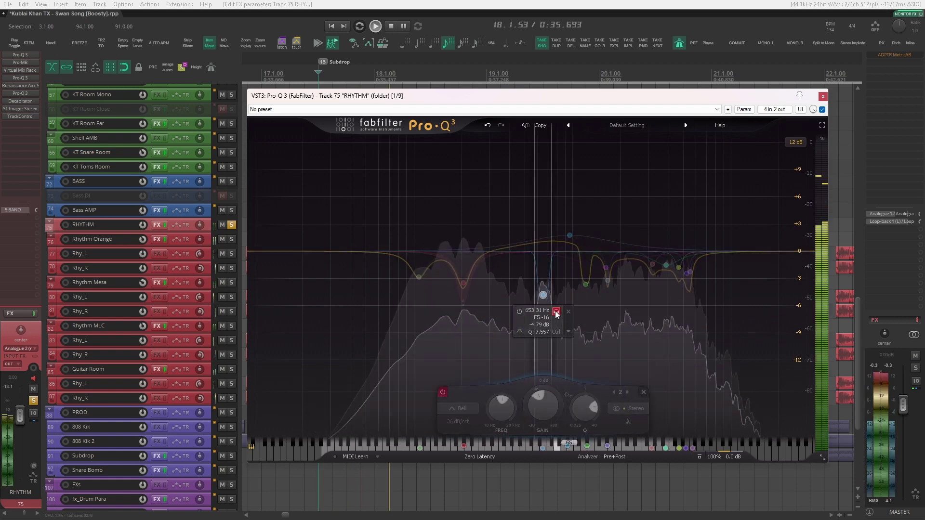
left_click(556, 312)
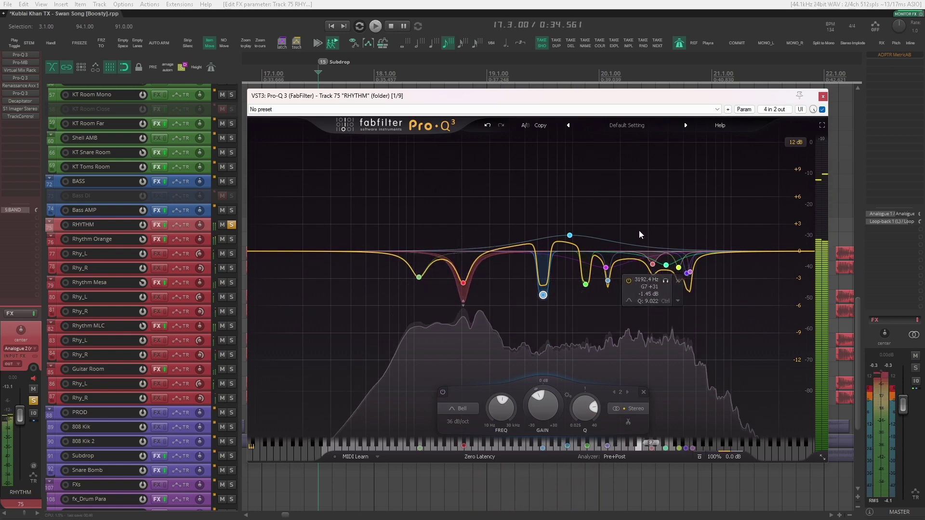
- Select the five high-frequency cuts from 3192.4 Hz upward and compare them bypassed and re-enabled during playback
left_click_drag(637, 233, 704, 333)
left_click(629, 280)
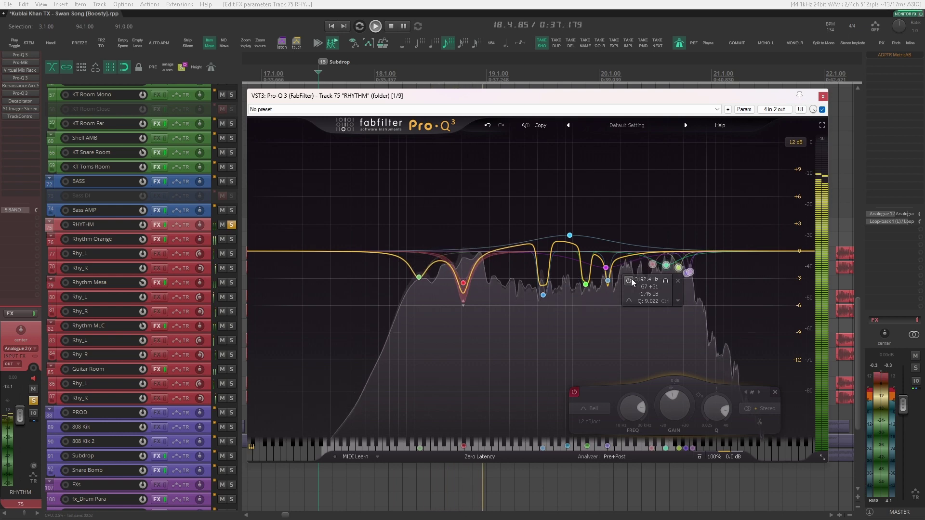
left_click(632, 278)
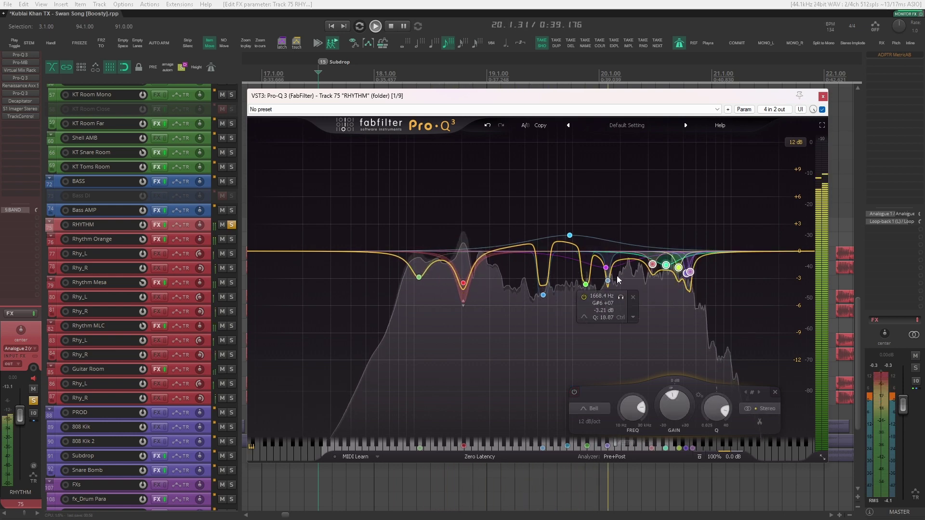
- Select the three upper-mid cuts around 1668.4 Hz and compare them bypassed and re-enabled during playback
left_click_drag(569, 259, 626, 306)
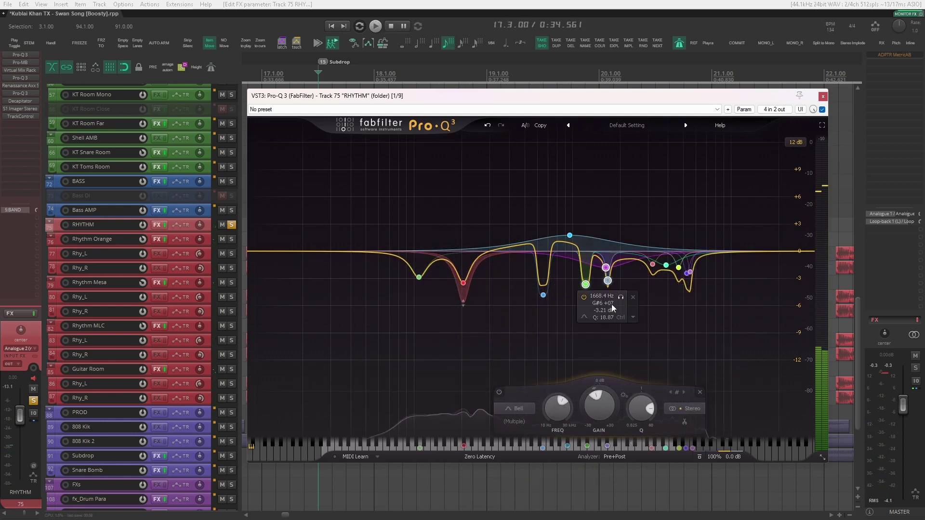
left_click(583, 297)
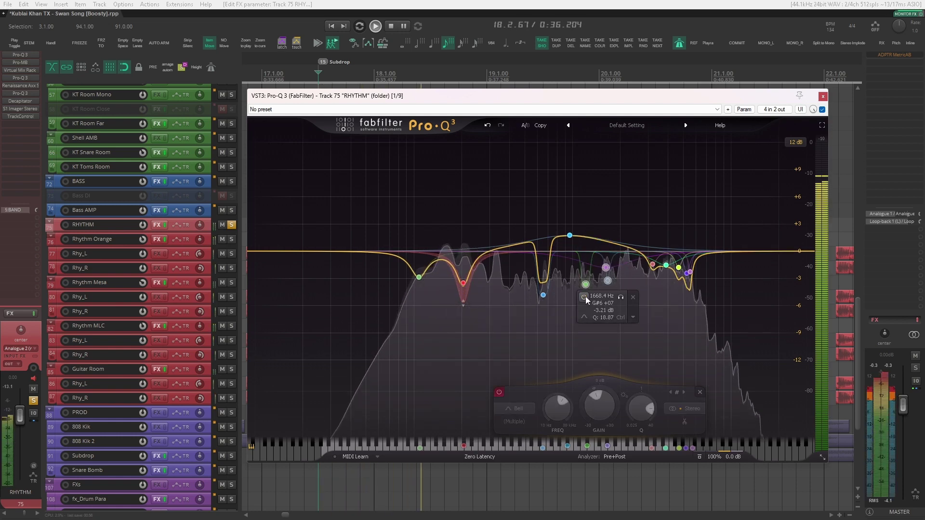
left_click(583, 297)
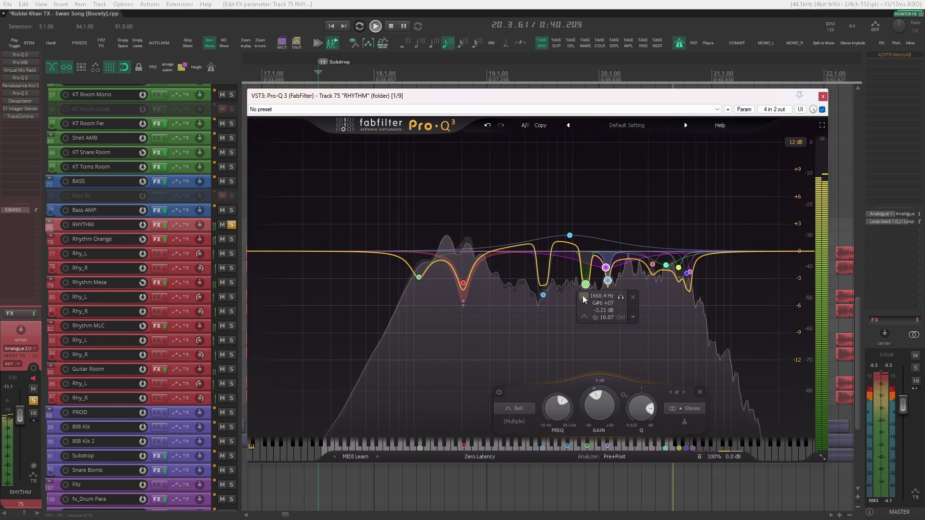
- Select the broad 957.79 Hz boost, restart playback, and compare the band bypassed and re-enabled
left_click(569, 236)
key("space")
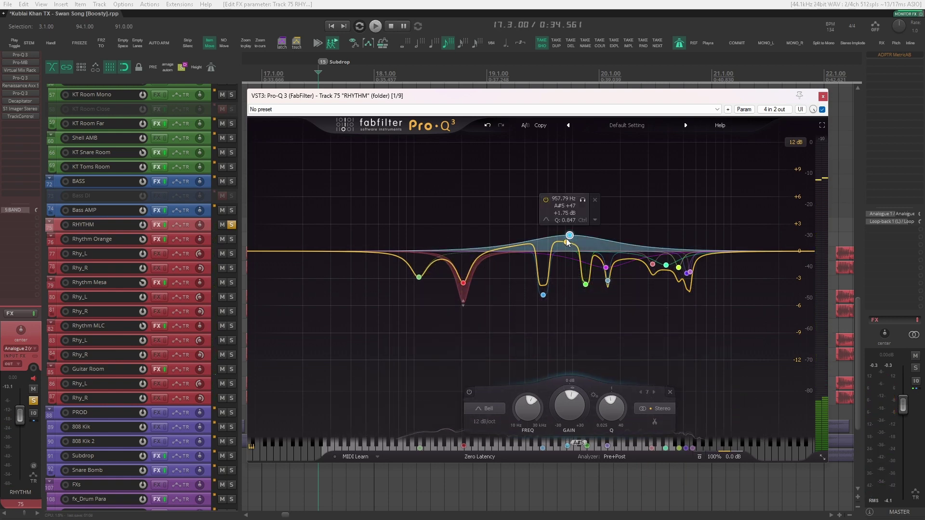
key("space")
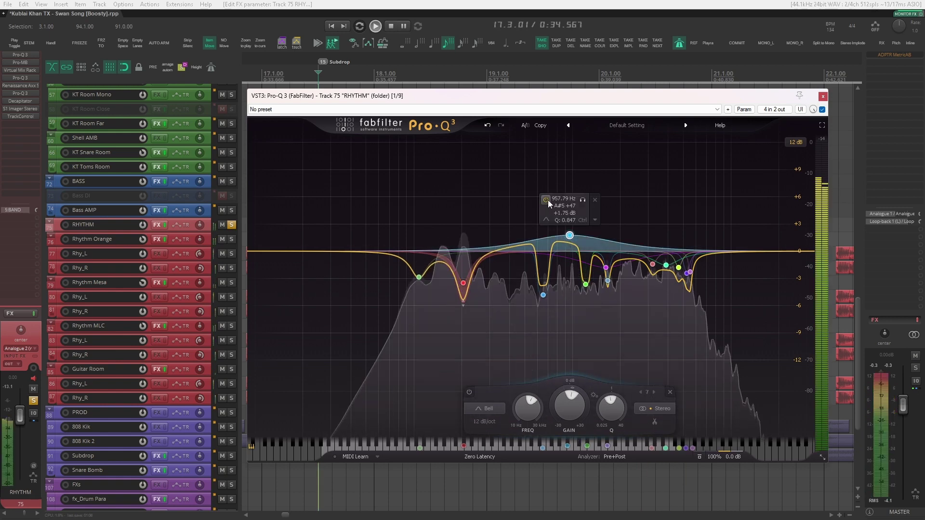
left_click(546, 199)
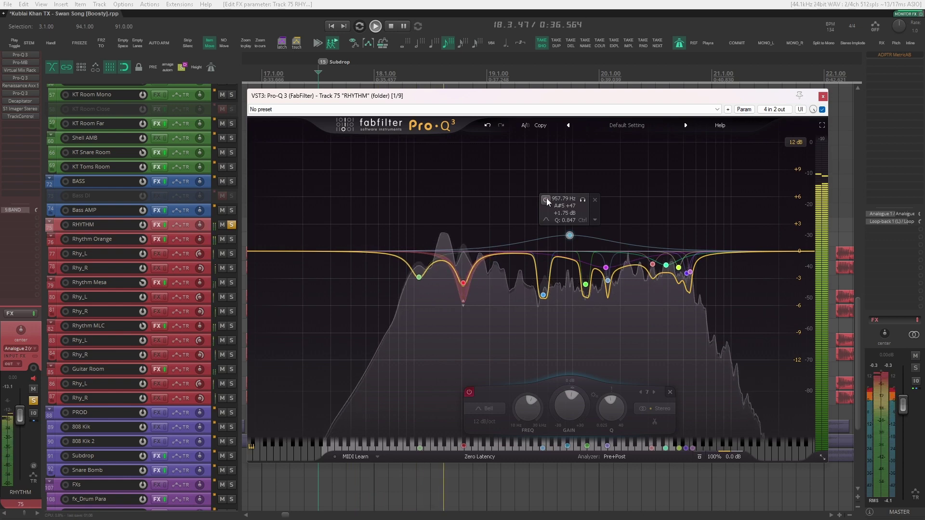
left_click(546, 198)
- Compare RHYTHM with the entire Pro-Q 3 bypassed and re-enabled, stop playback, and close the EQ
left_click(822, 109)
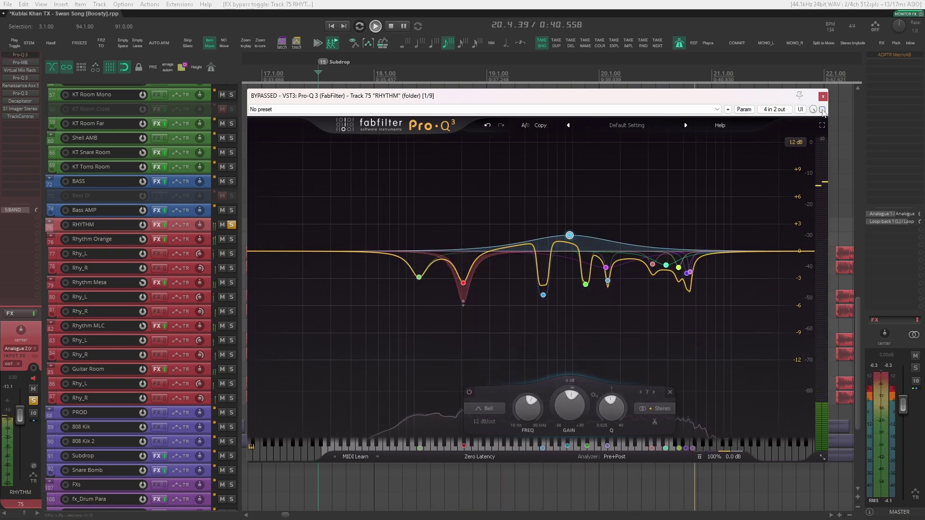
left_click(822, 109)
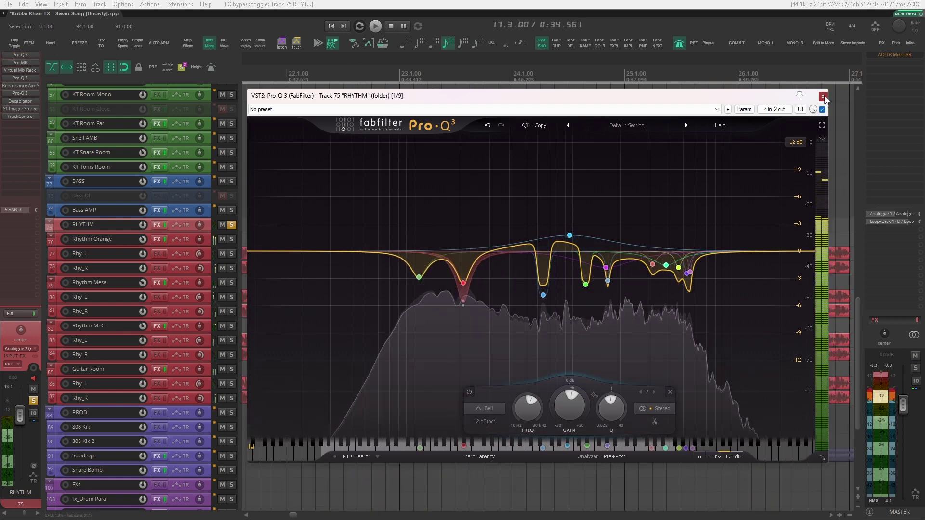
left_click(823, 96)
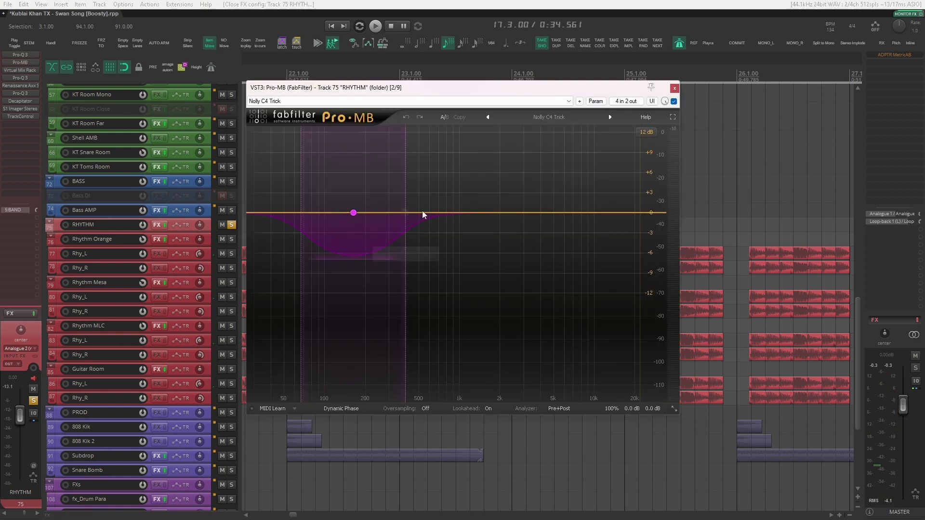
- Play back RHYTHM, compare Pro-MB's low-end band bypassed and re-enabled, stop playback, and close Pro-MB
left_click_drag(443, 88, 487, 114)
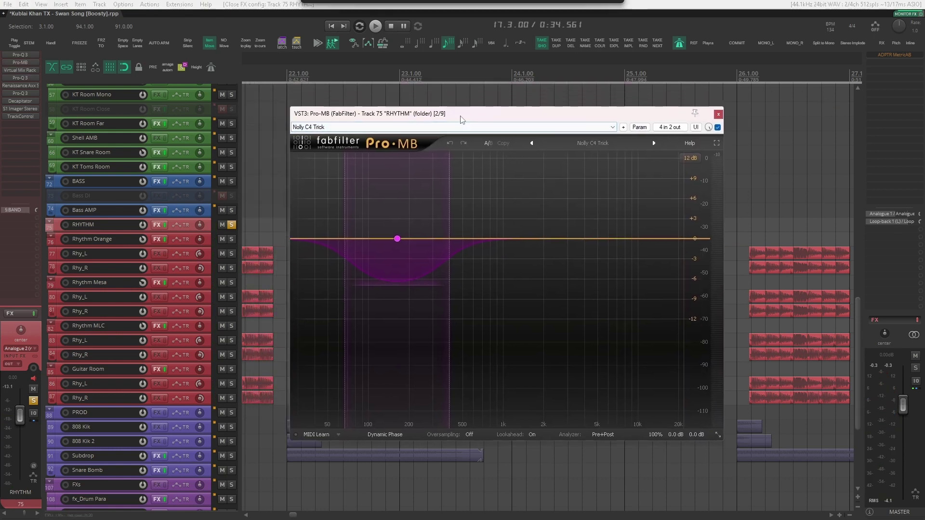
key("space")
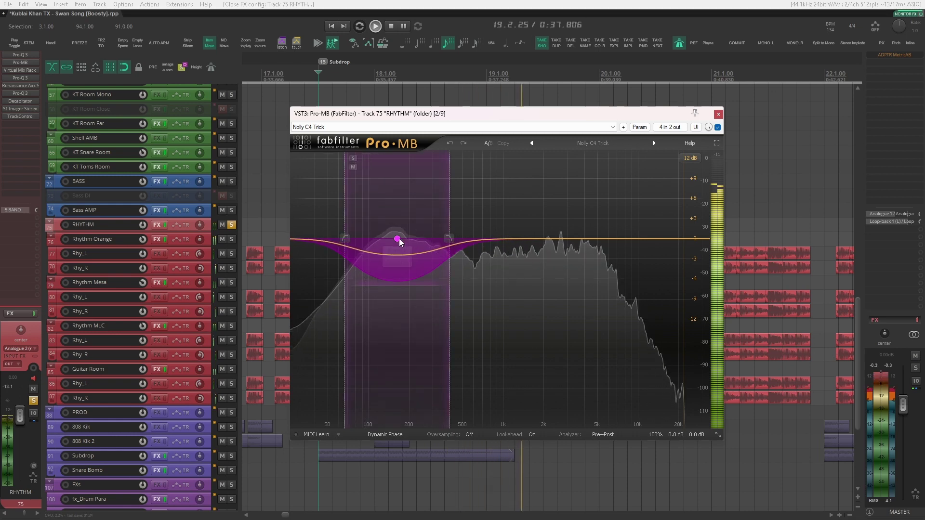
mouse_move(379, 281)
left_click(303, 345)
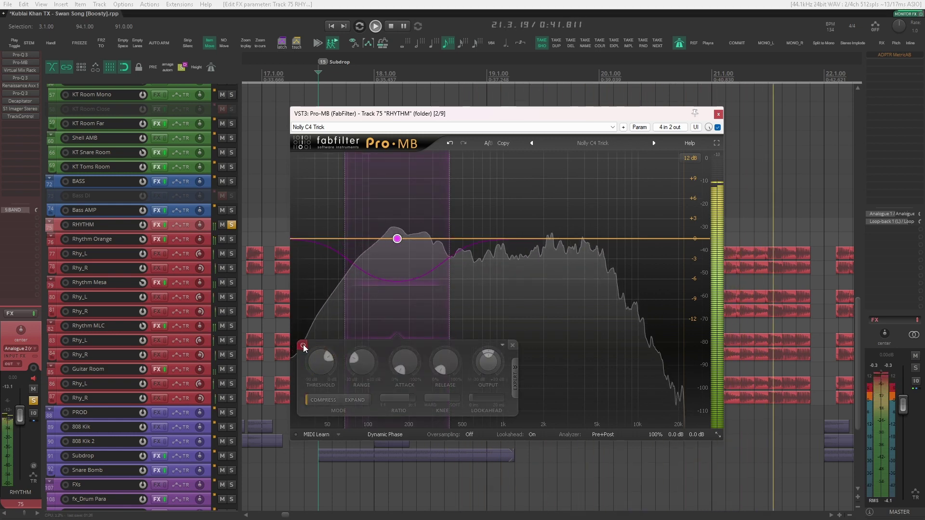
left_click(303, 345)
key("space")
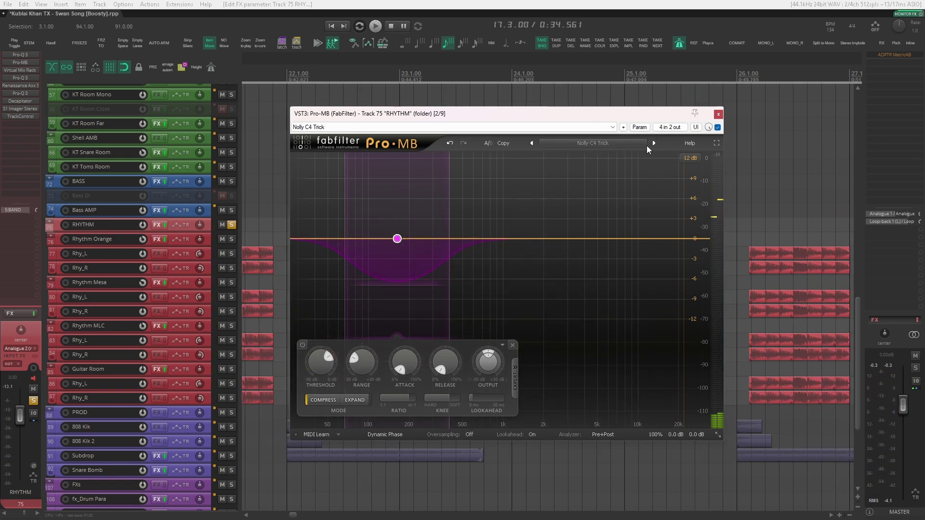
left_click(719, 115)
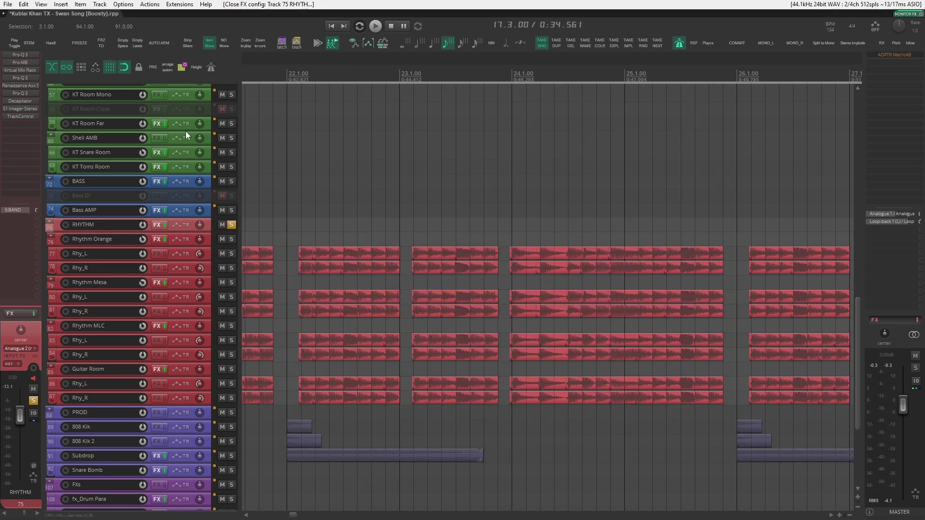
- Open Virtual Mix Rack on RHYTHM, audition playback with the FG-S module bypassed, and close the rack
left_click(34, 77)
left_click(29, 71)
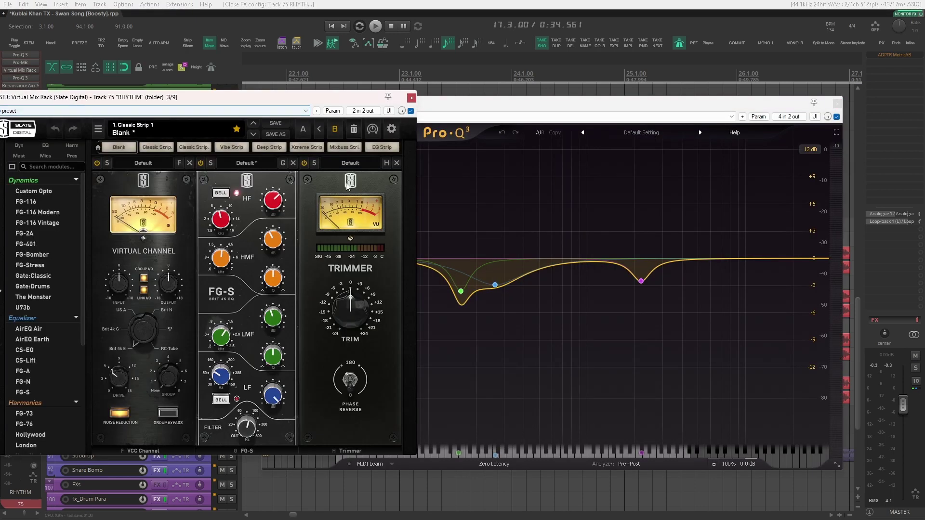
left_click(837, 104)
left_click_drag(202, 97, 433, 96)
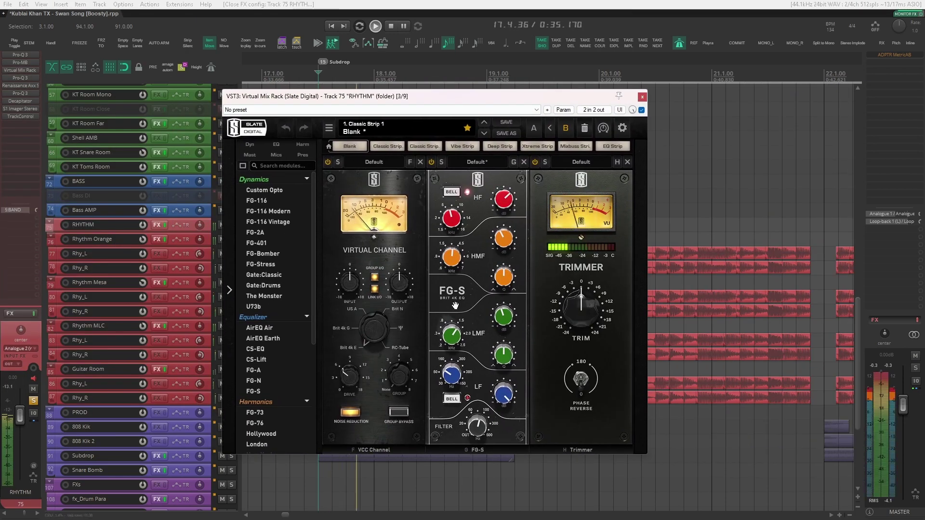
left_click(432, 162)
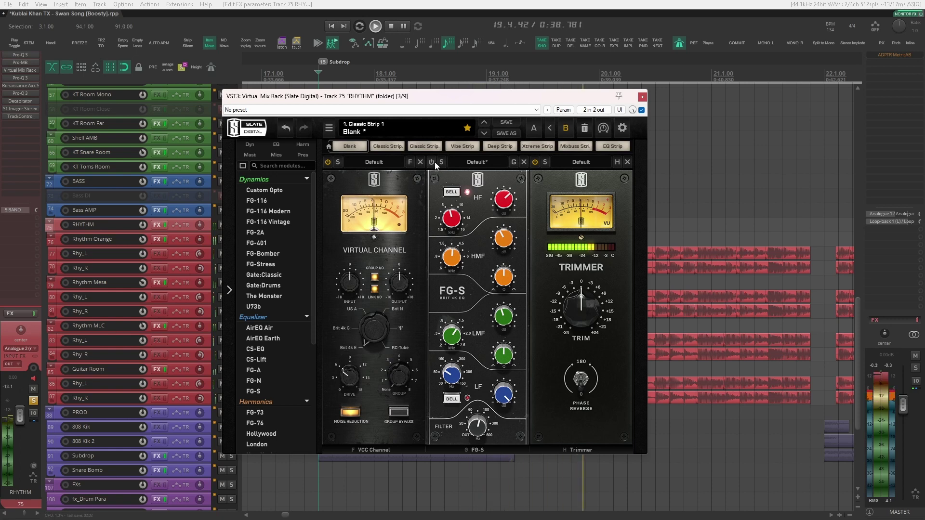
left_click(643, 96)
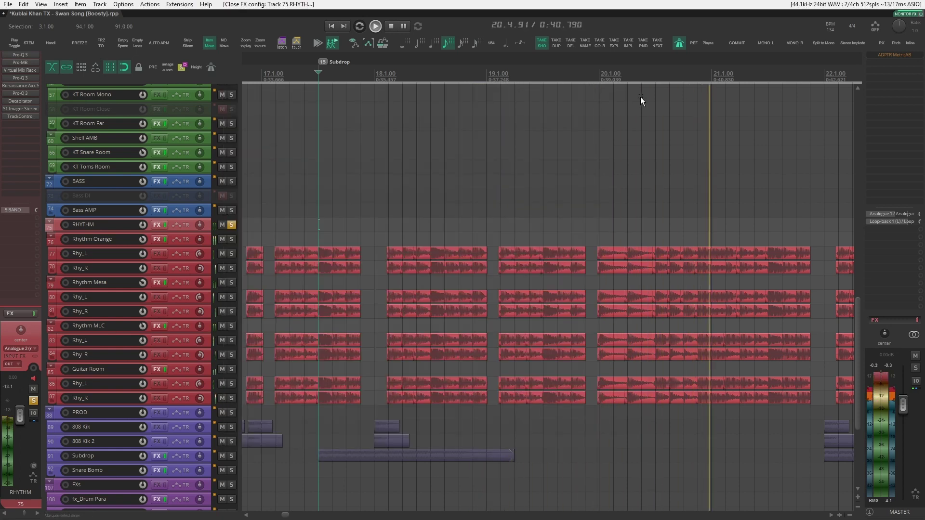
- Open the Pro-Q 3 after Virtual Mix Rack, compare its two lower cuts bypassed and re-enabled, and close the EQ
left_click(30, 78)
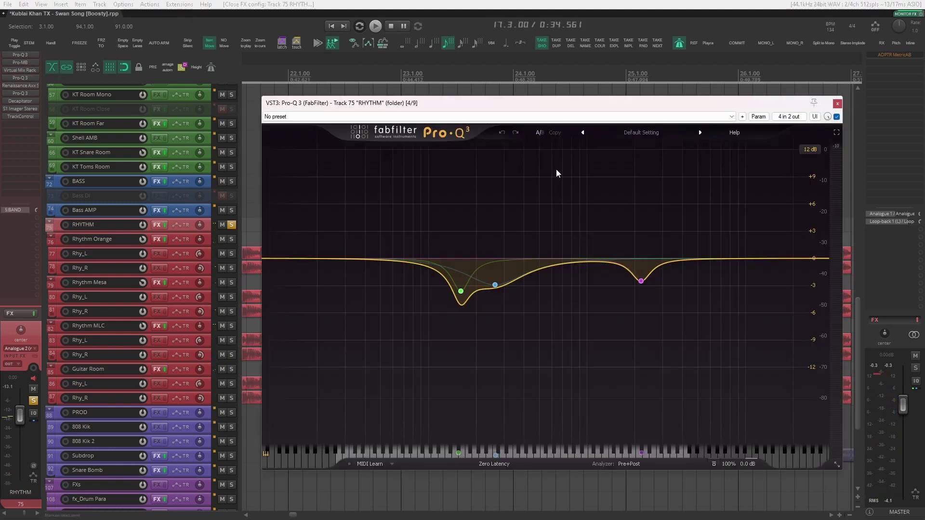
left_click_drag(568, 198, 430, 342)
left_click(377, 399)
left_click(378, 399)
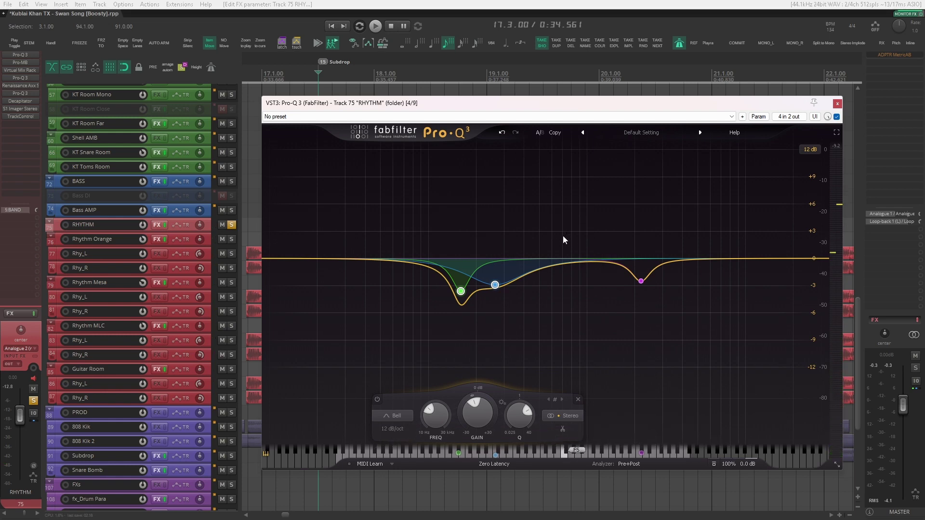
left_click(472, 311)
left_click(837, 103)
- Open Renaissance Axx on RHYTHM, compare playback with the compressor bypassed and re-enabled, and stop playback
left_click(31, 85)
key("space")
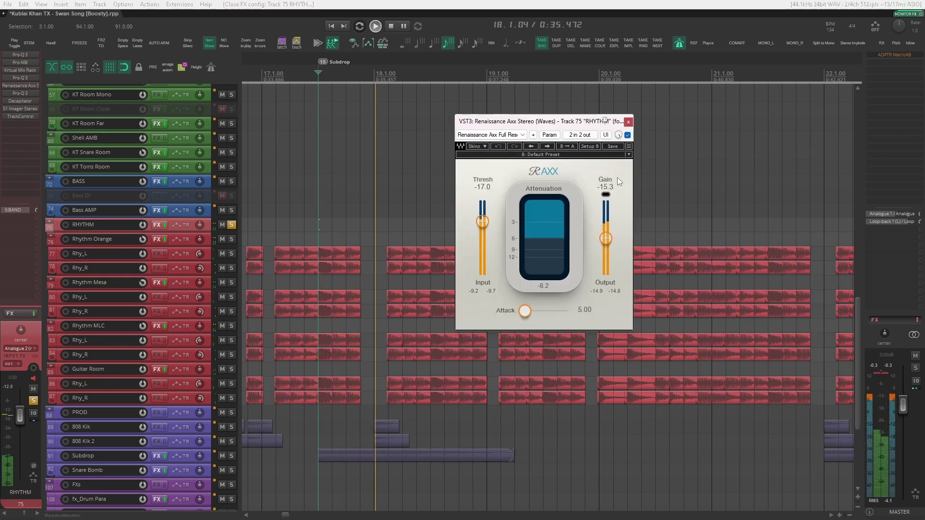
left_click(627, 135)
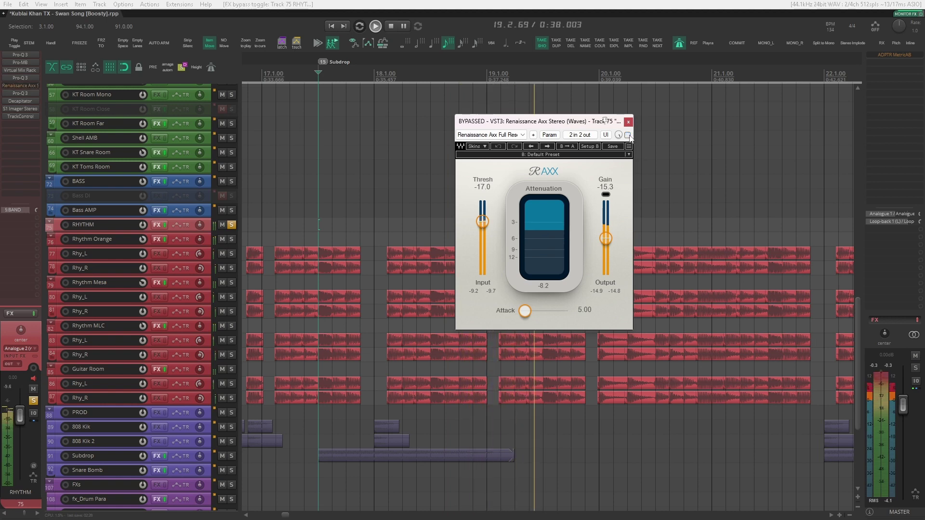
left_click(627, 135)
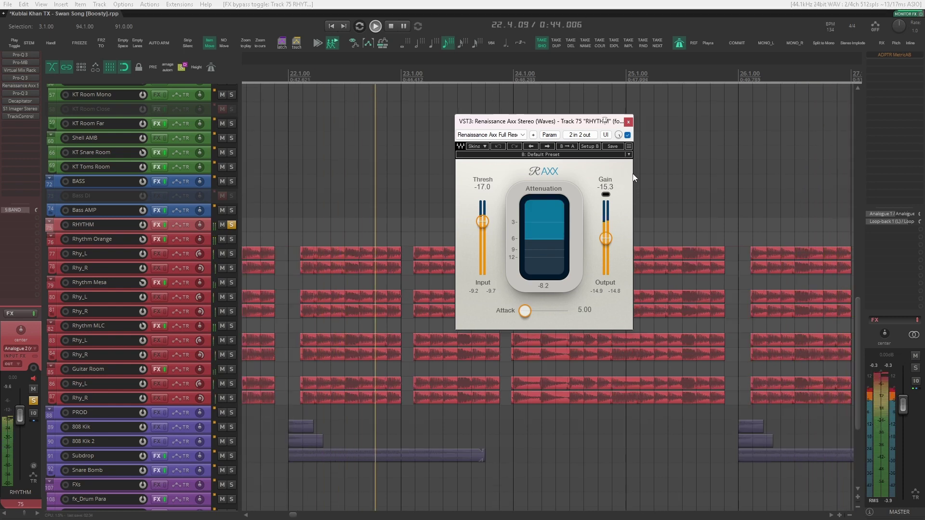
key("space")
- Open the Pro-Q 3 after Renaissance Axx and examine its three mid-channel cuts
left_click(19, 93)
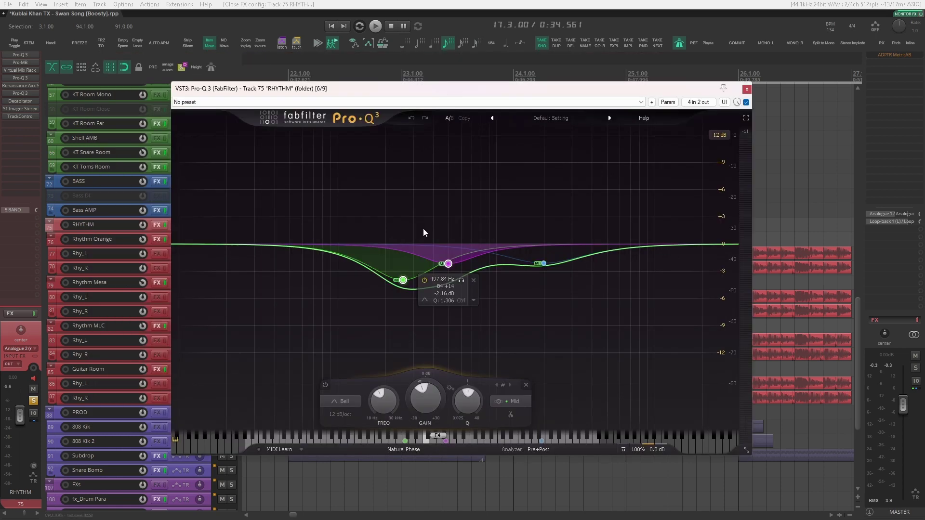
left_click(528, 103)
left_click(528, 103)
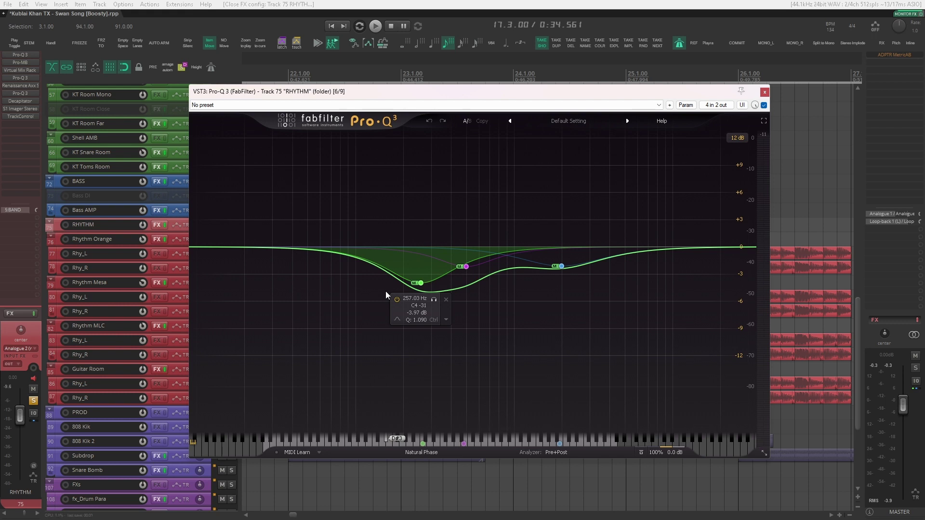
- Enable ADPTR MetricAB on the master and switch its monitoring to mono alongside the open RHYTHM EQ
key("shift+f")
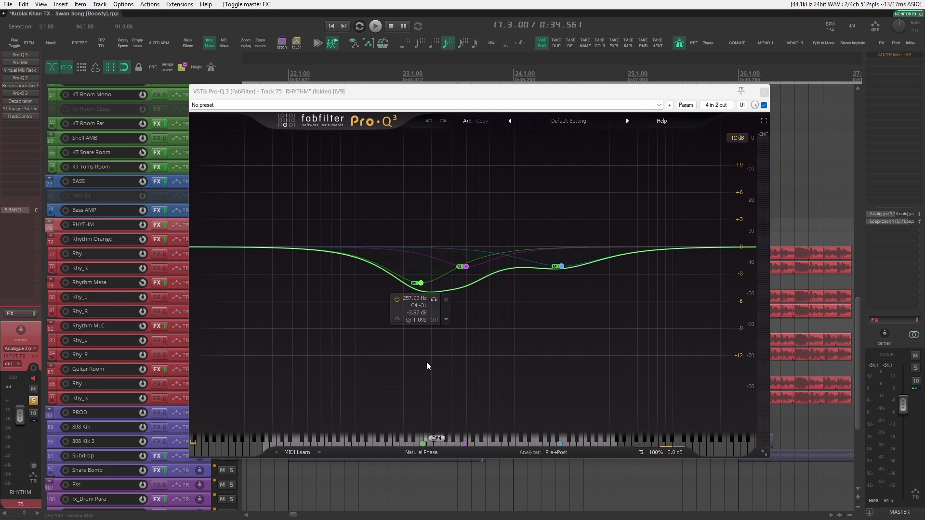
left_click(892, 54, "shift")
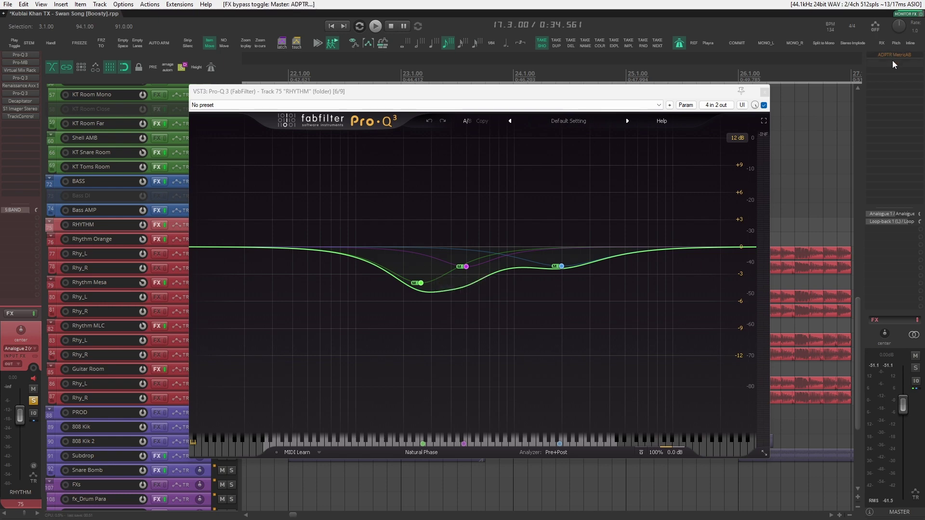
left_click(894, 56)
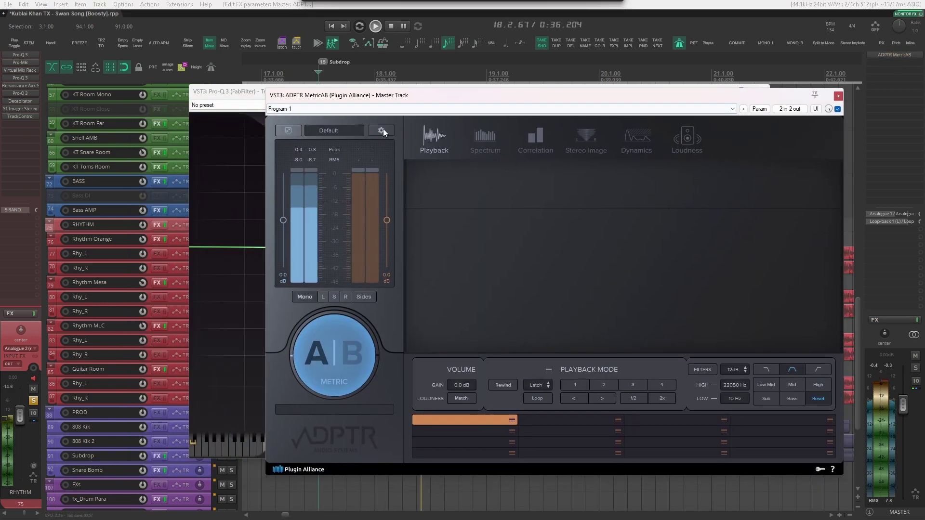
left_click(224, 92)
left_click_drag(412, 92, 335, 100)
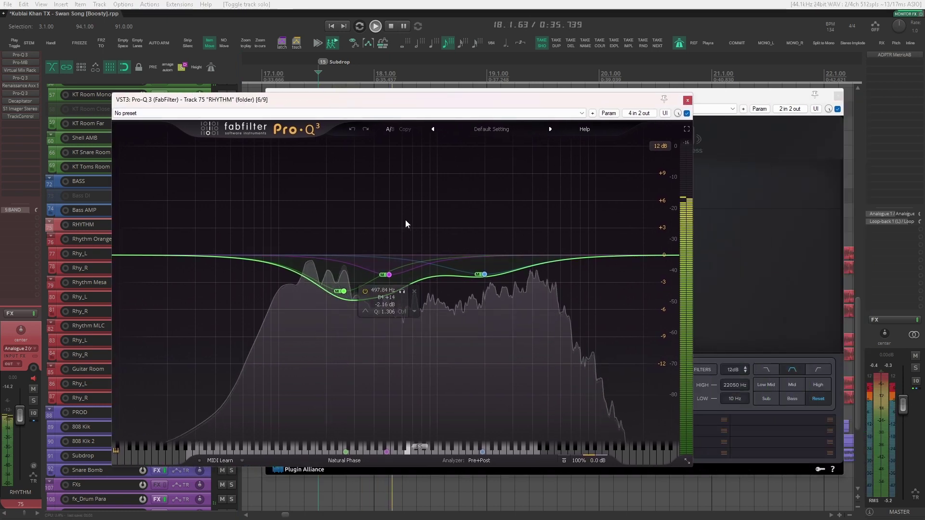
left_click(715, 101)
left_click(304, 296)
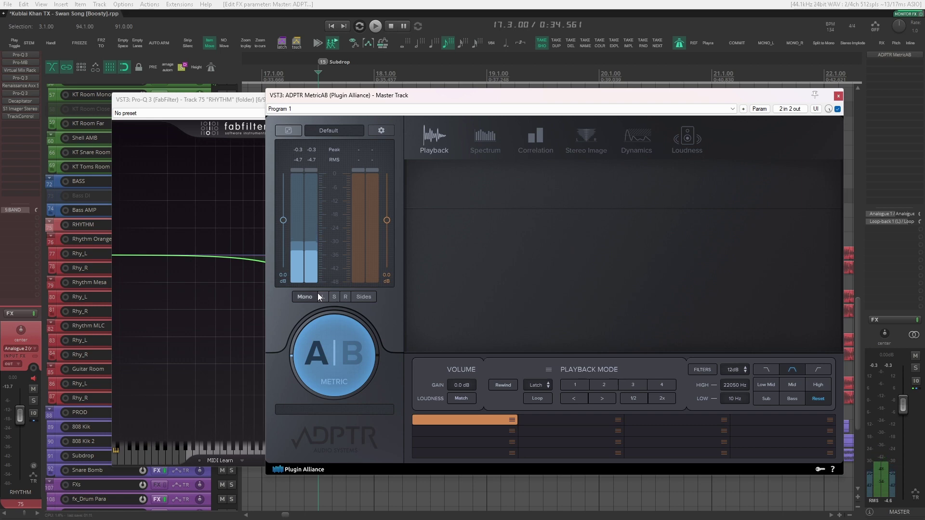
- Arrange both plugin windows, play the full mix, and compare it with the mid-channel Pro-Q 3 enabled and bypassed
left_click_drag(400, 95, 279, 180)
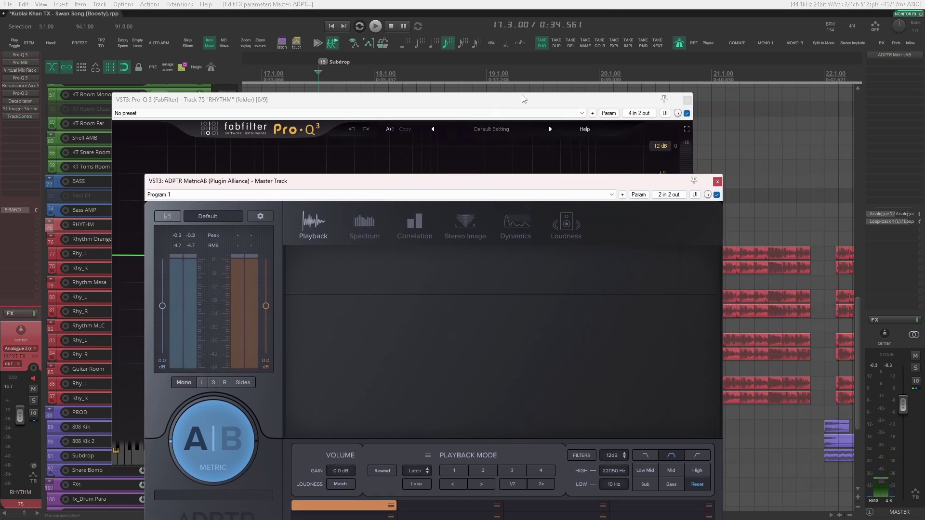
left_click_drag(489, 106, 522, 48)
left_click(558, 413)
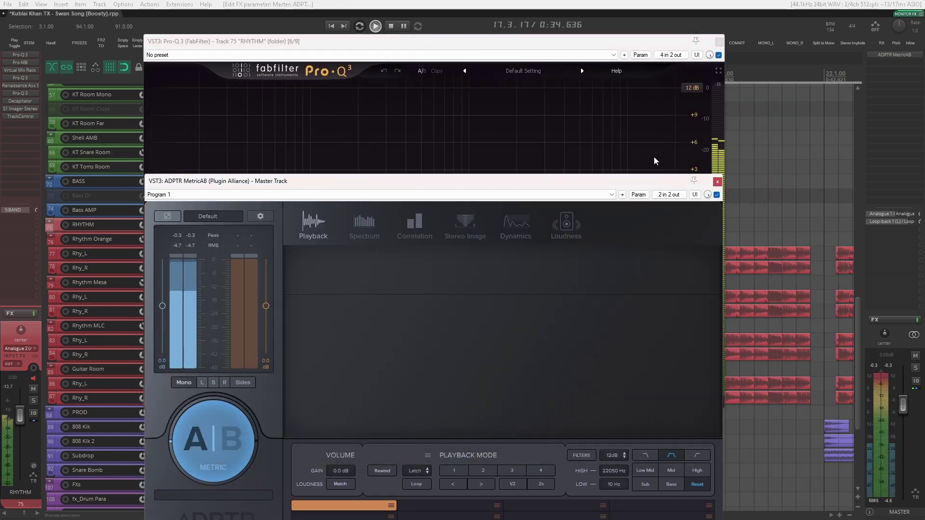
left_click(719, 70)
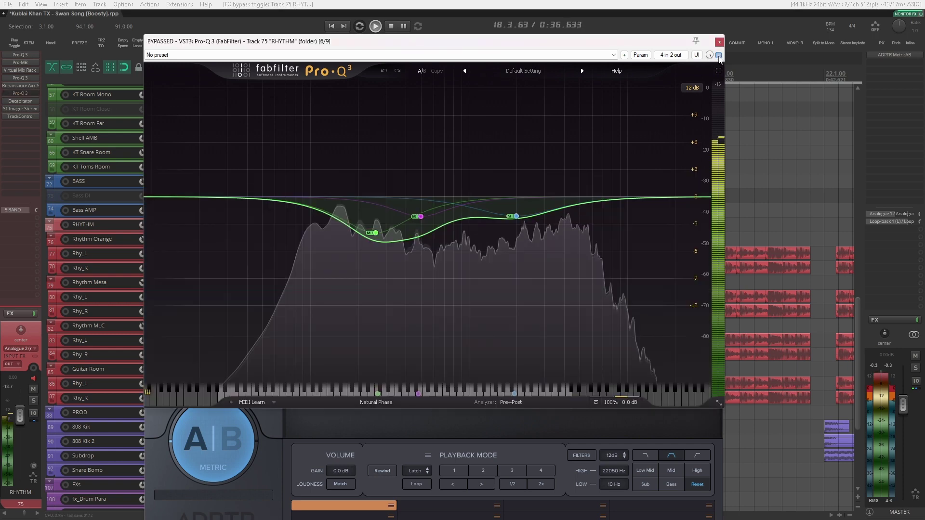
left_click(718, 55)
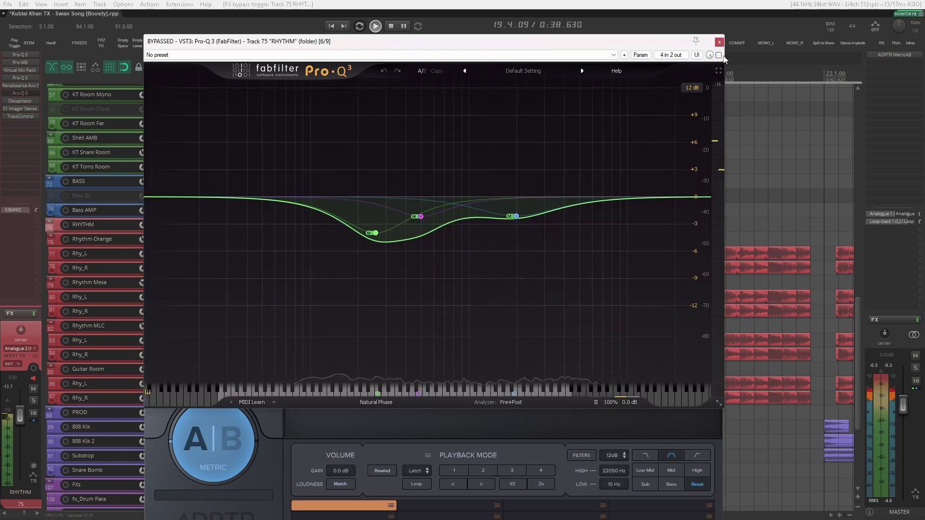
key("space")
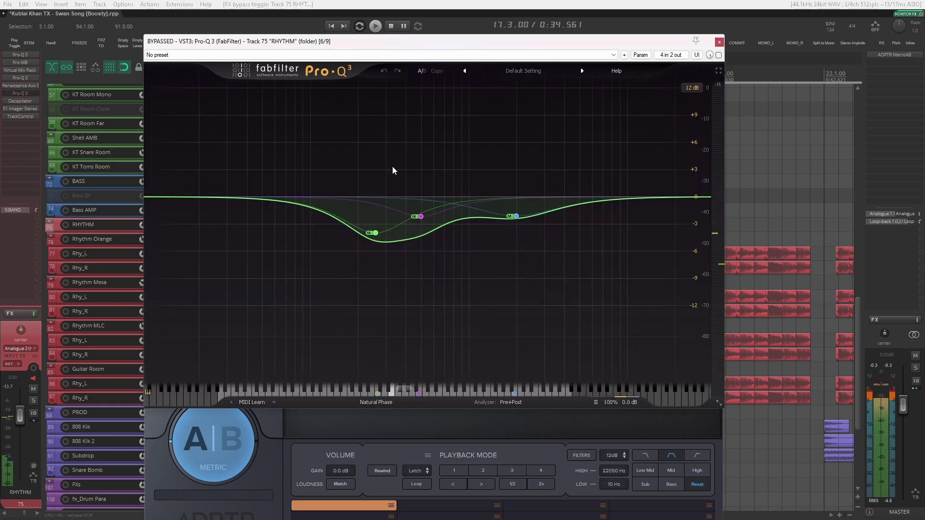
- Select the mid-channel cuts for review, and close both Pro-Q 3 and MetricAB
left_click(376, 233)
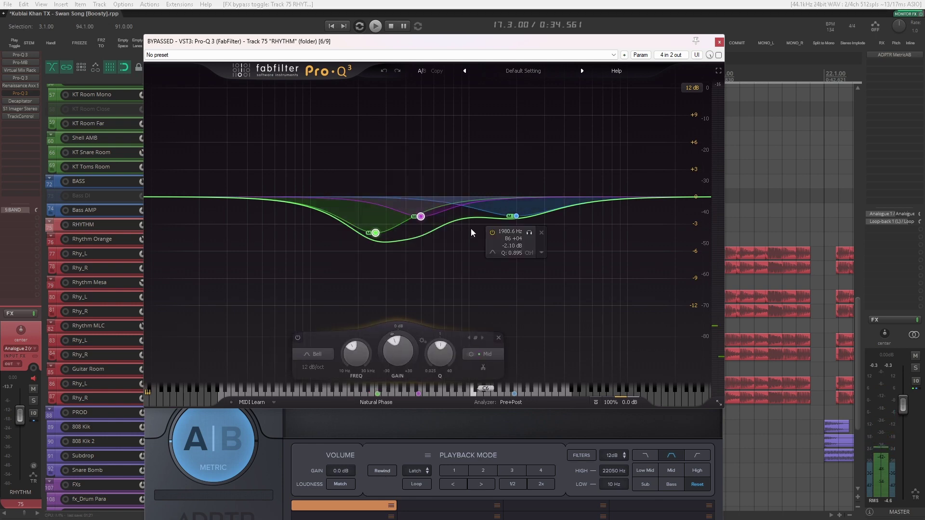
left_click(719, 42)
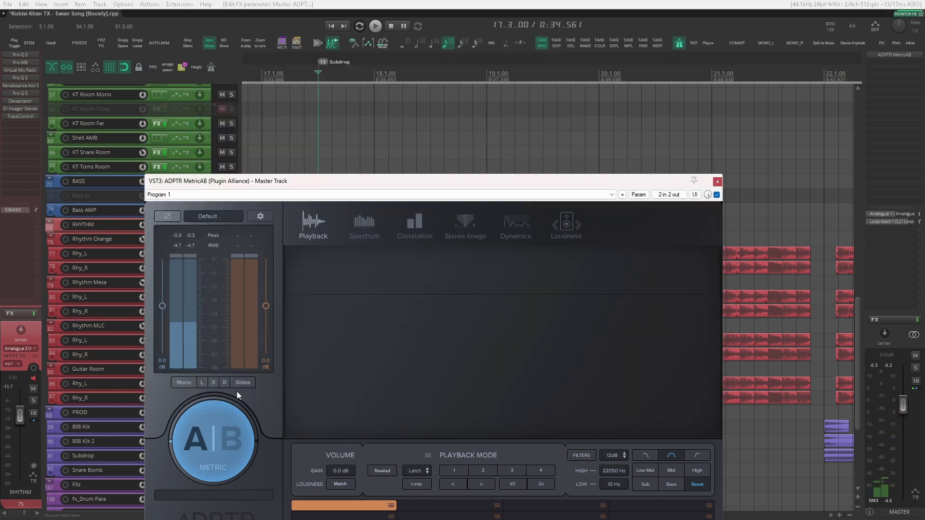
left_click(717, 182)
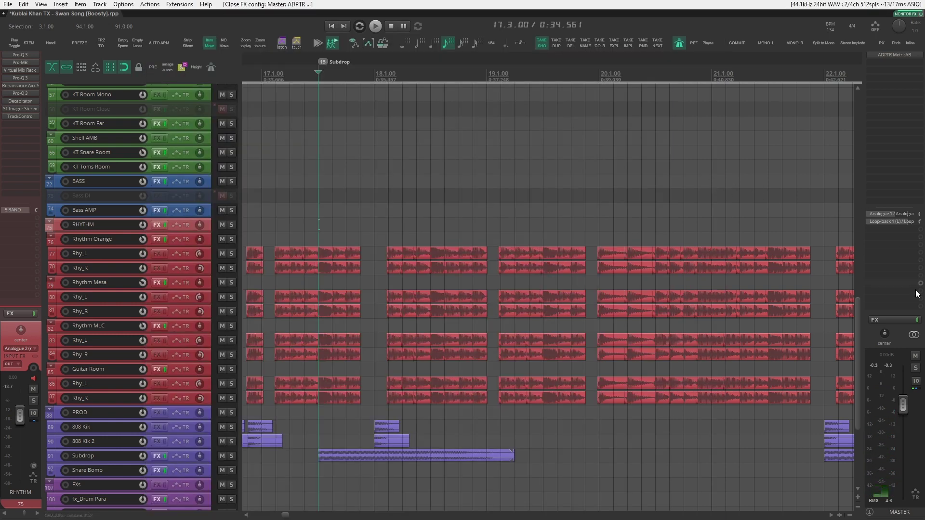
- Reopen the Pro-Q 3 after Renaissance Axx, review its mid-channel cuts, and close it
left_click(25, 94)
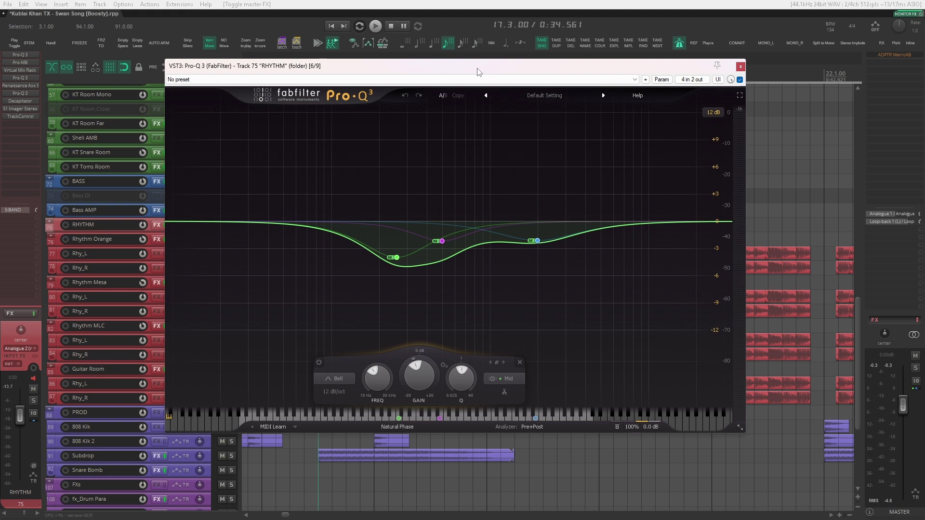
mouse_move(587, 259)
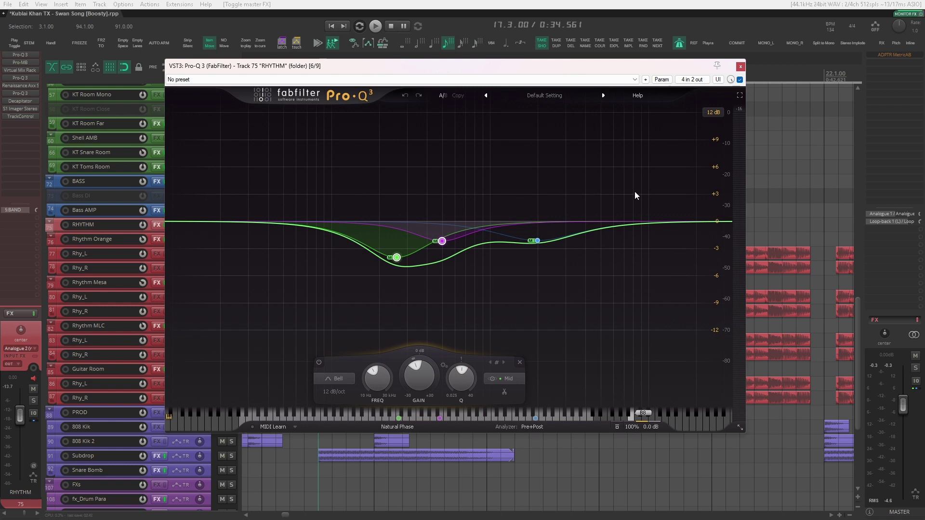
left_click(740, 66)
- Open the RHYTHM folder's Decapitator, place its window clear of the track list, and play the full mix with it bypassed
left_click(24, 103)
left_click_drag(300, 106, 579, 124)
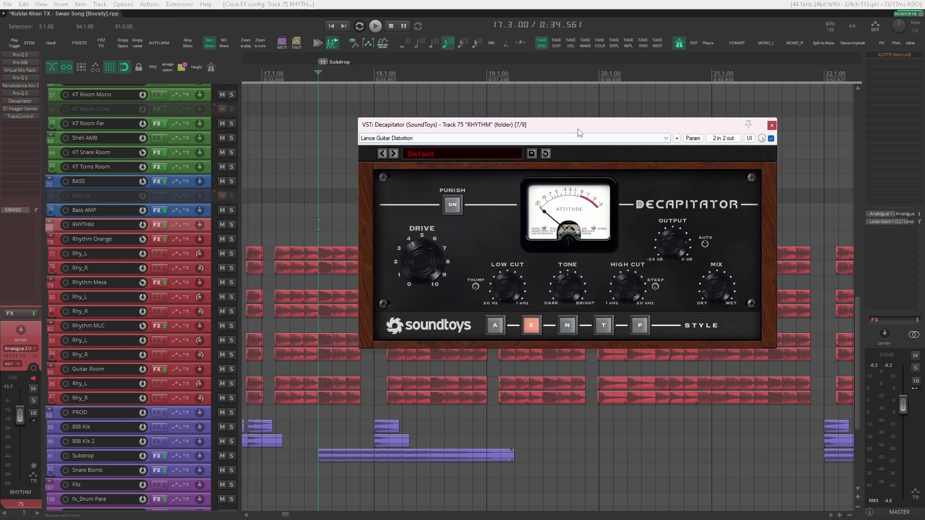
left_click_drag(564, 121, 573, 113)
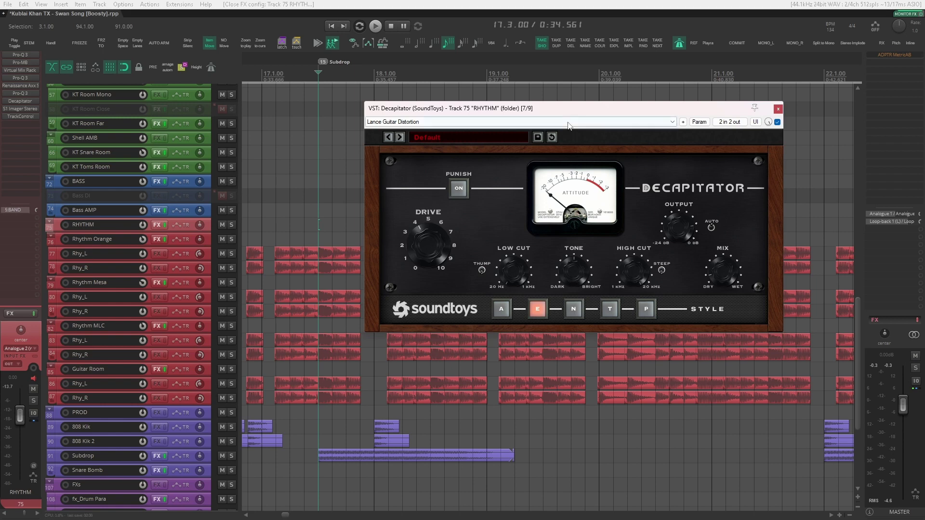
key("space")
left_click(777, 121)
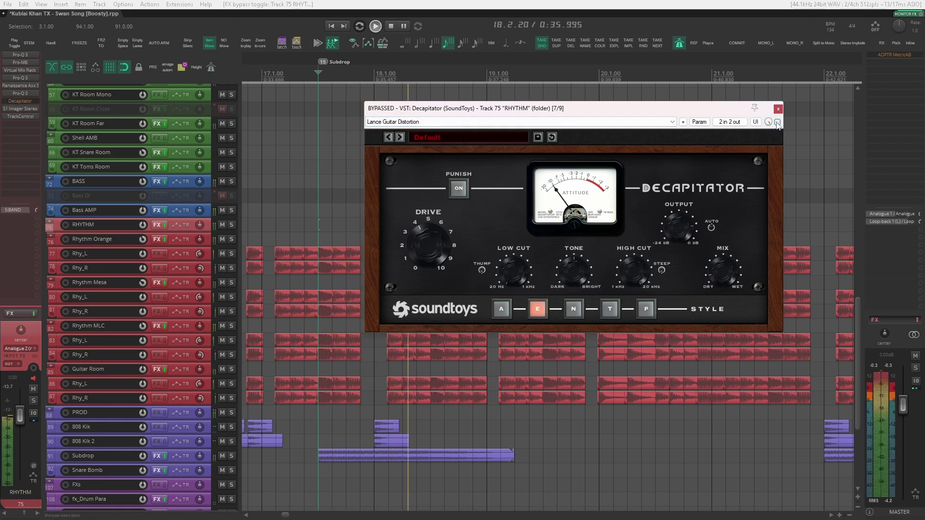
- Solo the RHYTHM folder, compare playback with Decapitator enabled and bypassed, and close the plugin with its processing enabled
key("F6")
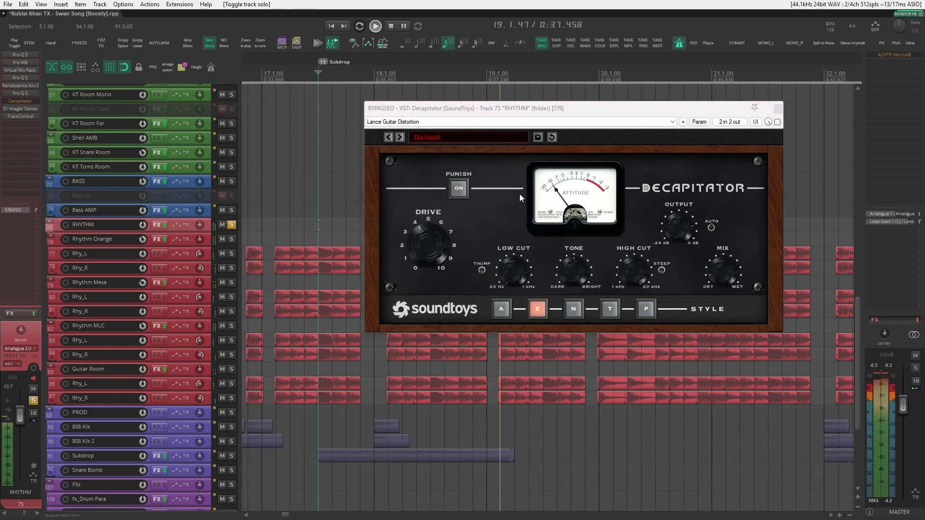
left_click(777, 122)
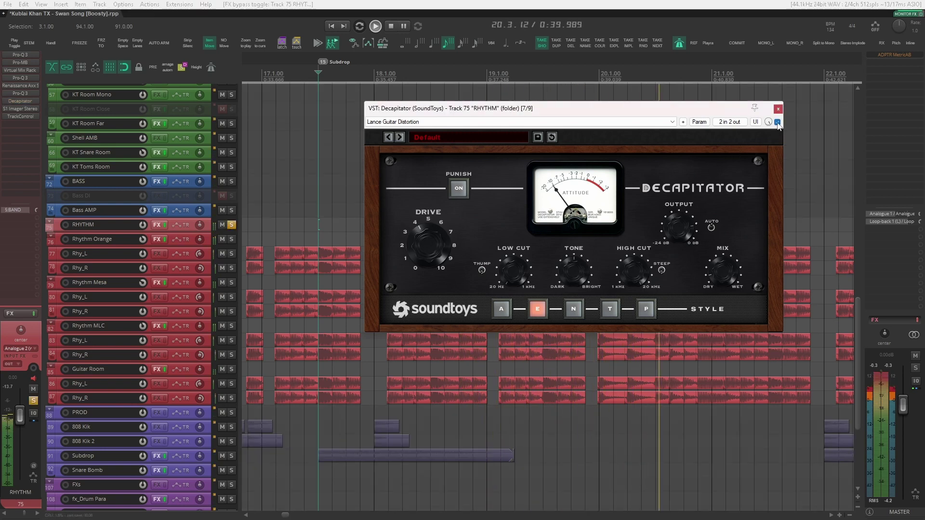
left_click(777, 122)
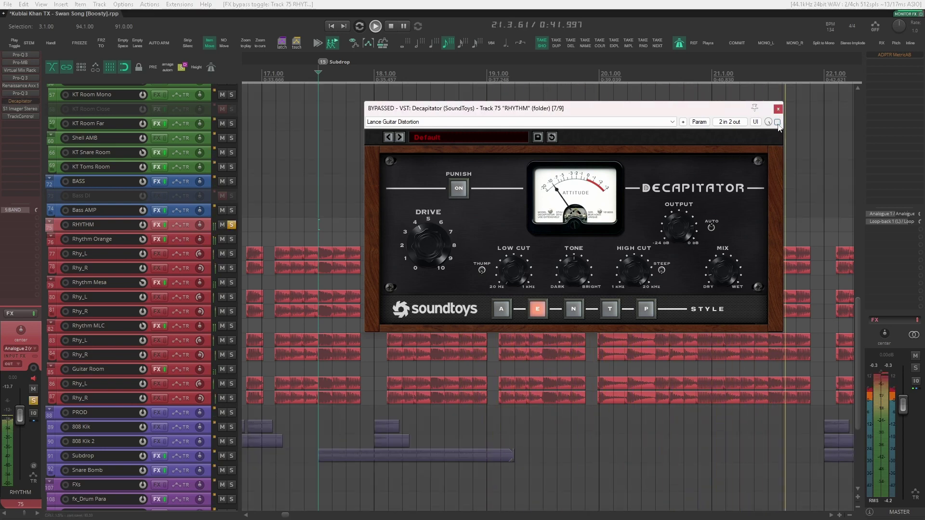
left_click(778, 122)
key("space")
left_click(778, 109)
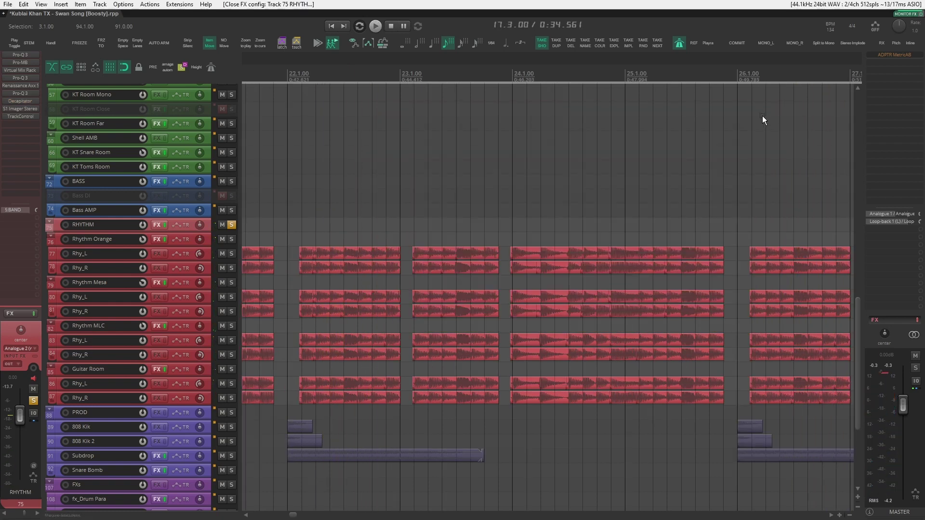
- Open the RHYTHM folder's S1 Imager Stereo, compare the soloed guitars with it bypassed and enabled, and close it
left_click(32, 111)
left_click_drag(231, 56, 512, 69)
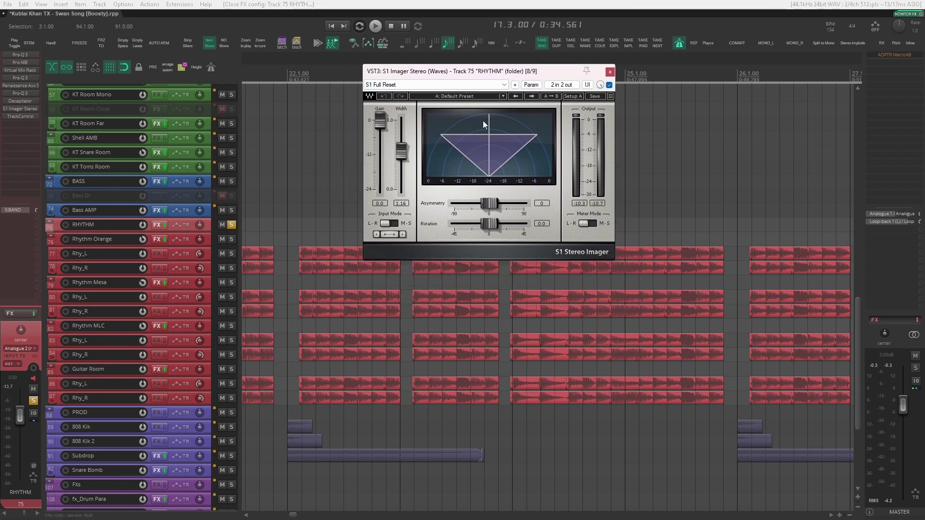
key("space")
left_click(605, 109)
left_click(605, 110)
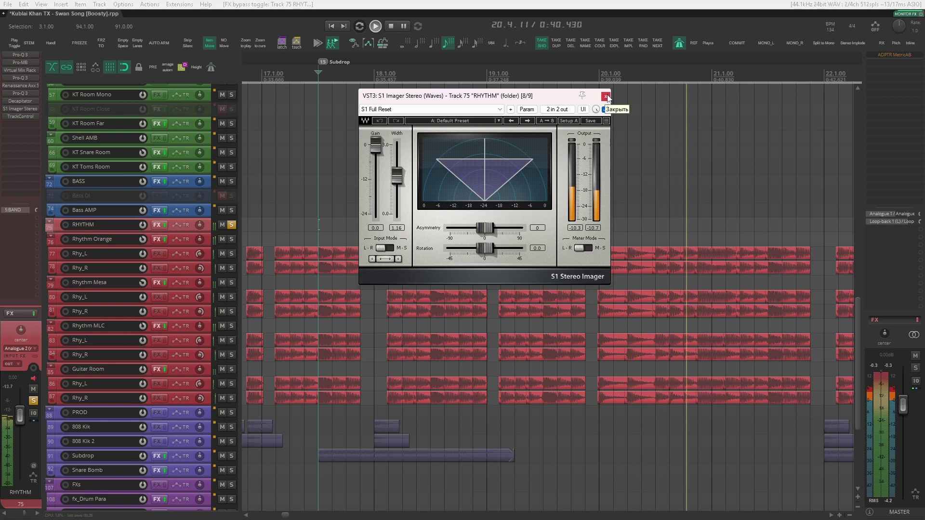
key("space")
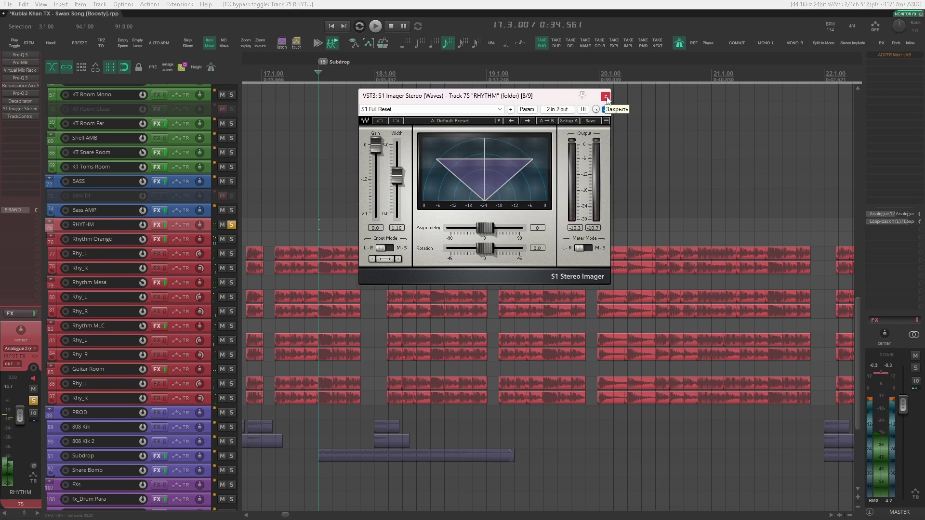
left_click(605, 97)
- Play the soloed RHYTHM folder with its entire FX chain bypassed and enabled again for comparison
key("space")
left_click(166, 227)
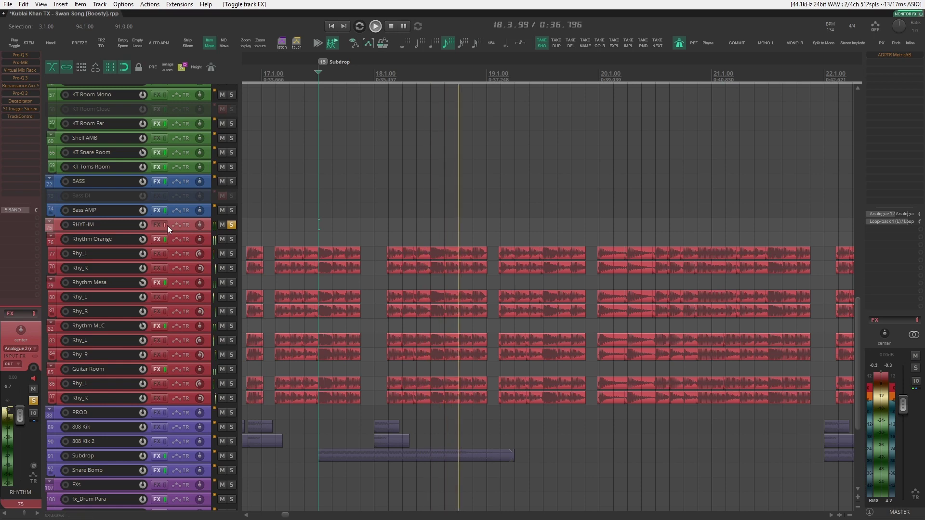
left_click(166, 226)
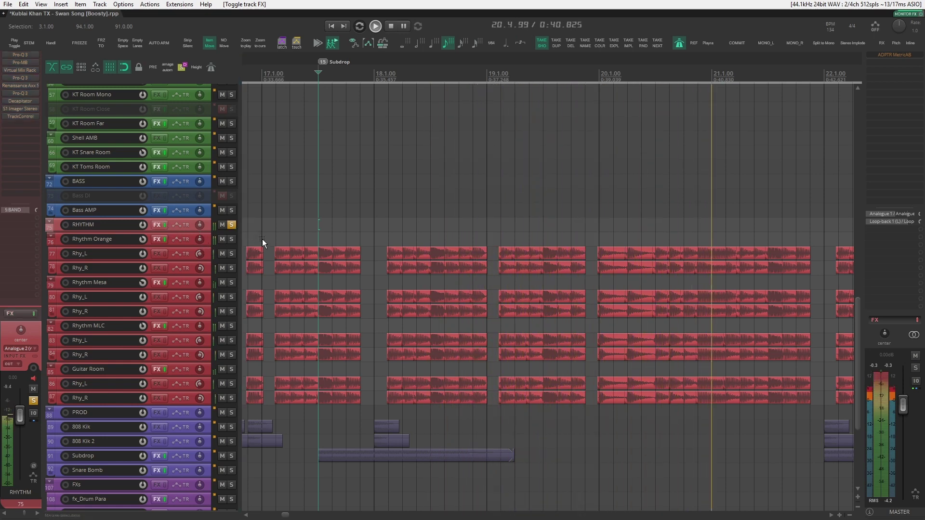
key("space")
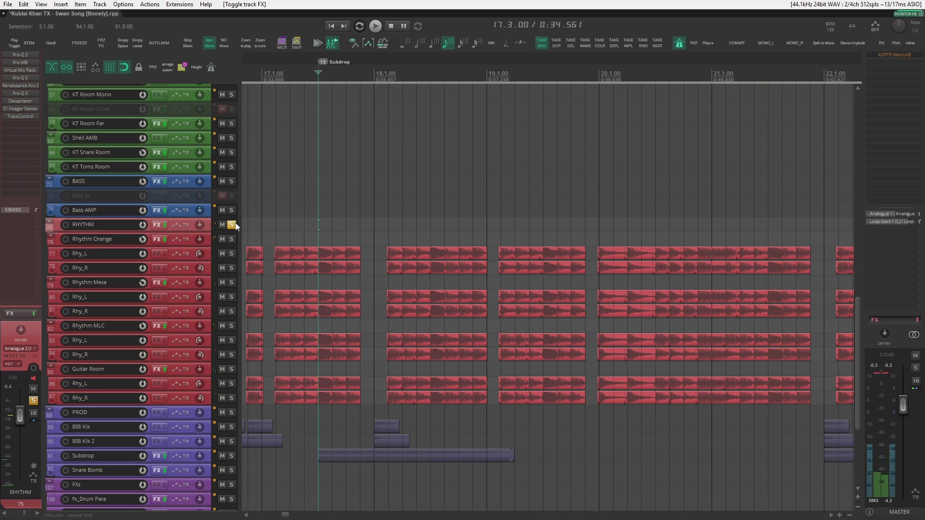
- Unsolo the RHYTHM folder, solo the Bass AMP track, and play a short part of it
left_click(231, 225)
left_click(212, 212)
left_click(231, 210)
key("space")
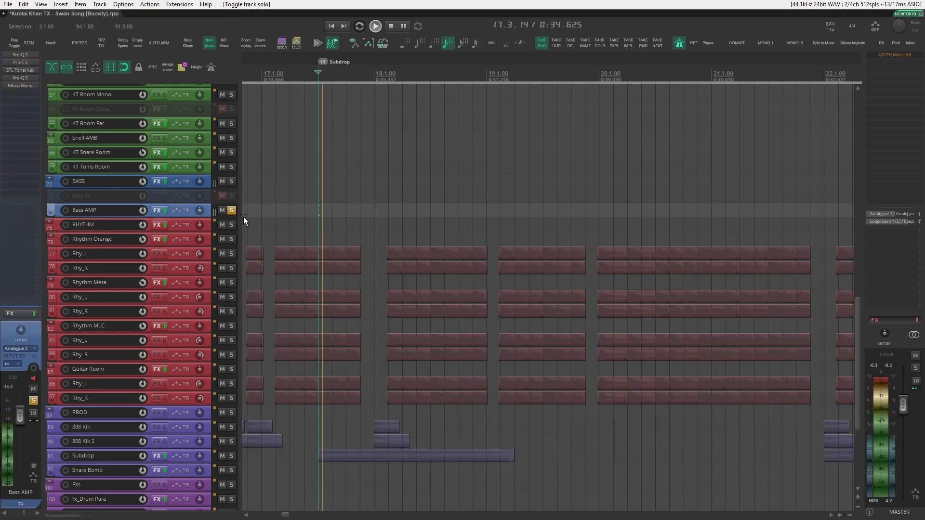
key("space")
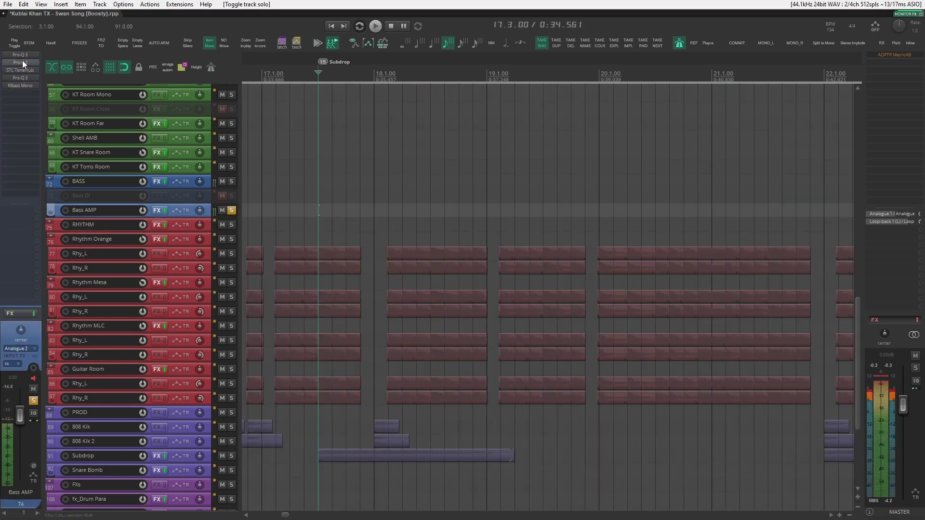
- Open the first Pro-Q 3 on Bass AMP, select its narrow cuts for review, and close it
left_click(21, 55)
left_click_drag(438, 24, 636, 95)
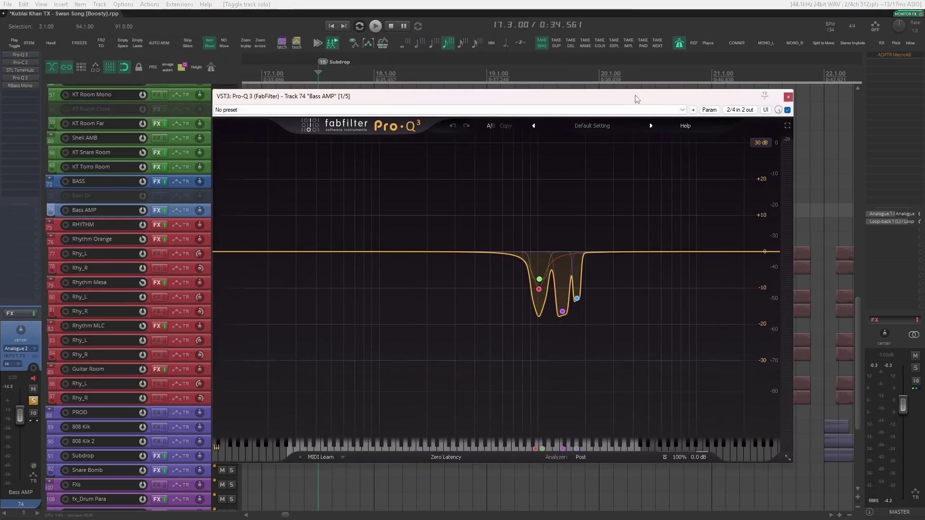
left_click_drag(652, 185, 499, 333)
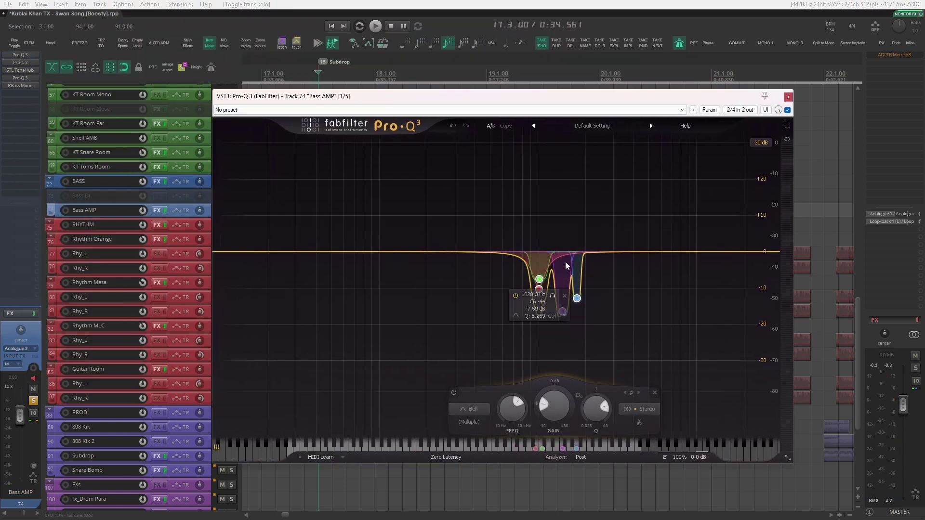
key("Escape")
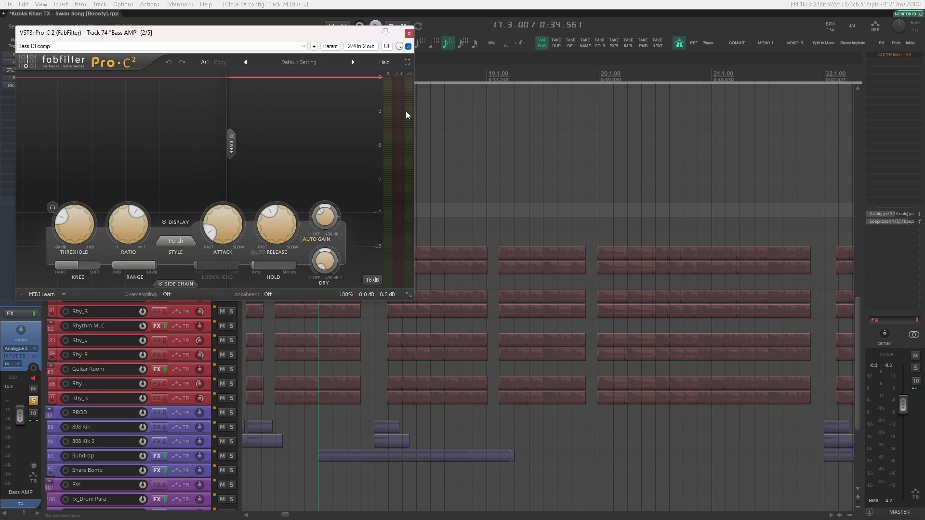
- Play the soloed bass to review Pro-C 2's gain reduction on Bass AMP, and close the compressor
key("space")
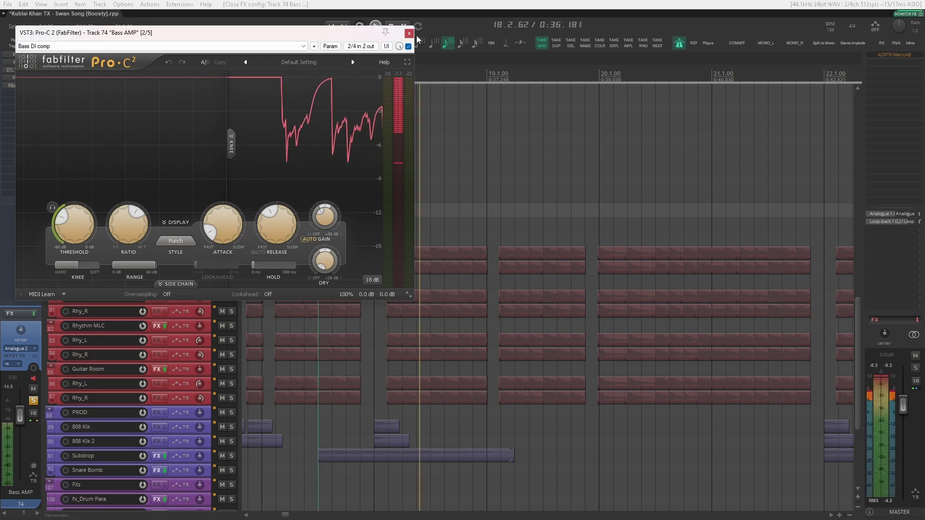
key("space")
key("Escape")
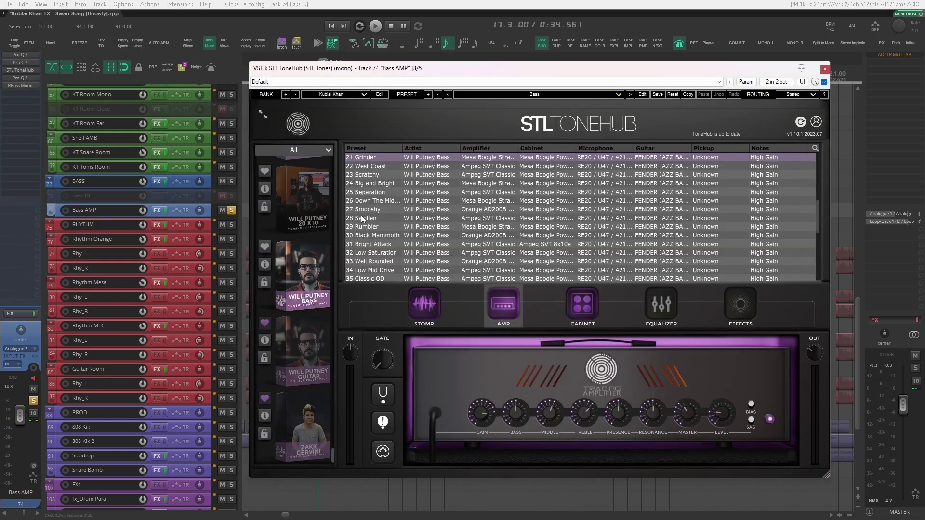
- Review the amp and the Grinder preset in Bass AMP's STL ToneHub, and close the plugin
left_click_drag(468, 73, 448, 70)
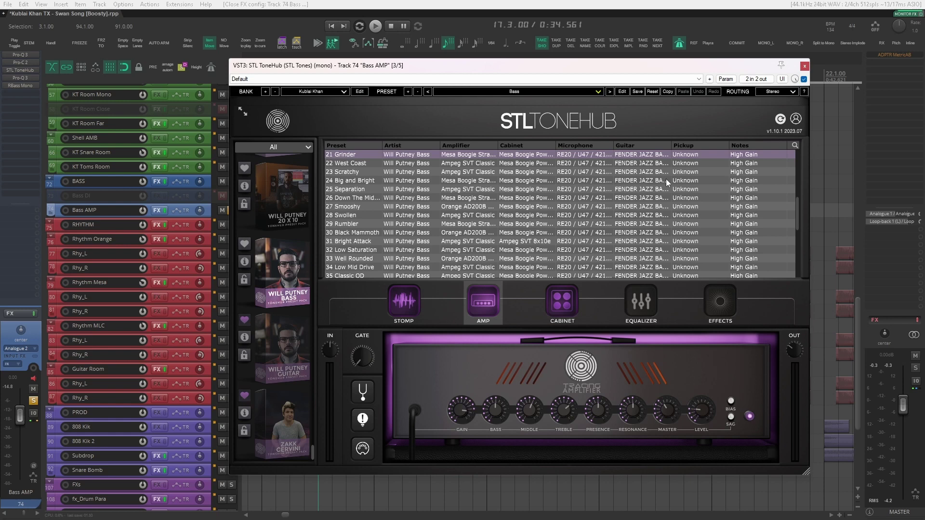
left_click_drag(799, 218, 802, 207)
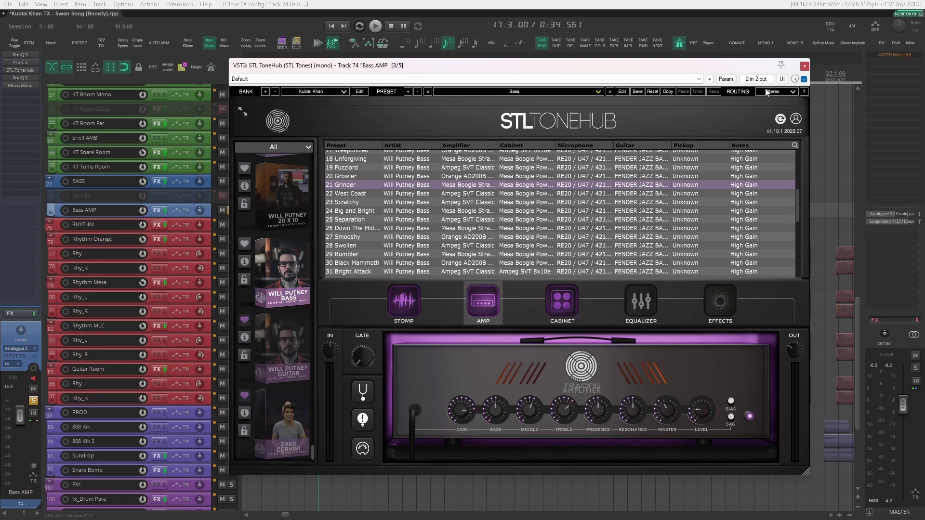
left_click(805, 66)
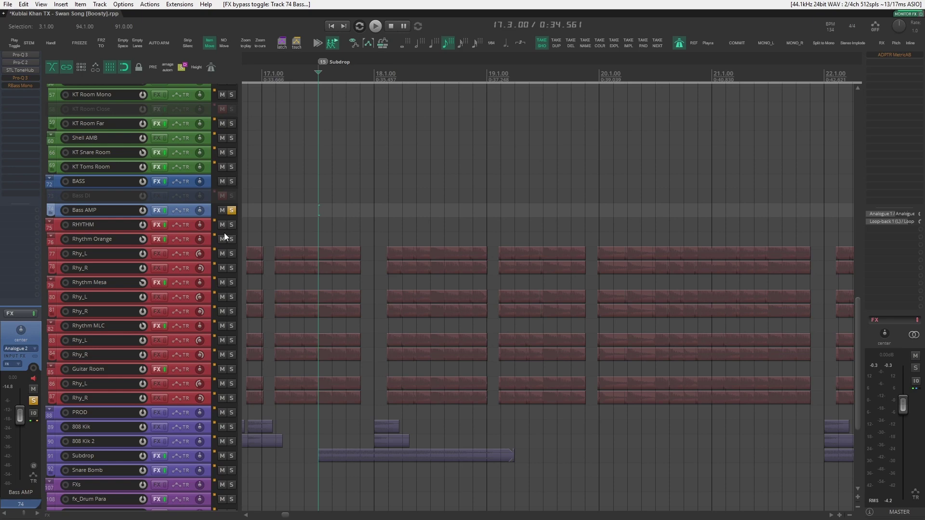
- Play Bass AMP with its second Pro-Q 3 and RBass Mono bypassed, and again with the BASS folder's FX chain bypassed
key("space")
left_click(207, 181)
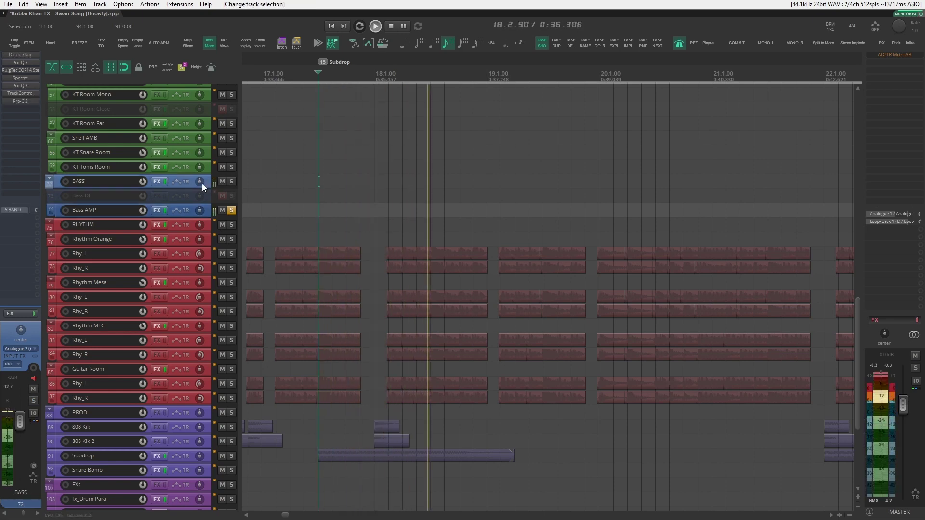
key("space")
left_click(164, 181)
key("space")
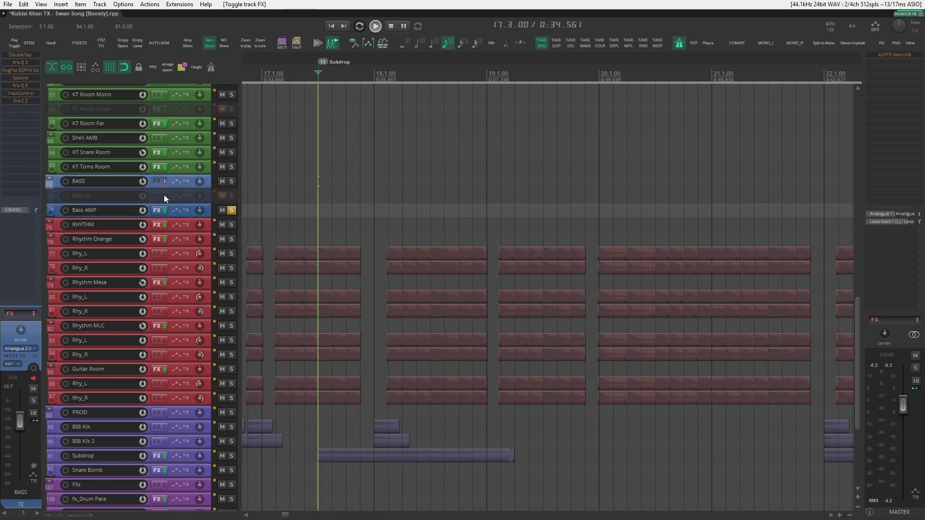
left_click(206, 212)
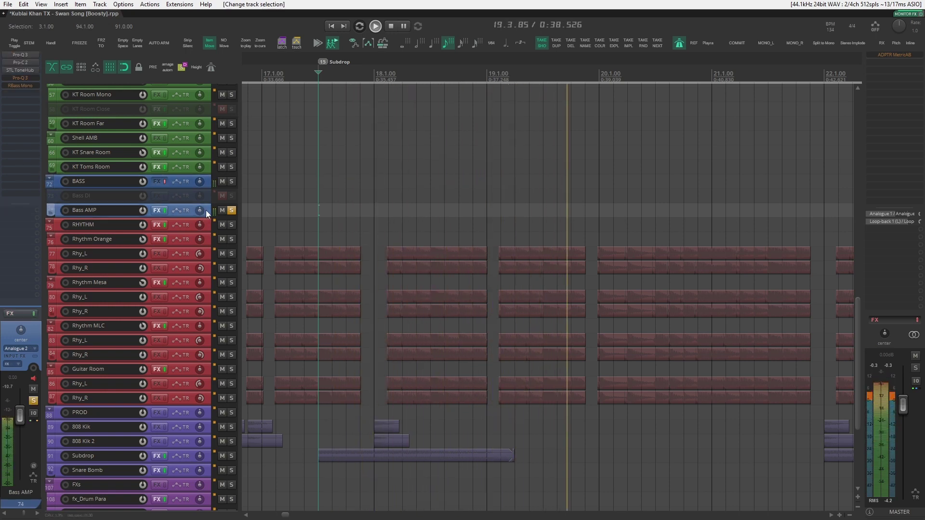
key("space")
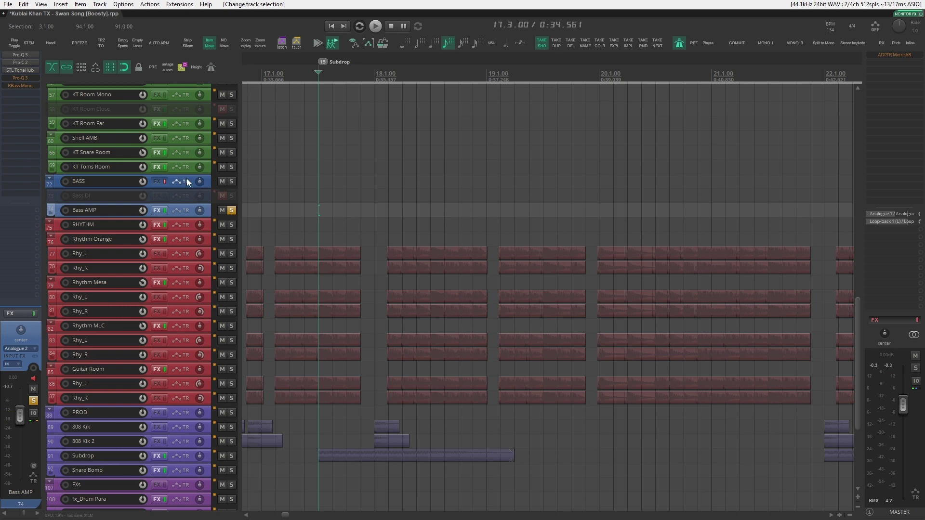
- Open and enable the second Pro-Q 3 on Bass AMP, and bring up its wide 531.86 Hz cut
left_click(23, 79)
left_click_drag(449, 84, 517, 80)
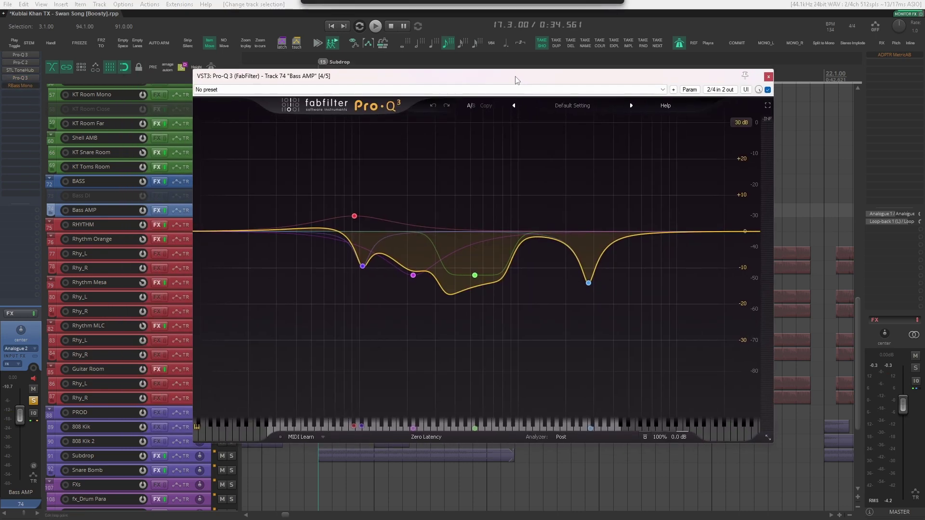
left_click(492, 226)
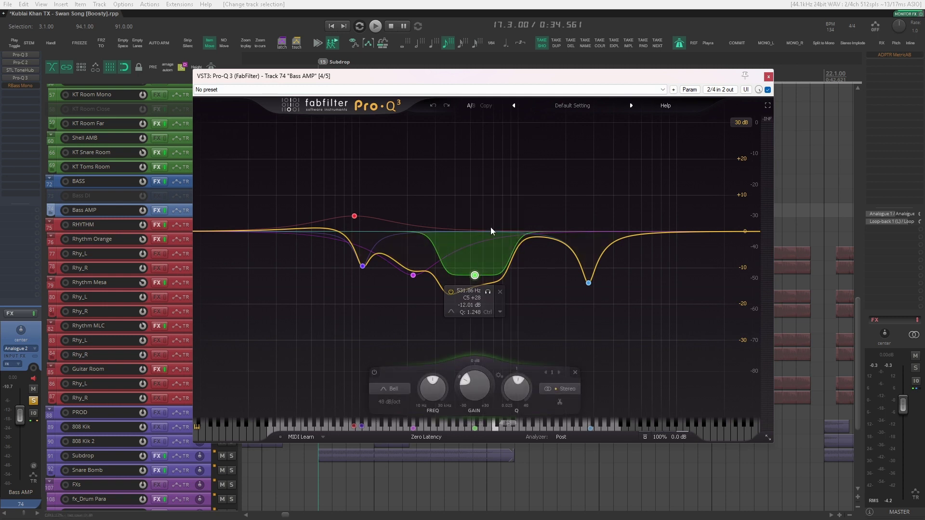
- Play the soloed bass, audition the 531.86 Hz band alone, and compare its cut disabled and enabled
key("space")
left_click(451, 292)
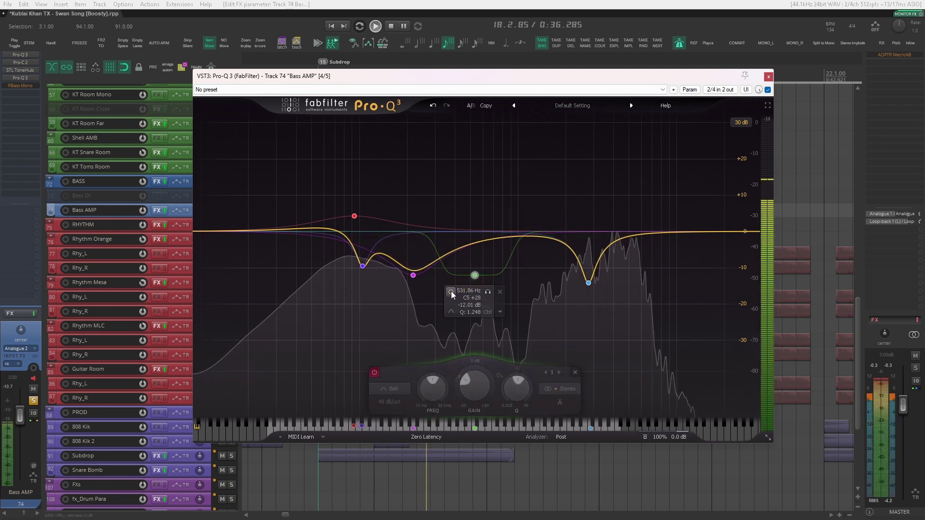
key("space")
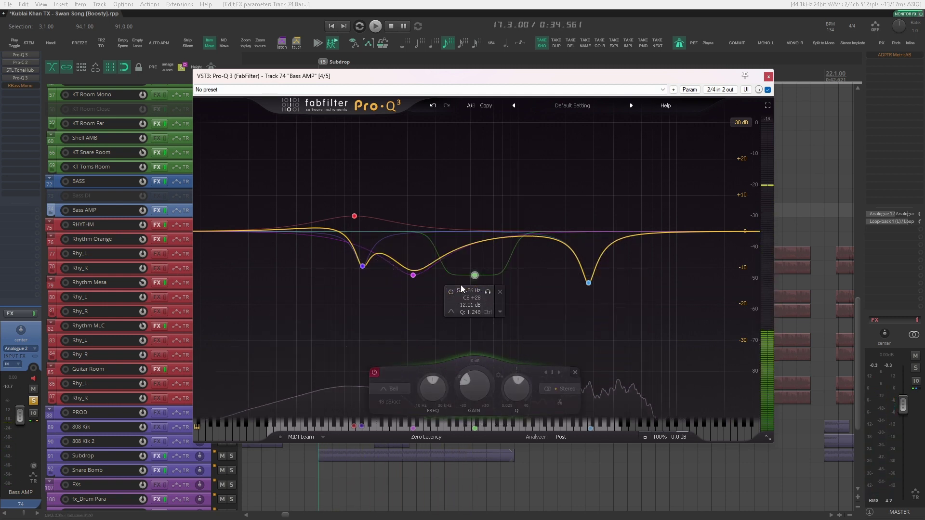
left_click(451, 292)
key("space")
left_click_drag(487, 291, 488, 291)
left_click(449, 292)
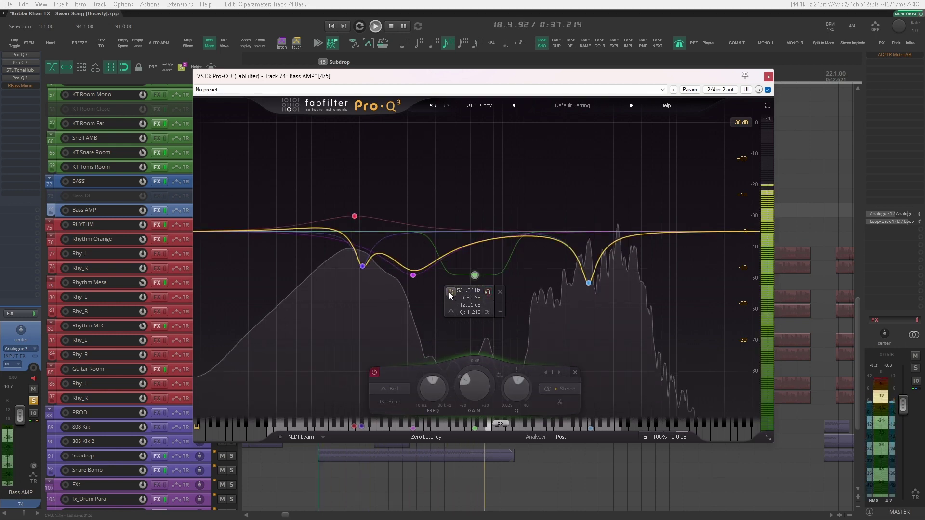
left_click(450, 293)
- Select the 2776.9 Hz cut, compare bass playback with it disabled and enabled, and audition that band alone
left_click(588, 283)
key("space")
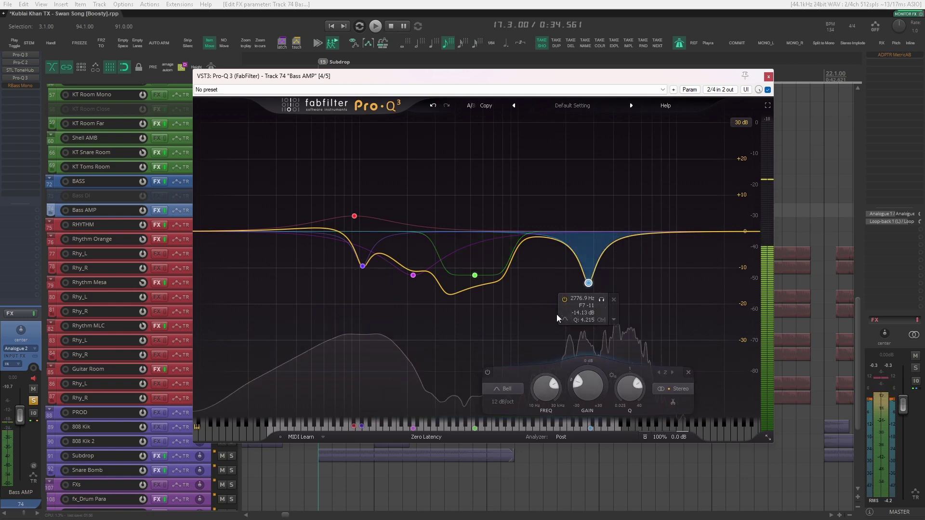
key("space")
left_click(565, 300)
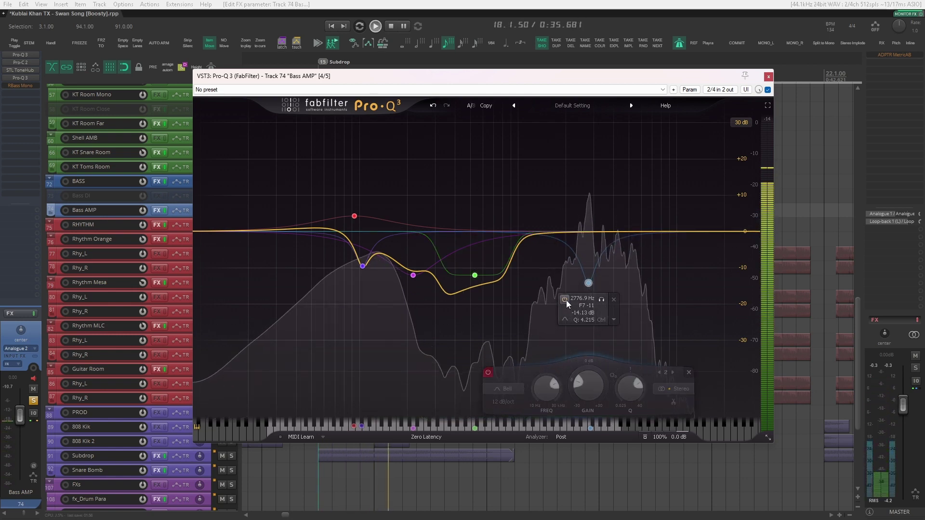
left_click(565, 299)
left_click_drag(601, 300, 601, 300)
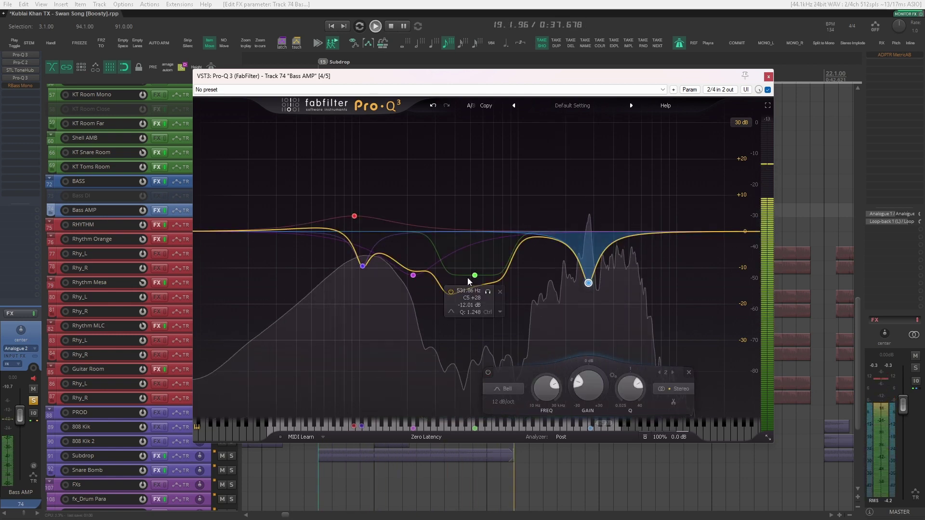
- Select the 218.68 Hz cut in Bass AMP's second Pro-Q 3 and compare bass playback with that band enabled and disabled
left_click(412, 275)
key("space")
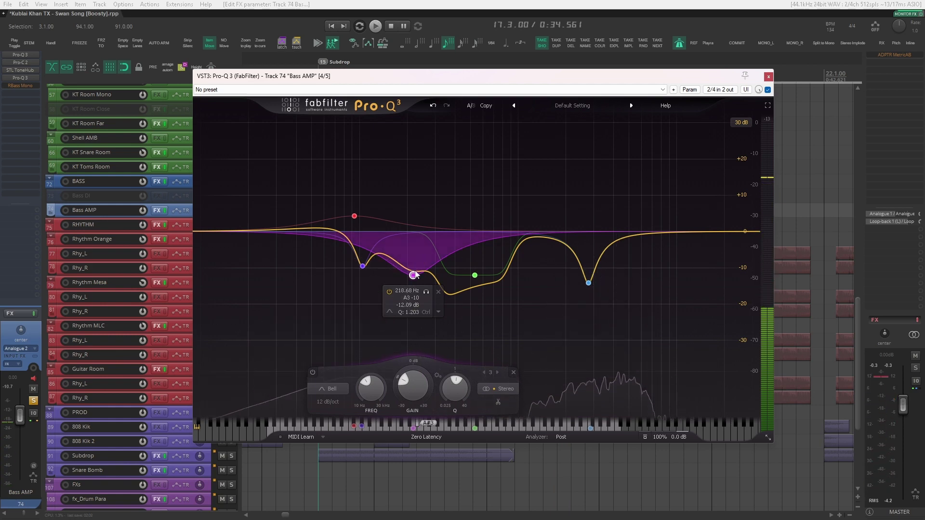
key("space")
left_click(388, 292)
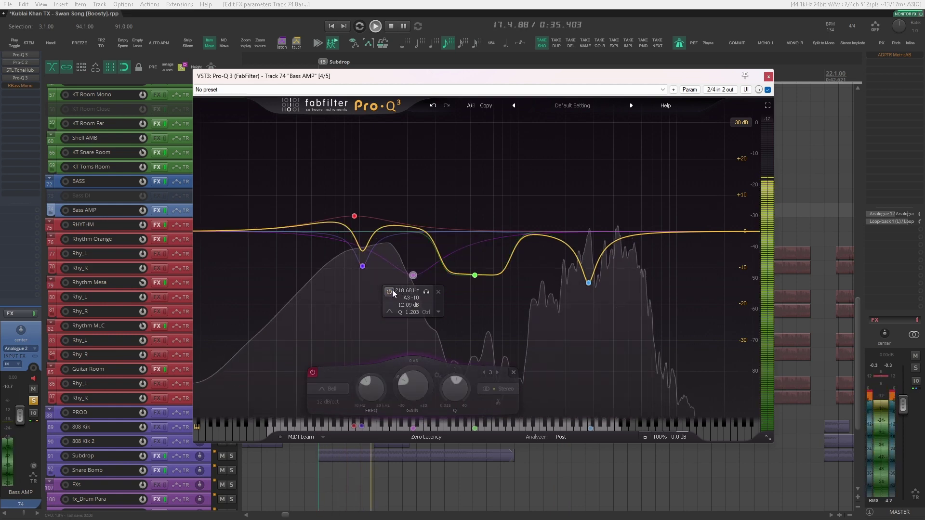
key("space")
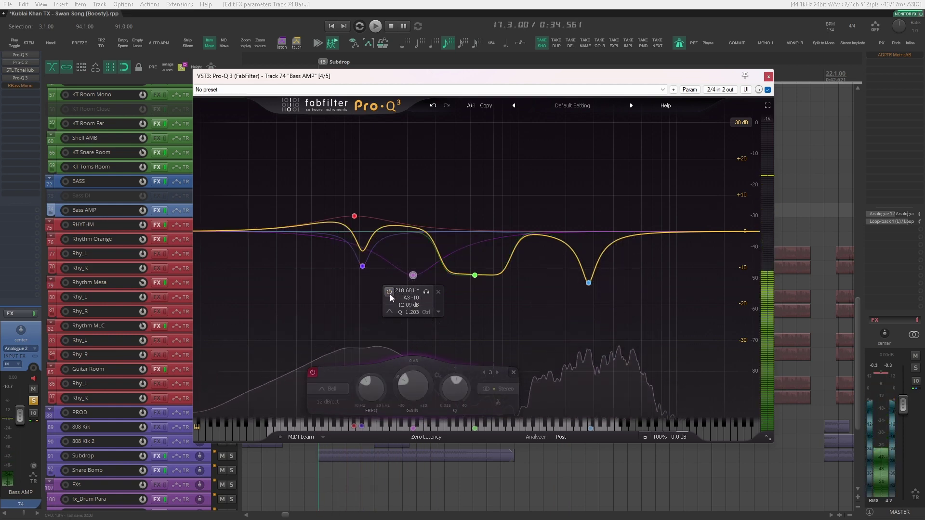
left_click(390, 293)
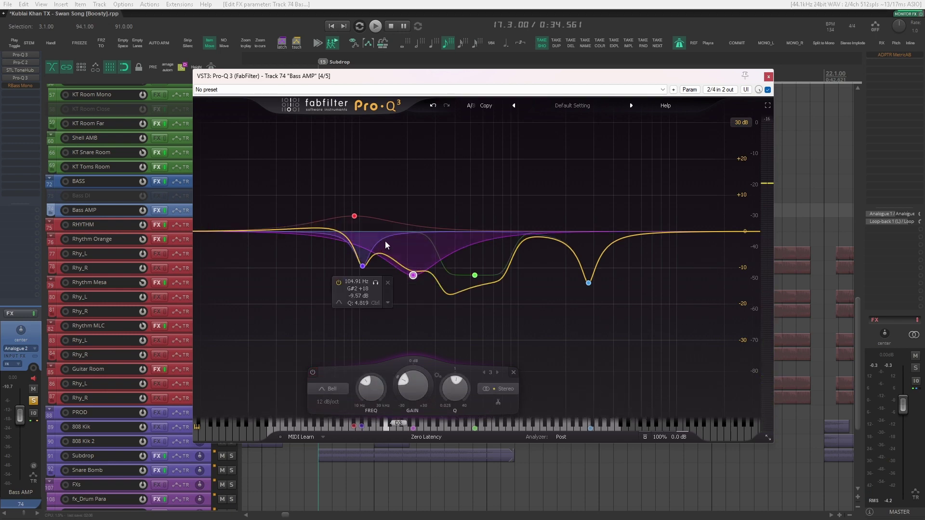
- Select the narrow 104.91 Hz cut and compare bass playback with that band disabled and enabled
left_click(362, 266)
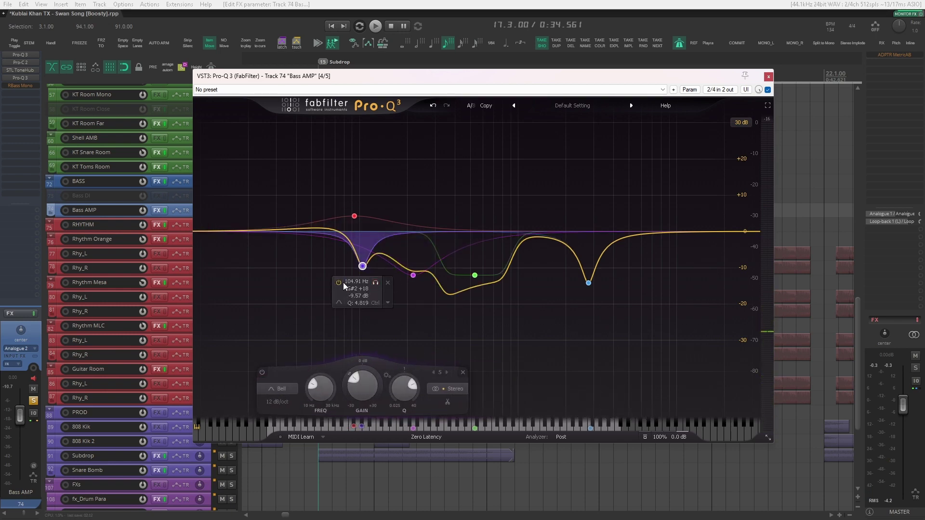
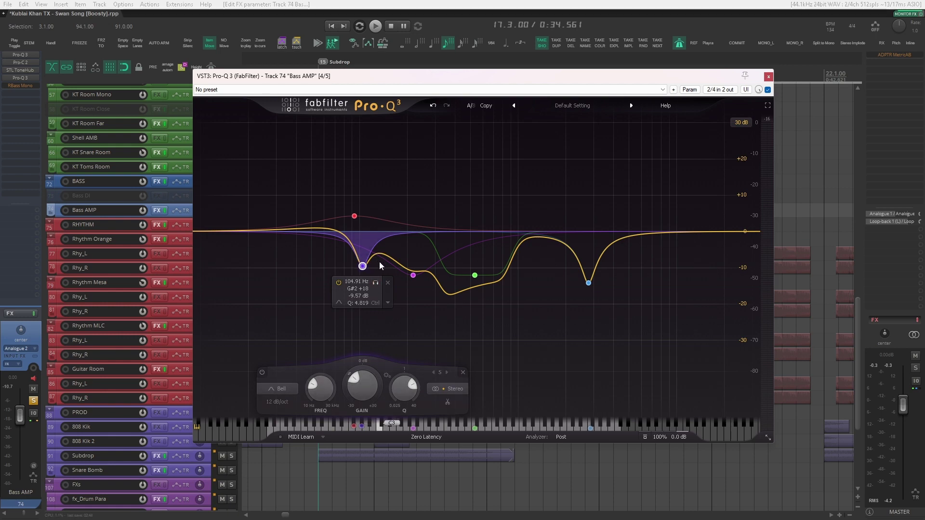
key("space")
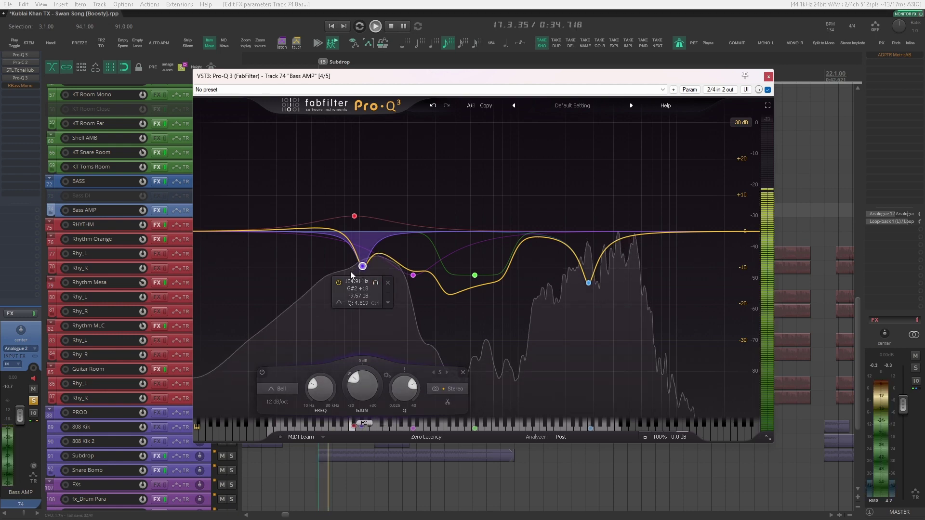
left_click(340, 282)
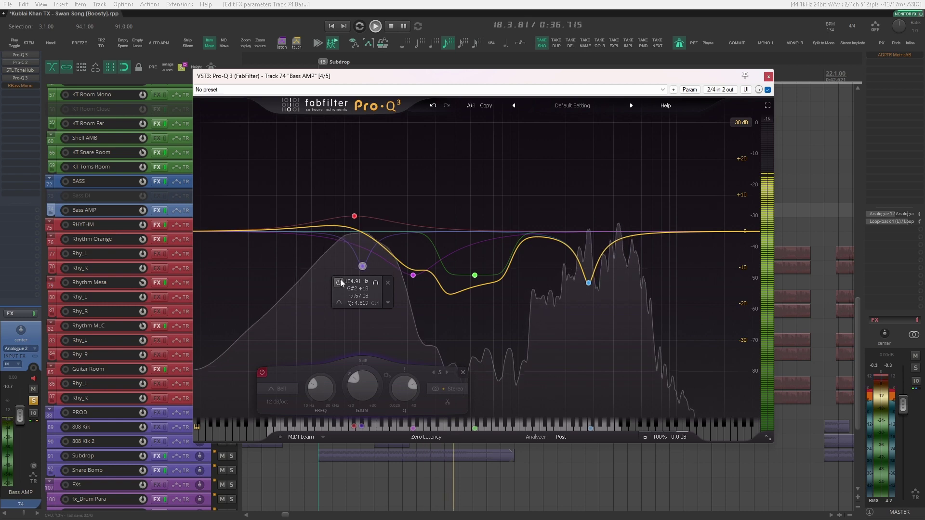
left_click(340, 282)
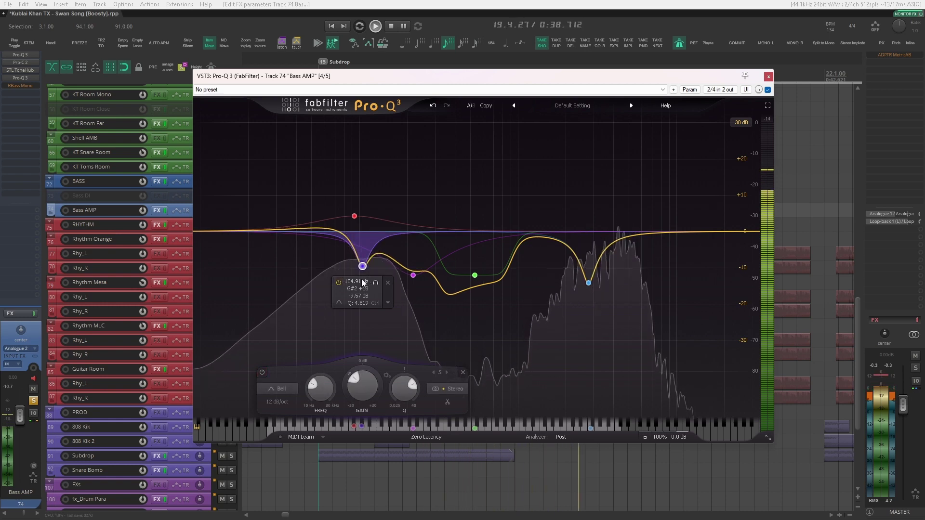
key("space")
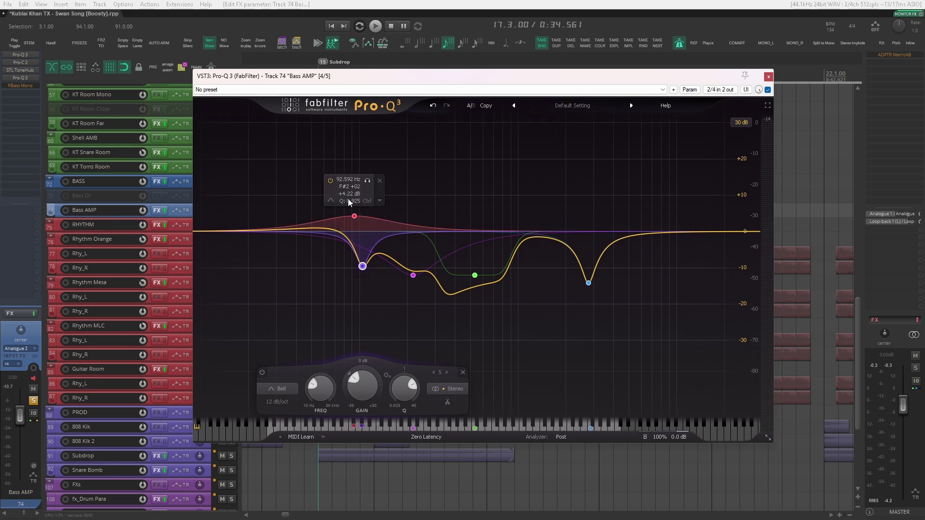
- Open and enable RBass Mono on Bass AMP, compare bass playback with it bypassed and enabled, and close it
left_click(20, 86)
left_click_drag(99, 36, 439, 141)
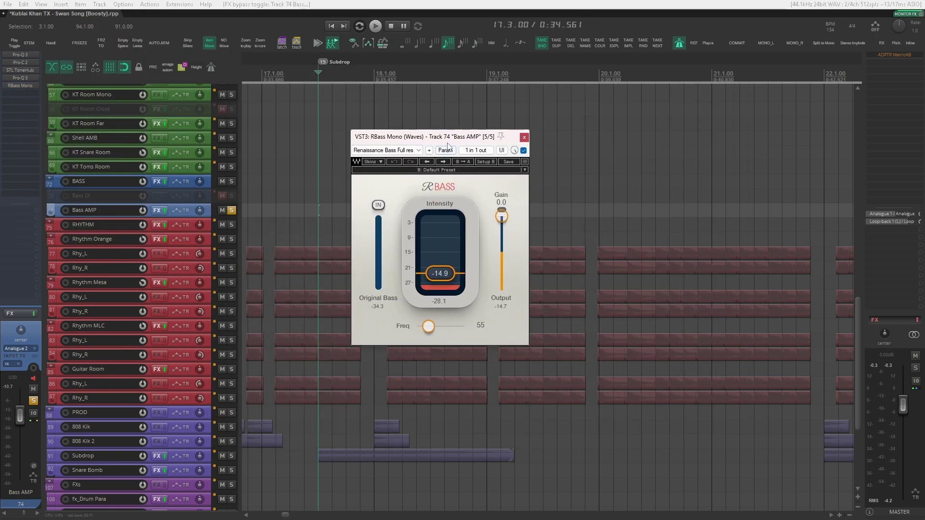
key("space")
left_click(523, 150)
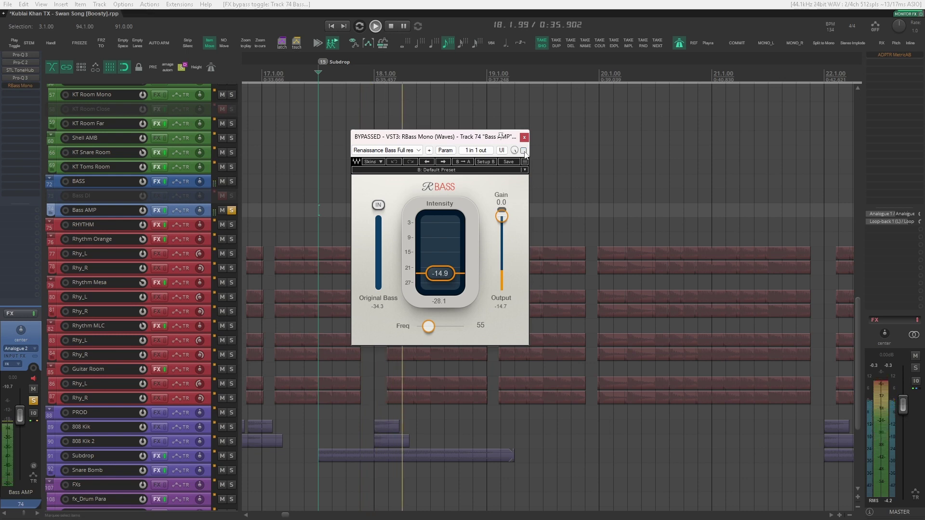
left_click(524, 150)
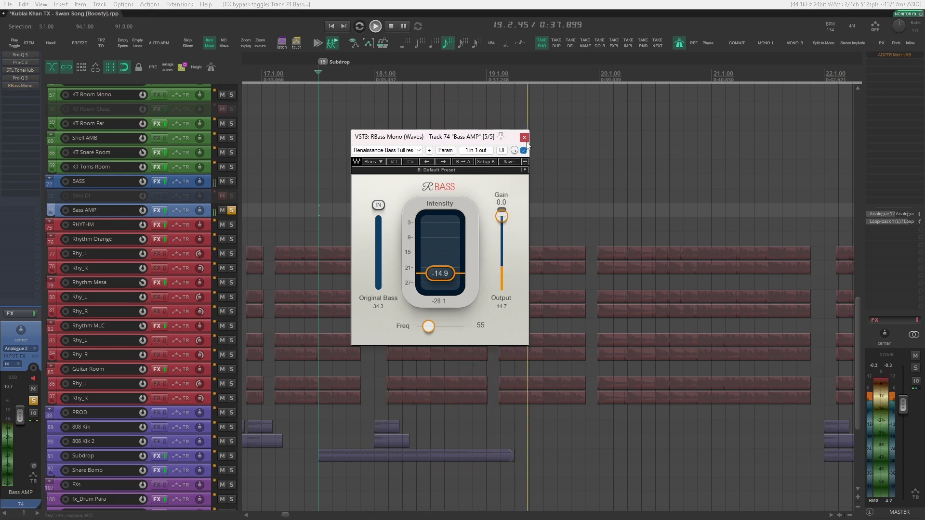
key("space")
left_click(524, 140)
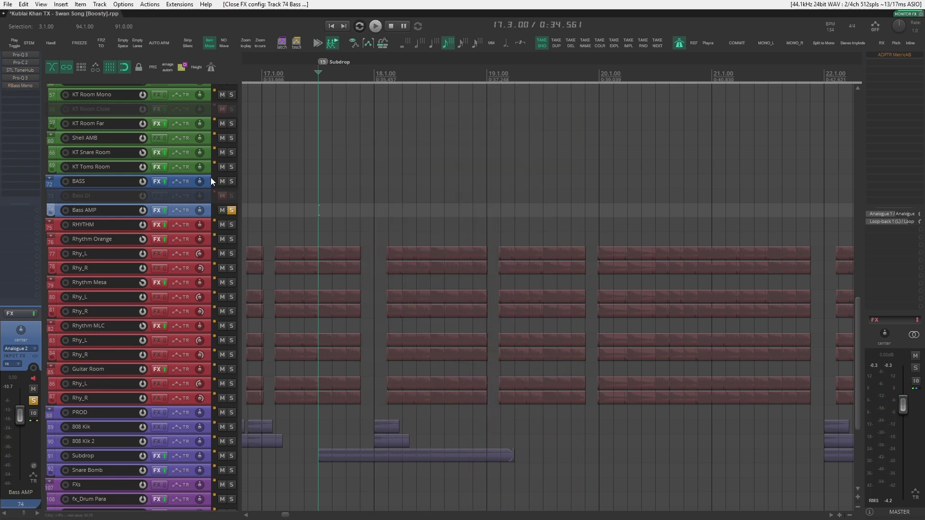
- Open DoubleTap on the BASS folder, compare bass playback with it bypassed and enabled, and close it
left_click(212, 179)
left_click(28, 54)
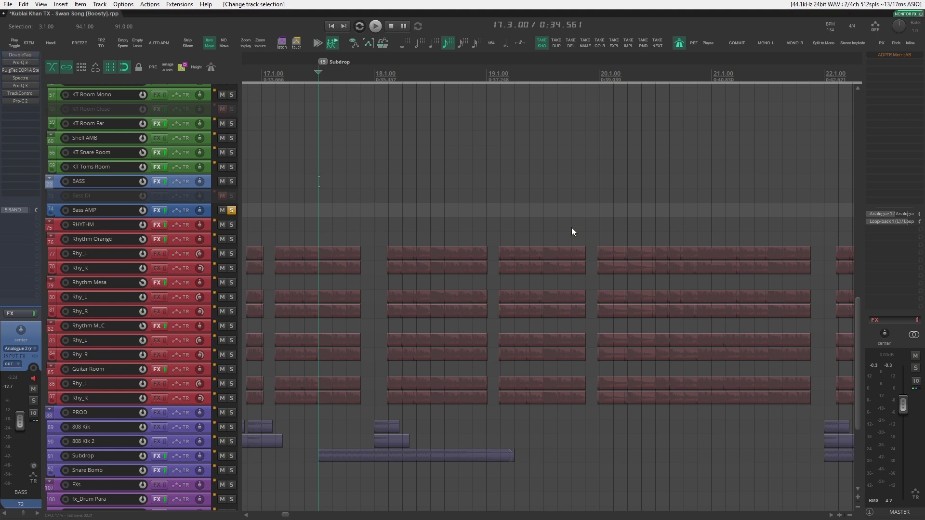
left_click_drag(373, 110, 545, 108)
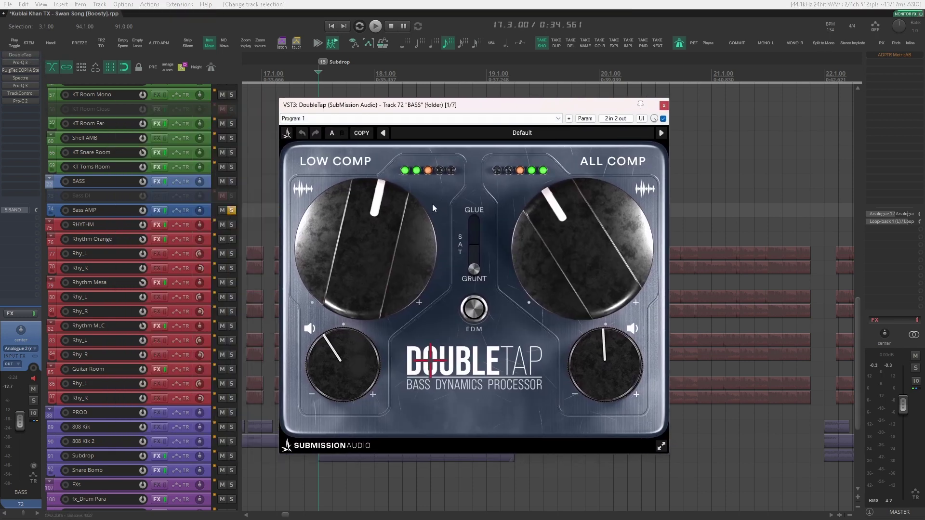
mouse_move(376, 261)
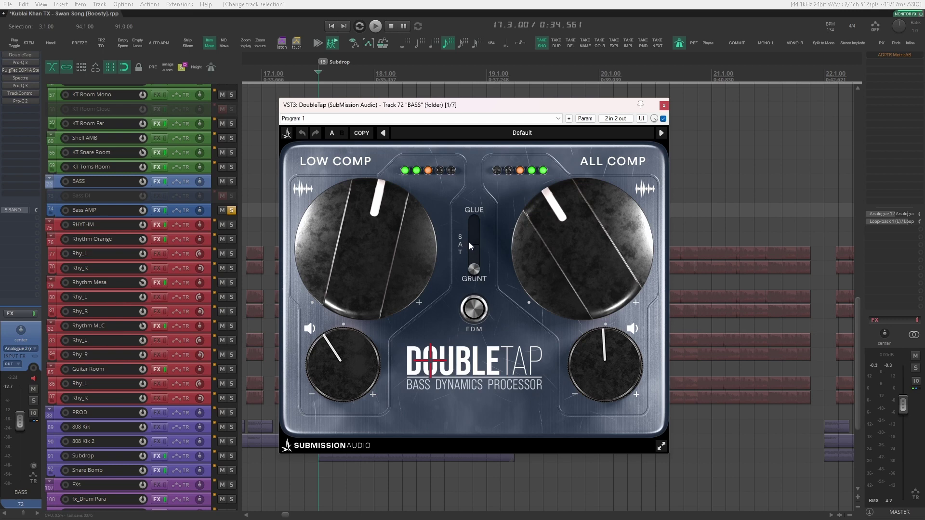
left_click(664, 118)
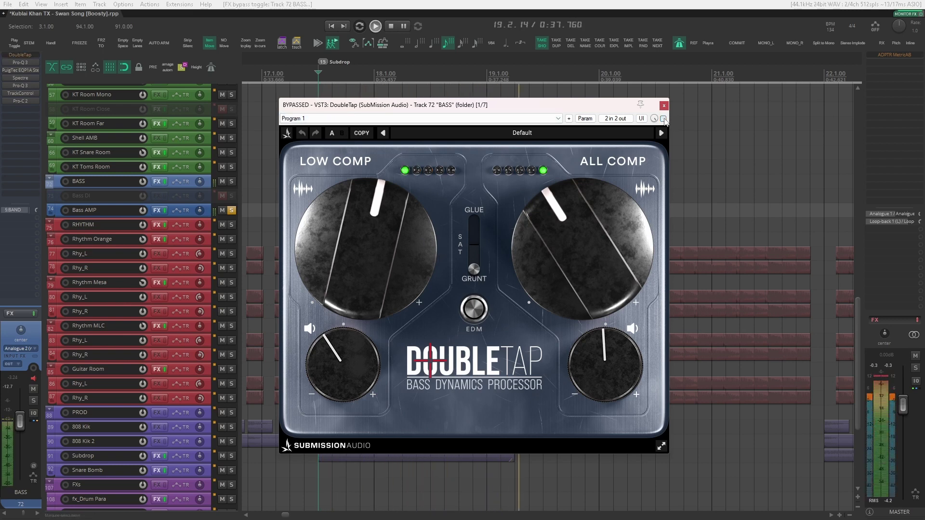
left_click(663, 119)
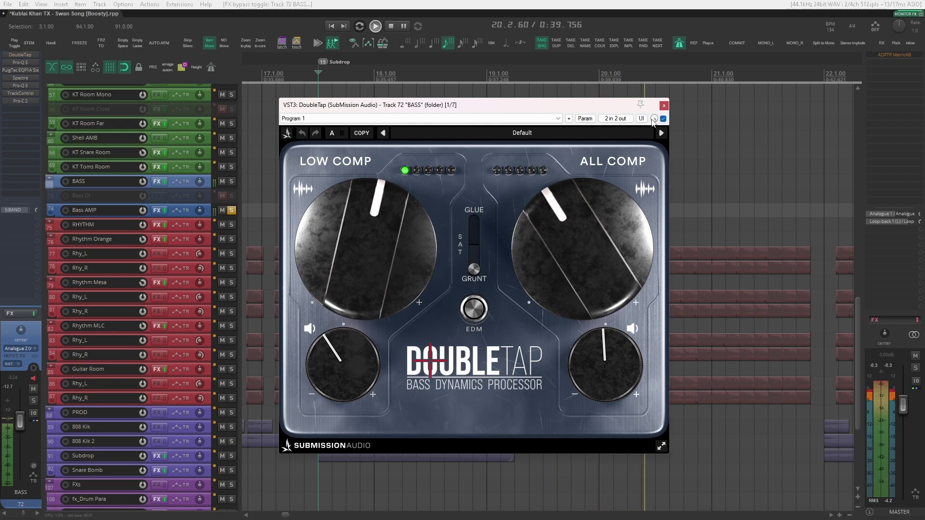
key("space")
left_click(15, 53)
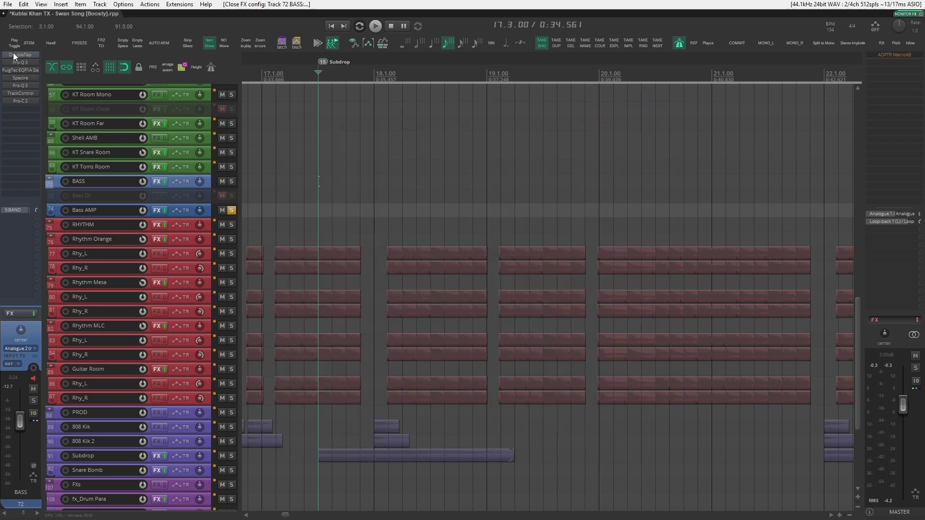
- Open the BASS folder's first Pro-Q 3, compare playback with its 82.326 Hz cut disabled and enabled, and close it
left_click(20, 62)
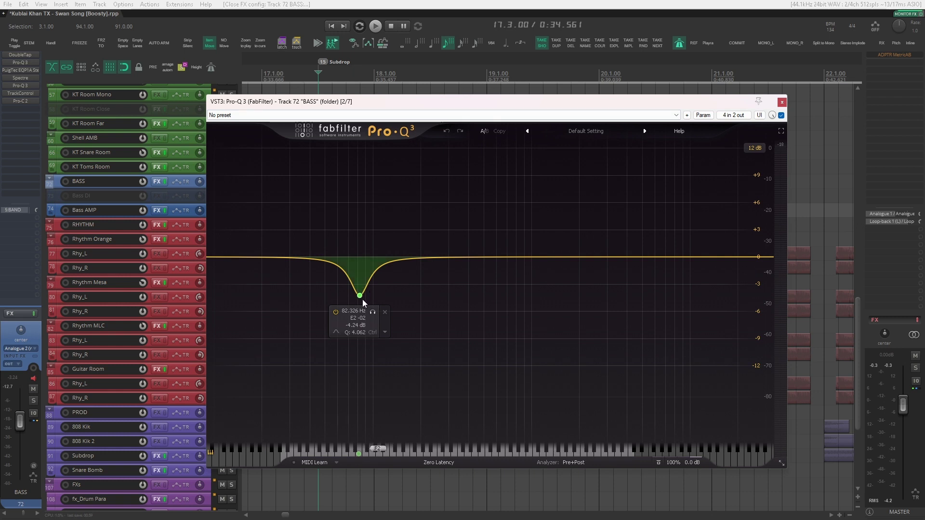
key("space")
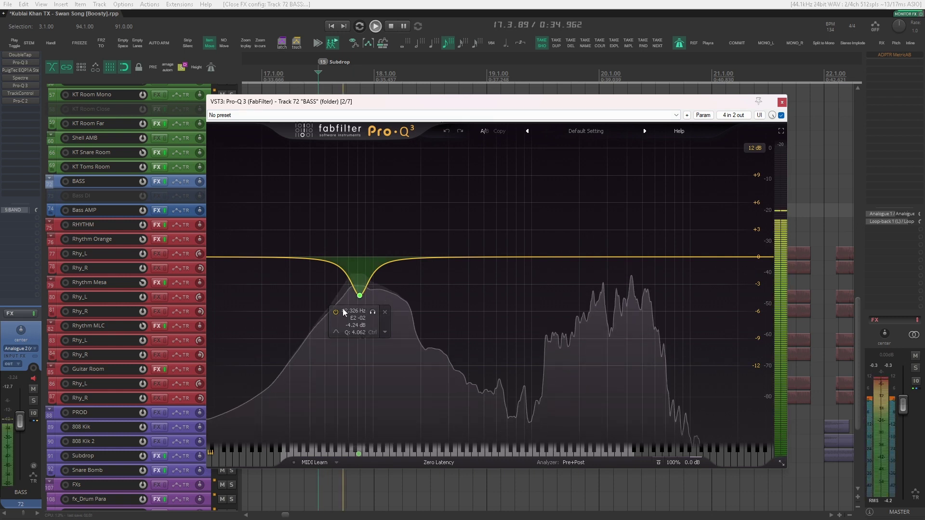
left_click(337, 313)
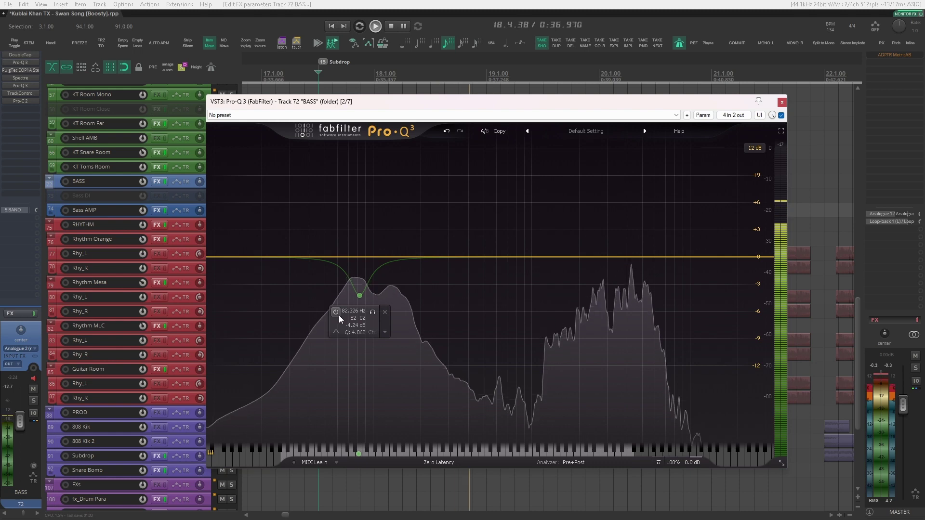
left_click(337, 312)
key("space")
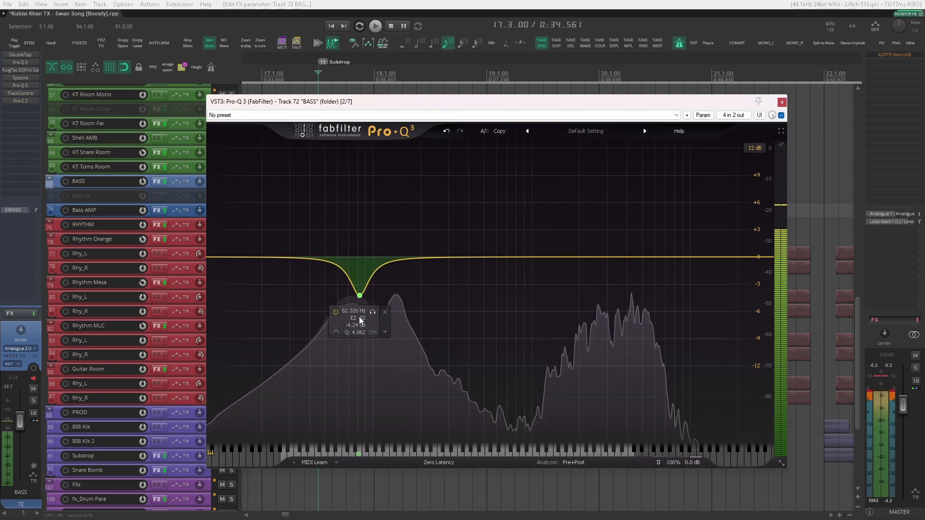
left_click(781, 102)
- Open PuigTec EQP1A Stereo on the BASS folder, compare playback with it bypassed and enabled, and close it
left_click(23, 69)
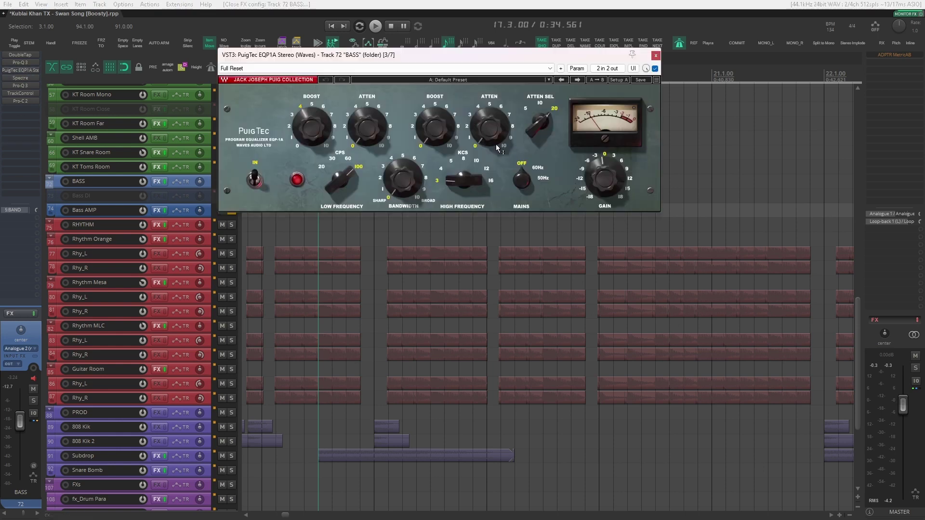
left_click_drag(408, 66, 421, 152)
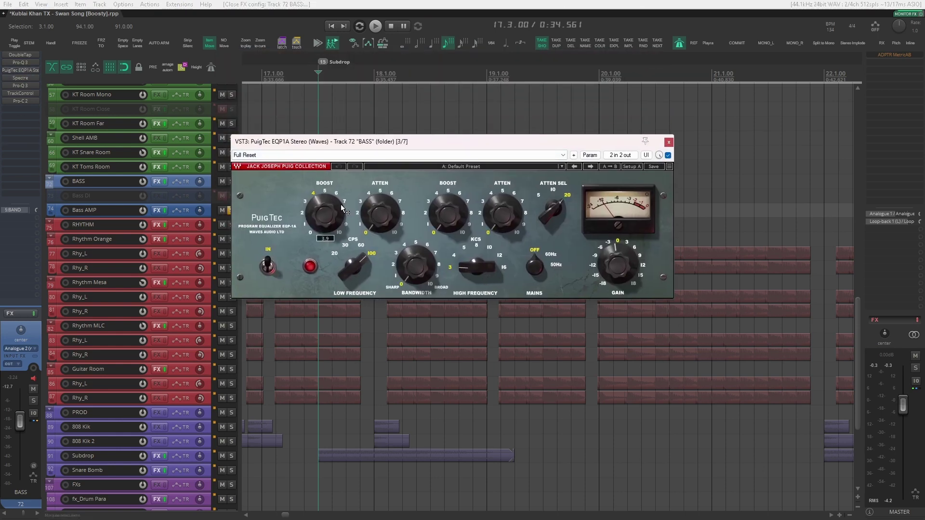
key("space")
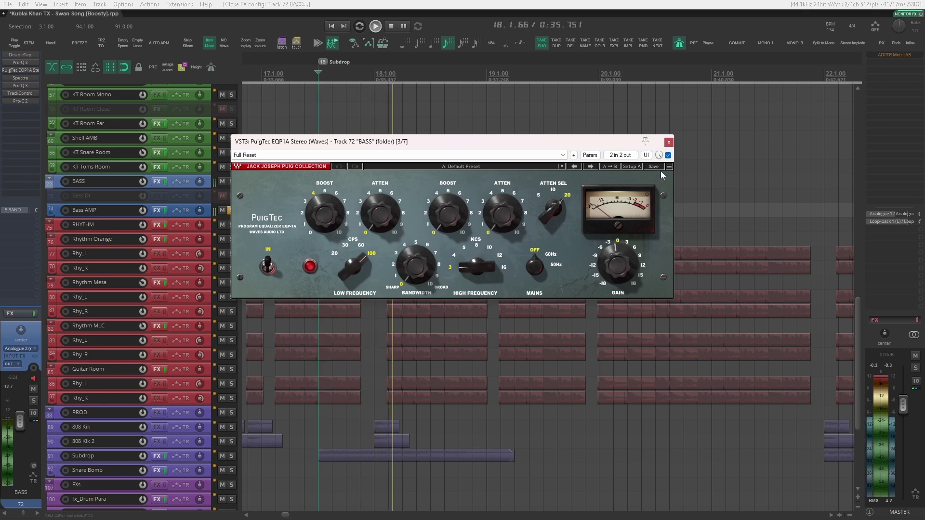
left_click(668, 156)
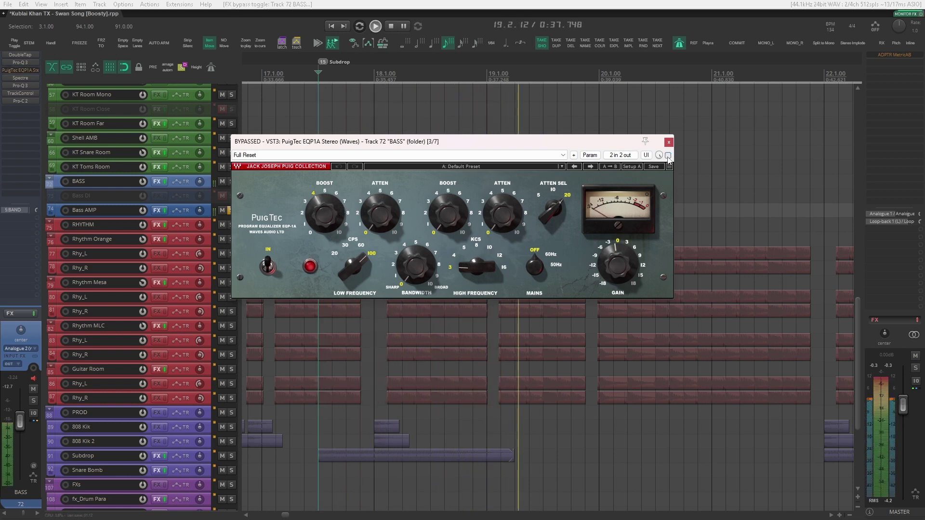
left_click(668, 155)
left_click(669, 142)
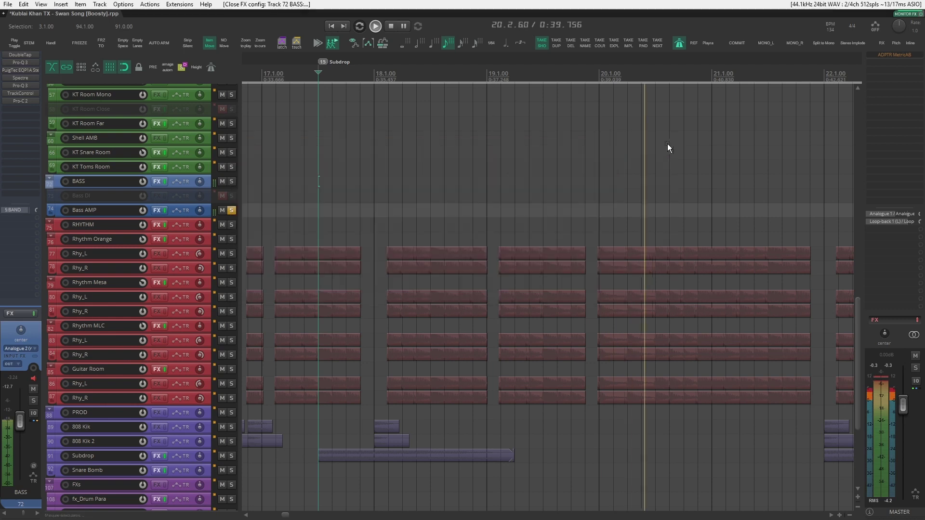
key("space")
- Open Spectre on the BASS folder, compare playback with its 201.1 Hz band disabled and enabled, and close it
left_click(26, 78)
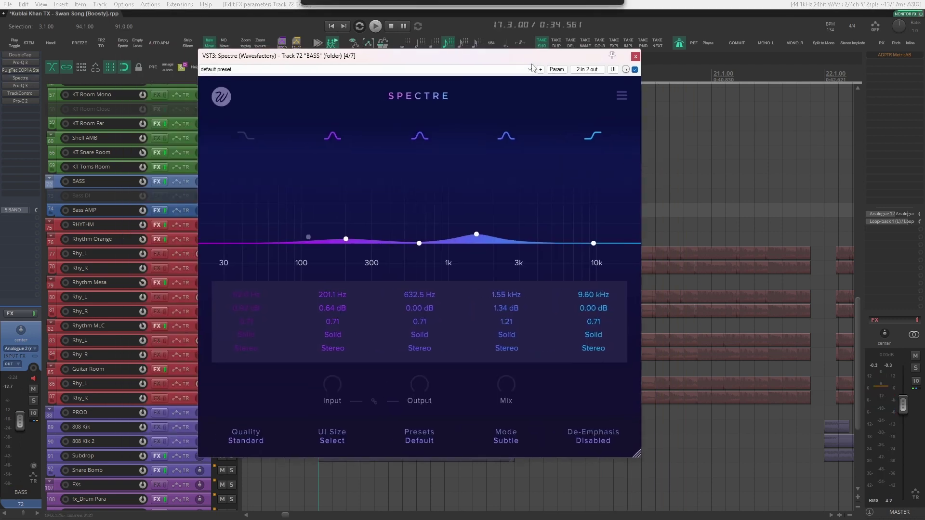
left_click(478, 232)
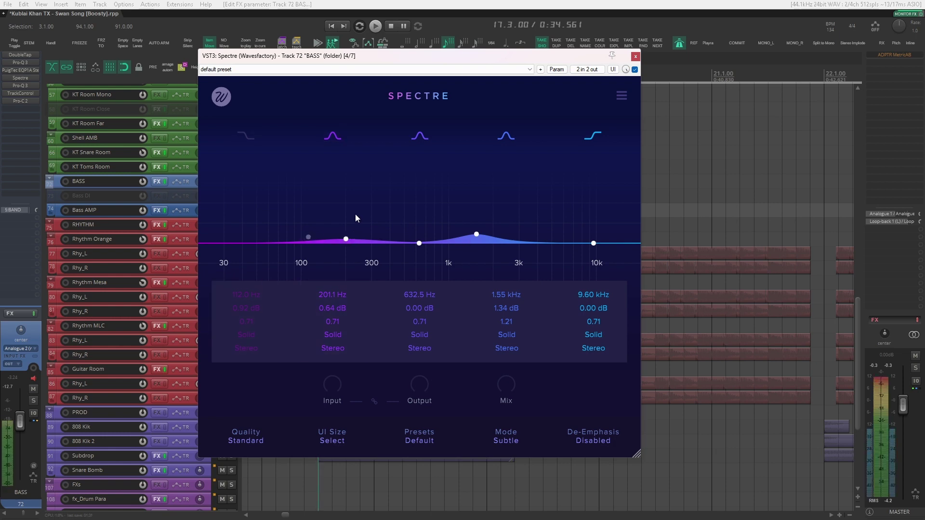
left_click(335, 135)
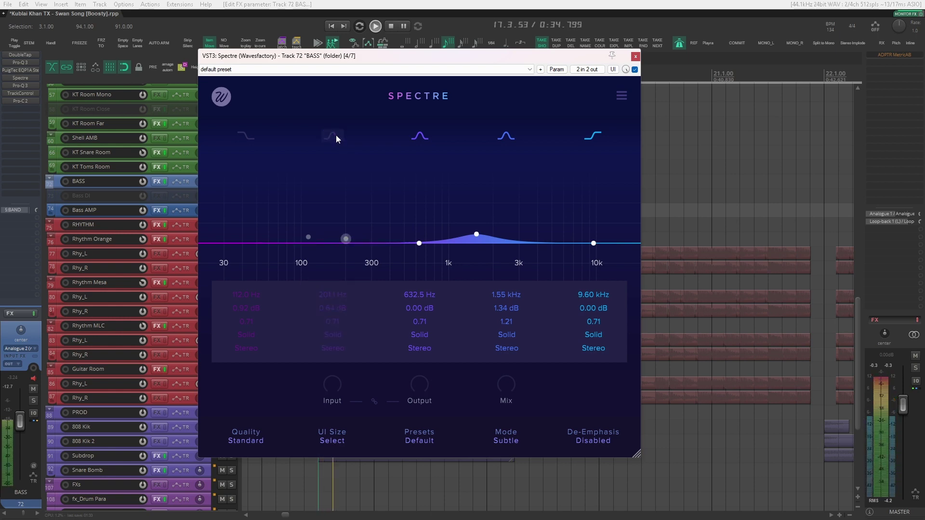
left_click(336, 135)
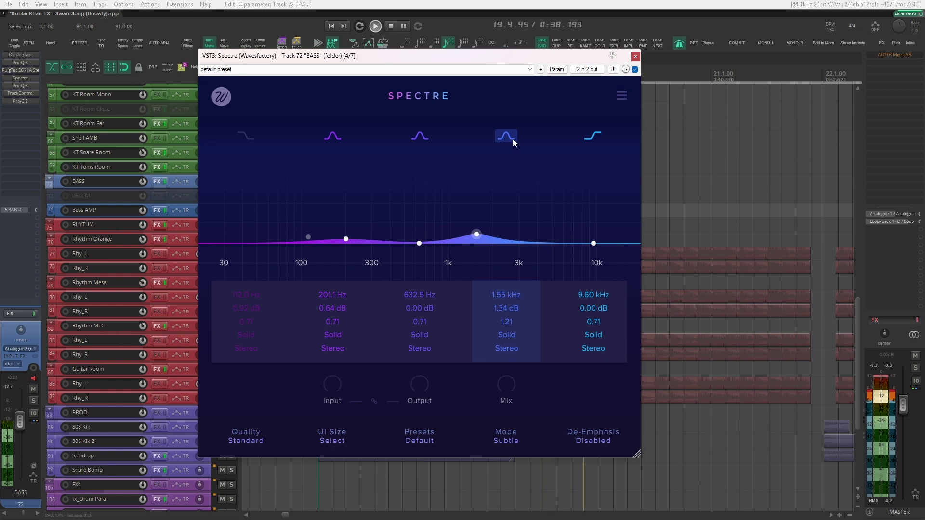
left_click(635, 56)
- Open the BASS folder's second Pro-Q 3 and inspect its 2895.8 Hz and 69.653 Hz cuts
left_click(20, 85)
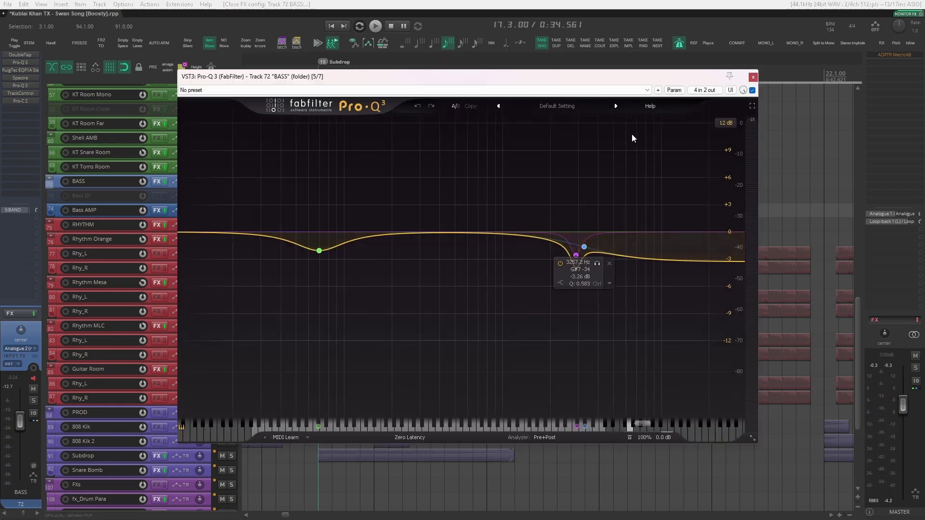
left_click_drag(631, 77, 618, 88)
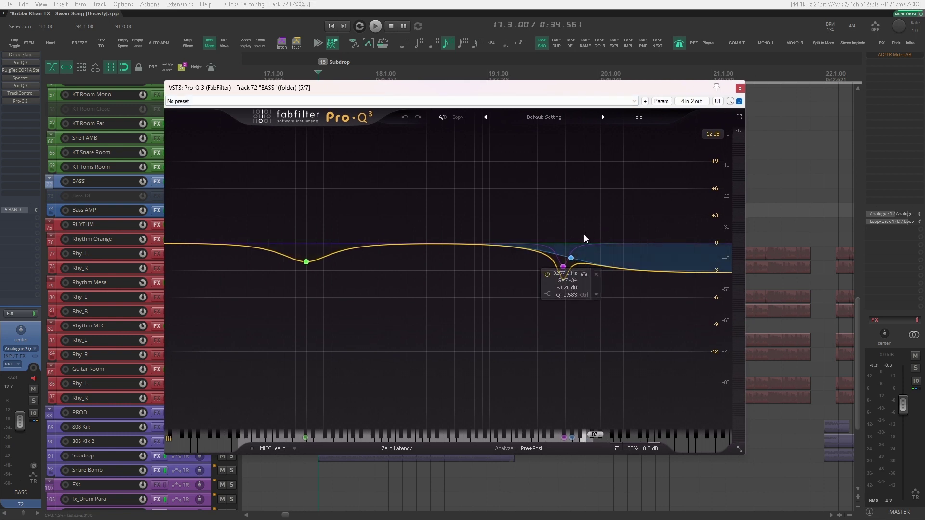
left_click(562, 266)
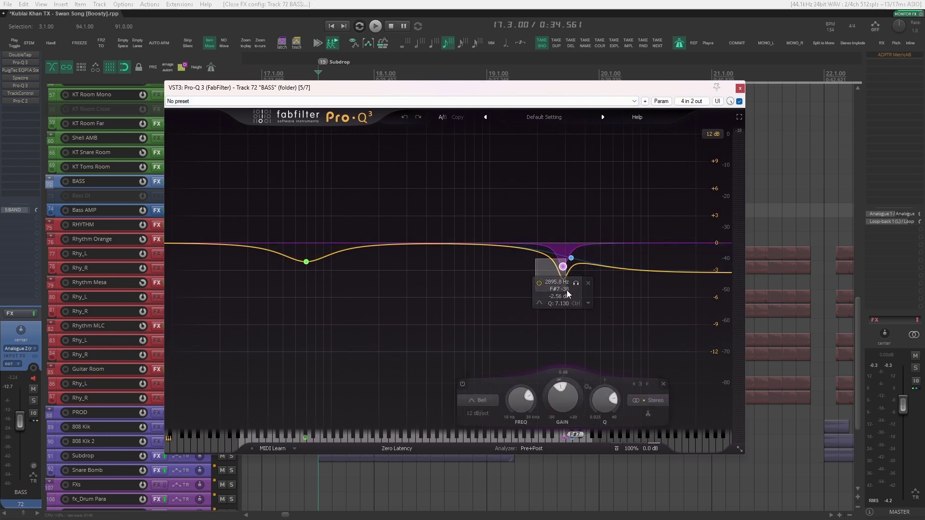
left_click(306, 261)
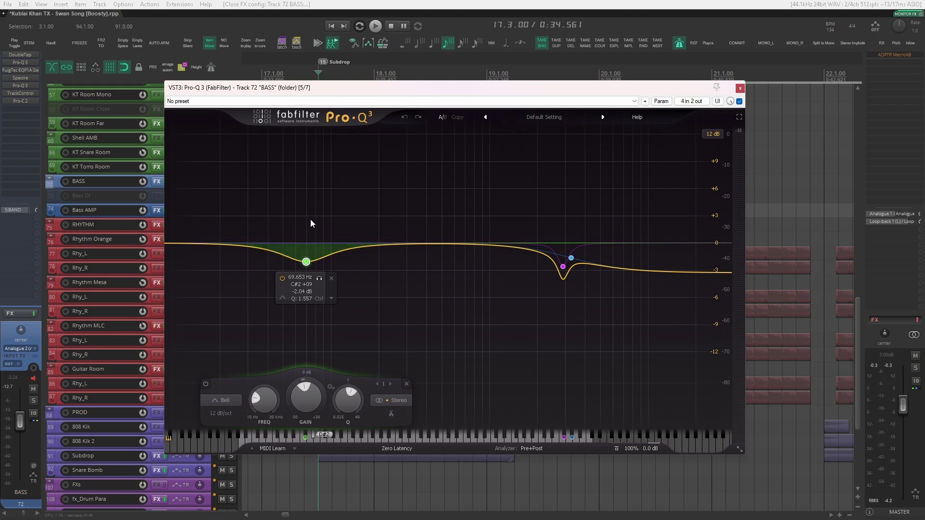
- Compare bass playback with all Pro-Q 3 bands and with only the two upper bands disabled and enabled, and close the equalizer
key("space")
left_click_drag(609, 209, 248, 289)
left_click(380, 384)
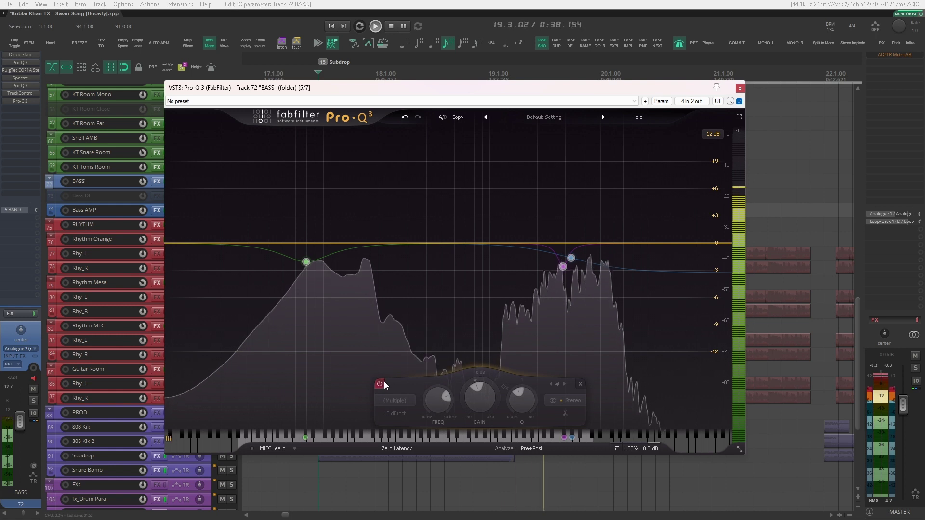
left_click(379, 384)
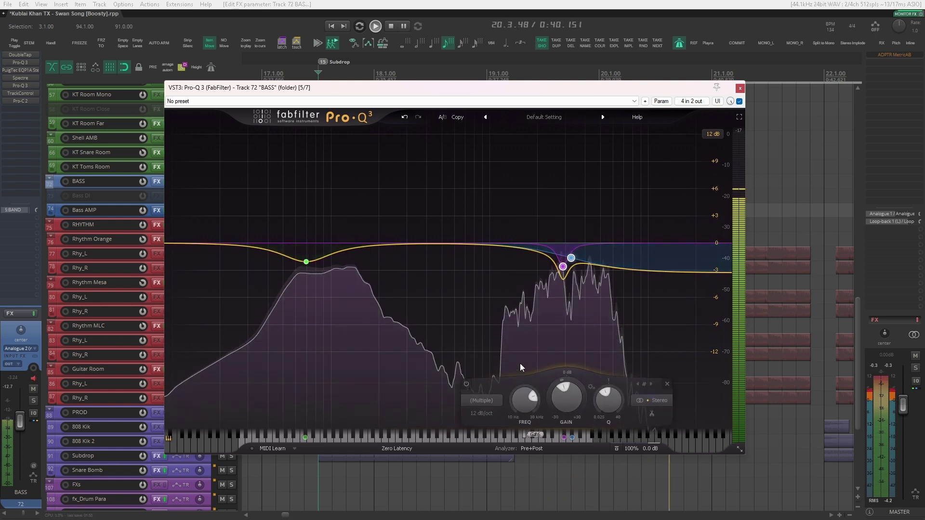
left_click(466, 383)
left_click(467, 384)
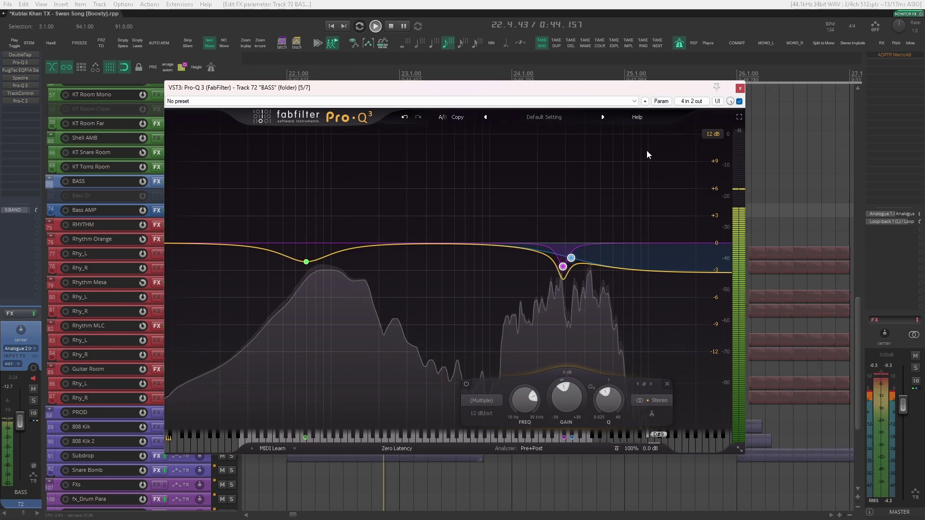
key("space")
key("Escape")
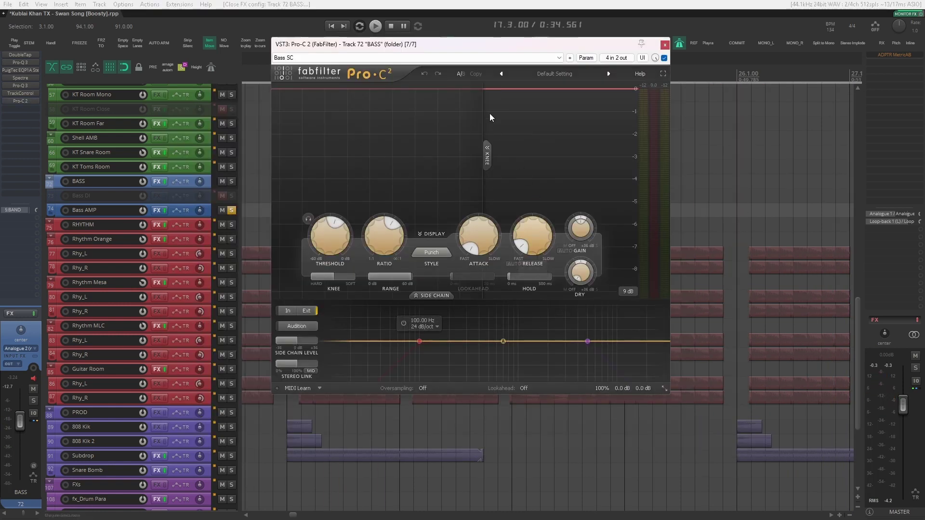
- Clear the Bass AMP solo and play the full mix with the BASS folder's Pro-C 2 open to view its sidechain compression
left_click_drag(482, 49, 532, 81)
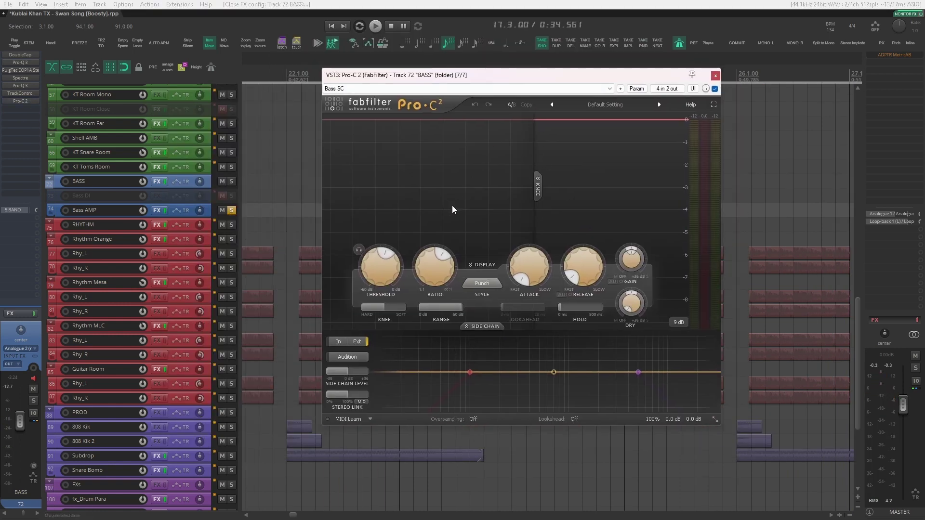
left_click(232, 210)
key("space")
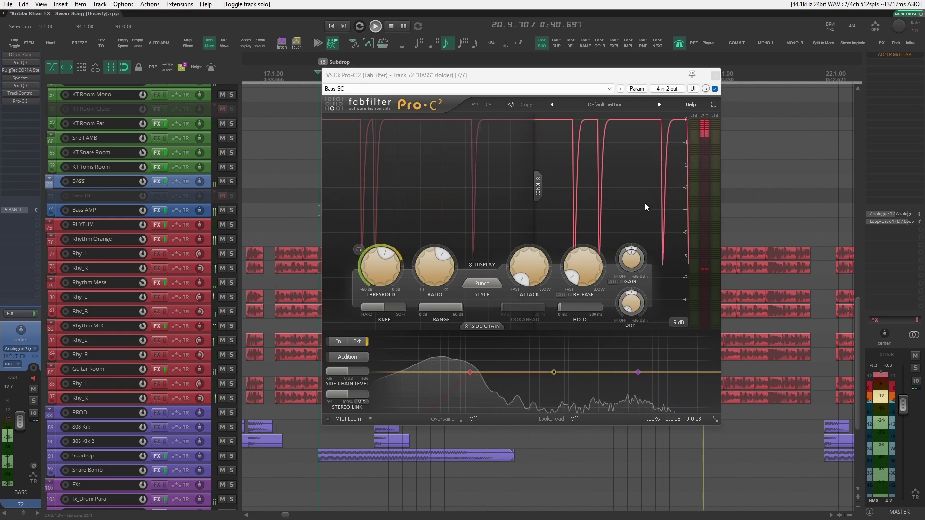
key("space")
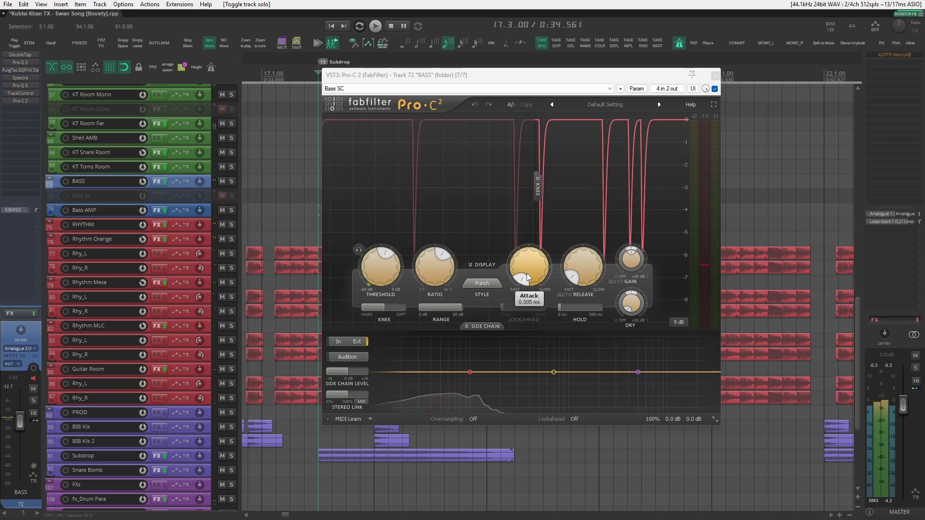
- Review the attack, release, threshold and ratio settings of Pro-C 2 on the BASS folder, and close it
mouse_move(533, 273)
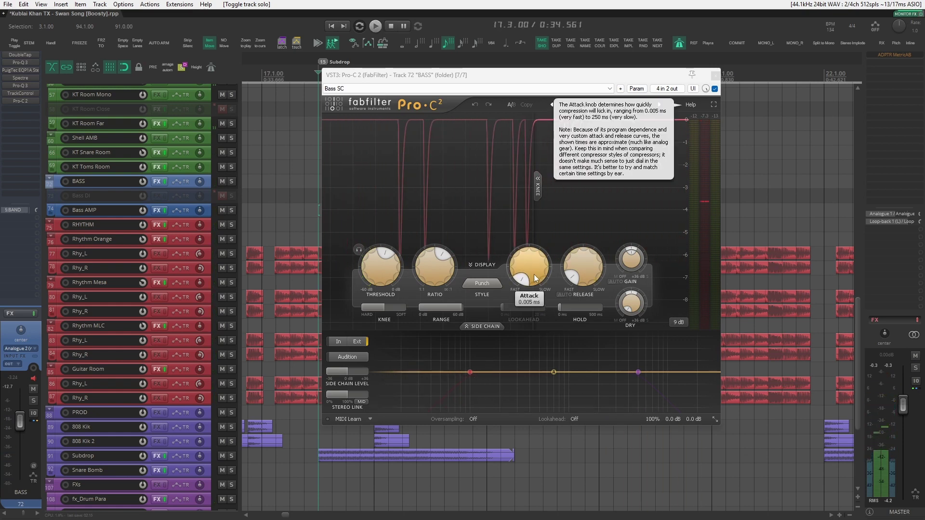
mouse_move(586, 268)
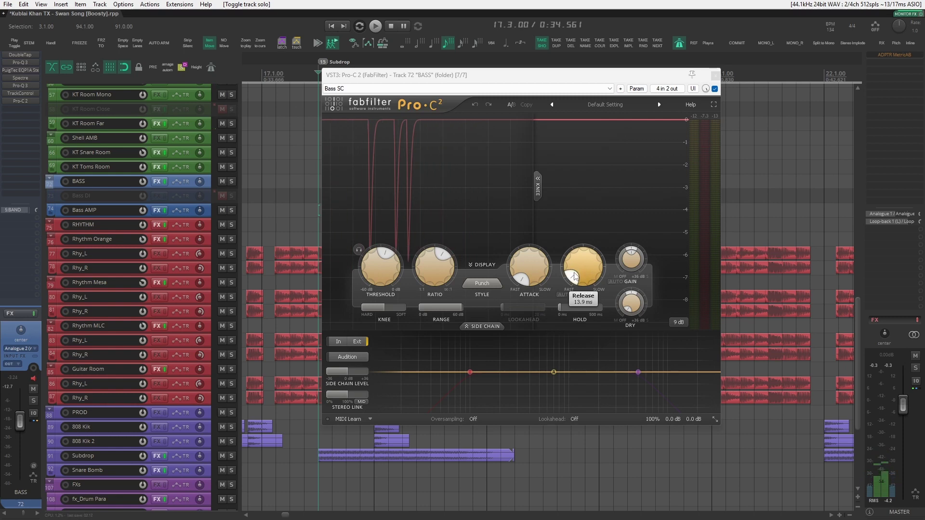
mouse_move(393, 274)
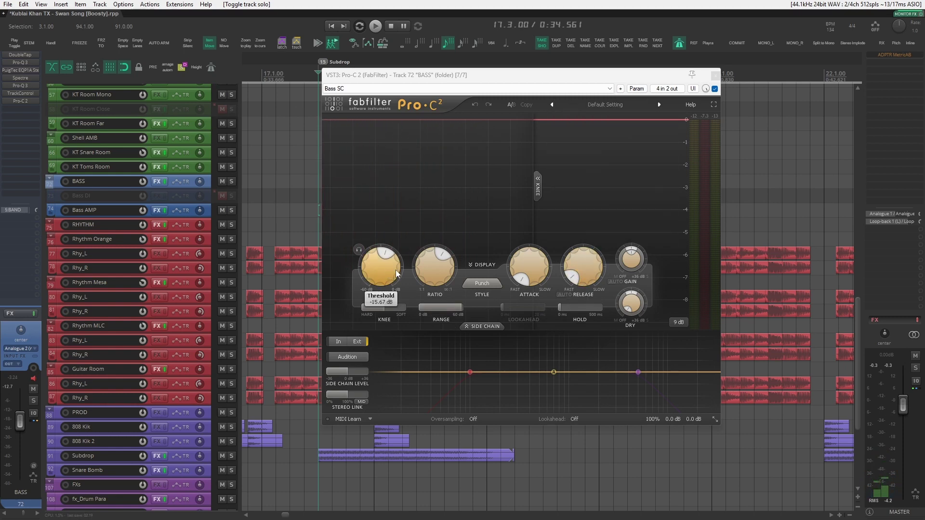
mouse_move(436, 268)
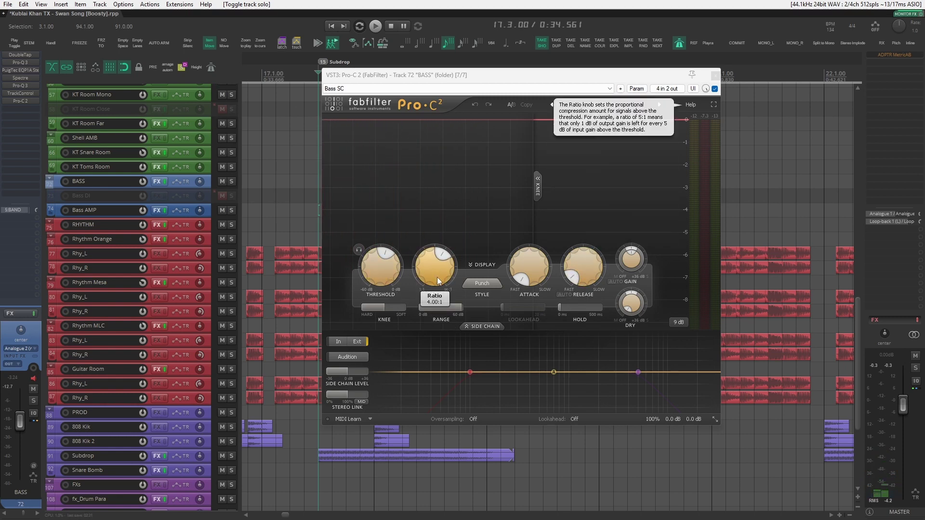
key("Escape")
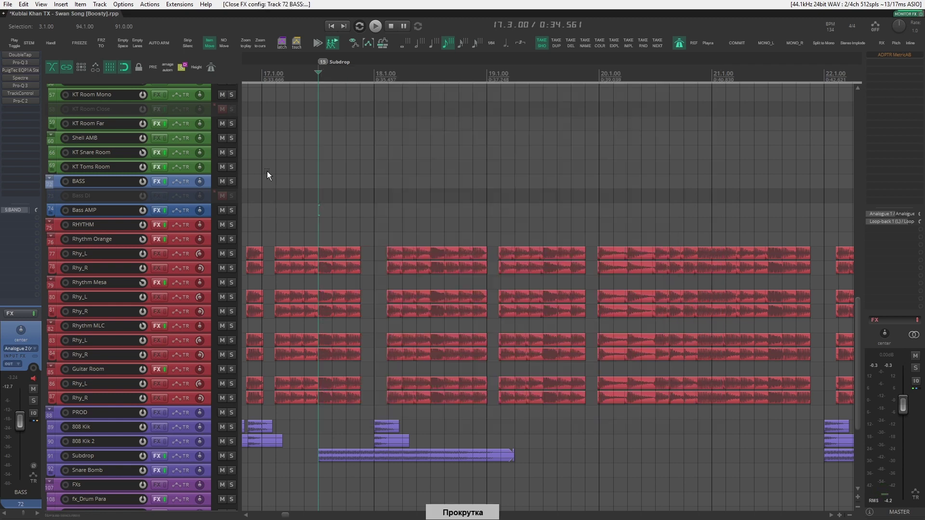
- Solo the BASS and RHYTHM folders and play them together from the Subdrop marker
left_click(230, 210)
left_click(230, 225)
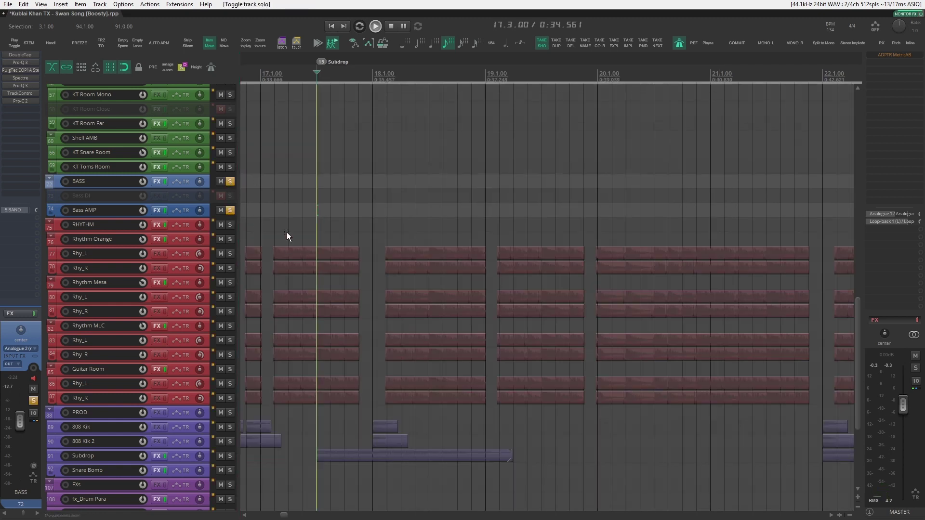
key("space")
scroll(357, 218, "down", 2)
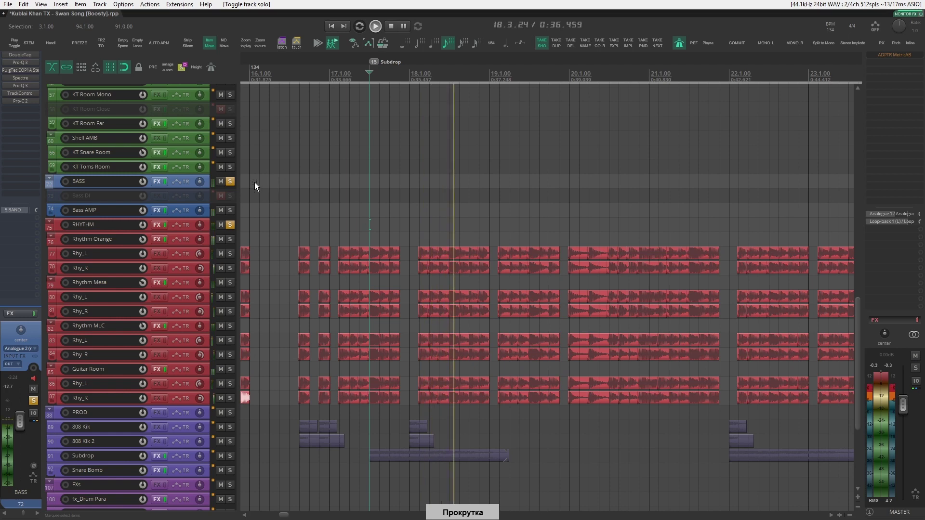
- Compare playback of the soloed folders with the BASS solo and the RHYTHM solo each switched off and on
left_click(230, 181)
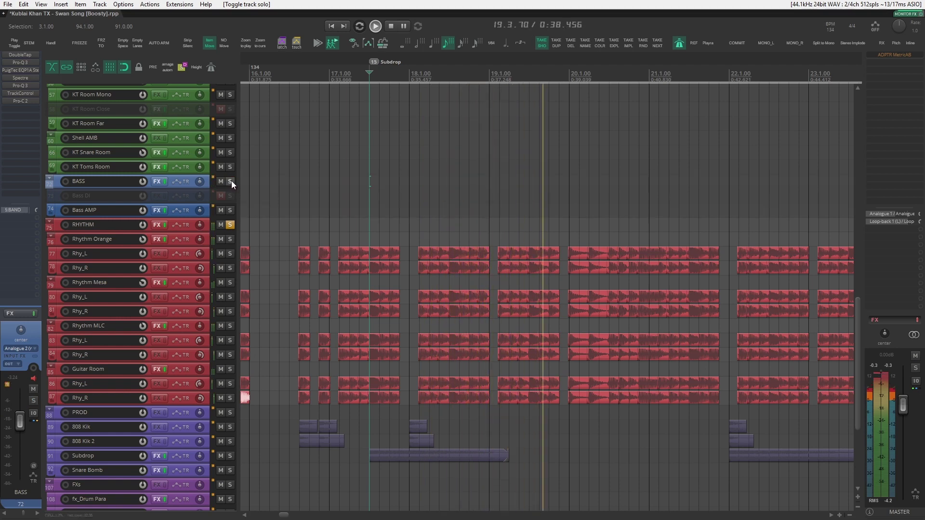
left_click(230, 181)
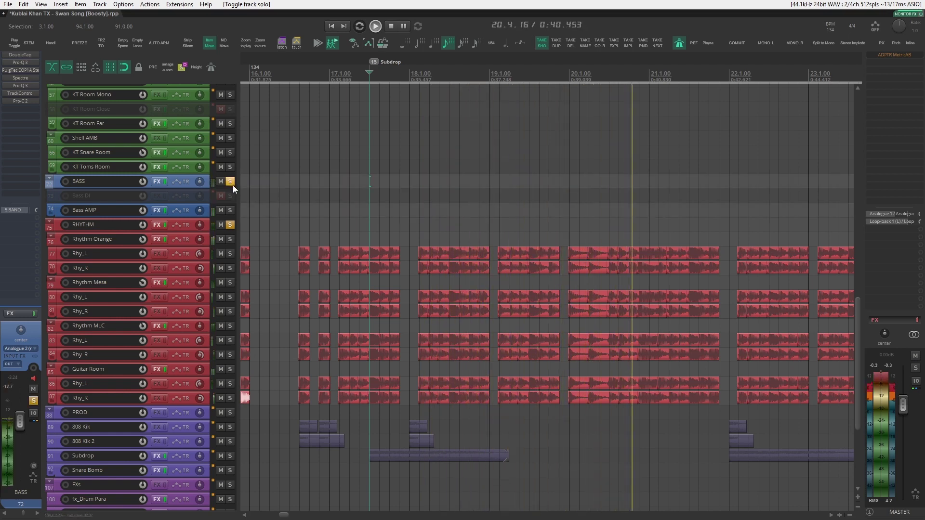
left_click(231, 224)
left_click(230, 225)
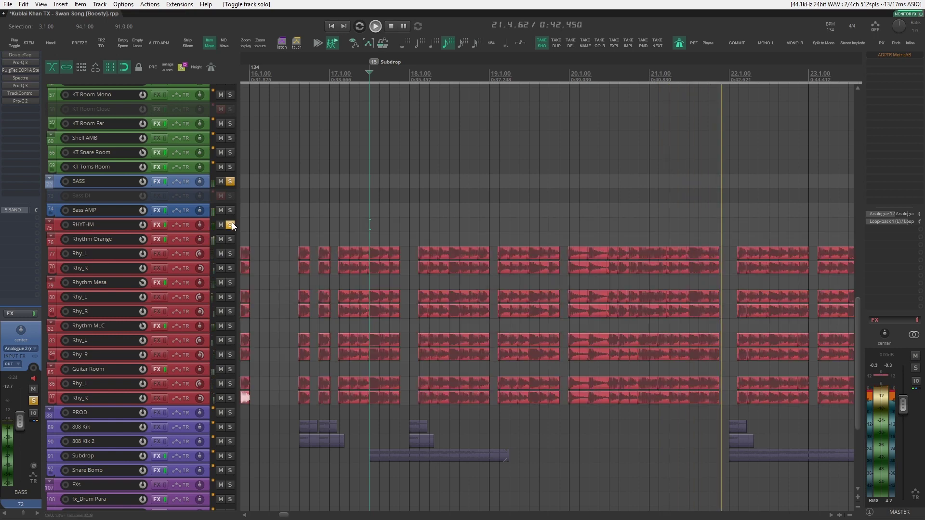
scroll(412, 223, "down", 3)
scroll(411, 222, "right", 3)
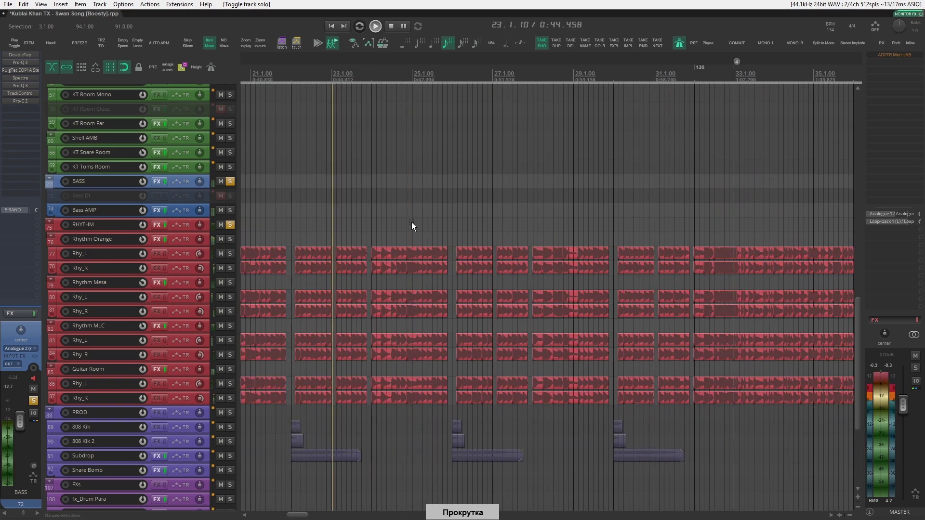
- Open the sixth plugin, Pro-Q 3, on the RHYTHM folder and compare guitar and bass playback with it bypassed and enabled
left_click(208, 226)
key("space")
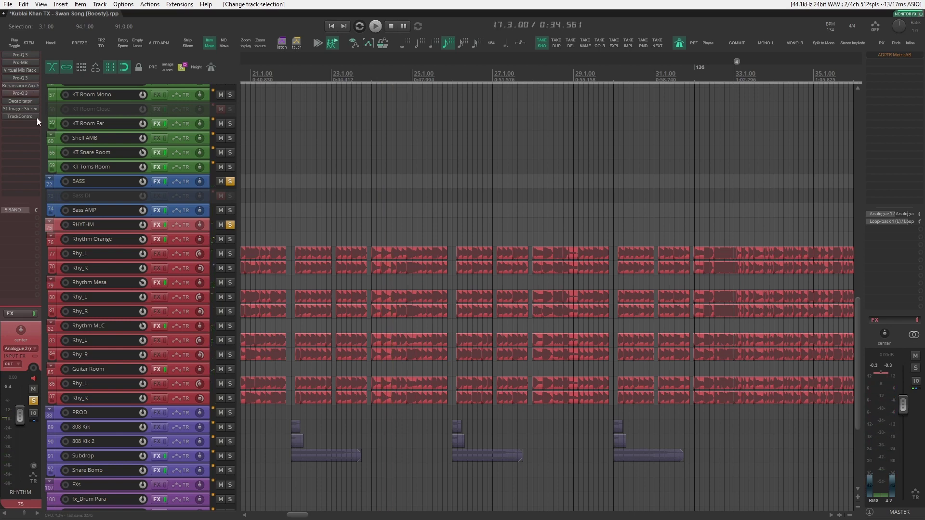
left_click(21, 93)
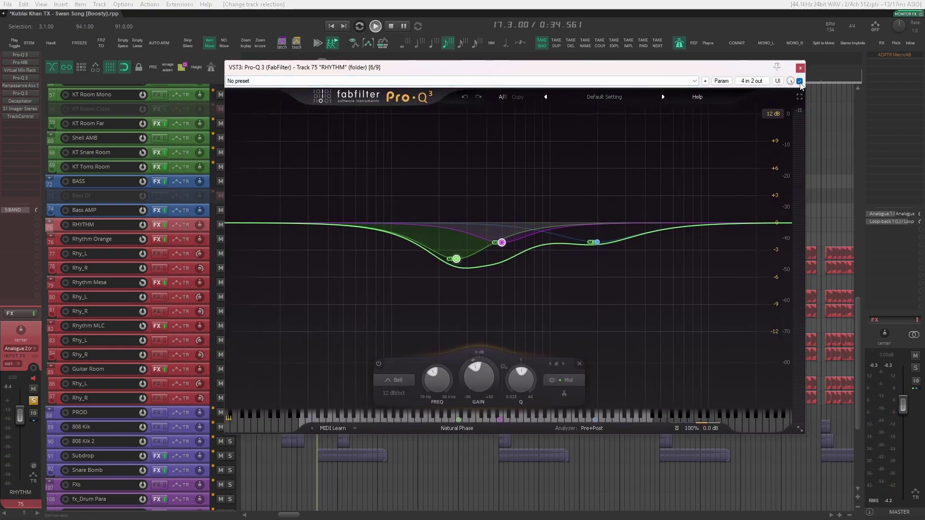
key("space")
left_click(799, 81)
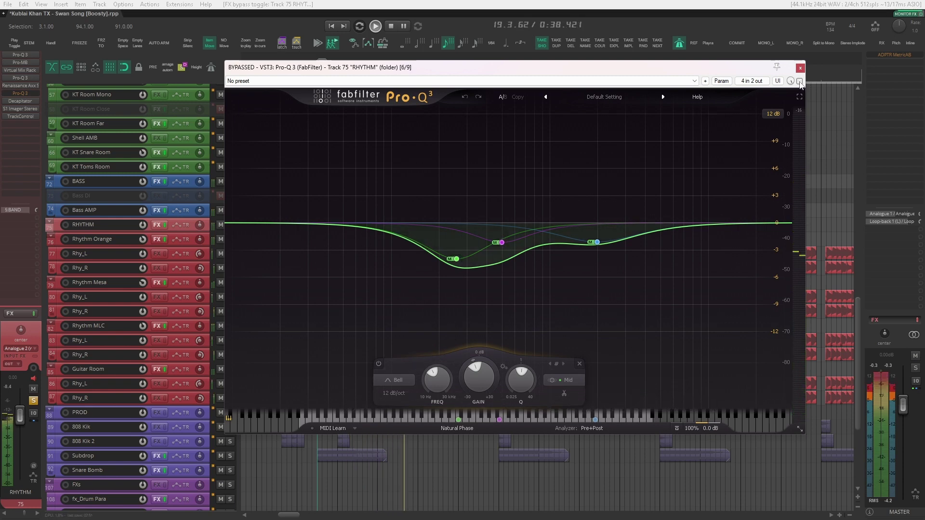
left_click(800, 81)
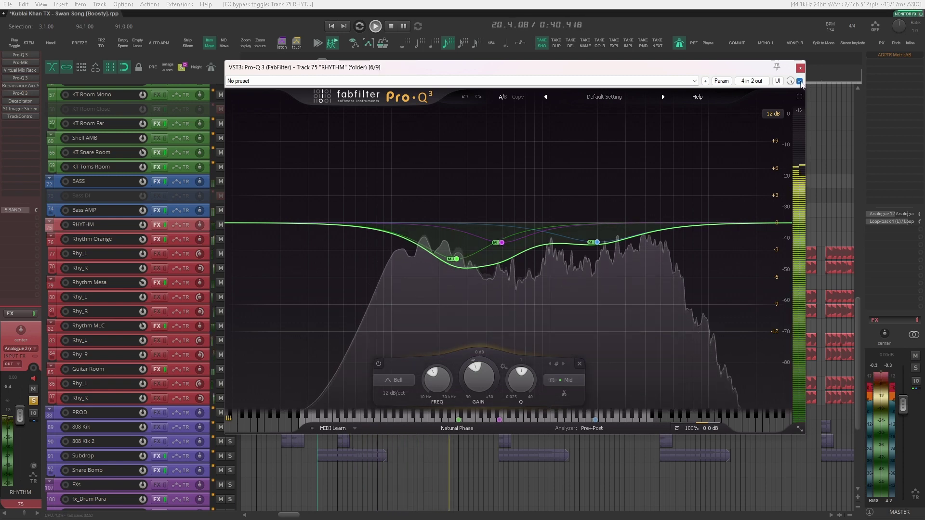
left_click(799, 81)
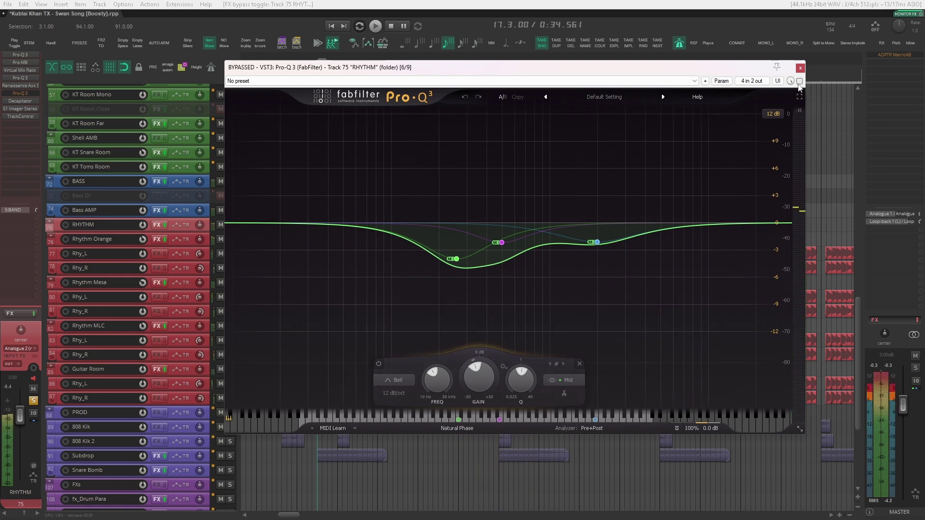
- Inspect the 497.84 Hz mid-channel cut in the RHYTHM folder's Pro-Q 3, and close the plugin
left_click_drag(740, 71, 731, 75)
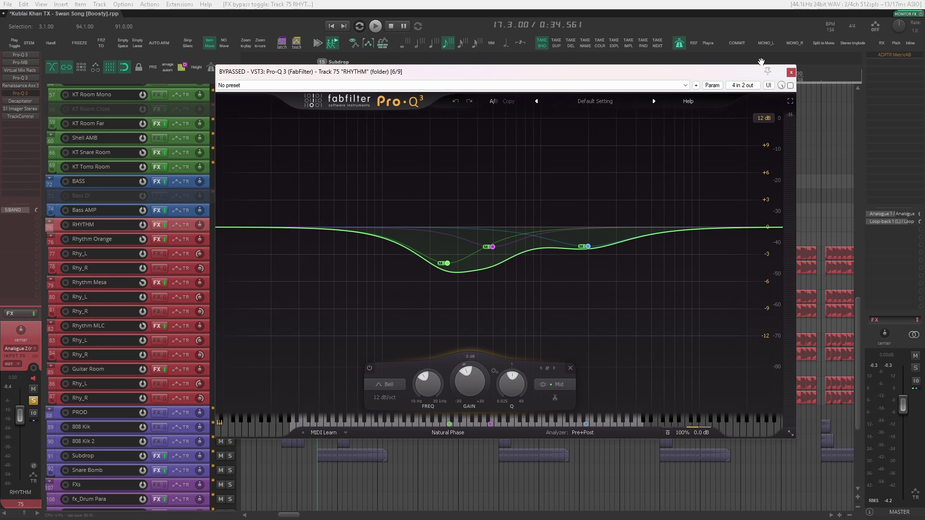
mouse_move(492, 247)
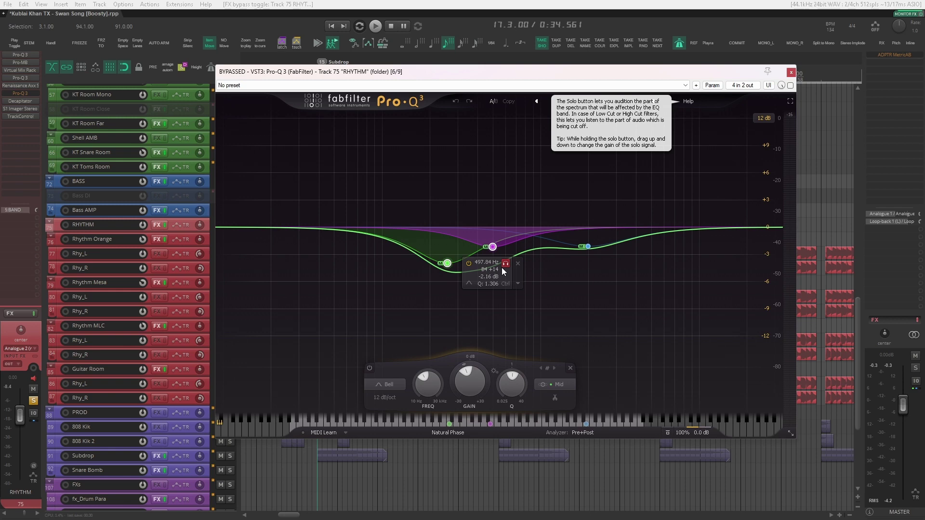
left_click(791, 73)
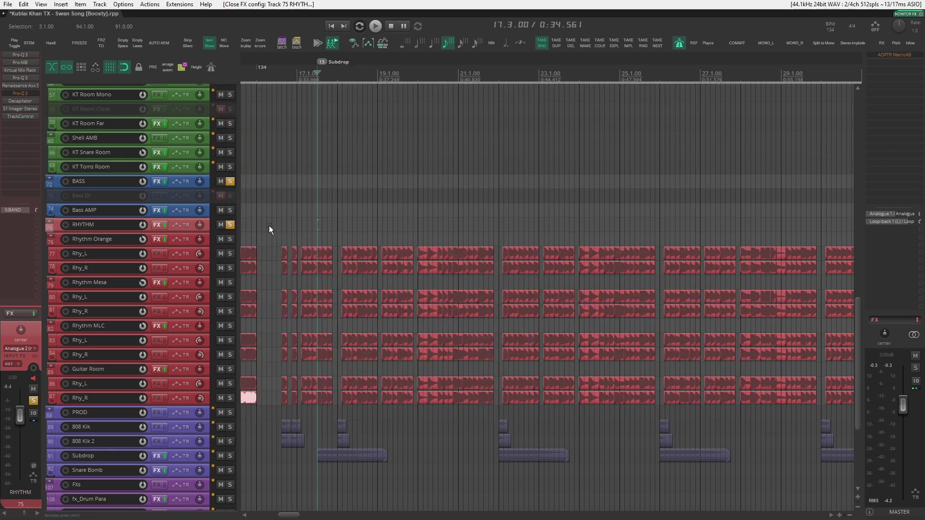
- Clear all solos, compare full-mix playback with the RHYTHM folder's sixth plugin, Pro-Q 3, bypassed and enabled, and close the plugin
left_click(230, 225)
key("space")
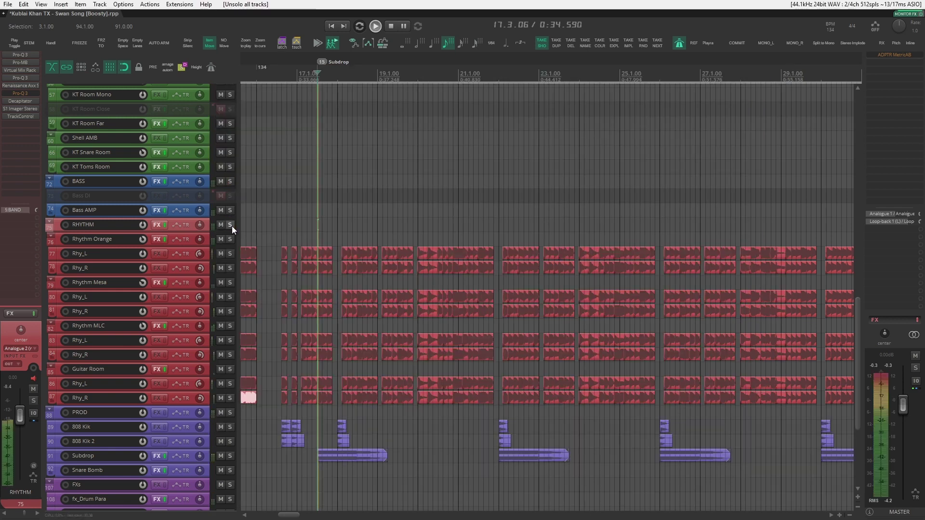
left_click(19, 93)
left_click(790, 86)
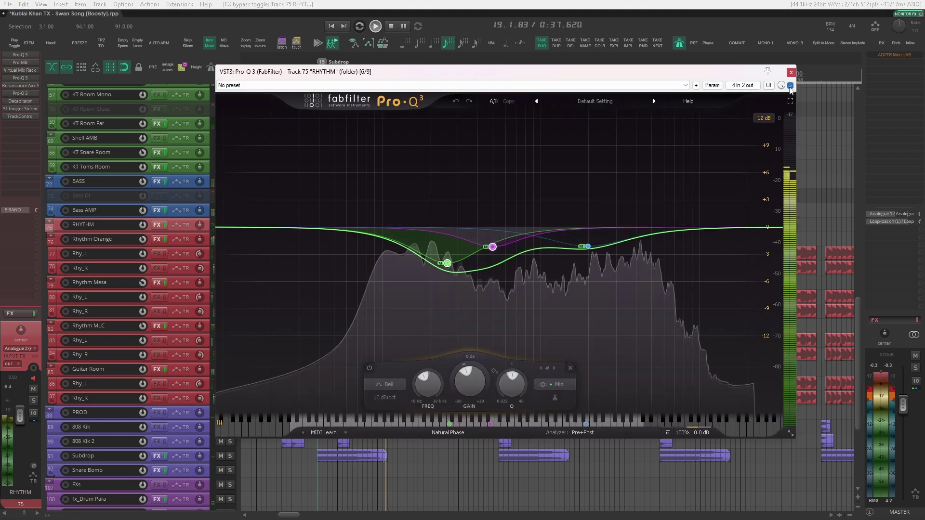
left_click(790, 86)
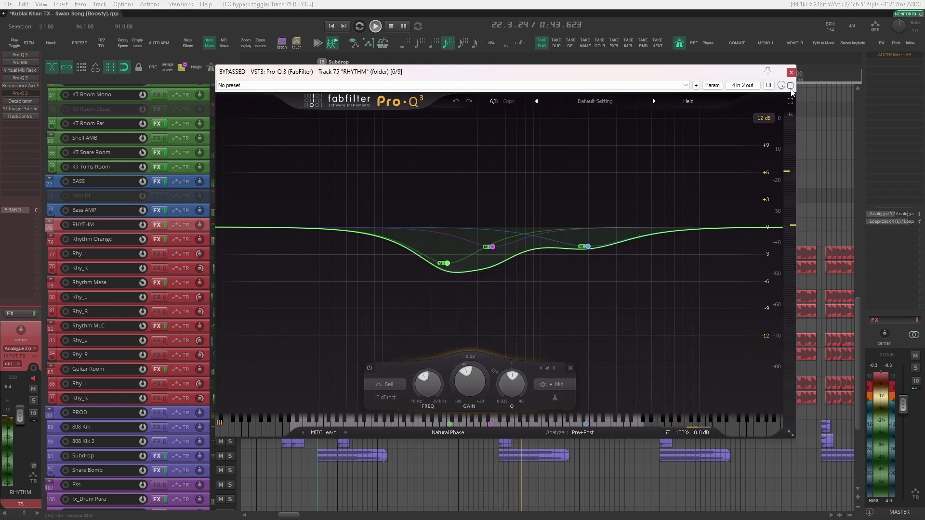
left_click(791, 85)
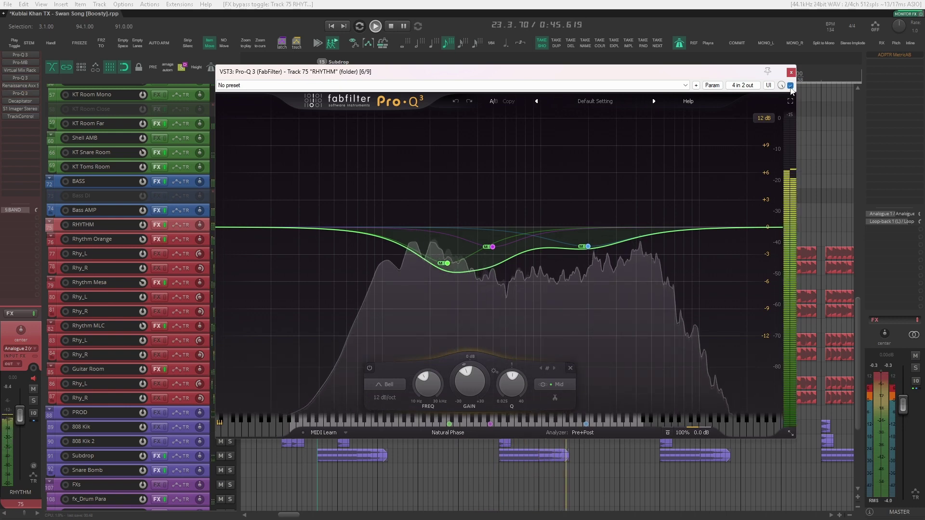
left_click(790, 86)
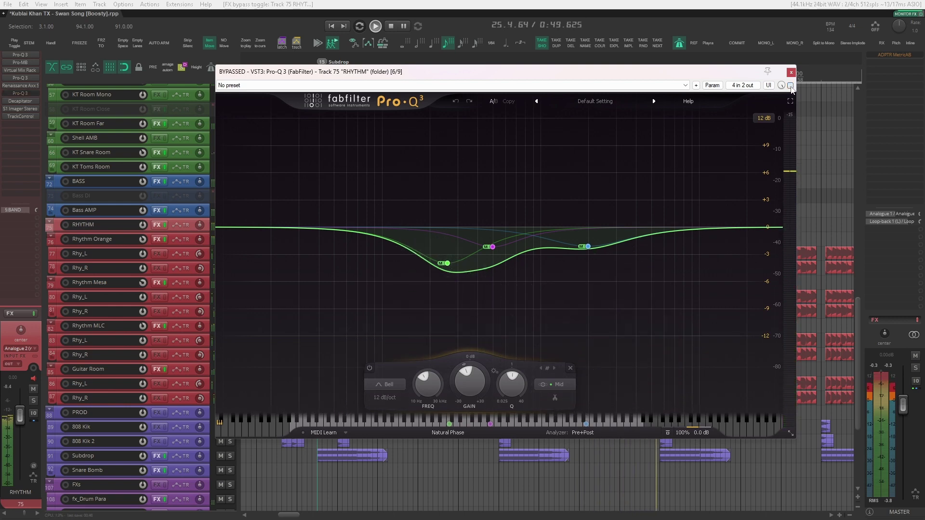
left_click(790, 85)
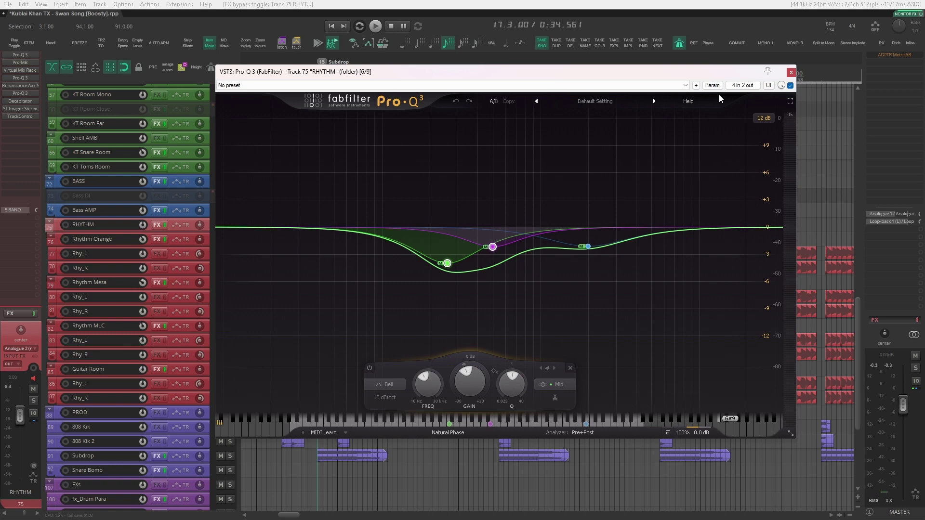
key("Escape")
- Open Trigger 2 on the Kick+ track, audition its Roundhouse Blend sample, and close the plugin
scroll(291, 244, "up", 15)
scroll(292, 247, "down", 10)
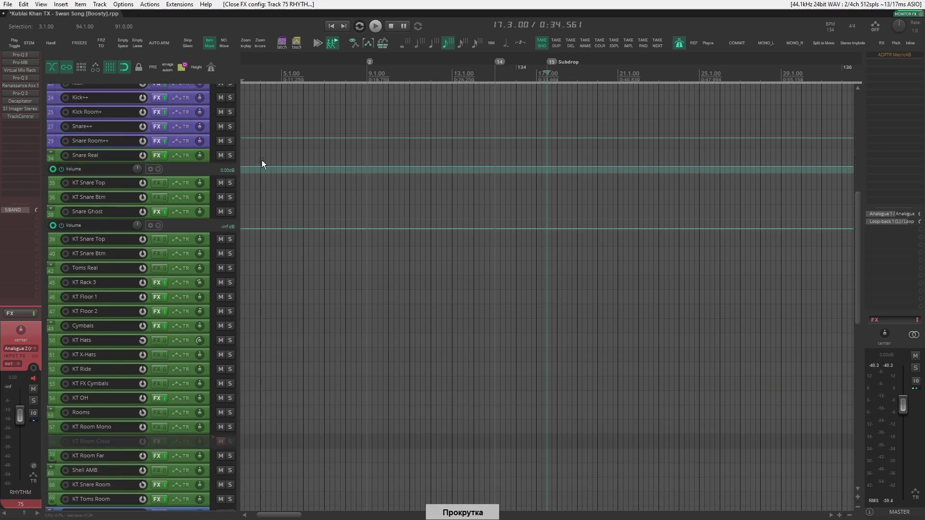
scroll(192, 235, "up", 7)
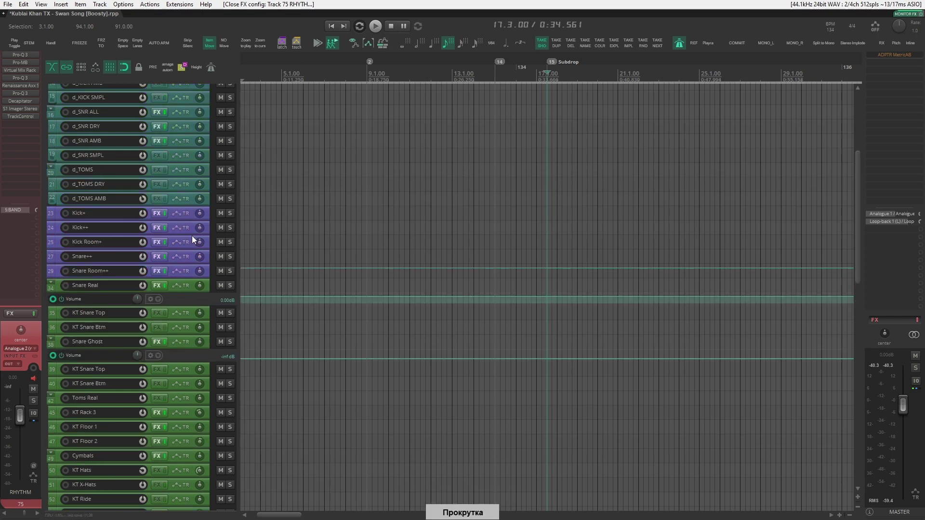
left_click(207, 370)
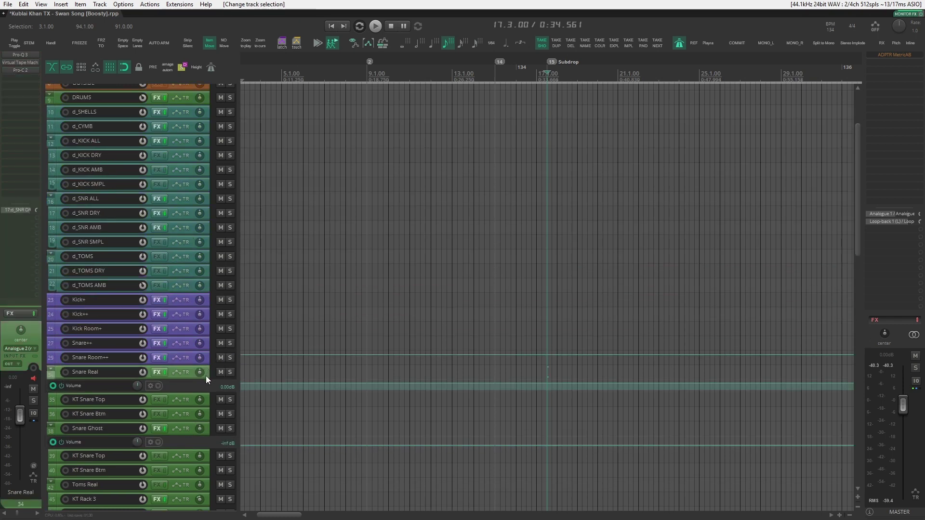
left_click(207, 303)
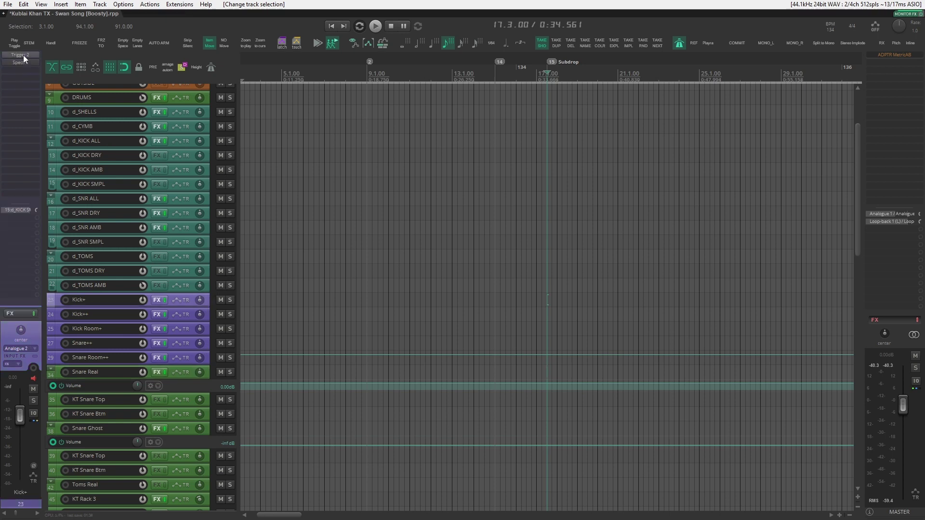
key("shift+f")
left_click_drag(533, 120, 519, 83)
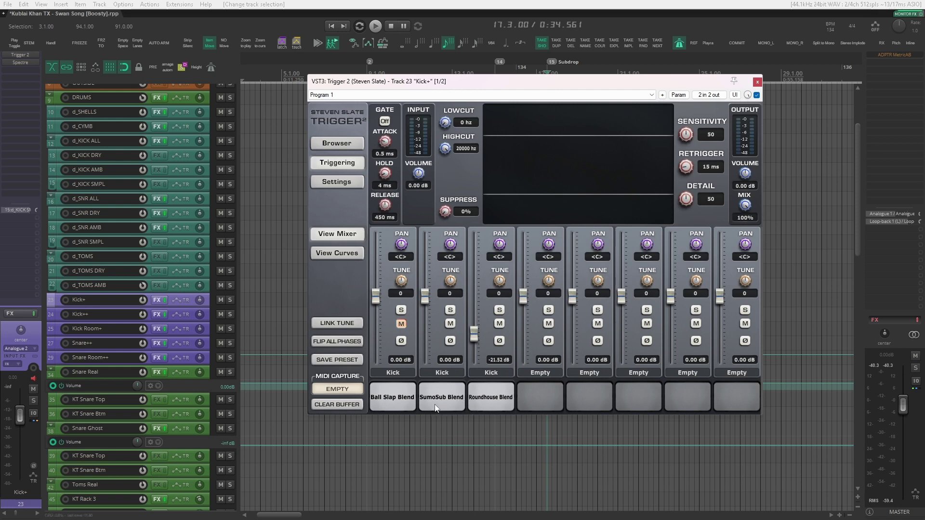
left_click(496, 404)
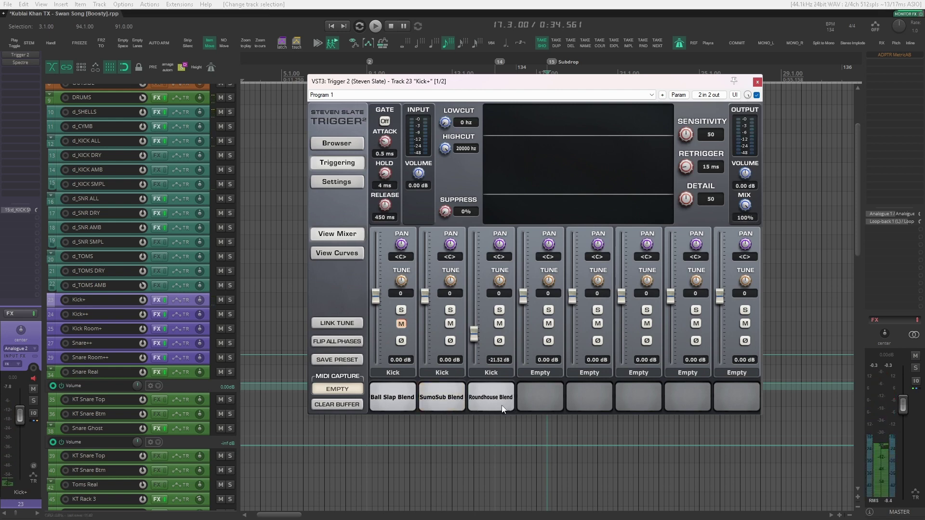
left_click(490, 398)
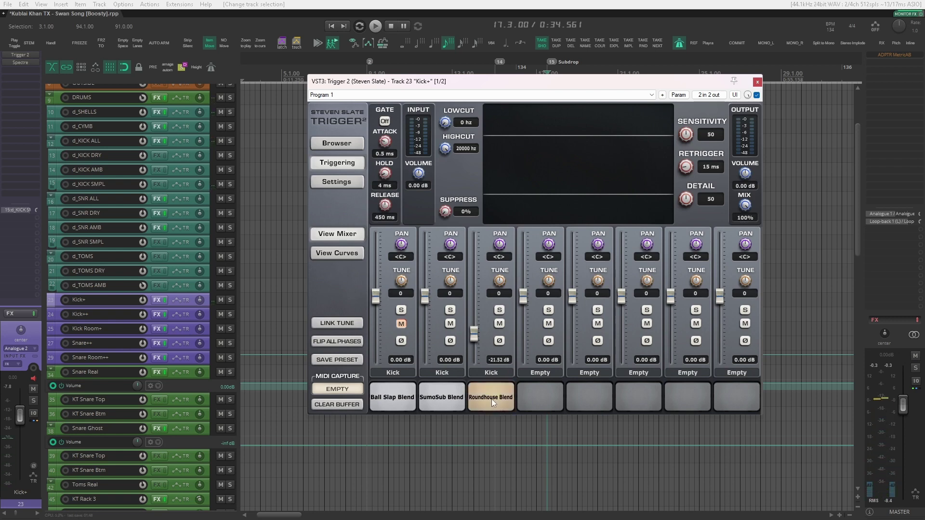
left_click(757, 82)
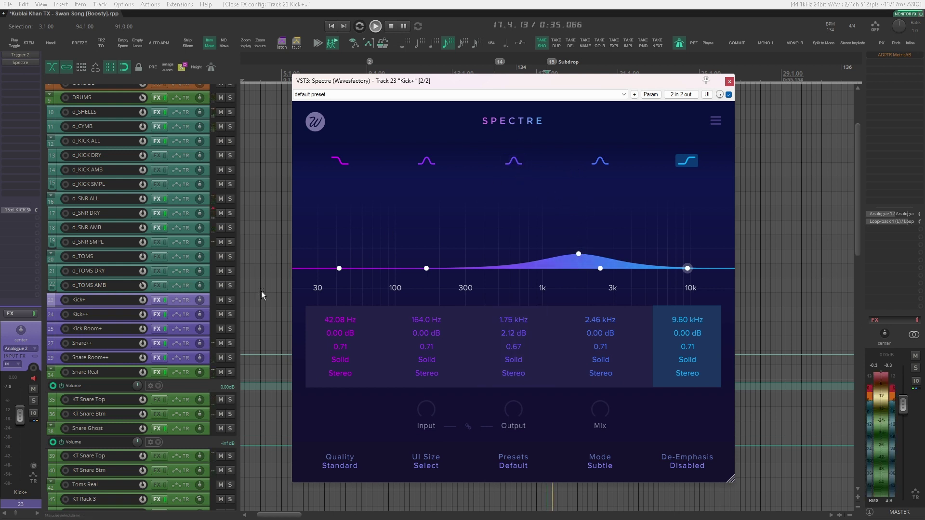
- Solo Kick+ and compare playback with Spectre's 1.75 kHz band disabled and enabled, closing the plugin and clearing the solo at the end
left_click(230, 300)
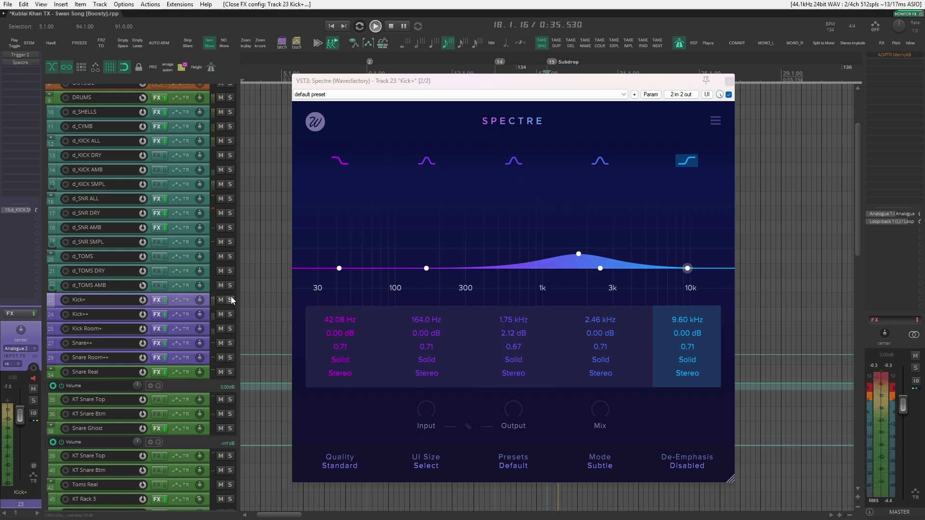
left_click(519, 161)
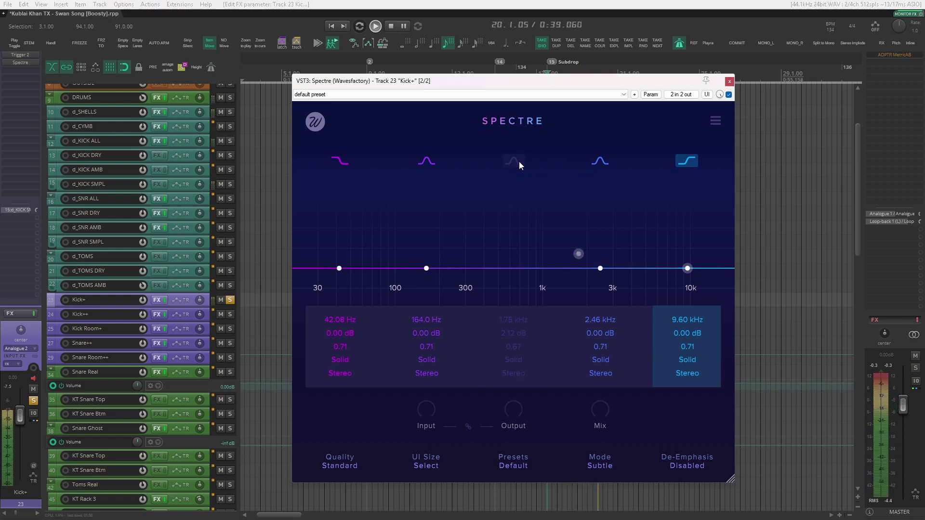
left_click(518, 161)
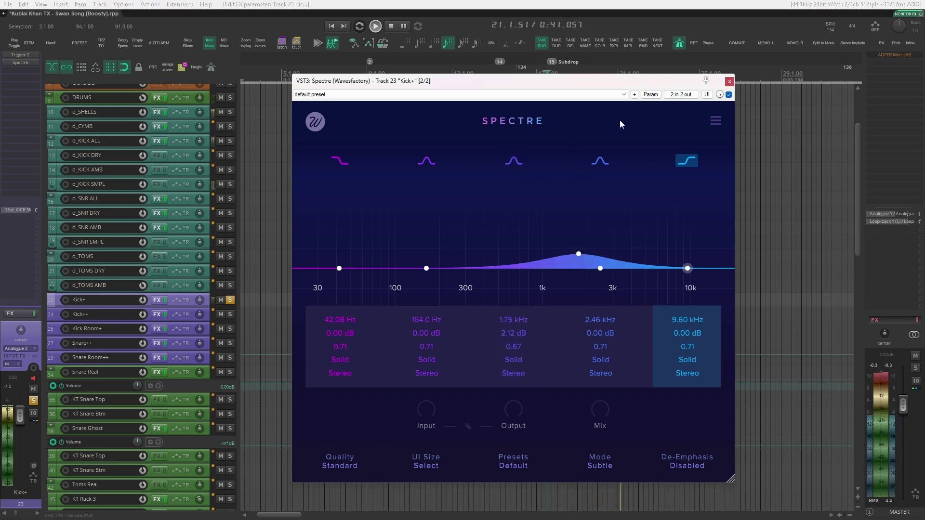
left_click(729, 81)
left_click(230, 300)
- Select and solo the Kick++ track
left_click(209, 314)
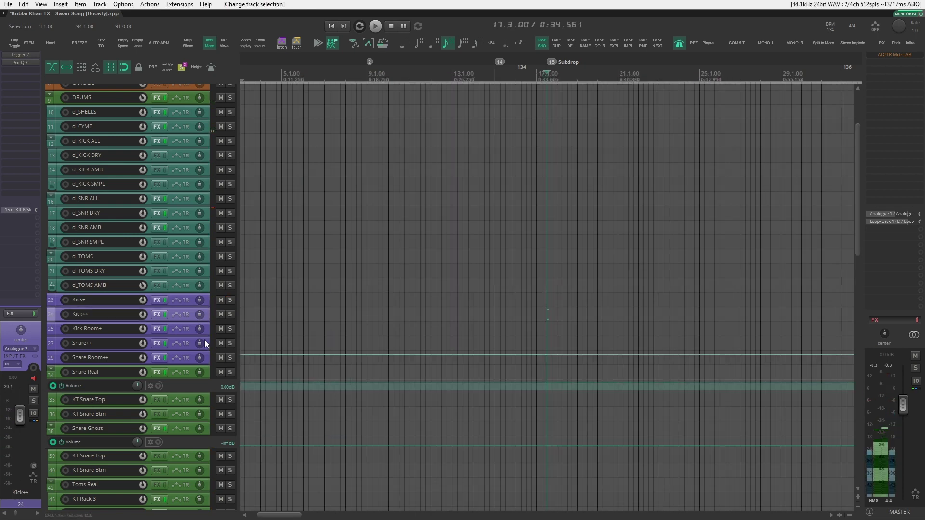
left_click(230, 314)
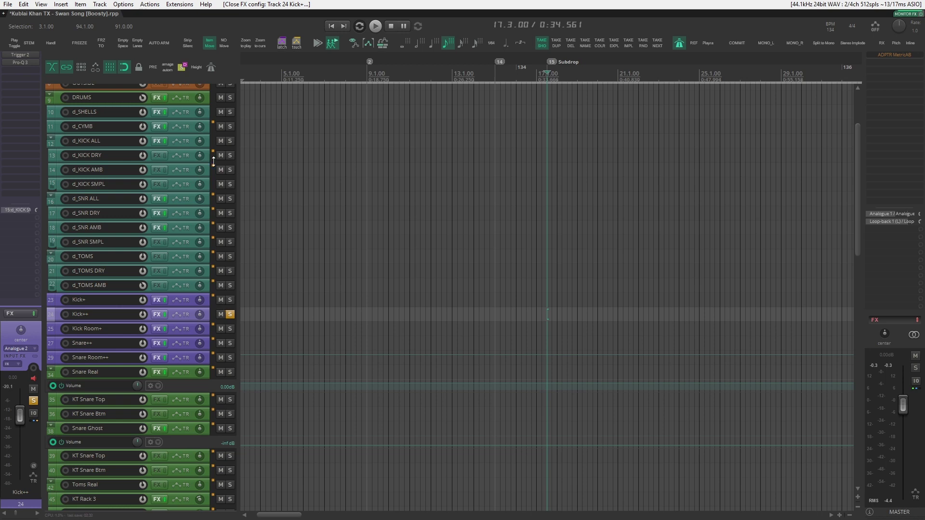
- Open Trigger 2 on the Kick++ track and audition the 07 Film Punch.wav sample
left_click(40, 56)
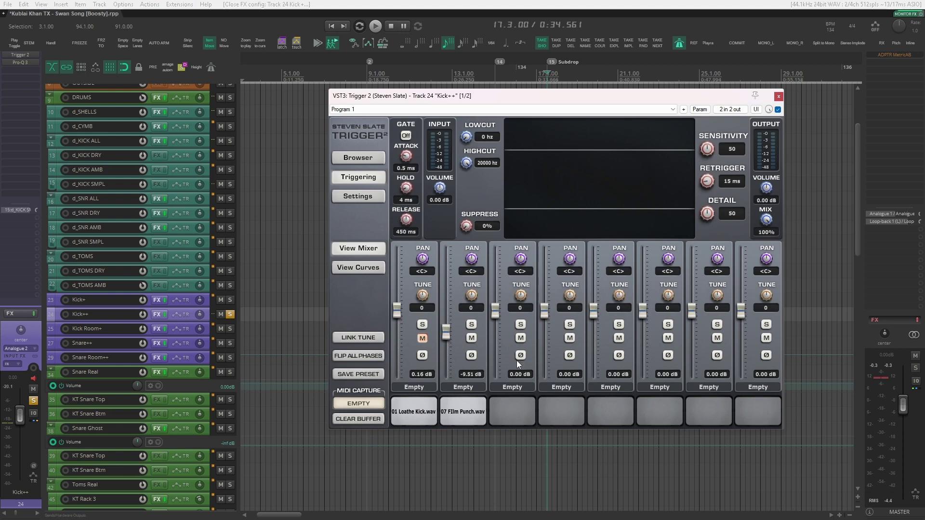
left_click(474, 414)
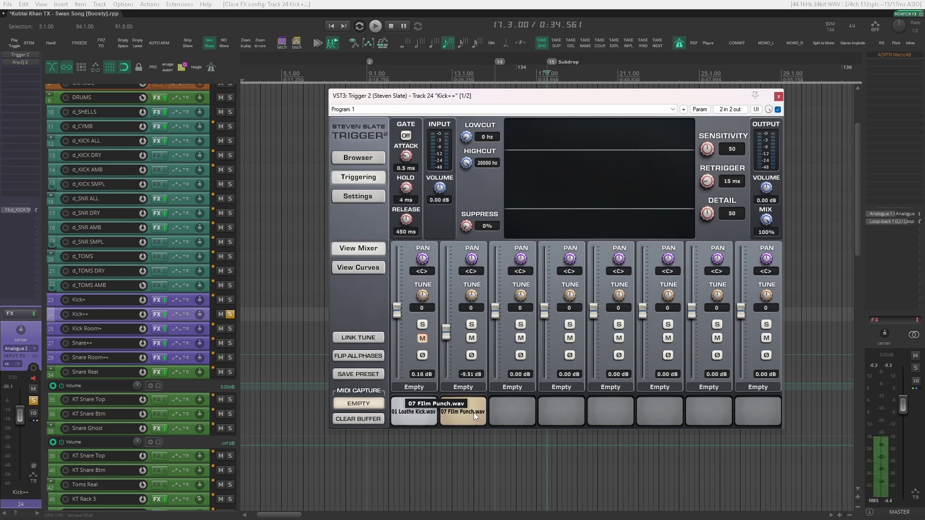
- Open Pro-Q 3 on Kick++ and compare playback with its low-shelf band bypassed and enabled
left_click(20, 62)
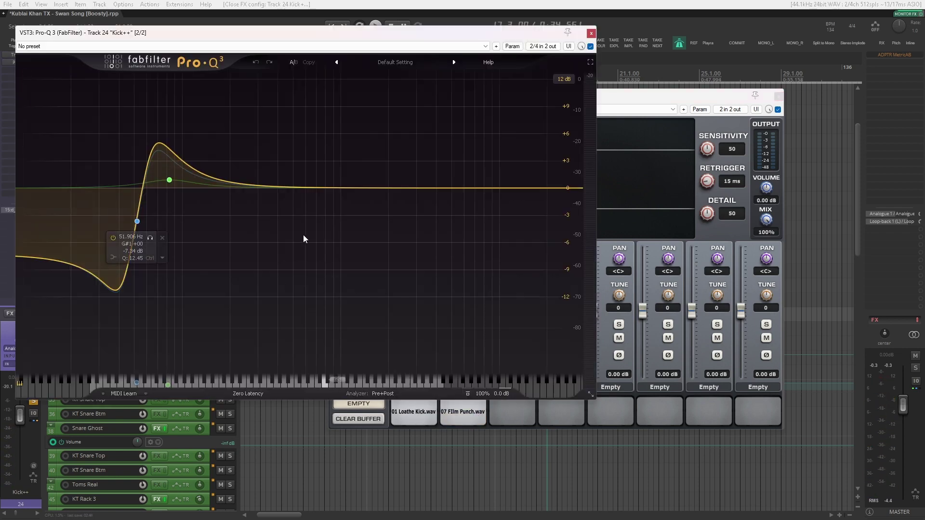
left_click_drag(217, 40, 521, 97)
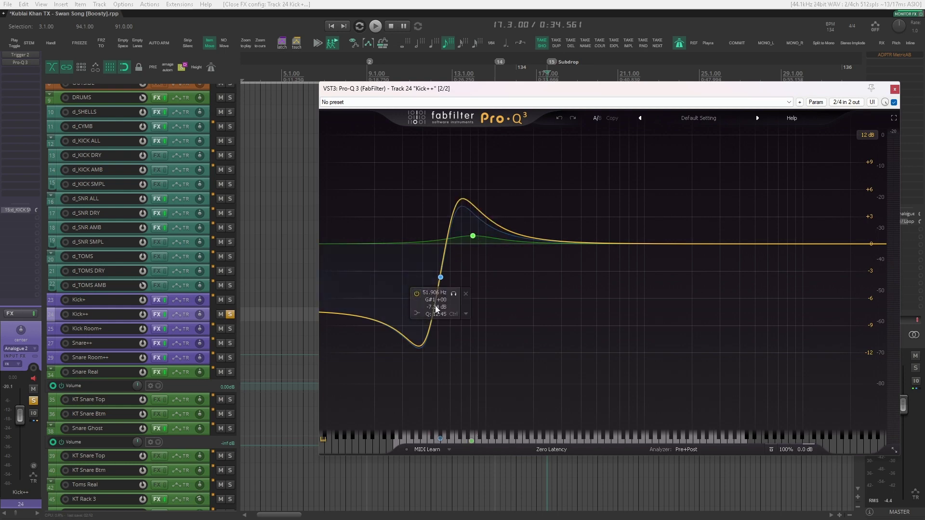
left_click(441, 277)
key("space")
left_click(417, 293)
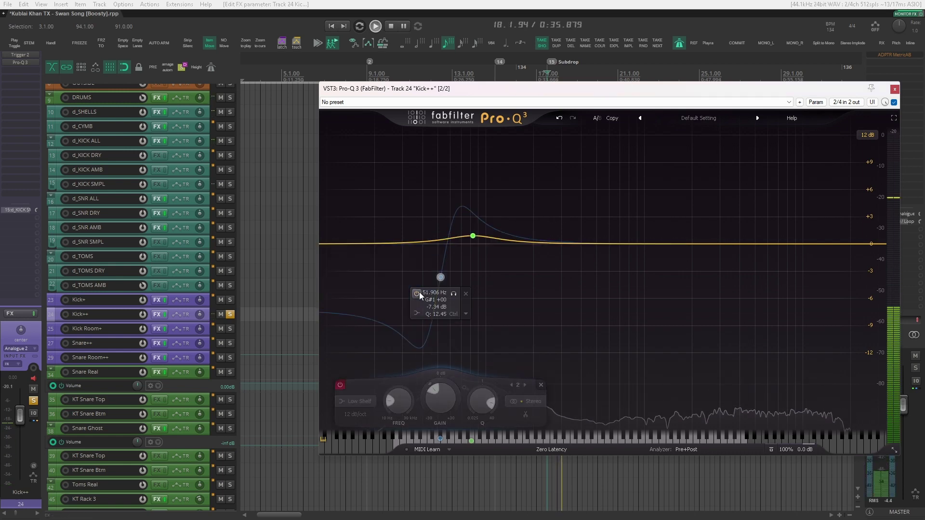
left_click(417, 292)
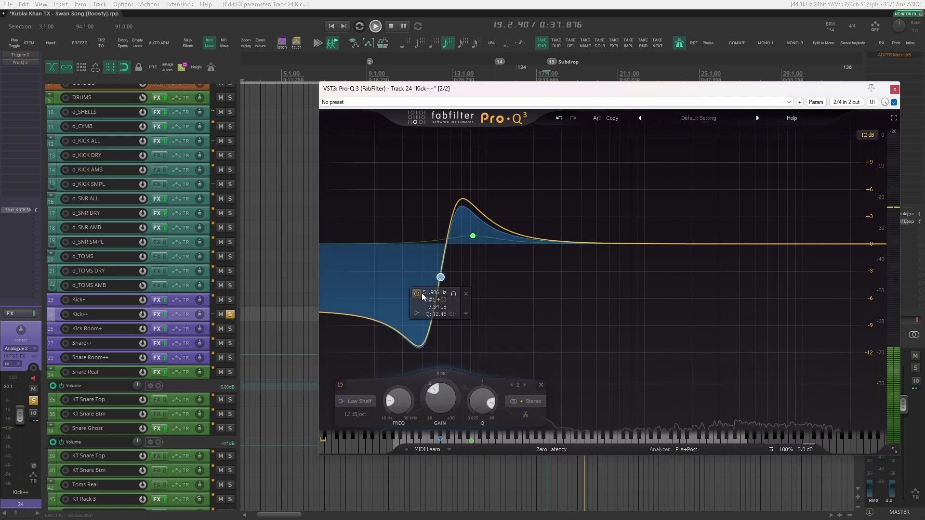
left_click(894, 89)
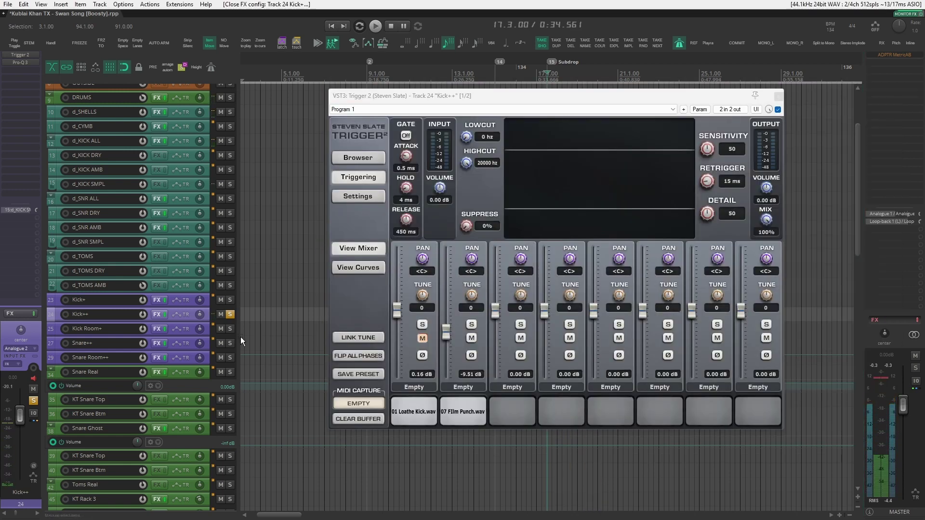
- Solo the Kick Room+ track alone and audition the KICK END.wav sample in its Trigger 2
left_click(211, 326)
left_click(222, 328)
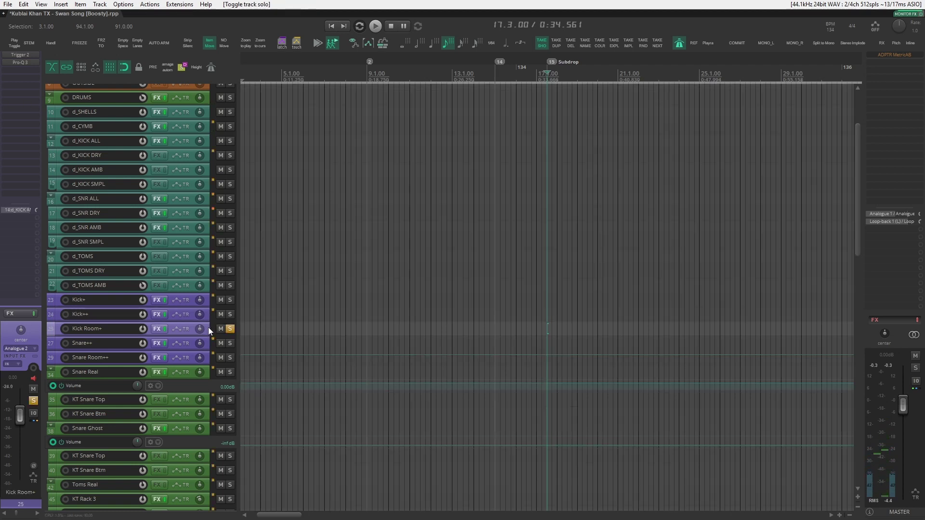
left_click(24, 56)
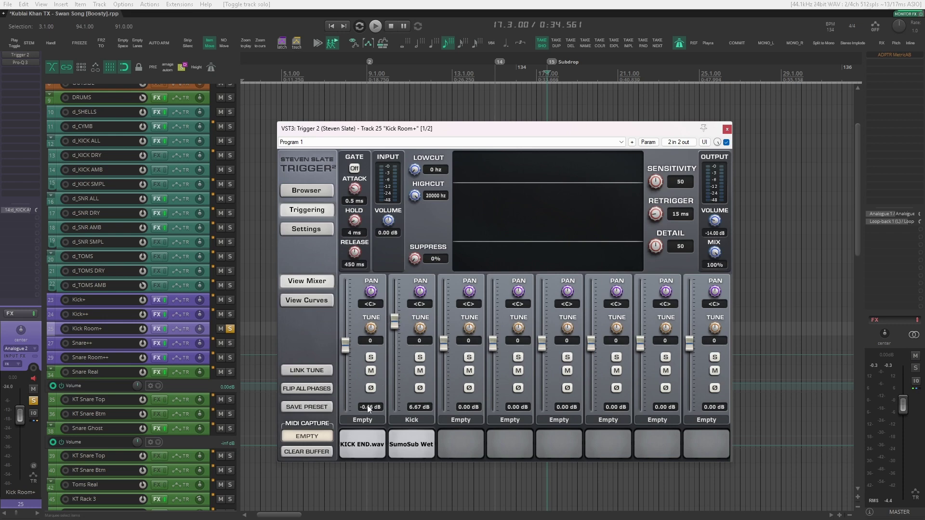
left_click(364, 452)
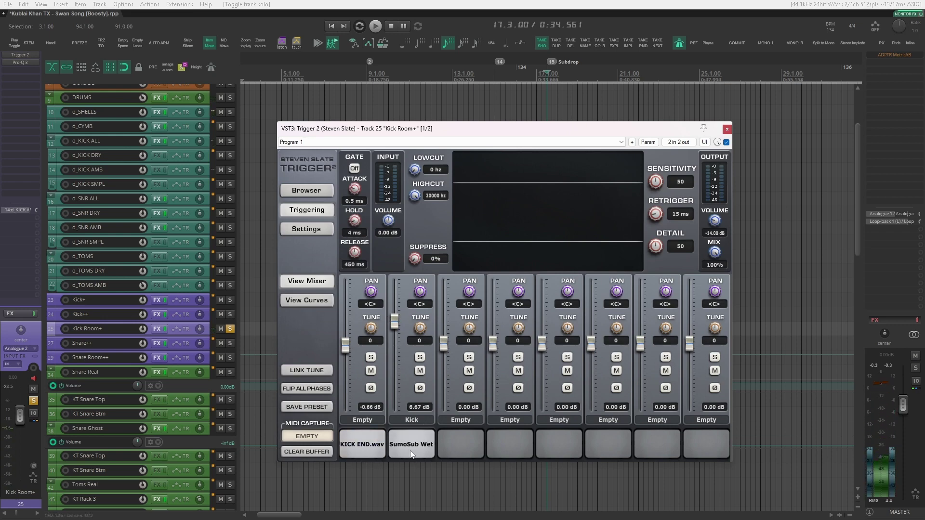
- Inspect the sample slots of Trigger 2 on the Kick+ track
left_click(209, 305)
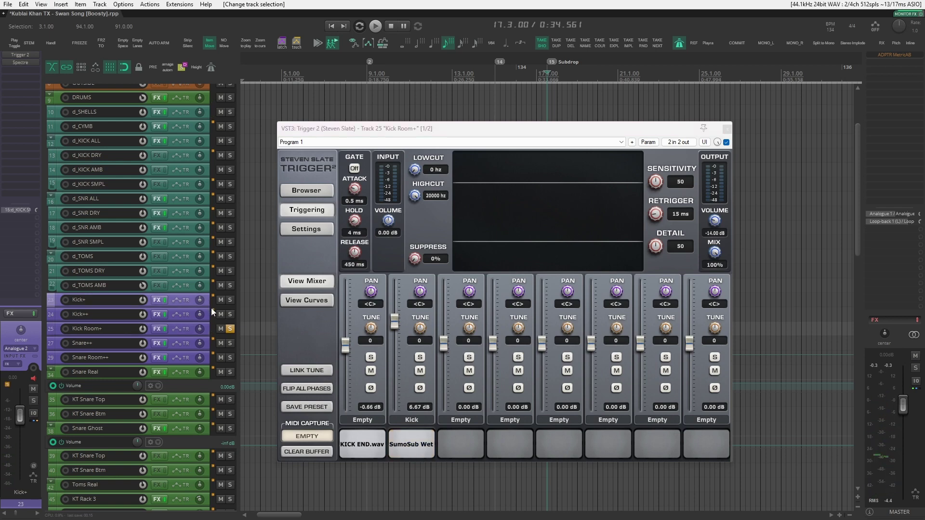
left_click(20, 55)
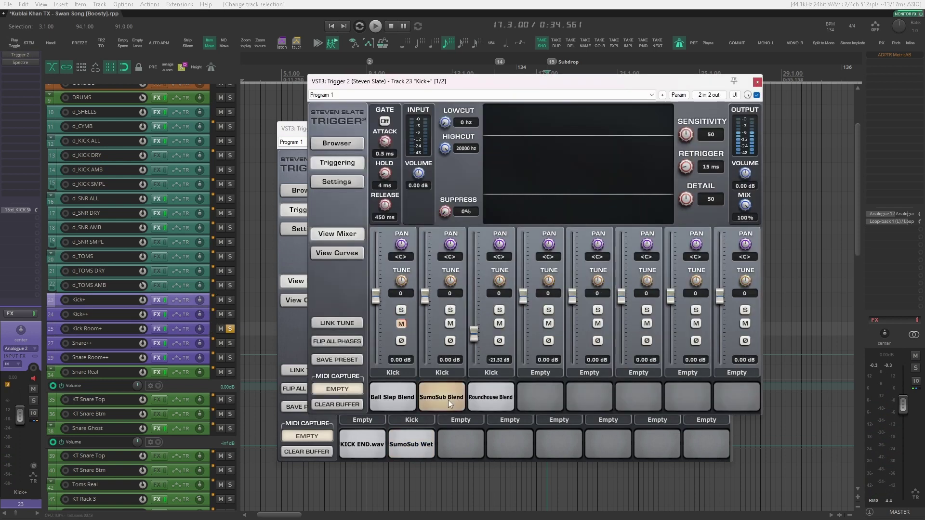
key("Escape")
- Solo Kick+ and Kick++ together with Kick Room+ and compare playback with and without the Kick++ layer
left_click(230, 300)
left_click(230, 314)
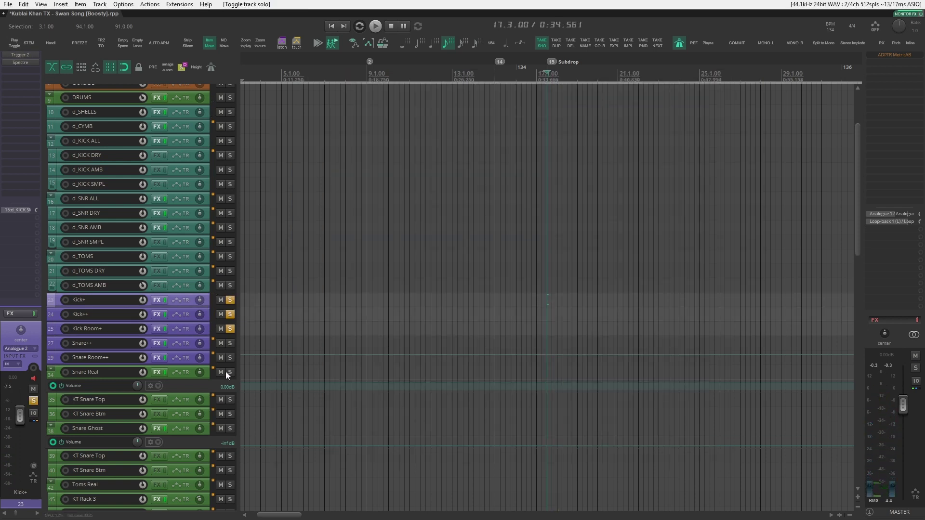
key("space")
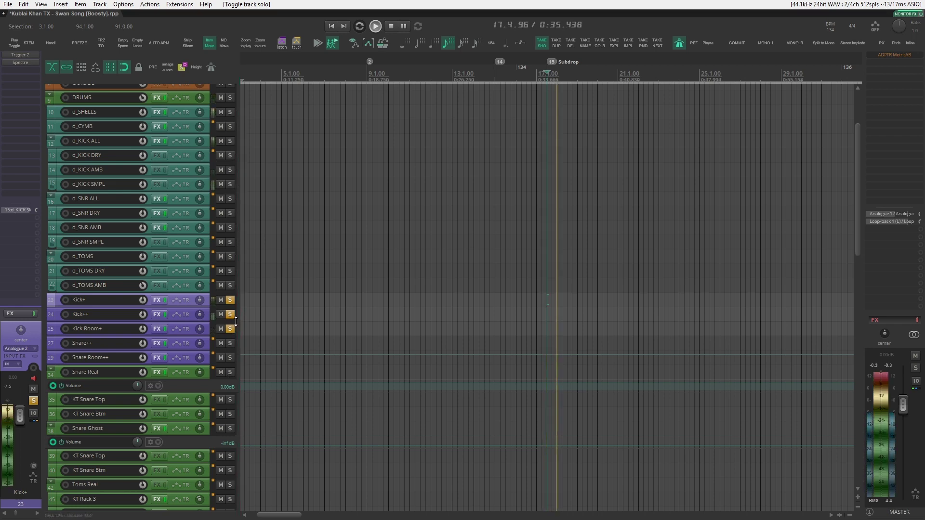
left_click(230, 314)
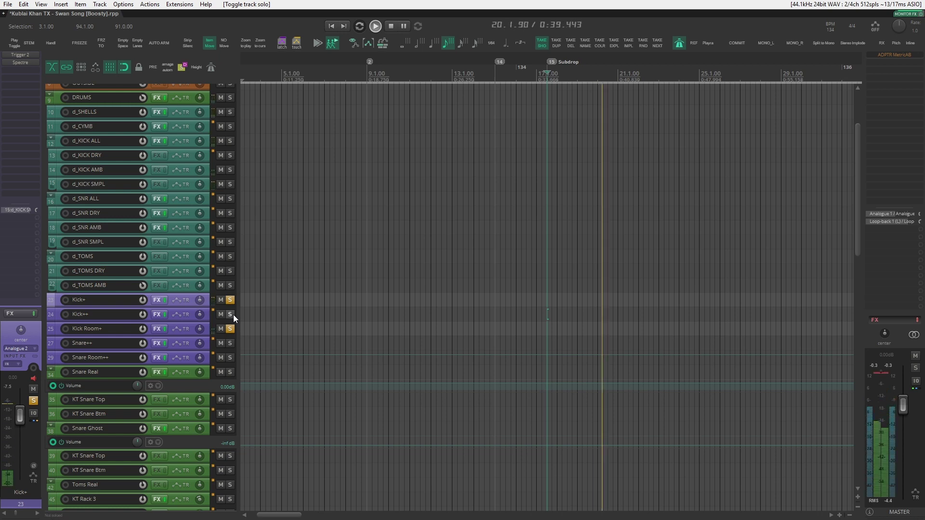
left_click(233, 315)
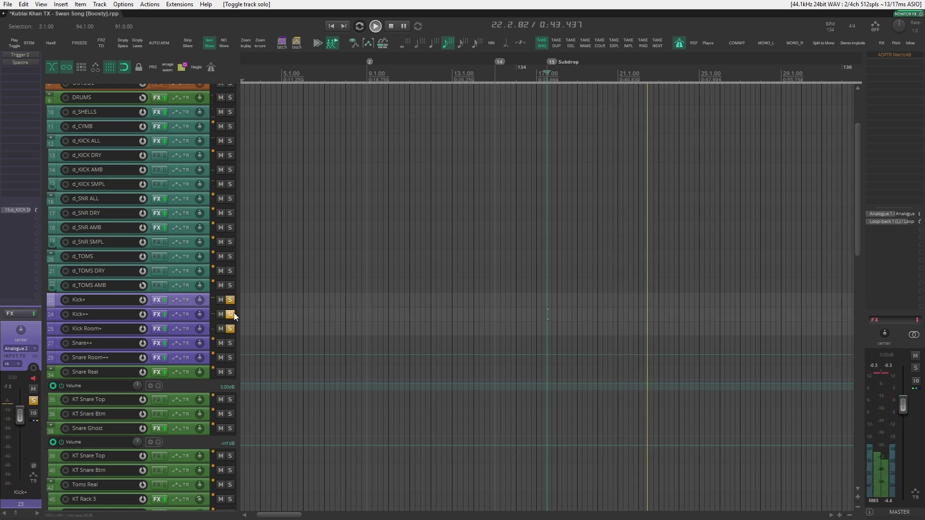
key("space")
- Review the Trigger 2 settings on the Kick++ track and close the plugin
left_click(207, 311)
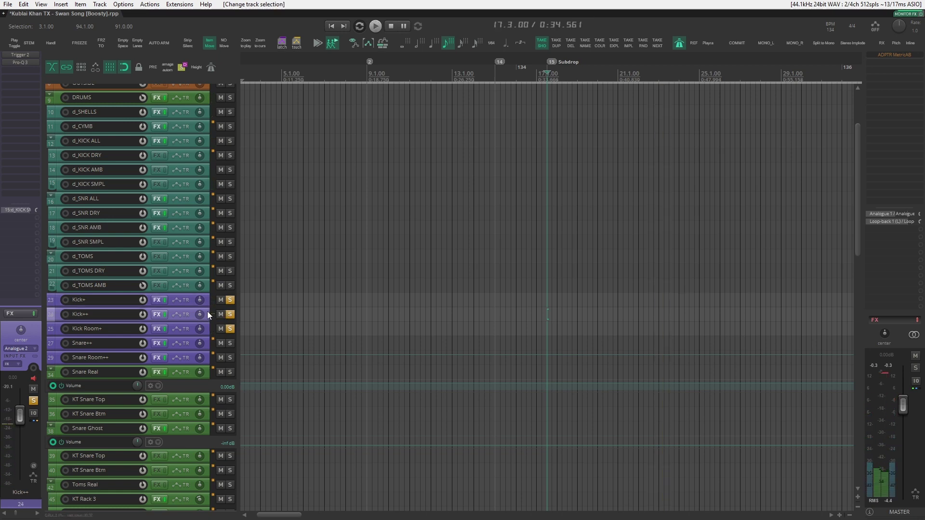
left_click(27, 53)
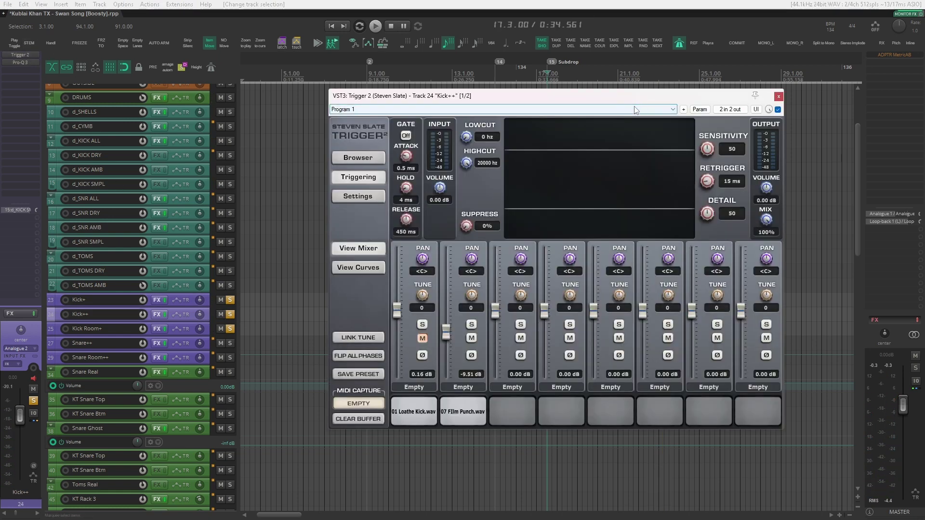
left_click(779, 97)
- Select the Kick+ track and compare the soloed kick samples with and without Kick Room+
left_click(207, 297)
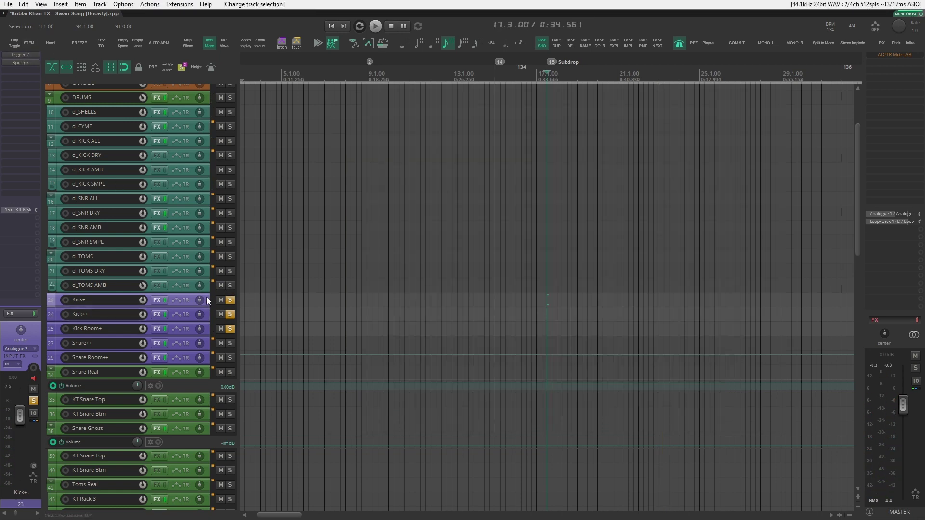
left_click(230, 328)
key("space")
left_click(233, 329)
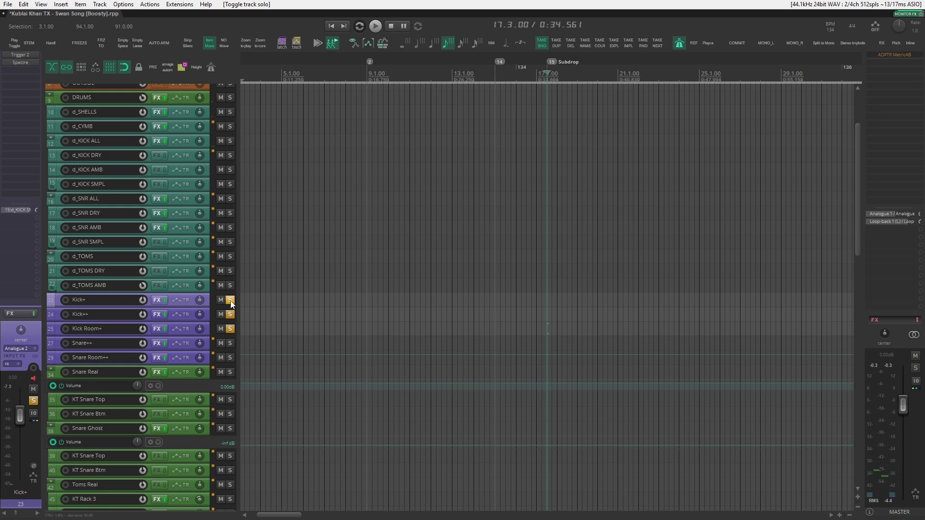
- Clear the solos on the kick sample tracks and solo the d_KICK ALL bus
left_click(229, 328)
left_click(206, 141)
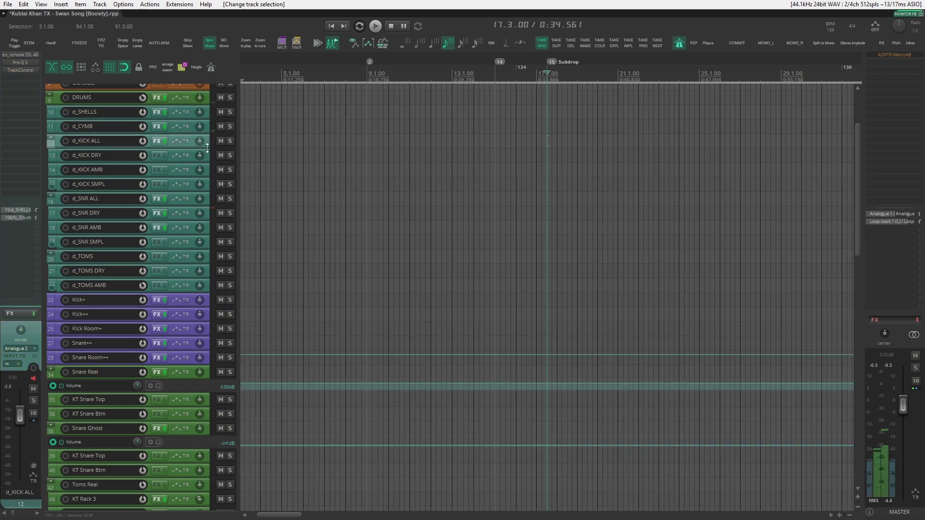
left_click(230, 141)
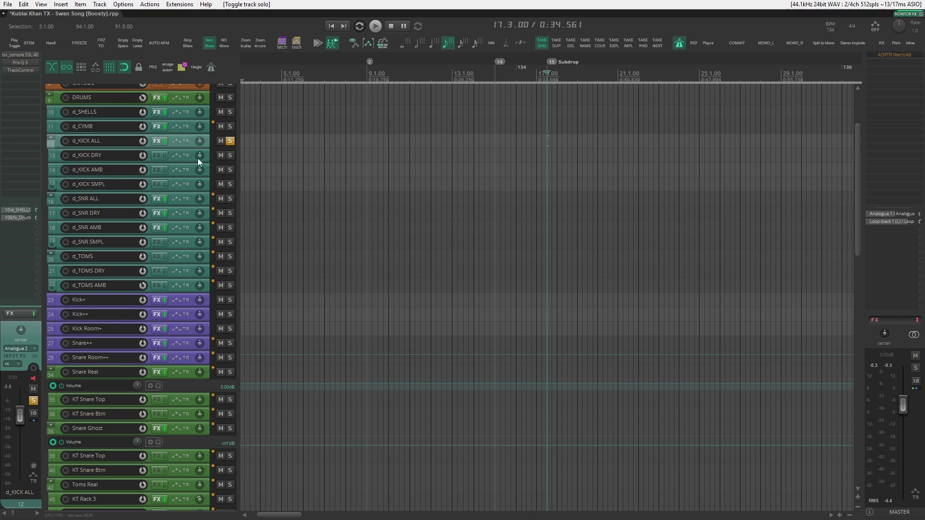
- Open bx_console SSL 4000 E on d_KICK ALL and compare playback with its EQ section off and on
left_click(21, 54)
left_click_drag(237, 52, 507, 87)
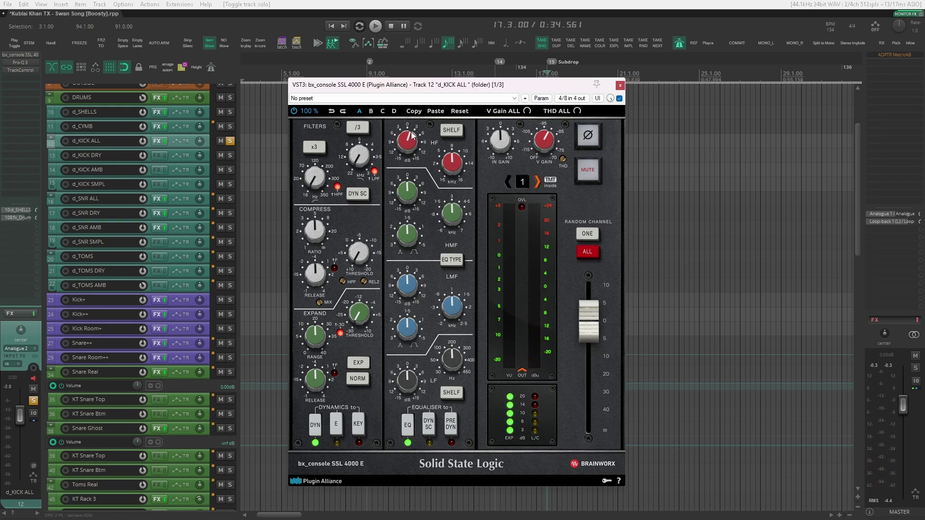
left_click(410, 427)
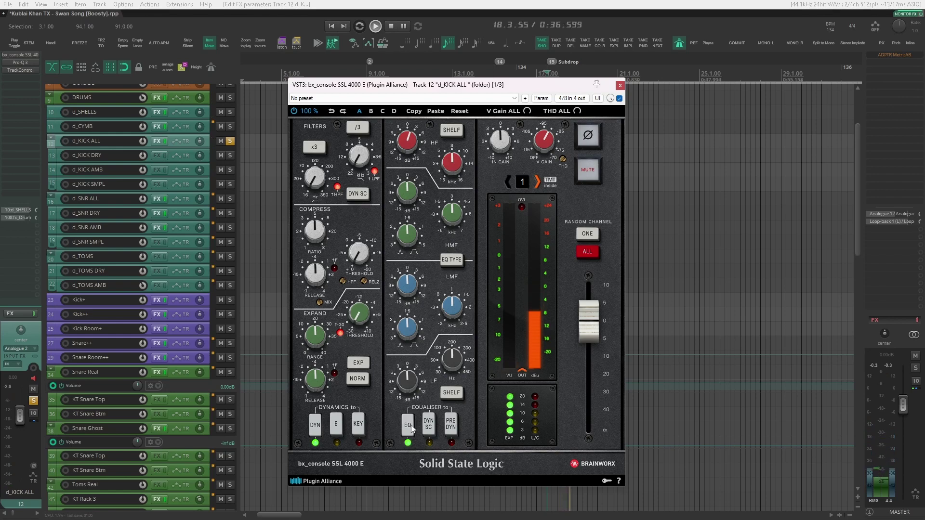
key("Escape")
key("space")
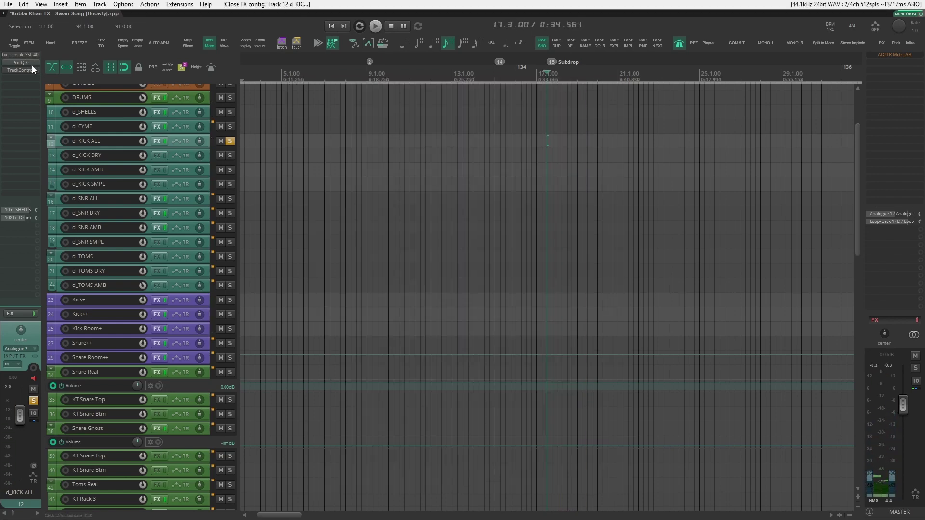
- Open Pro-Q 3 on d_KICK ALL and compare playback with the two narrow high-frequency cuts bypassed and enabled
left_click(27, 65)
left_click_drag(536, 95, 574, 86)
left_click(561, 279)
key("space")
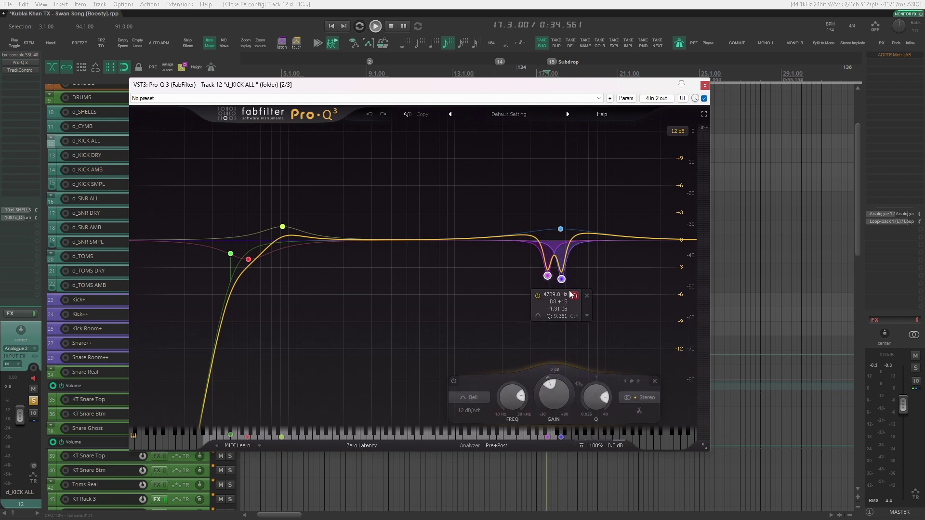
left_click(537, 295)
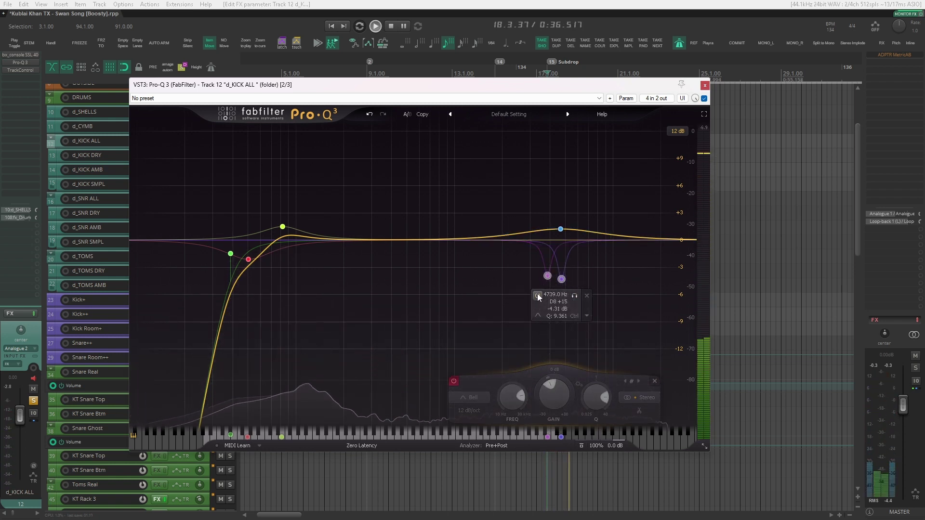
left_click(538, 295)
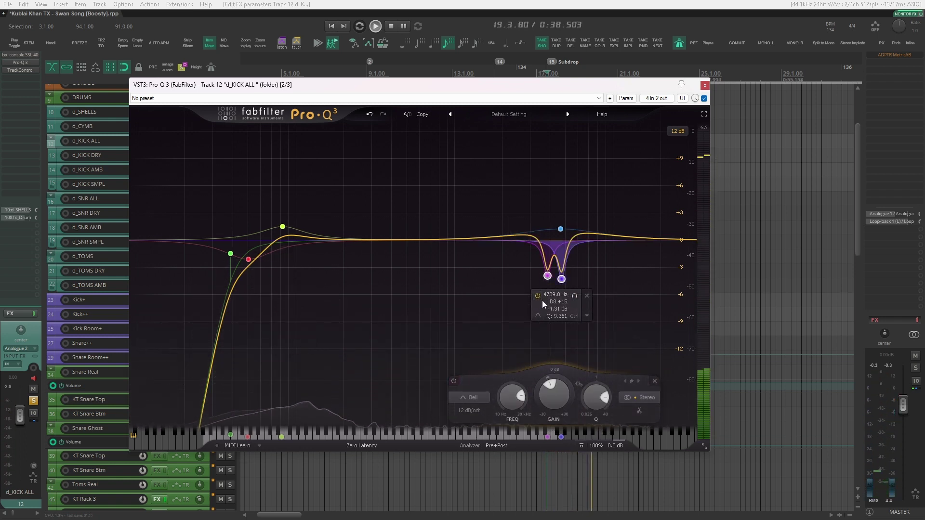
- Listen in isolation to the 4739 Hz cut and the low-cut band in Pro-Q 3
left_click(575, 295)
left_click(574, 295)
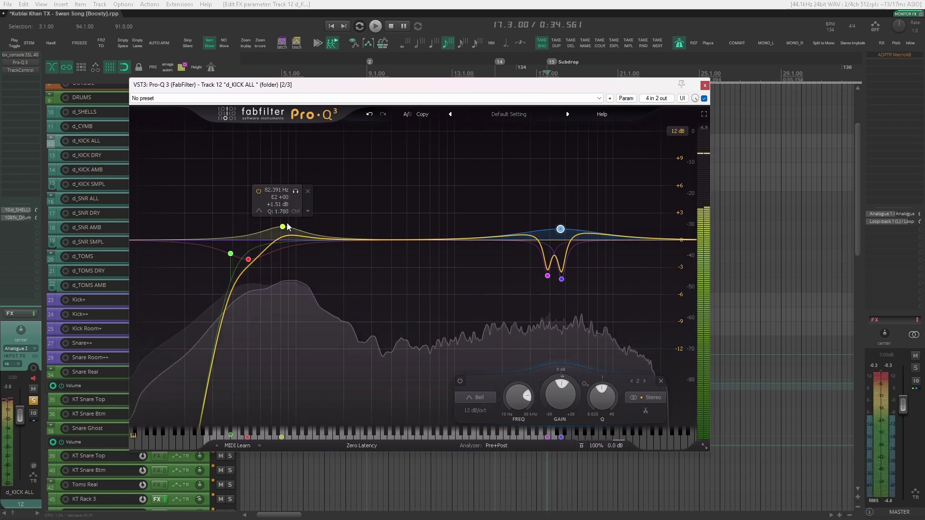
left_click(231, 254)
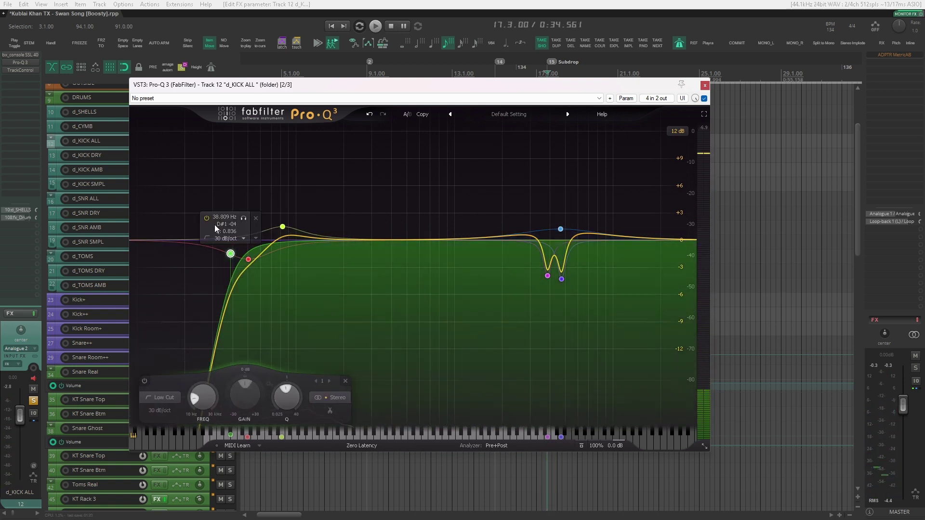
left_click(243, 218)
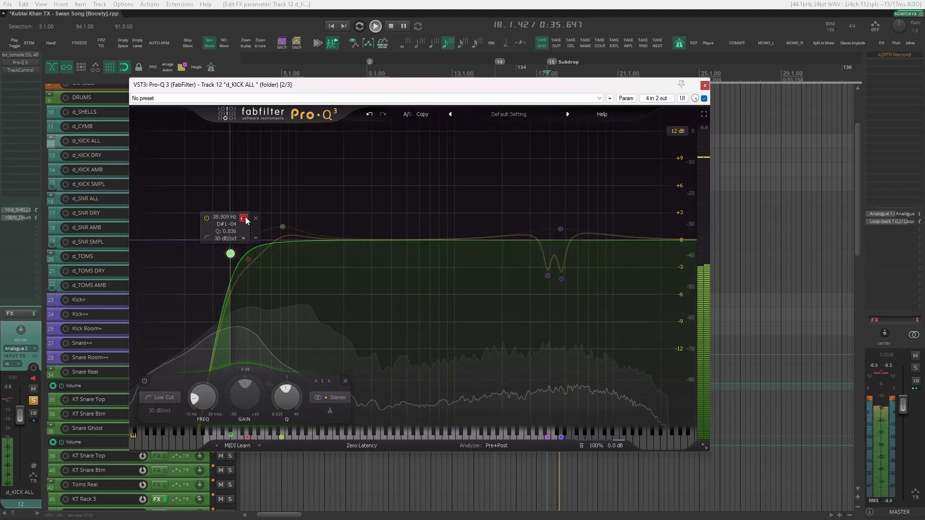
- Compare playback with the 50 Hz bell cut bypassed and enabled
left_click(248, 260)
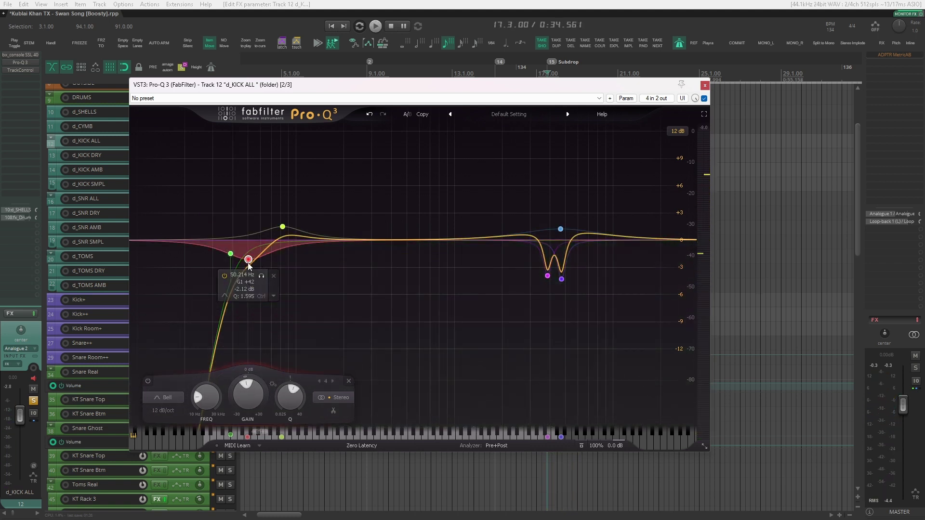
left_click(225, 276)
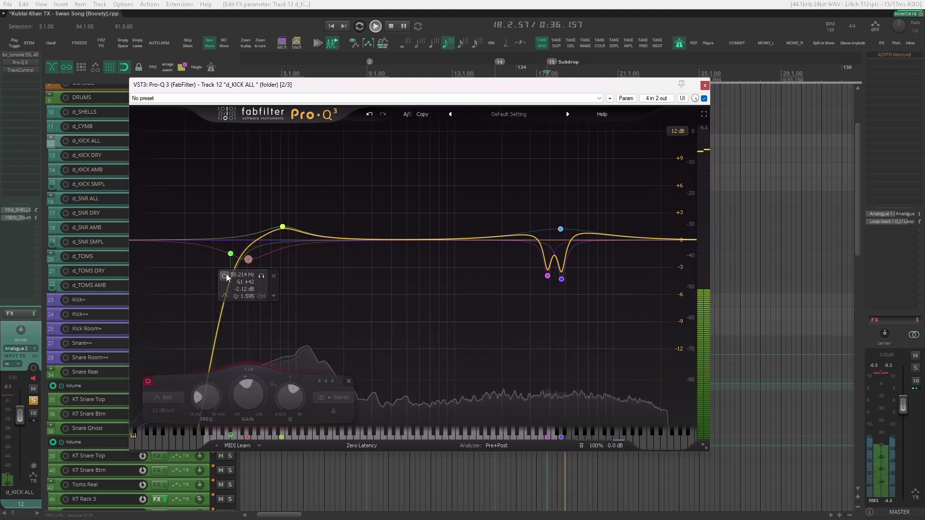
left_click(226, 274)
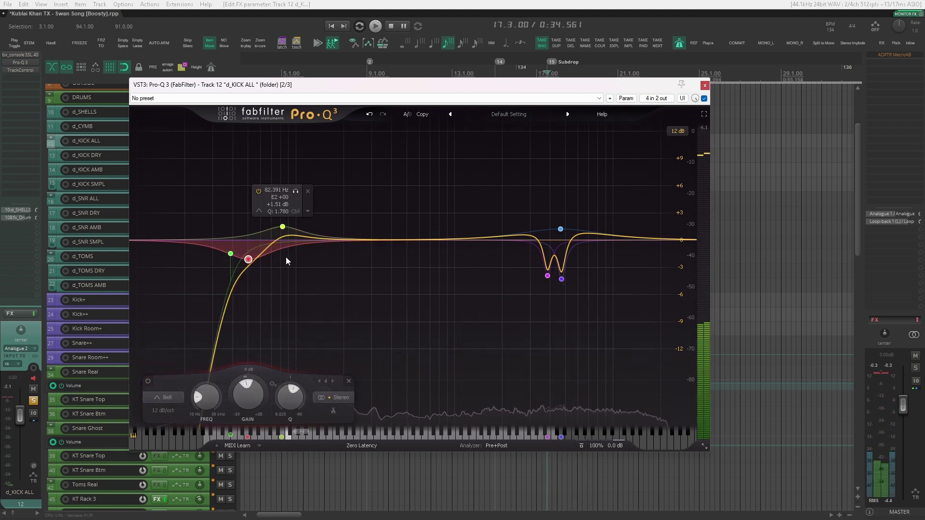
- Compare playback with the 82.391 Hz boost bypassed and enabled, and close Pro-Q 3 on d_KICK ALL
left_click(284, 227)
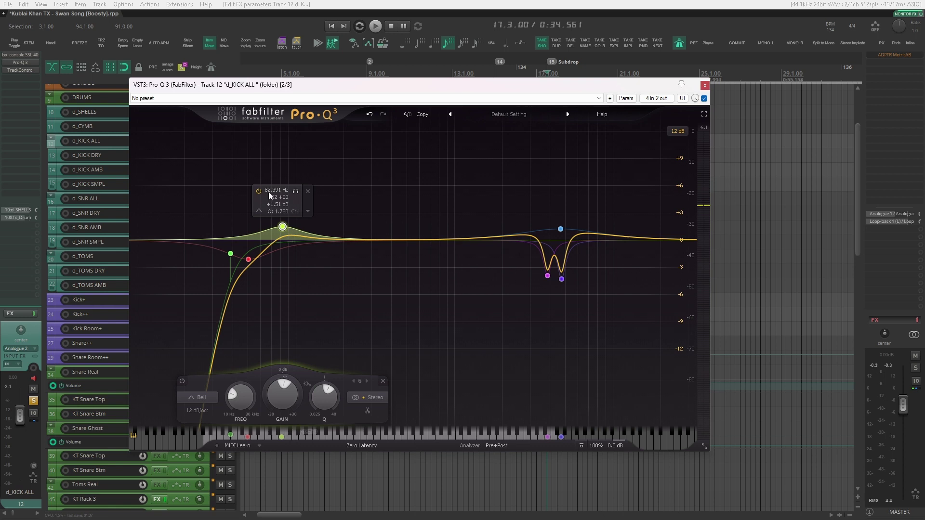
key("space")
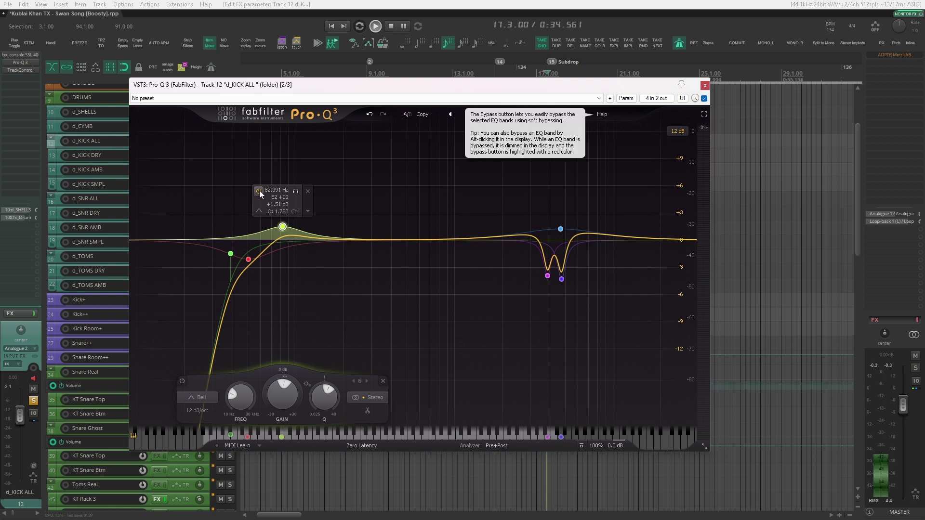
left_click(258, 191)
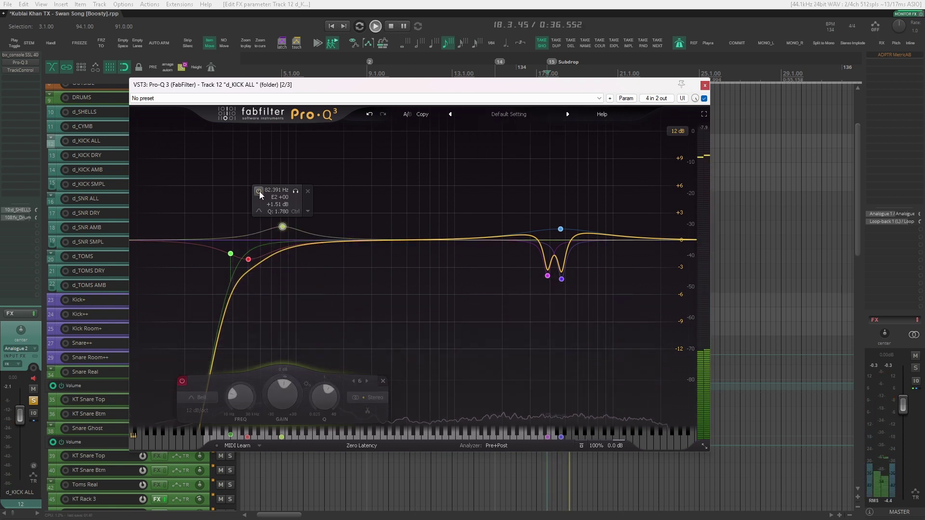
left_click(259, 191)
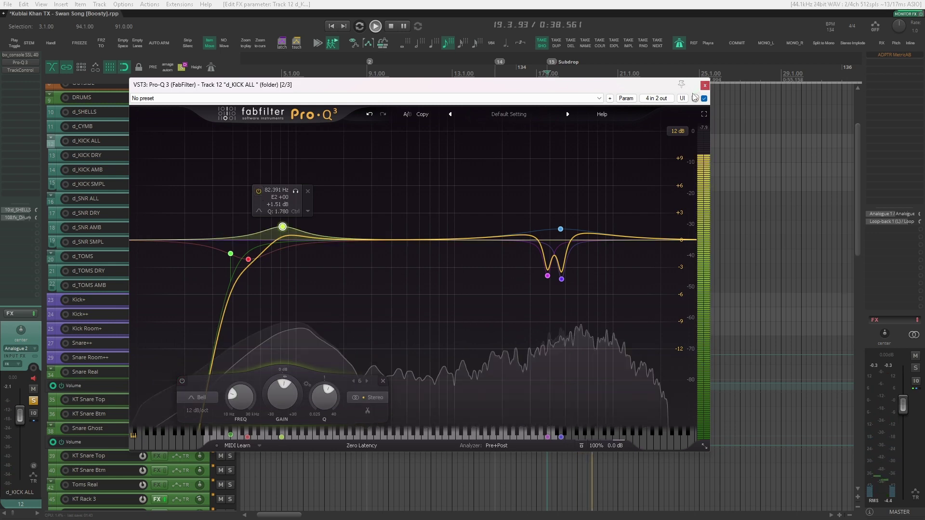
left_click(704, 85)
key("space")
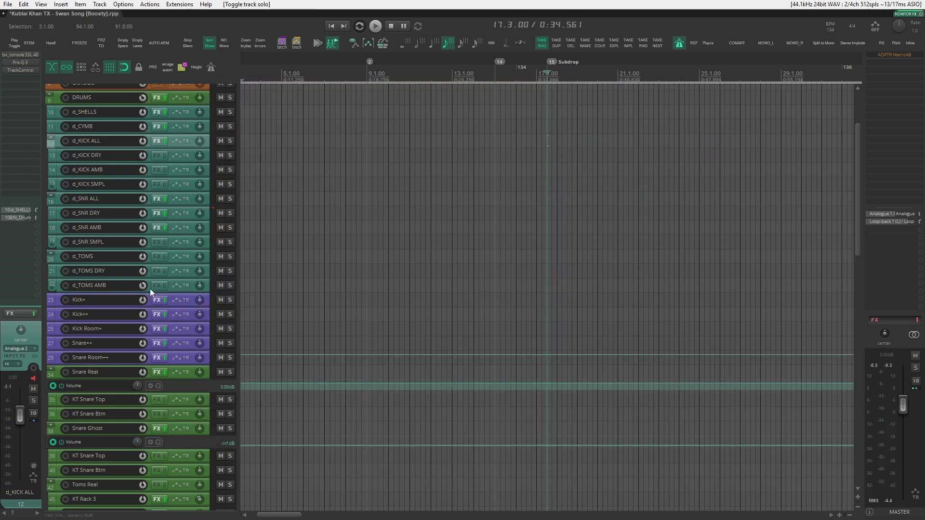
- Open Pro-Q 3 on the Snare Real track and compare soloed playback with the 487.87 Hz cut bypassed and enabled
scroll(150, 233, "down", 3)
left_click(21, 55)
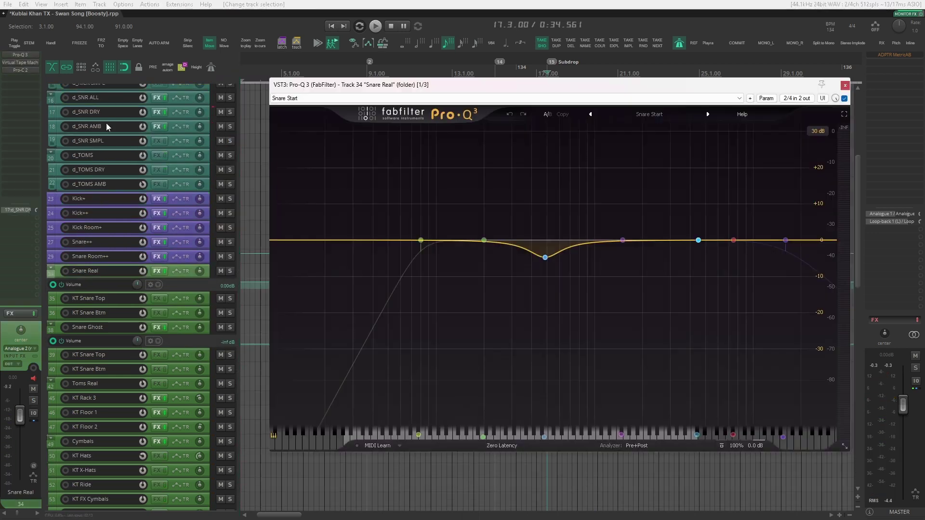
left_click_drag(538, 91, 524, 78)
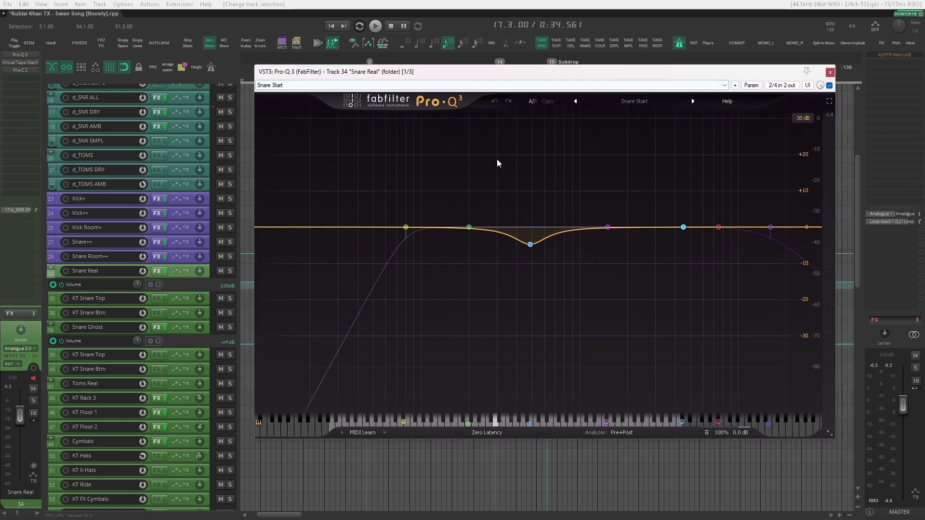
left_click(530, 244)
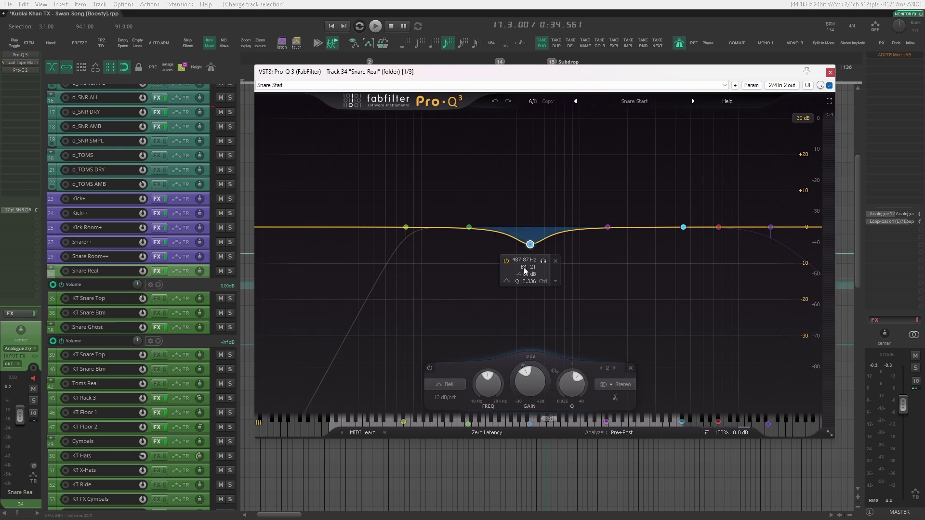
key("space")
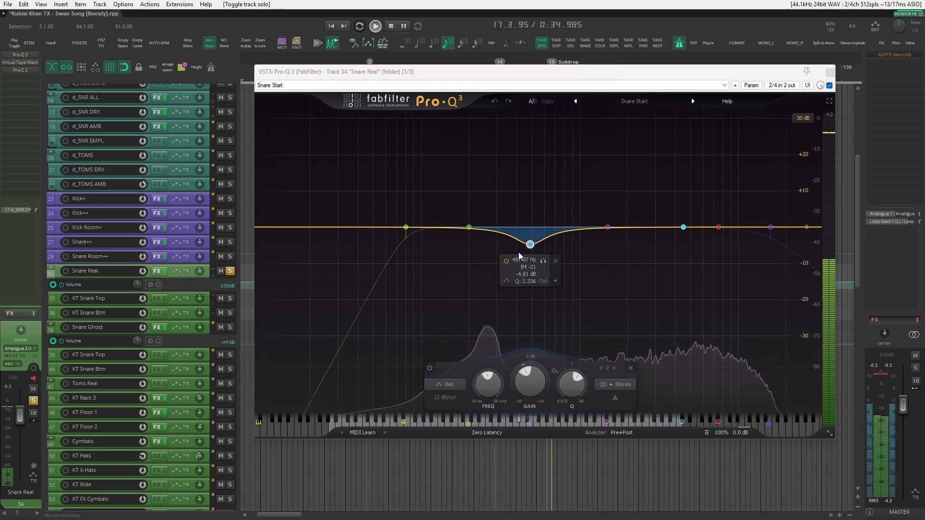
left_click(509, 260)
left_click(508, 260)
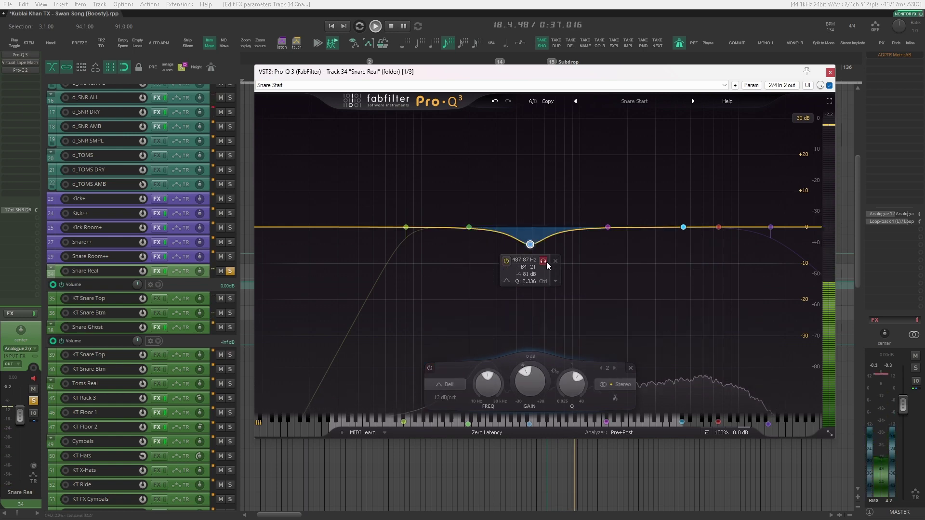
- Listen to the 487.87 Hz band in isolation, restore the full signal, and close Pro-Q 3 on Snare Real
left_click(544, 262)
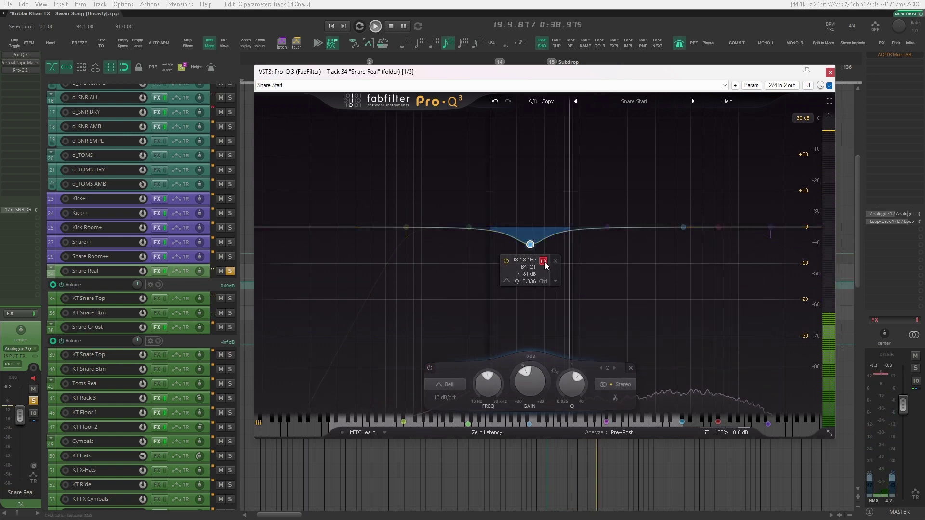
left_click(544, 262)
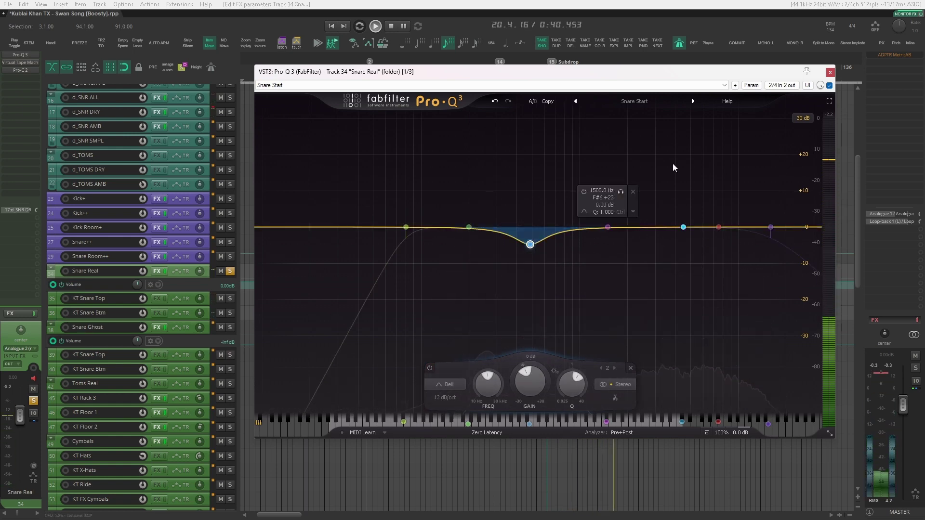
left_click(830, 73)
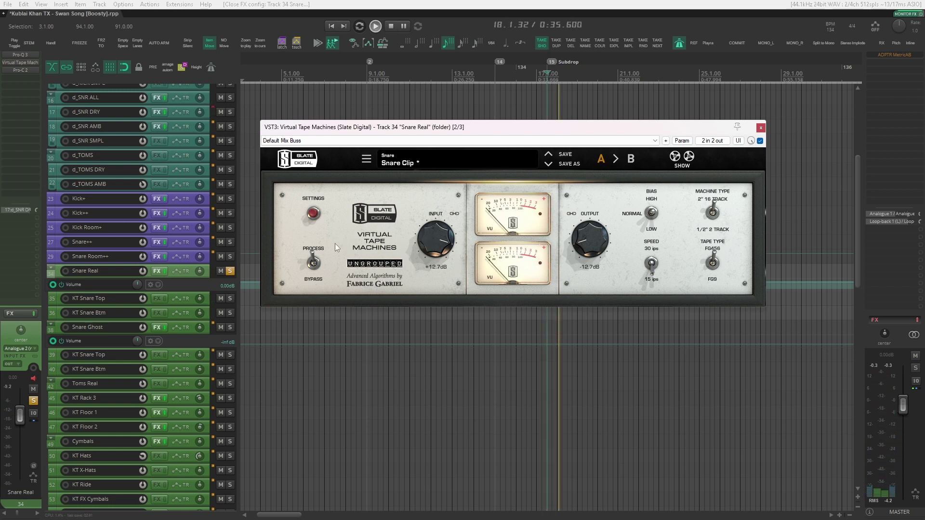
- Compare Snare Real playback with Virtual Tape Machines processing and bypassed, and close the plugin
left_click(316, 262)
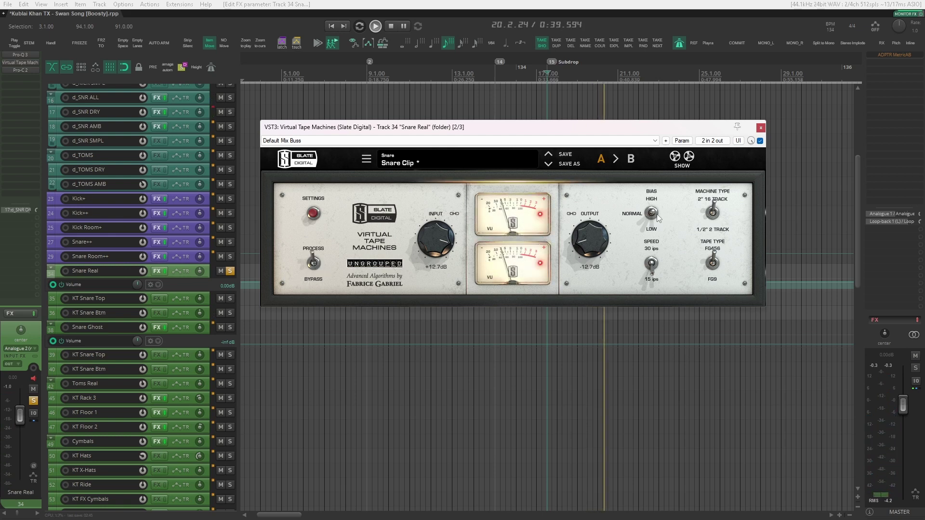
key("space")
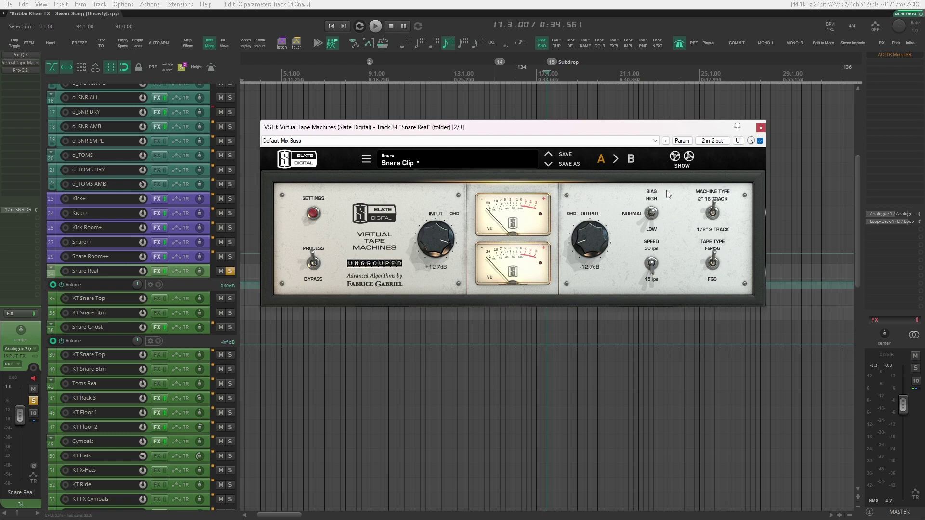
key("Escape")
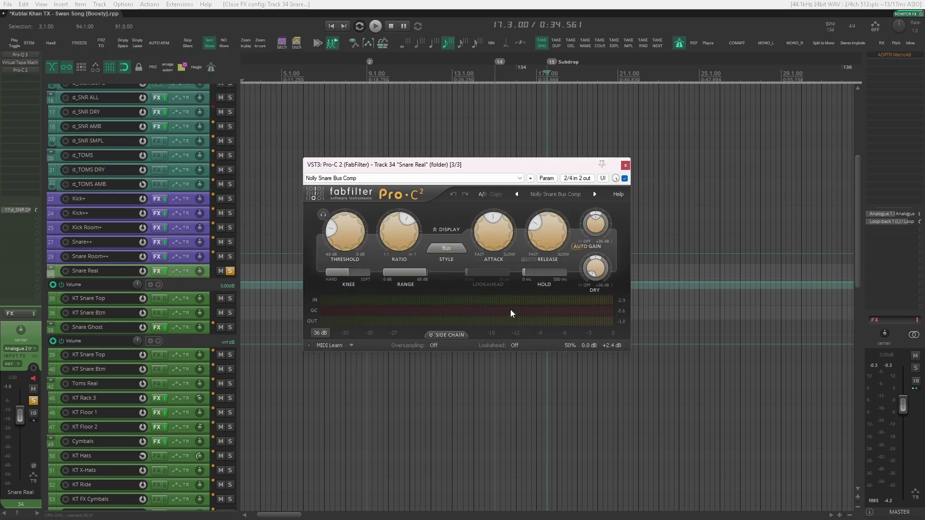
- Compare Snare Real playback with Pro-C 2 bypassed and enabled, close the compressor, and unsolo the track
key("space")
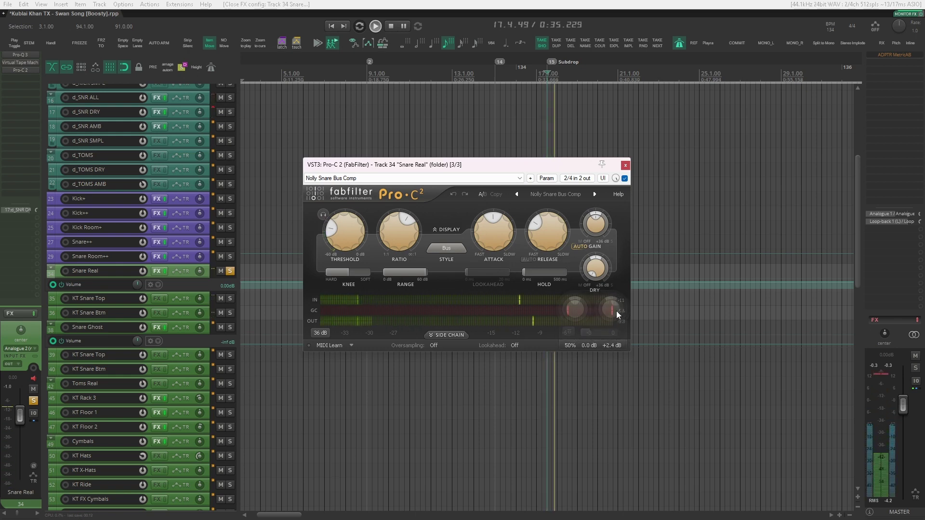
left_click(625, 178)
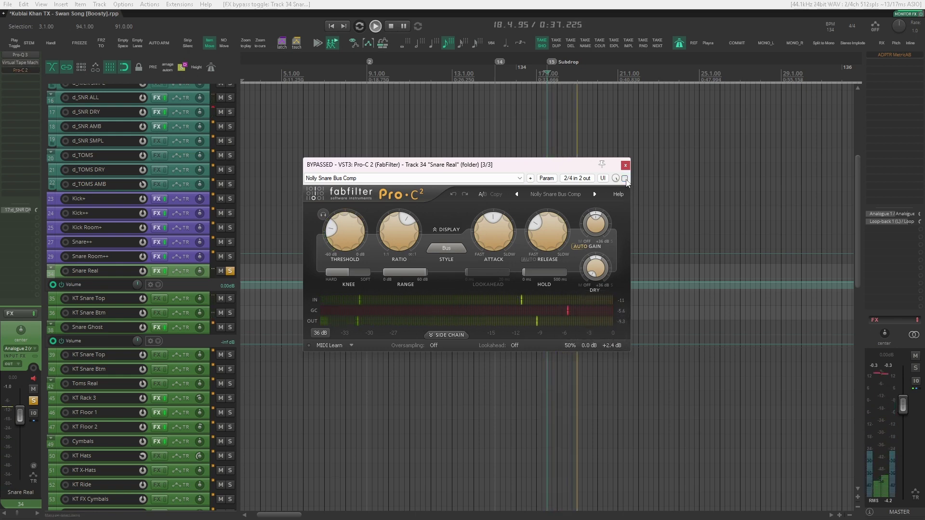
left_click(626, 179)
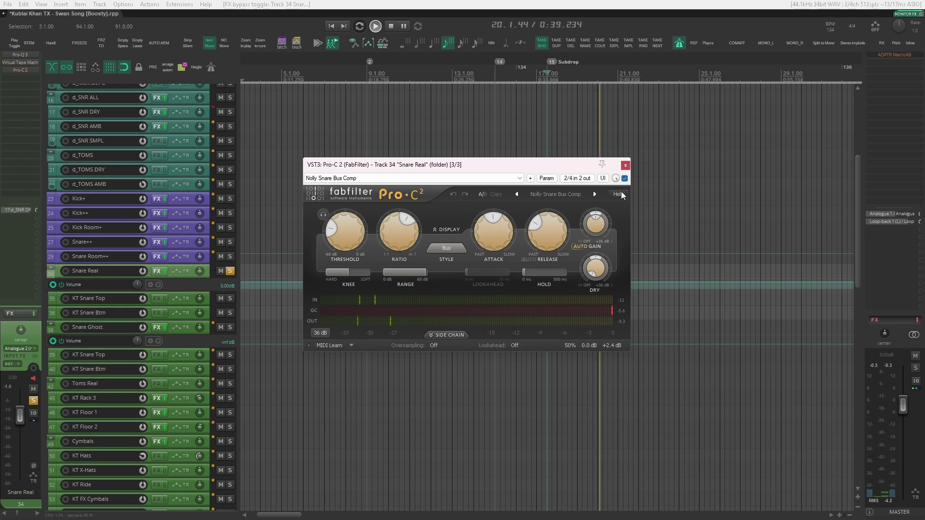
left_click(626, 165)
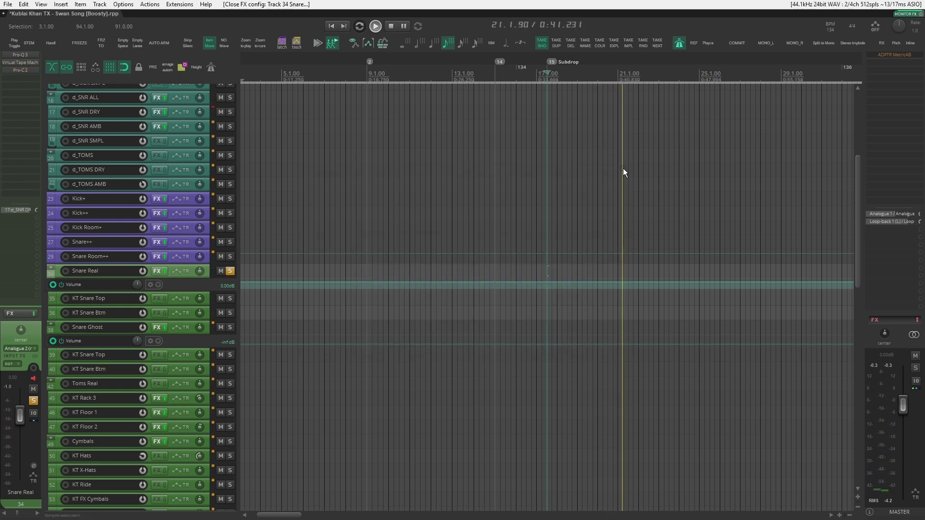
key("space")
left_click(230, 270)
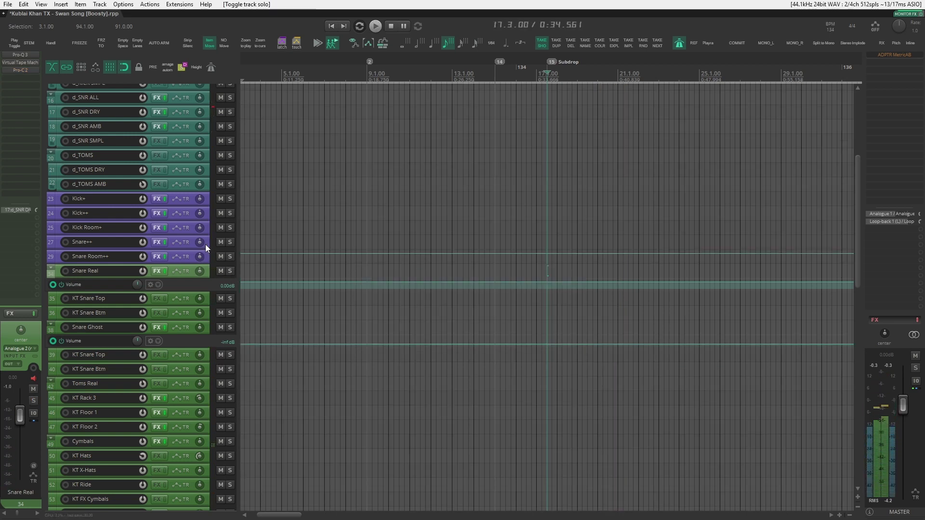
- Solo the Snare++ track and play it back briefly
left_click(208, 245)
left_click(231, 244)
key("space")
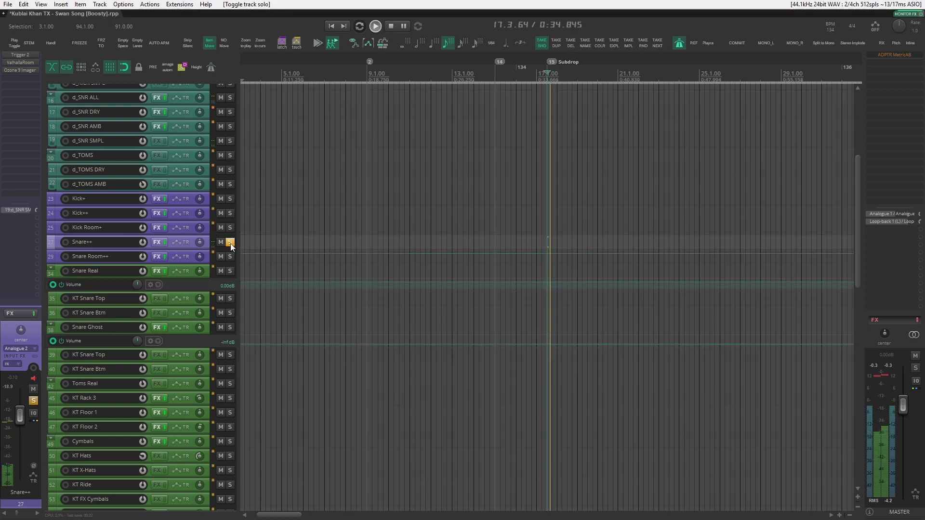
key("space")
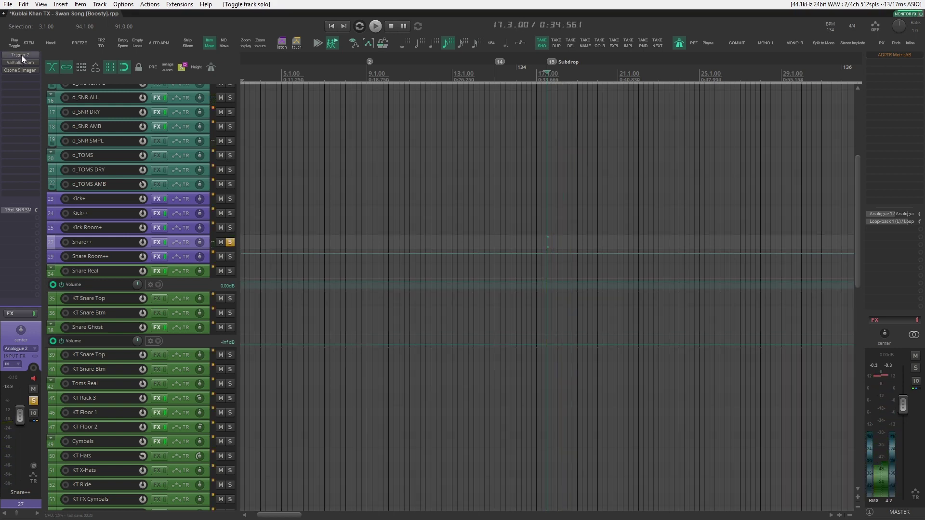
- Inspect Trigger 2 on Snare++, audition its 01 Pom.wav sample, and close the plugin
key("shift+f")
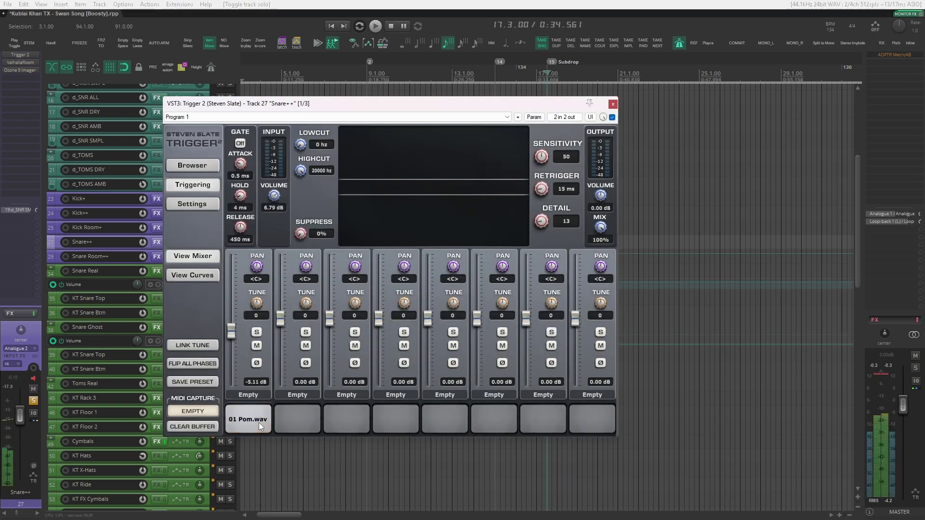
left_click(612, 105)
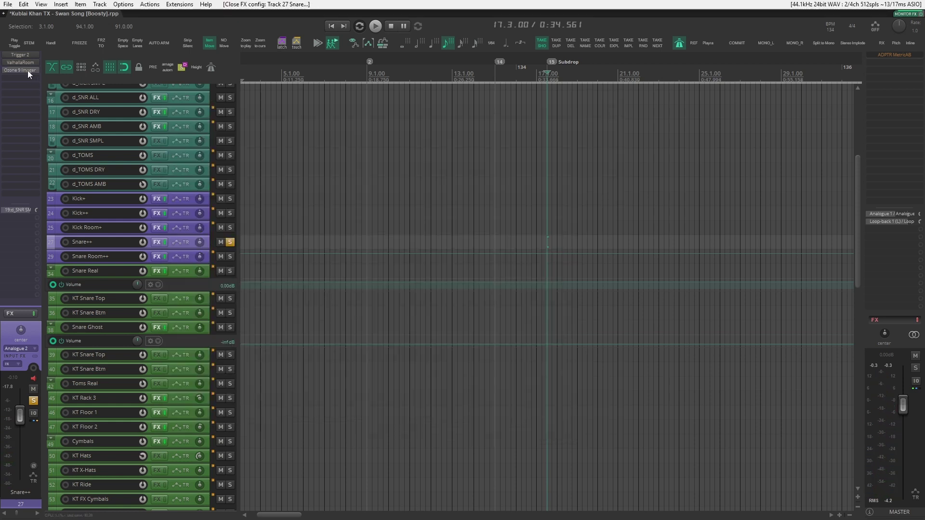
key("shift+f")
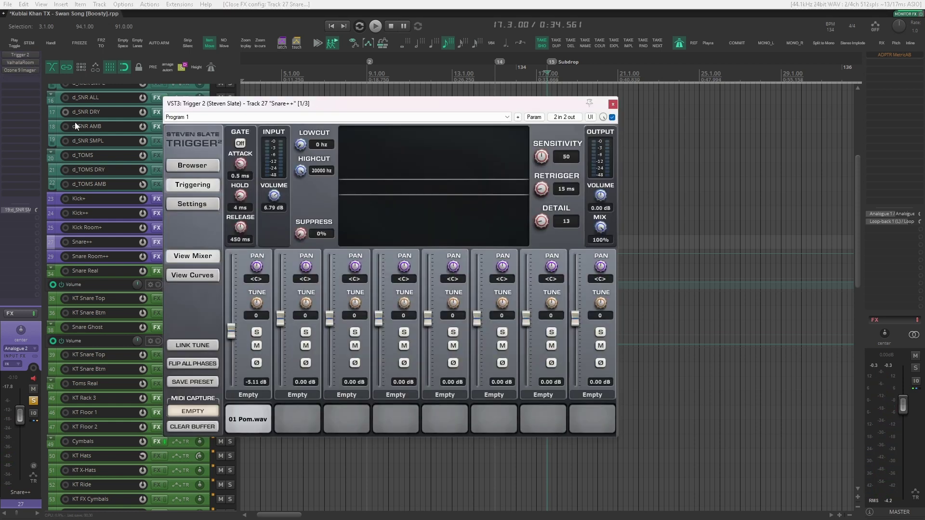
left_click(247, 422)
left_click(612, 105)
- Open ValhallaRoom on Snare++ and compare the snare with the reverb bypassed and enabled
left_click(19, 63)
left_click_drag(240, 139, 421, 147)
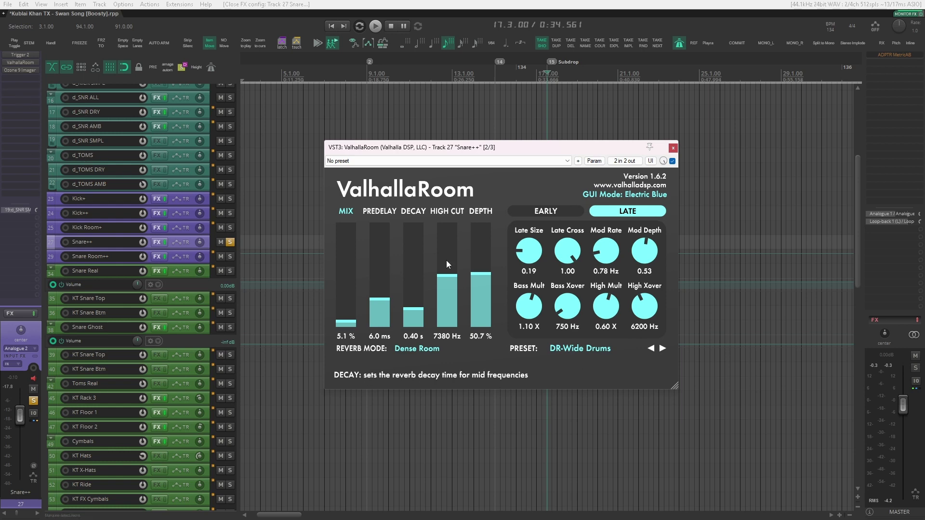
left_click(25, 62, "shift")
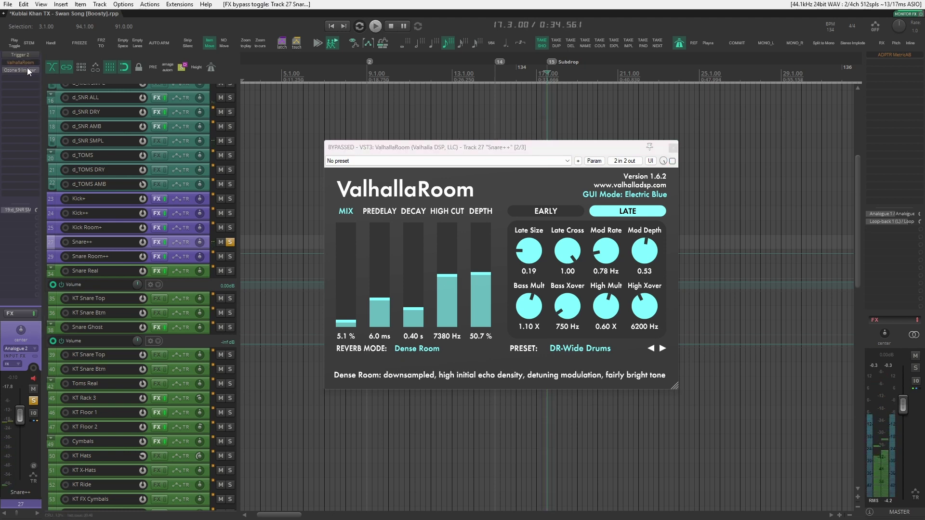
left_click(28, 62, "shift")
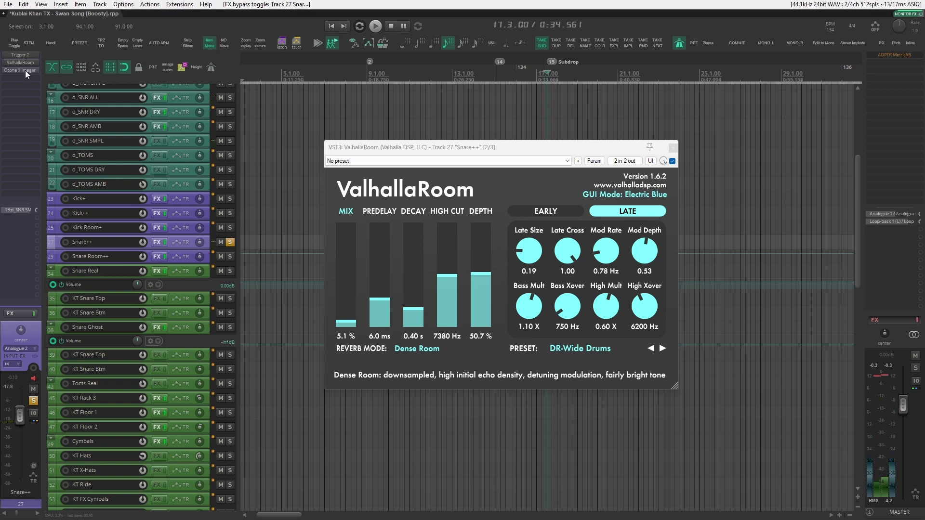
- Open Ozone 9 Imager on Snare++, compare playback with the imager bypassed and enabled, and close it
key("ctrl+Right")
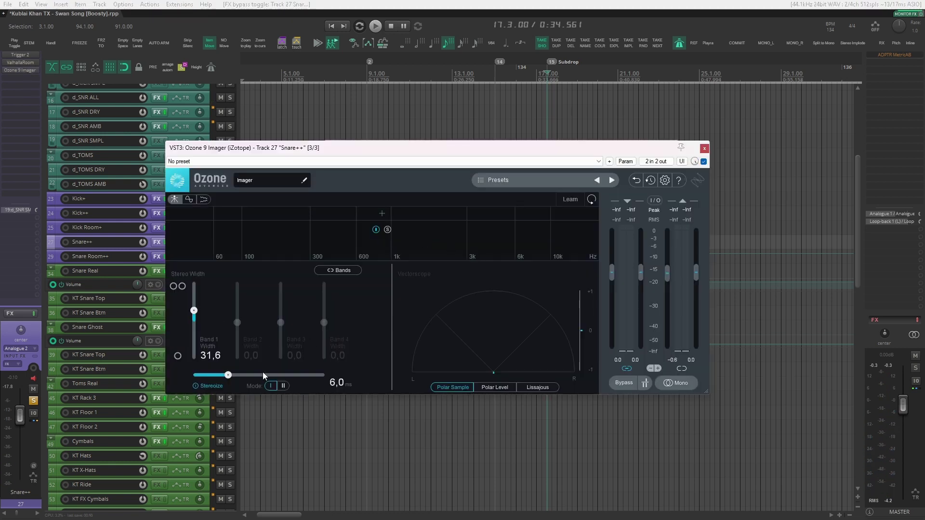
key("space")
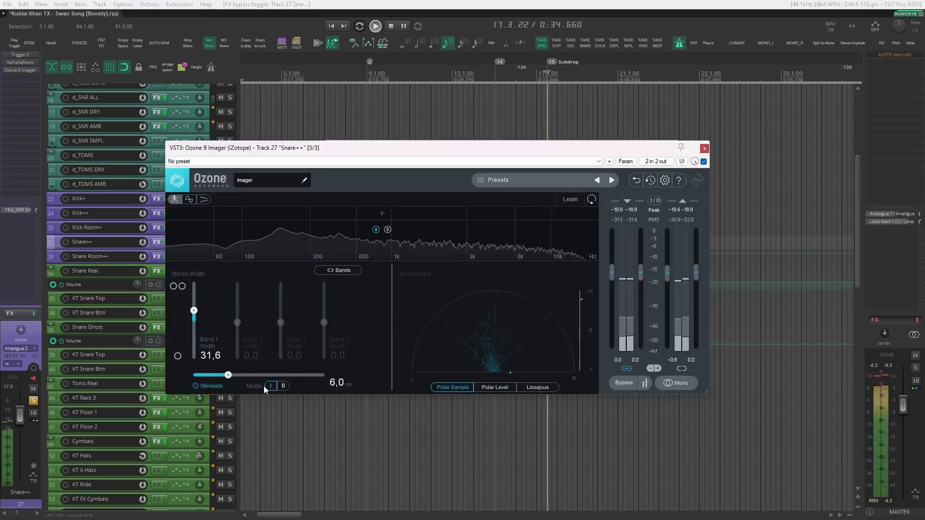
left_click(622, 383)
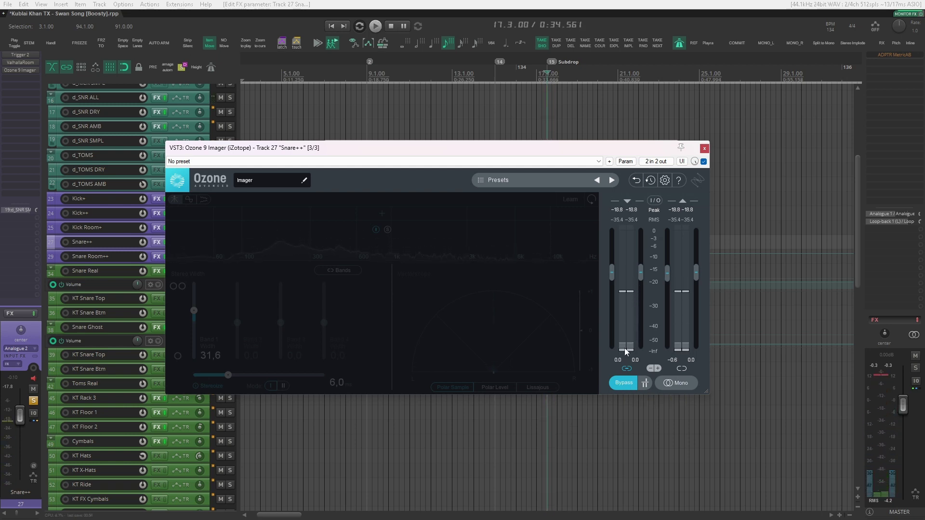
left_click(623, 385)
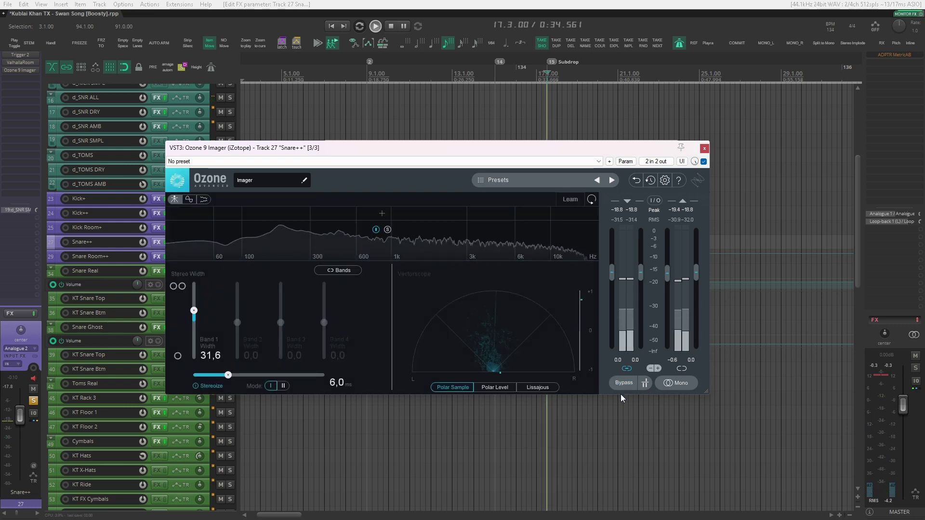
left_click(704, 148)
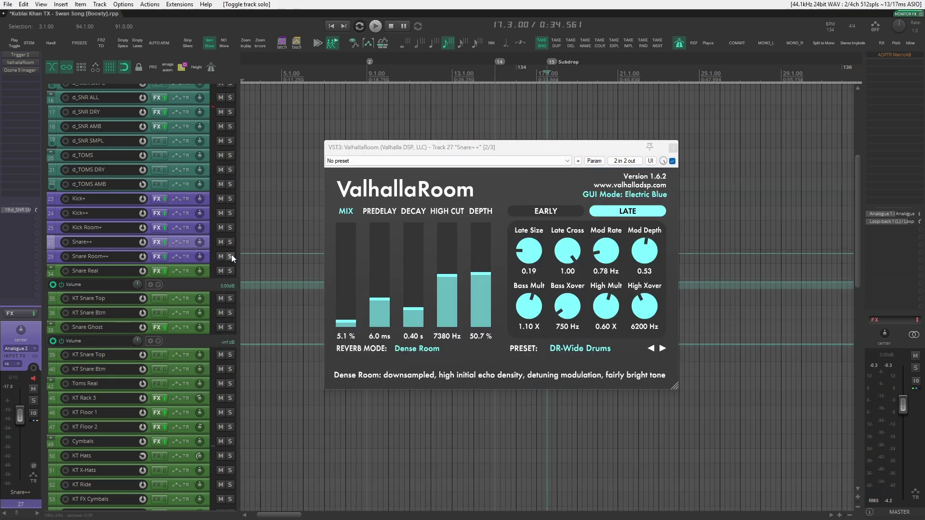
- Solo the Snare Room++ track and close the ValhallaRoom window of Snare++
left_click(214, 255)
left_click(678, 161)
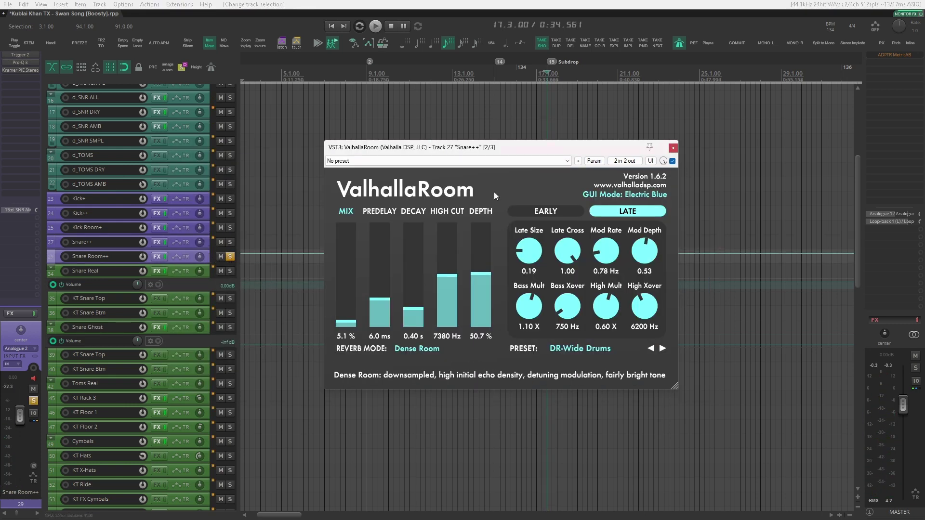
left_click(673, 148)
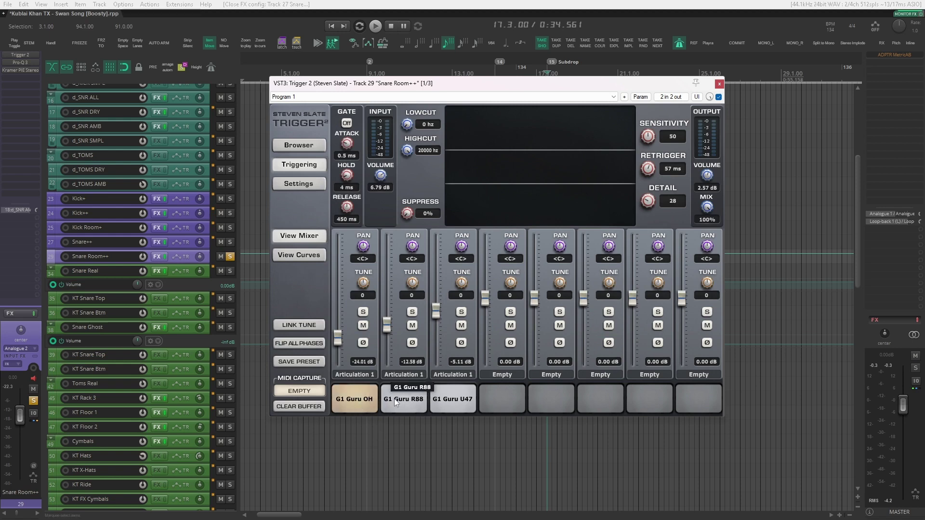
- Audition the G1 Guru R88 and G1 Guru U47 room samples in Trigger 2 on Snare Room++
left_click(419, 400)
left_click(447, 404)
left_click(412, 408)
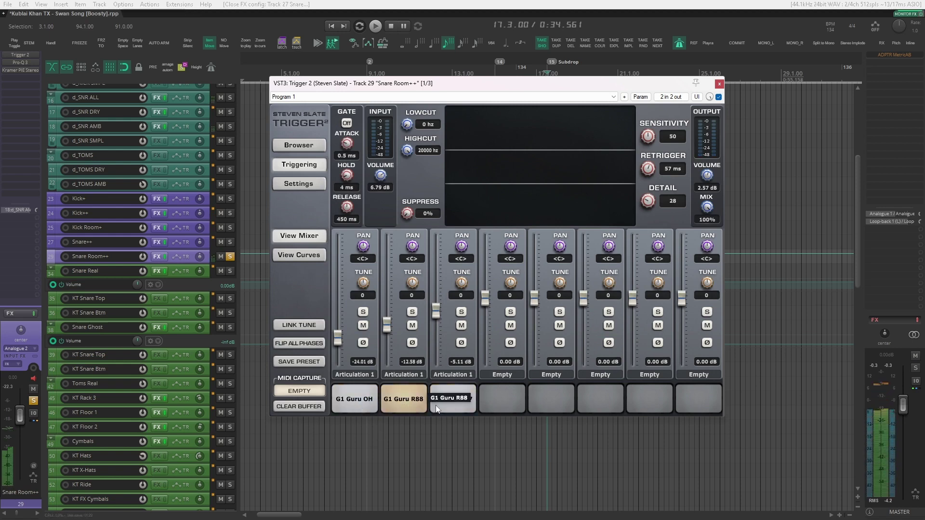
left_click(405, 403)
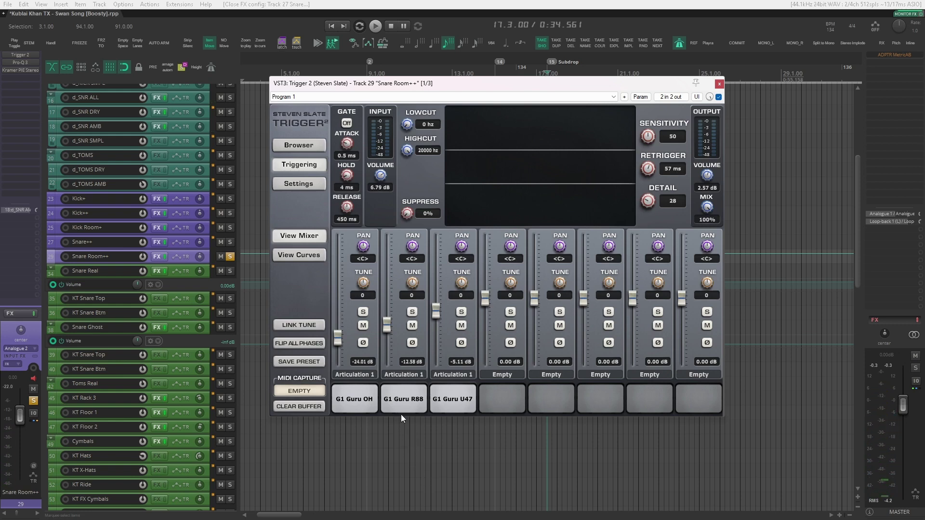
- Open Pro-Q 3 on Snare Room++, compare playback with the 729 Hz cut bypassed and enabled, and close it
key("Tab")
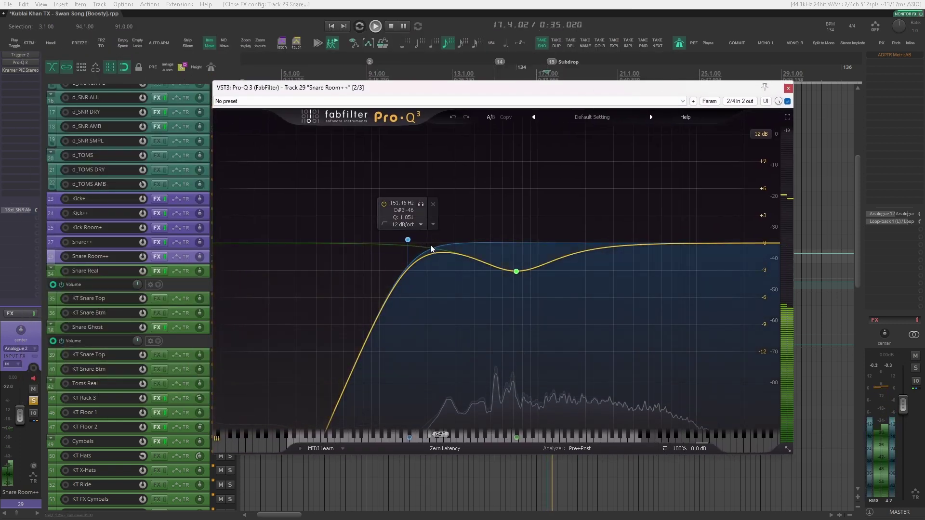
left_click(516, 271)
left_click(493, 290)
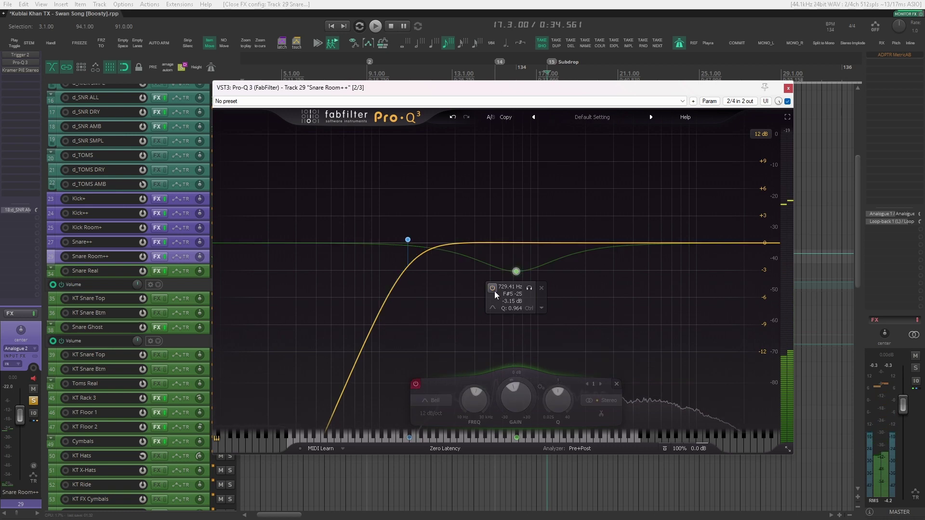
left_click(496, 290)
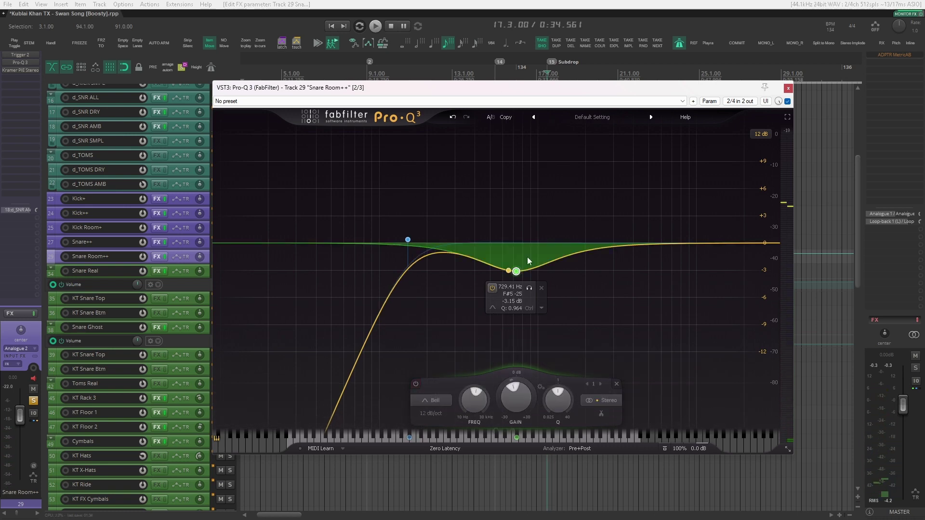
key("Escape")
- Open Kramer PIE Stereo on Snare Room++, compare playback with the compressor bypassed and enabled, and close it
left_click(26, 71)
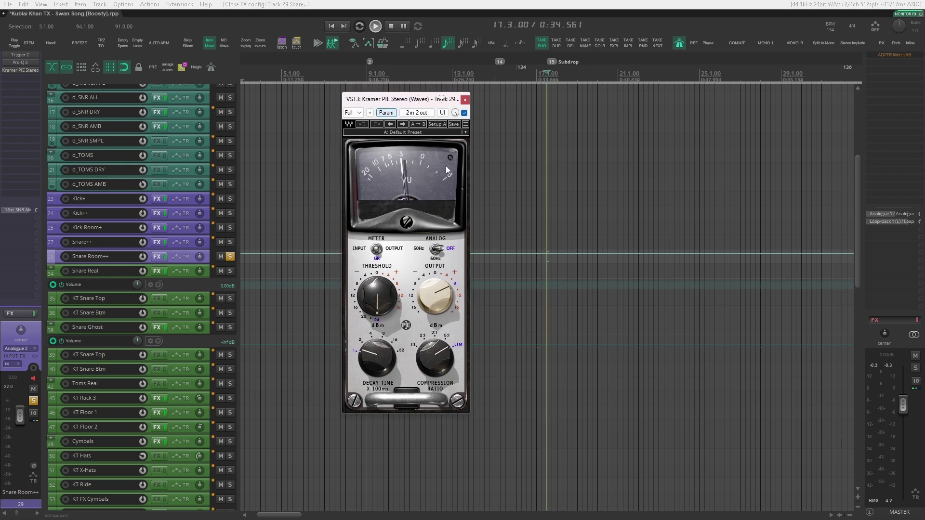
key("space")
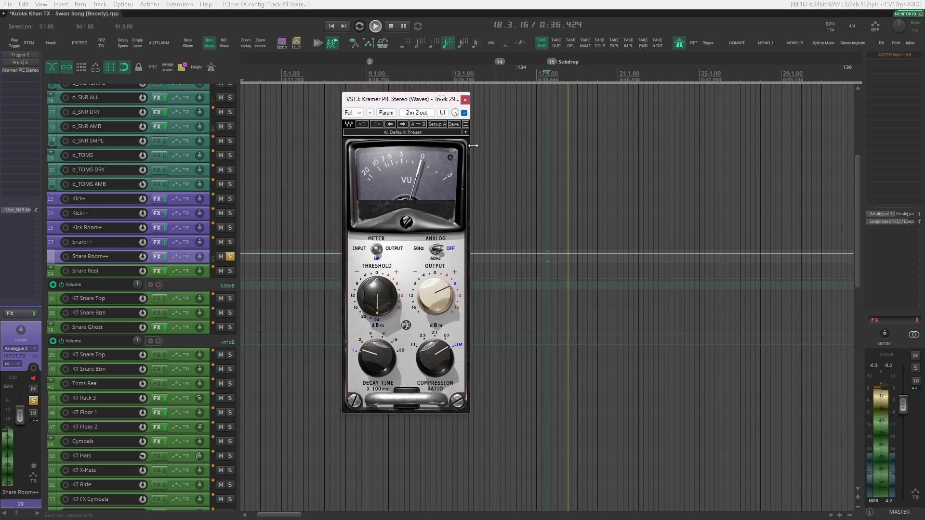
left_click(464, 113)
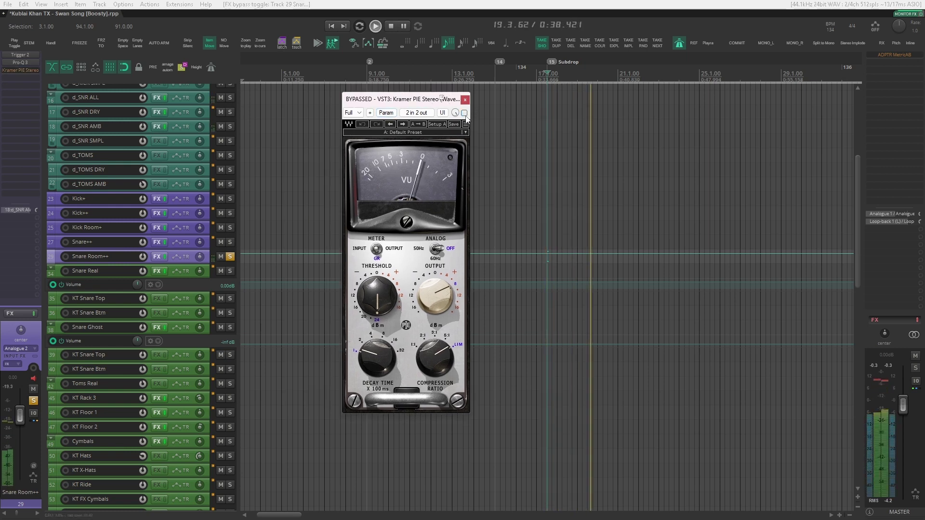
left_click(465, 113)
key("space")
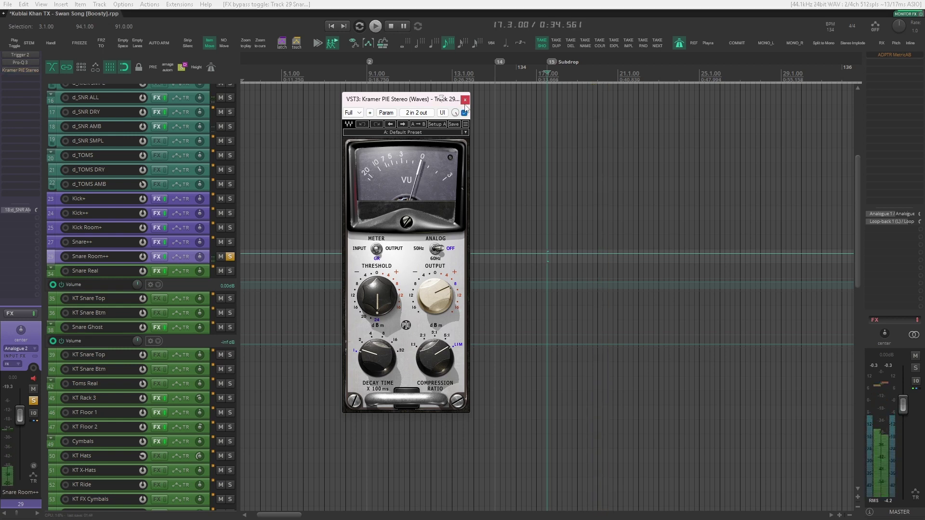
left_click(465, 100)
- Add Snare++ and Snare Real to the soloed Snare Room++ and play the three snare layers together
left_click(229, 241)
scroll(231, 300, "up", 1)
left_click(233, 299)
key("space")
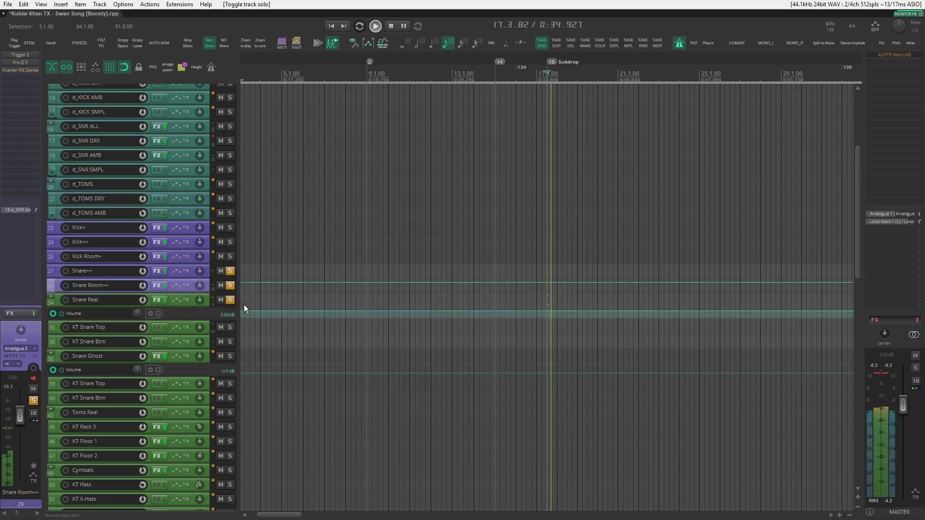
- Compare the snare blend with Snare Room++, Snare++ and Snare Real each taken out and restored, and clear all solos
left_click(230, 285)
left_click(233, 285)
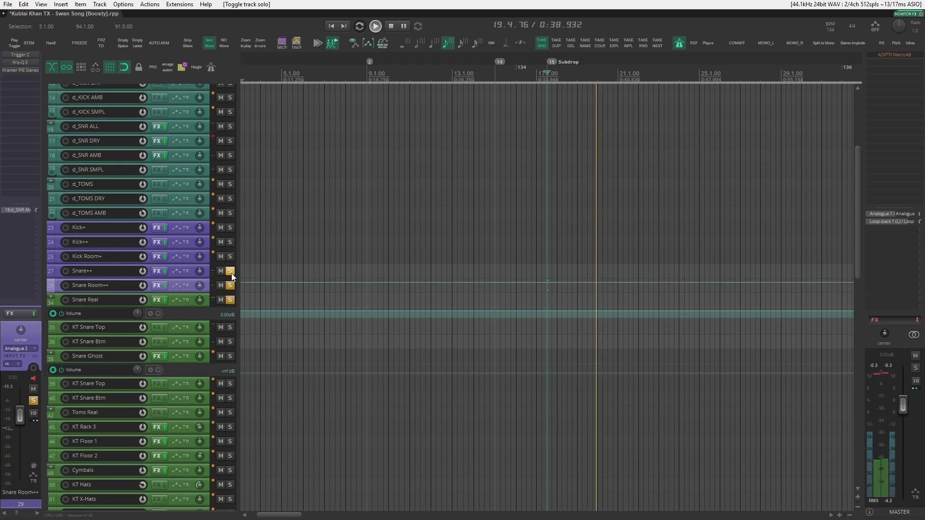
left_click(232, 272)
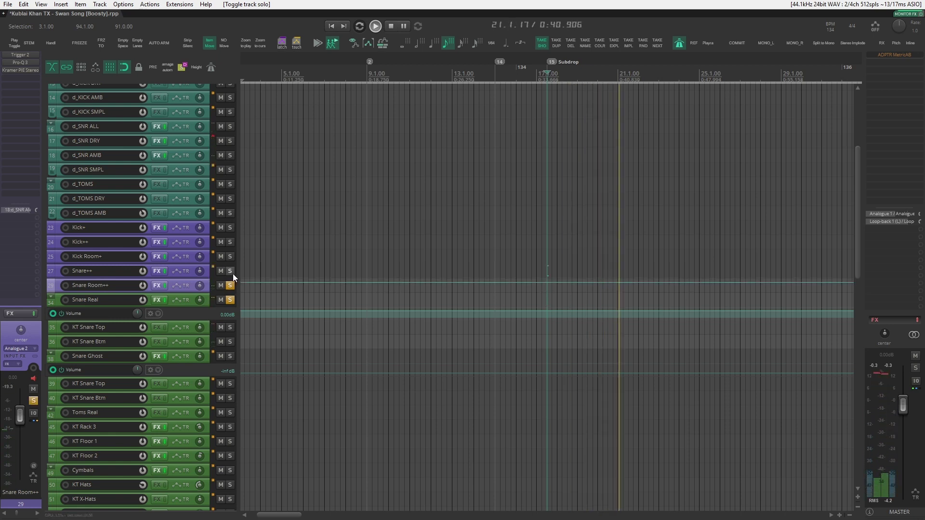
left_click(232, 273)
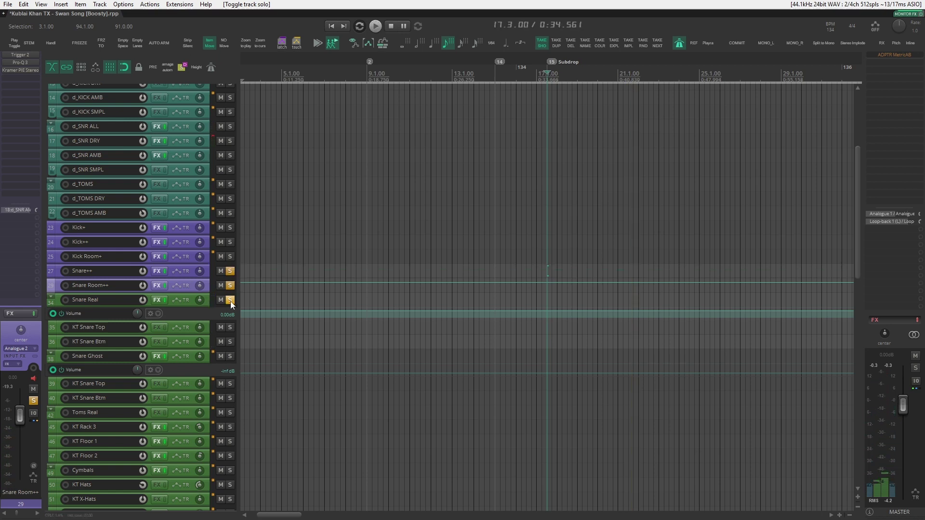
left_click(231, 299)
left_click(232, 299)
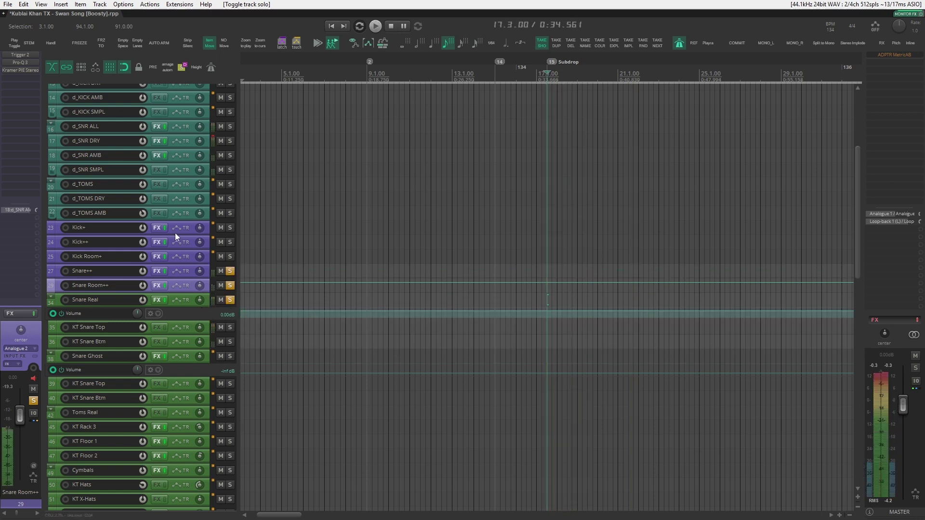
left_click(232, 299)
- Solo d_SNR DRY, open its bx_console SSL 4000 E, and move the plugin window fully into view
scroll(209, 212, "up", 2)
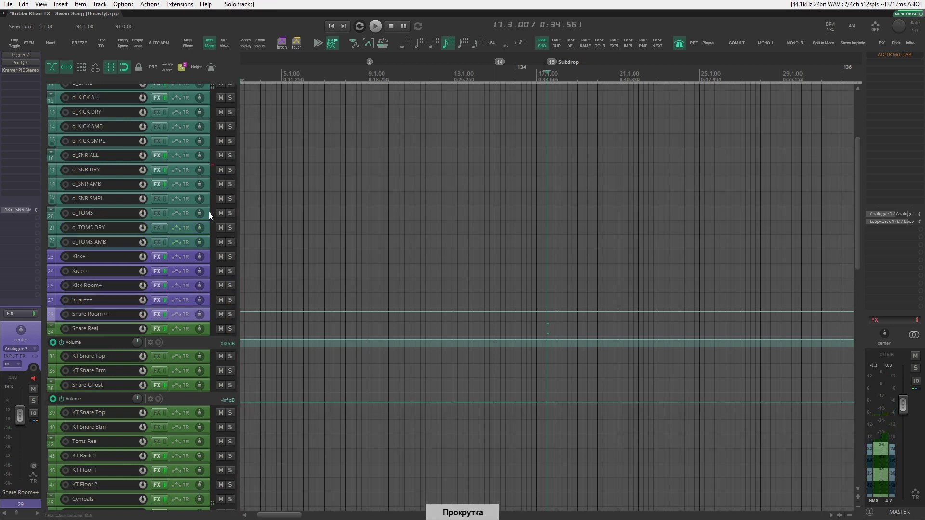
left_click(207, 171)
left_click(230, 169)
left_click(17, 54)
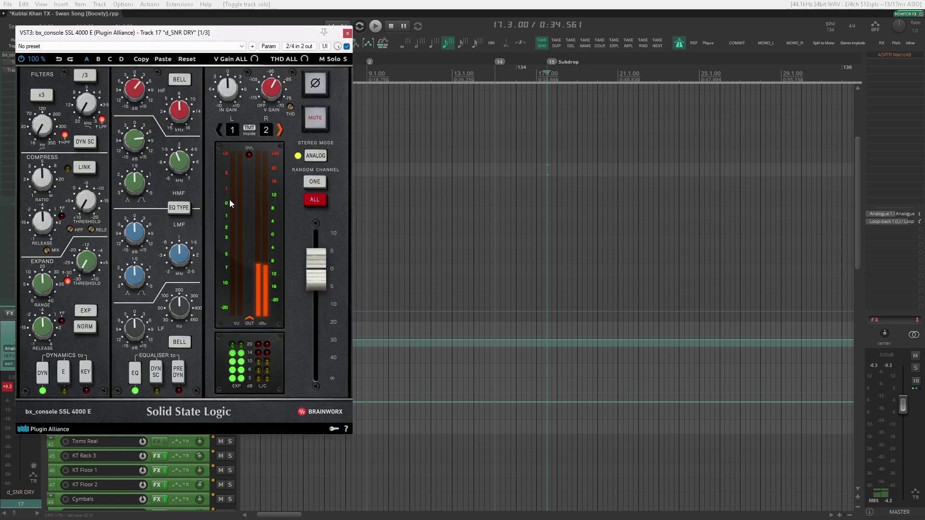
left_click_drag(236, 33, 501, 121)
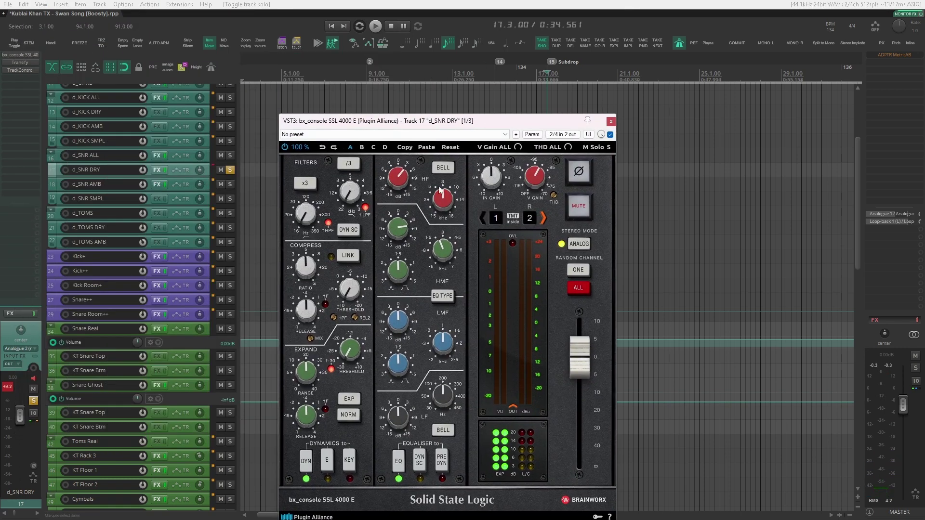
left_click_drag(435, 124, 424, 83)
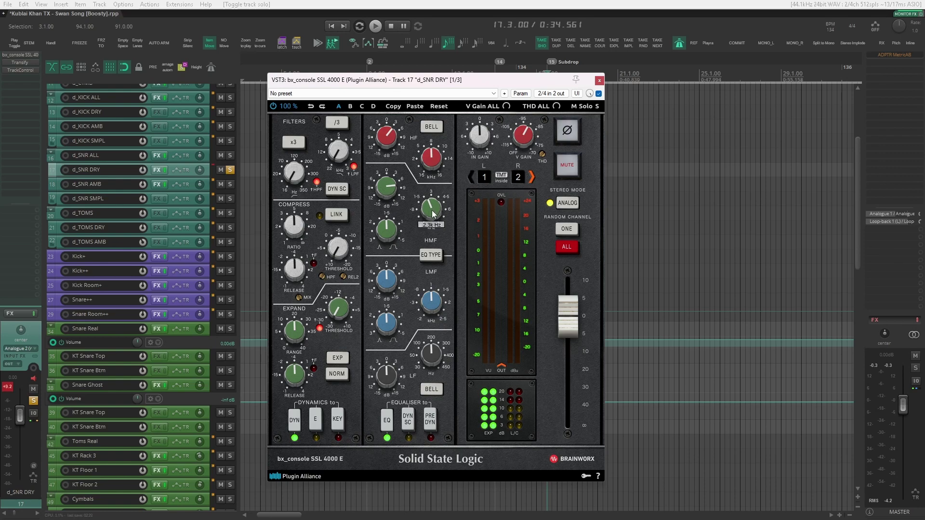
- Compare the dry snare with the SSL 4000 E equaliser section off and on, and close the plugin
left_click(387, 420)
left_click(387, 420)
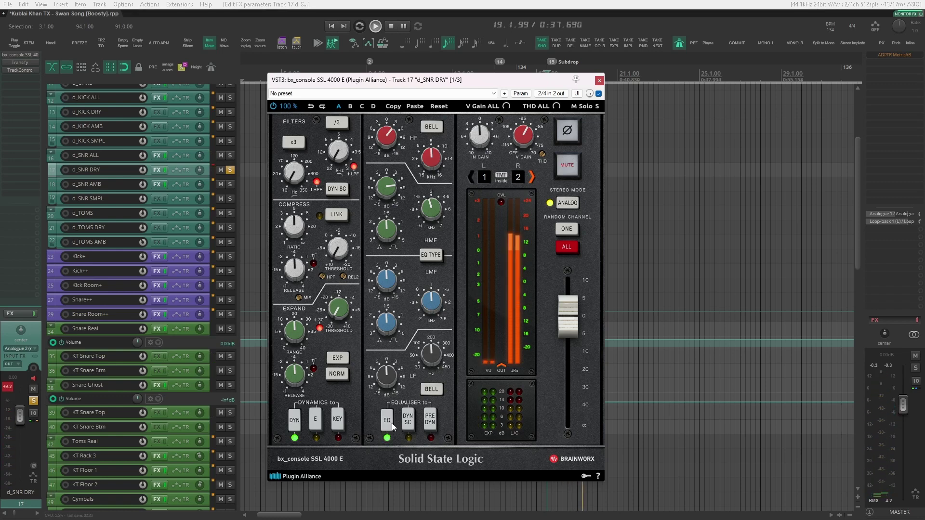
left_click(392, 425)
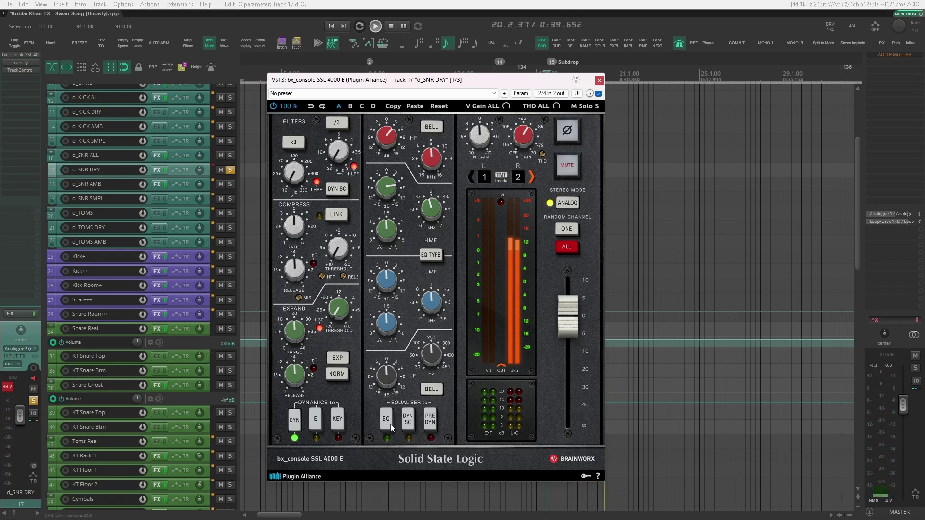
left_click(392, 426)
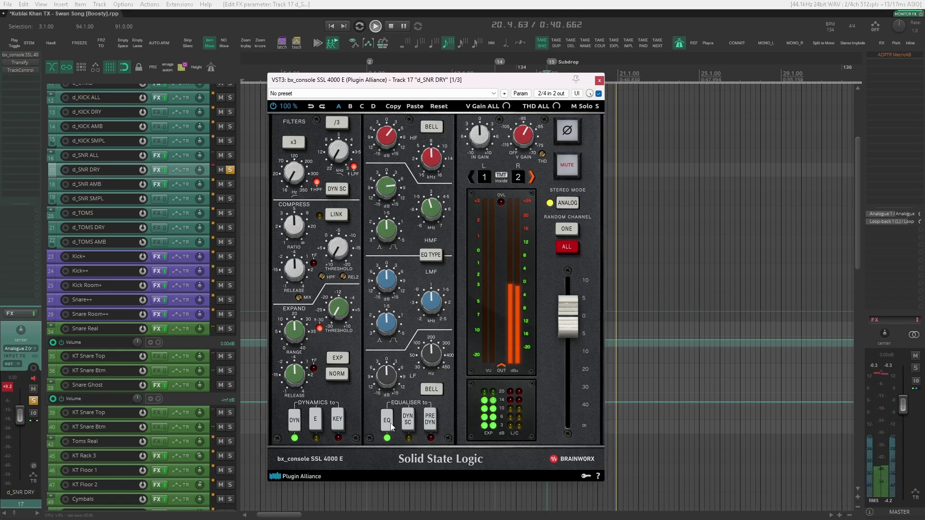
left_click(599, 81)
- Open Transify on d_SNR DRY, compare playback with the low mid band off and on, and close it
left_click(20, 62)
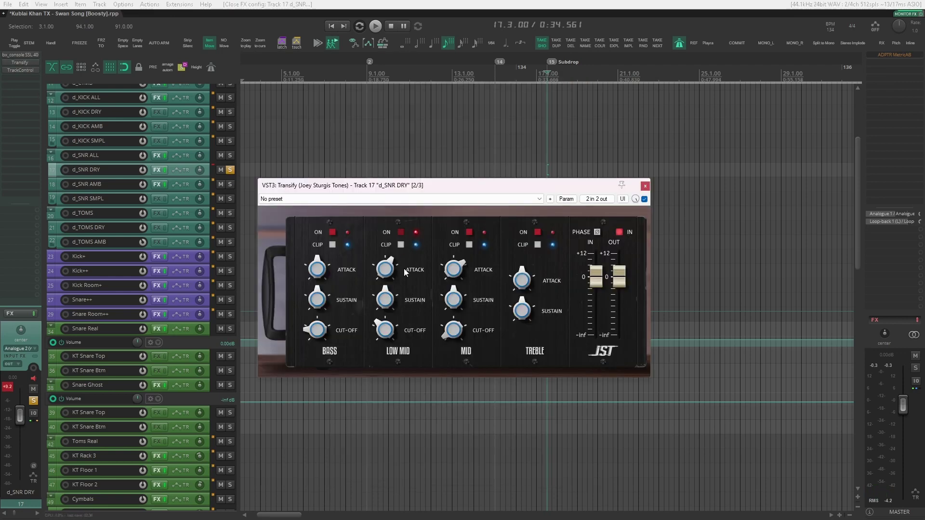
left_click(403, 233)
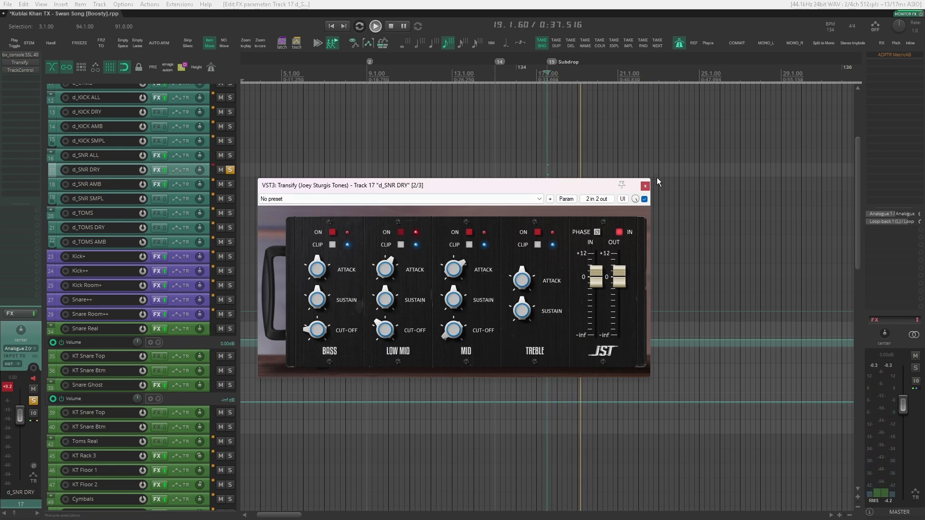
left_click(645, 186)
- Solo d_SNR AMB, audition its Pro-Q 3 cut at 665 Hz bypassed, isolated and enabled, then close the plugin and unsolo the track
left_click(230, 184)
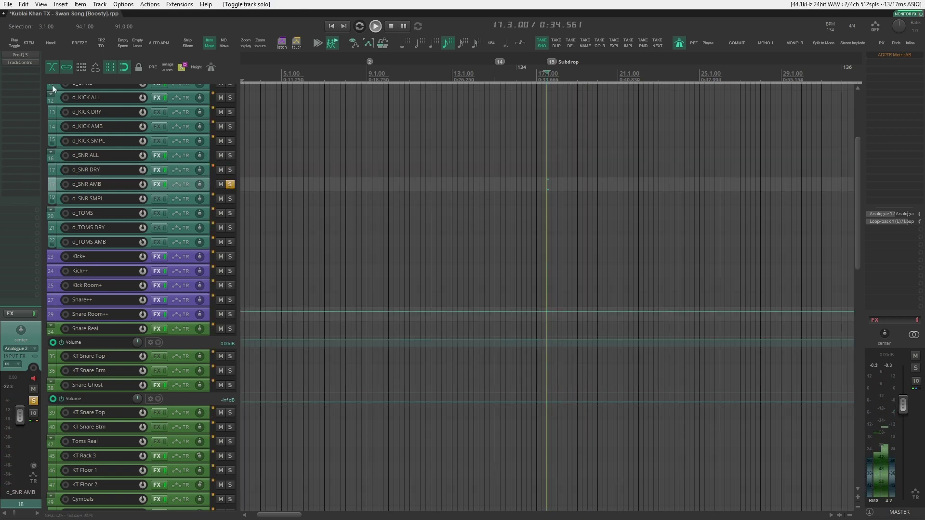
left_click(27, 54)
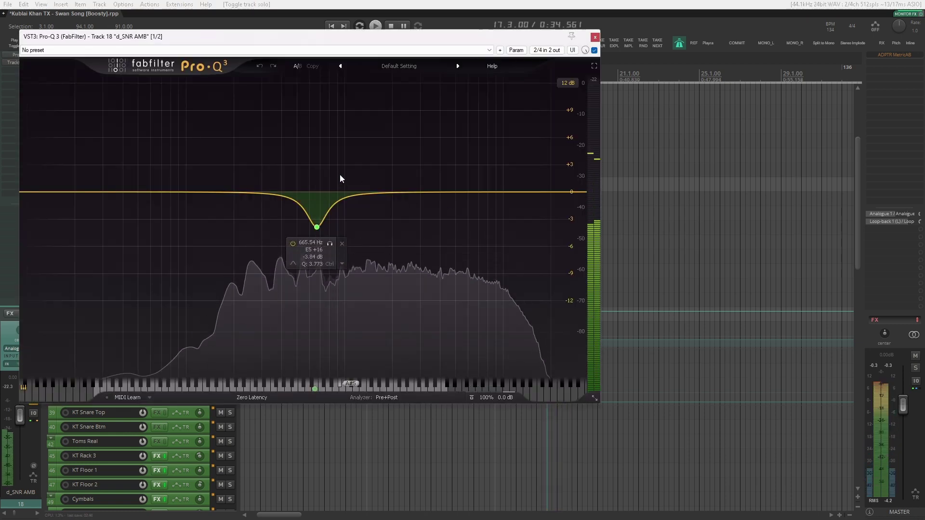
left_click(293, 243)
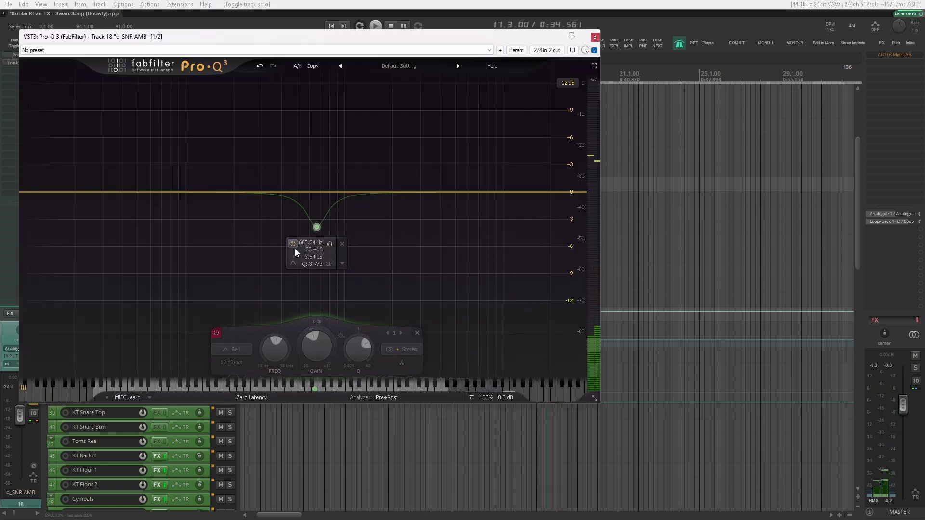
left_click(329, 243)
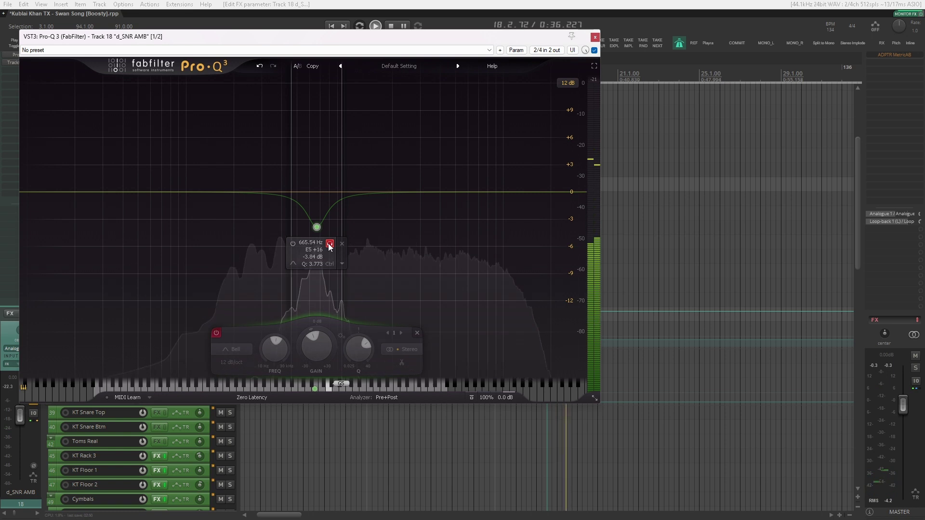
left_click(293, 243)
left_click(329, 244)
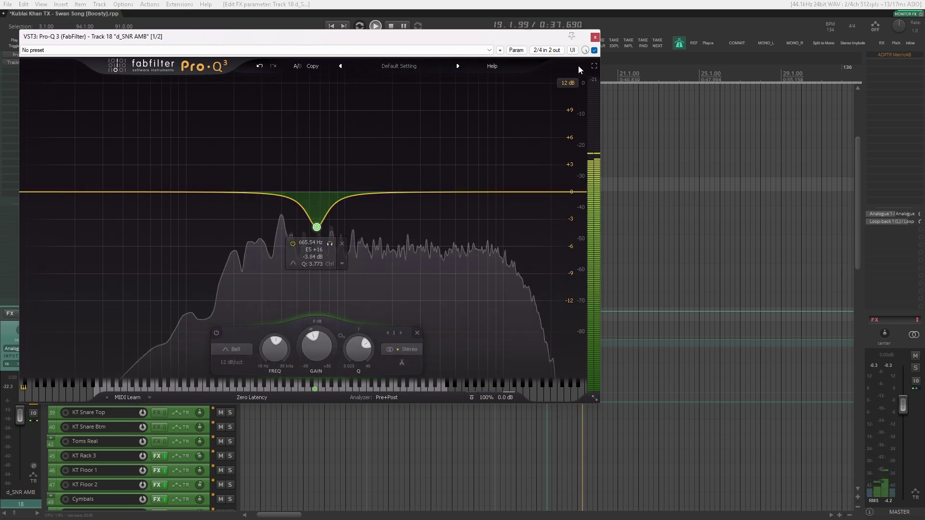
left_click(595, 37)
left_click(230, 184)
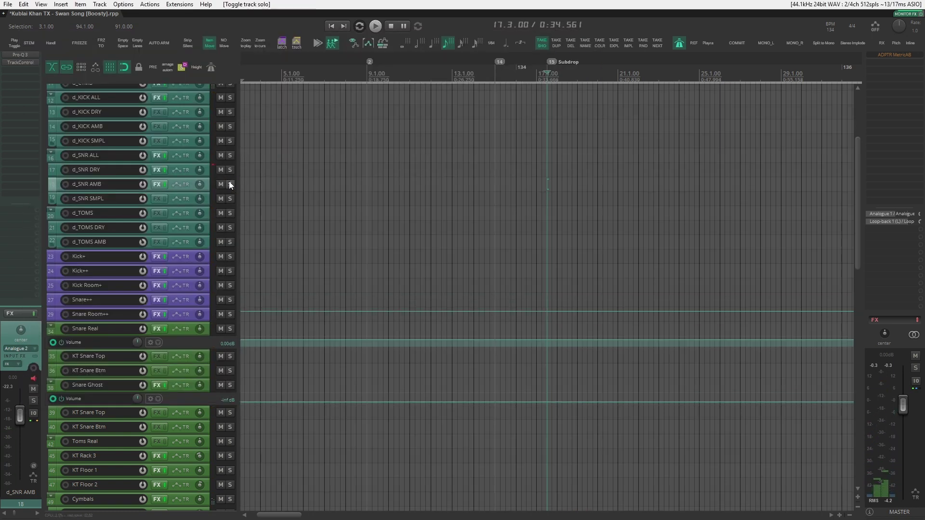
- Open kHs Transient Shaper on d_SNR ALL, compare the soloed snare bus with it bypassed and enabled, and close it
left_click(209, 154)
left_click(18, 55)
left_click_drag(114, 50, 429, 158)
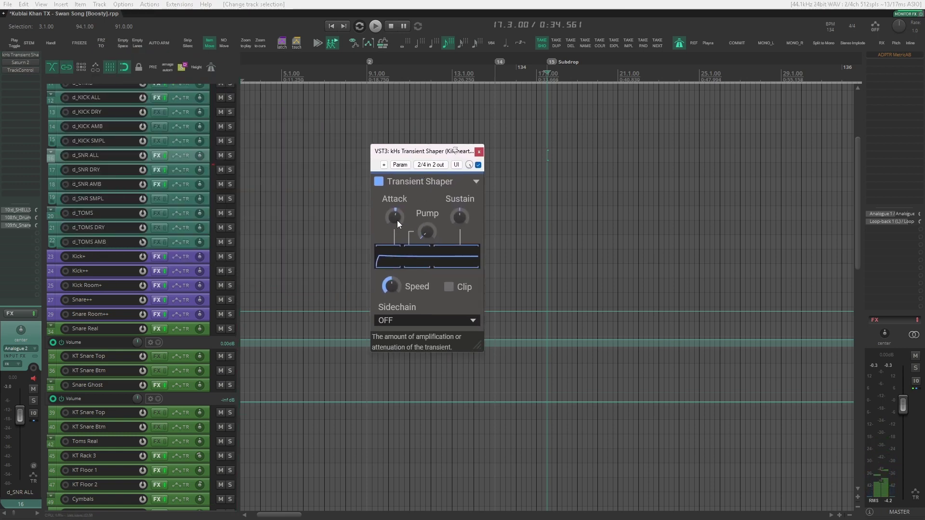
left_click(478, 164)
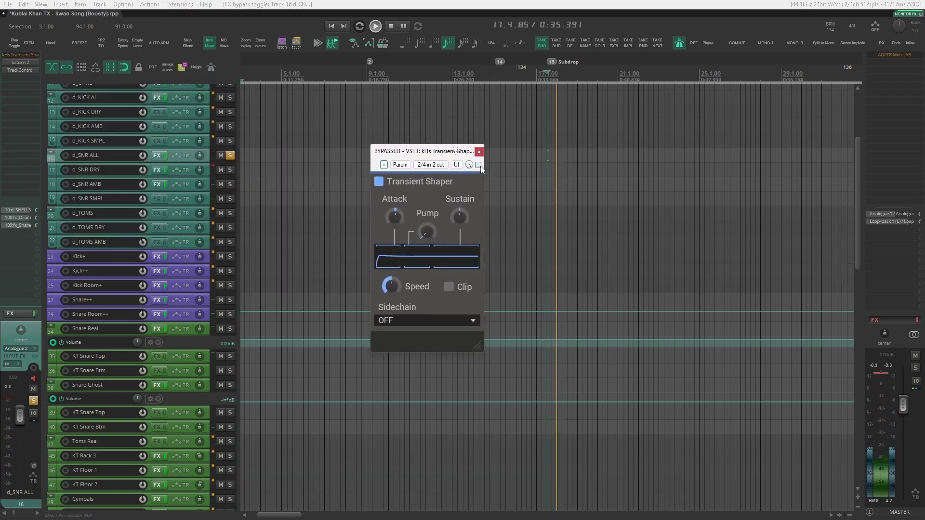
left_click(479, 165)
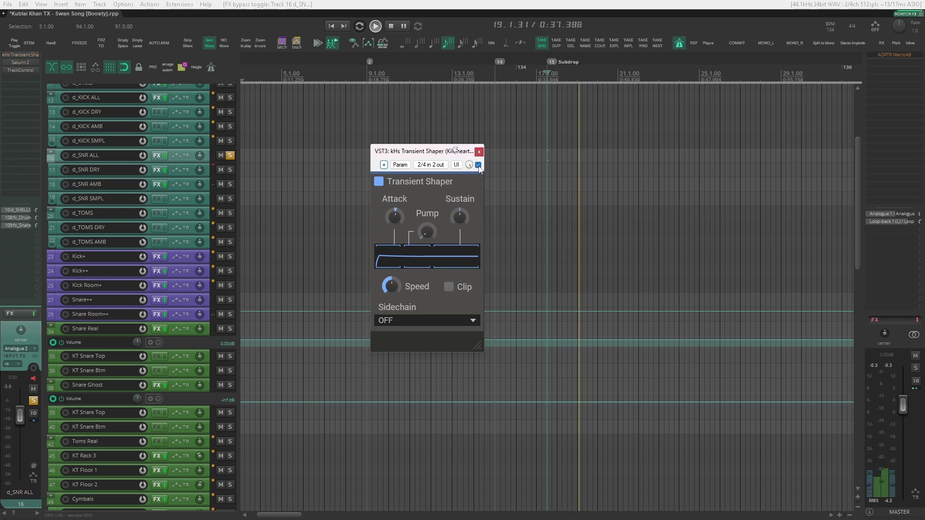
key("space")
left_click(33, 54)
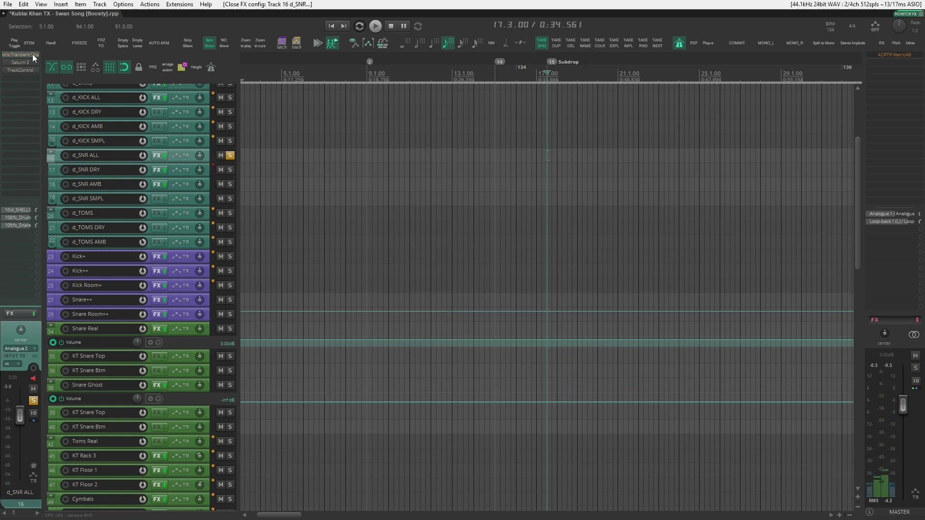
- Open Saturn 2 on the soloed d_SNR ALL, compare it bypassed and enabled during playback, close it and unsolo the track
left_click(35, 61)
left_click_drag(287, 34, 518, 174)
key("space")
left_click(627, 185)
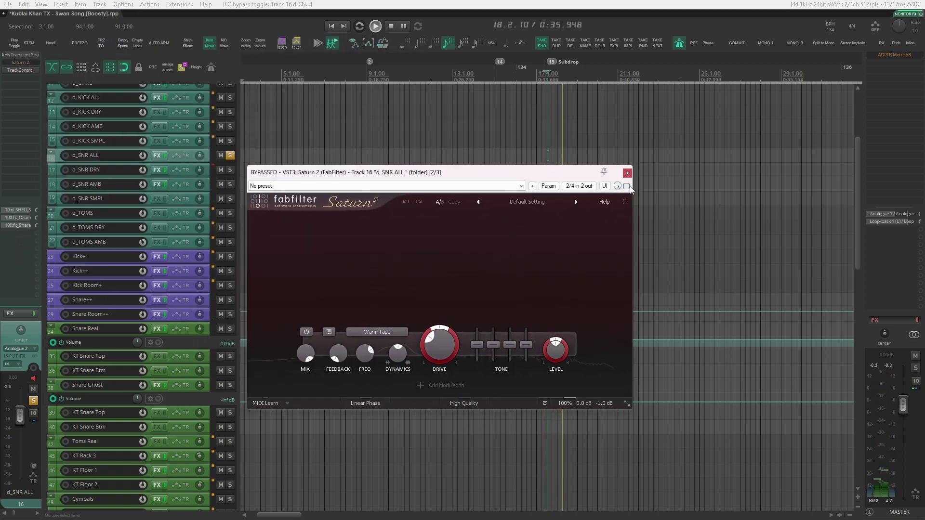
left_click(627, 186)
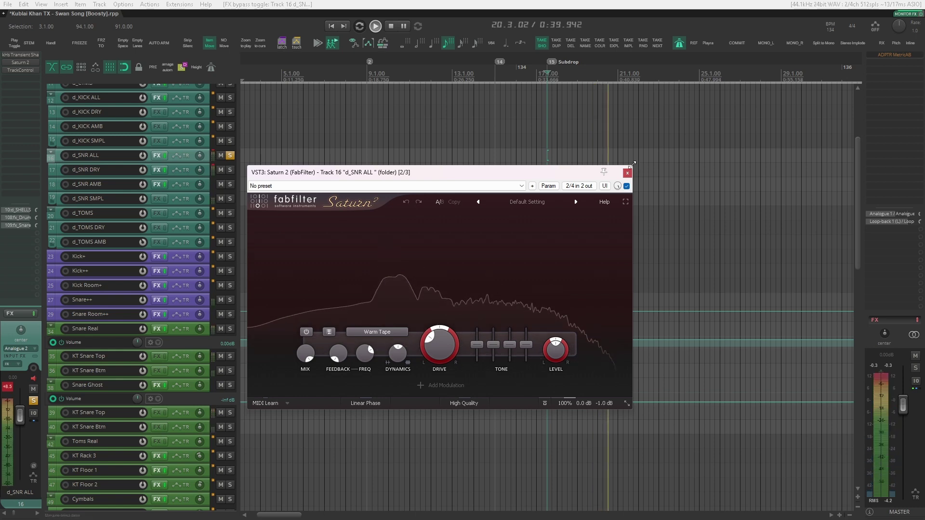
left_click(627, 173)
left_click(230, 155)
- Play the full mix and compare the whole d_SNR ALL effects chain bypassed and enabled
scroll(181, 180, "up", 3)
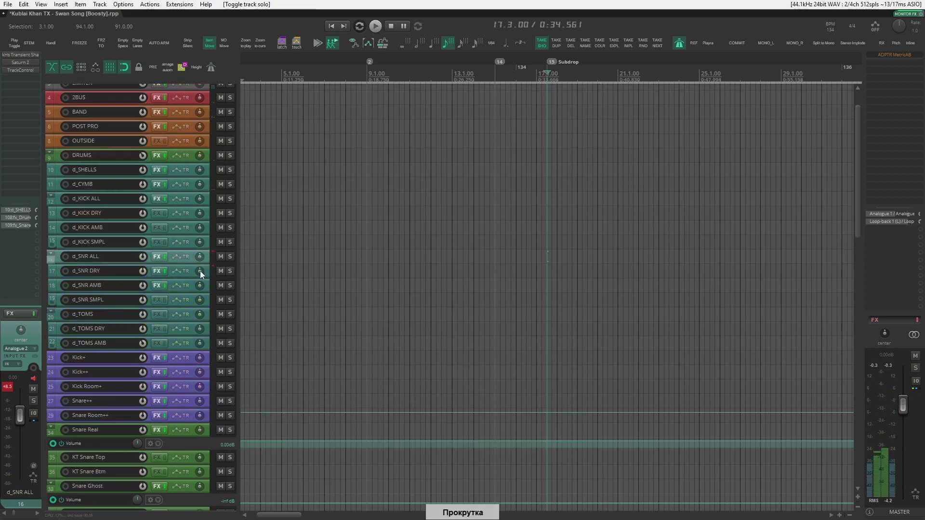
key("space")
left_click(164, 258)
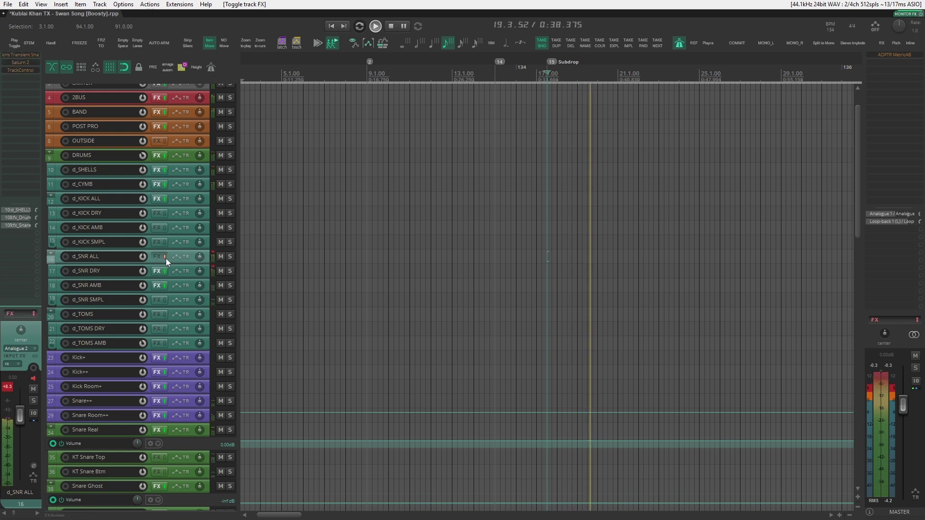
left_click(166, 258)
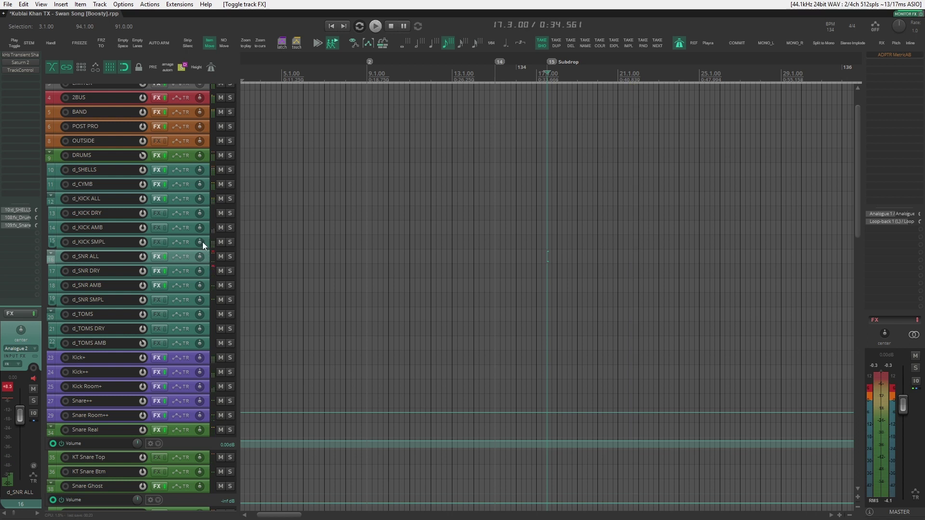
- Reopen Saturn 2 on d_SNR ALL, compare it bypassed and enabled within the full mix, and close it
left_click(18, 62)
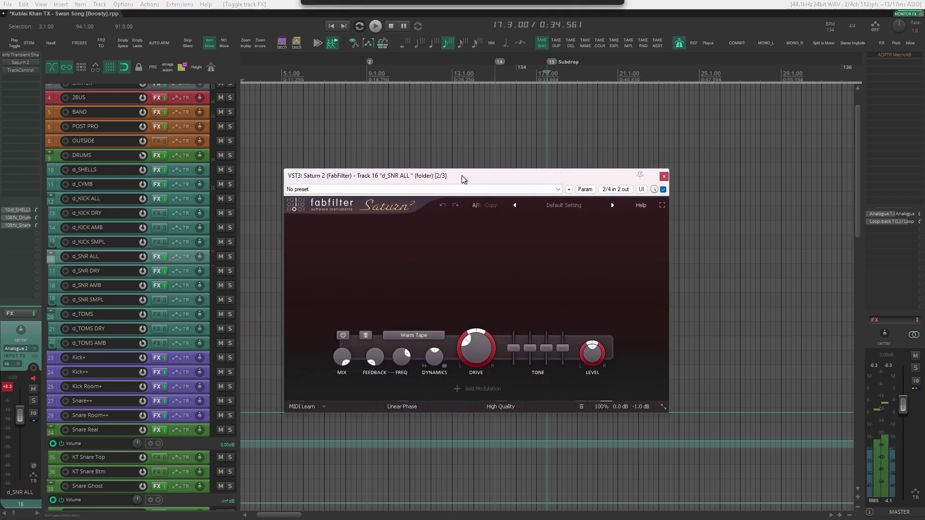
left_click(661, 190)
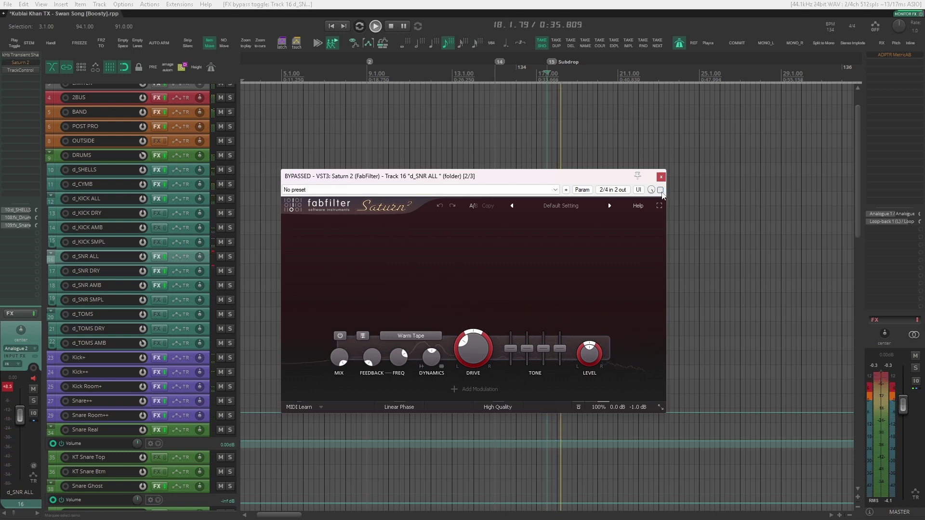
left_click(661, 190)
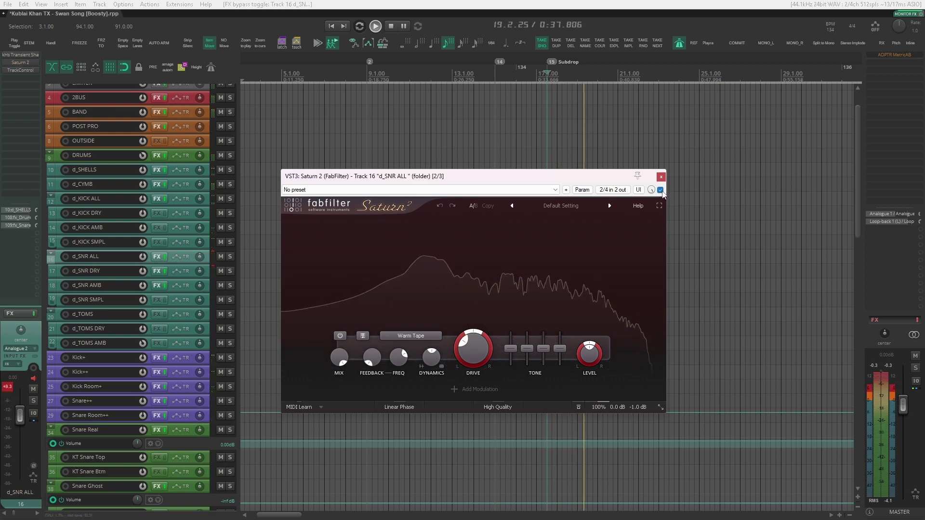
left_click(661, 190)
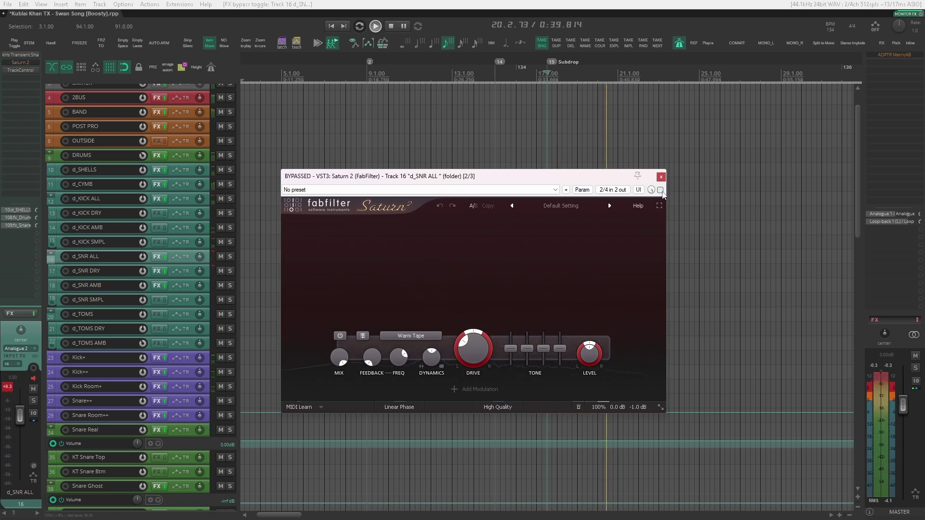
left_click(660, 189)
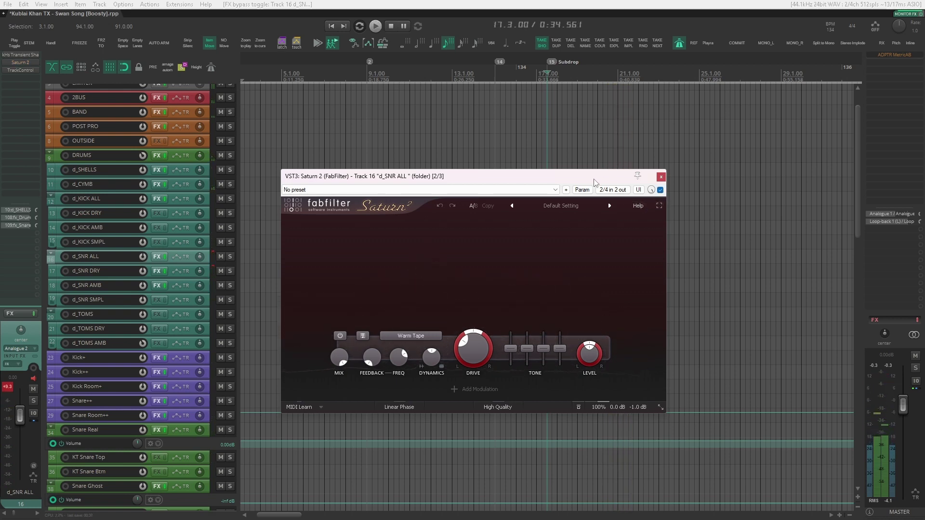
left_click_drag(599, 178, 589, 176)
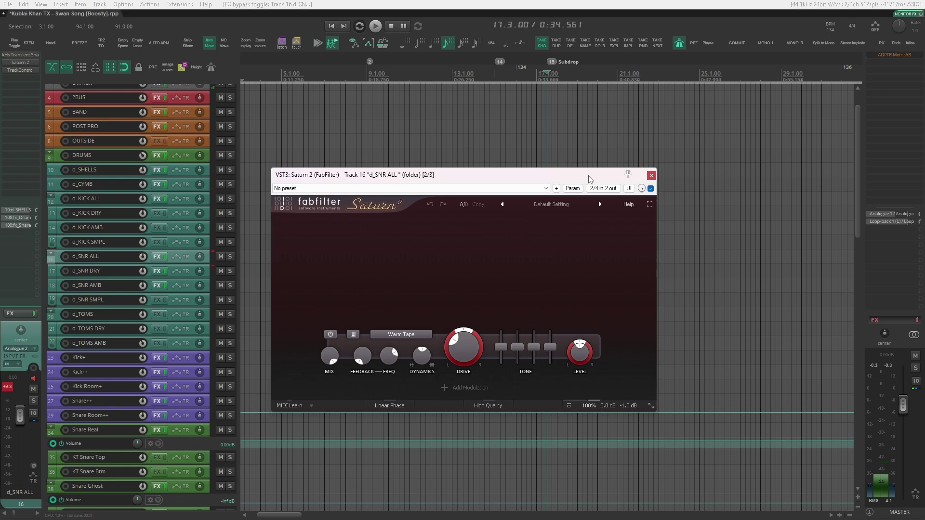
key("Escape")
- Open Saturn 2 on KT Floor 1, examine the three bands of its Metal Toms preset, and close it
scroll(231, 369, "down", 5)
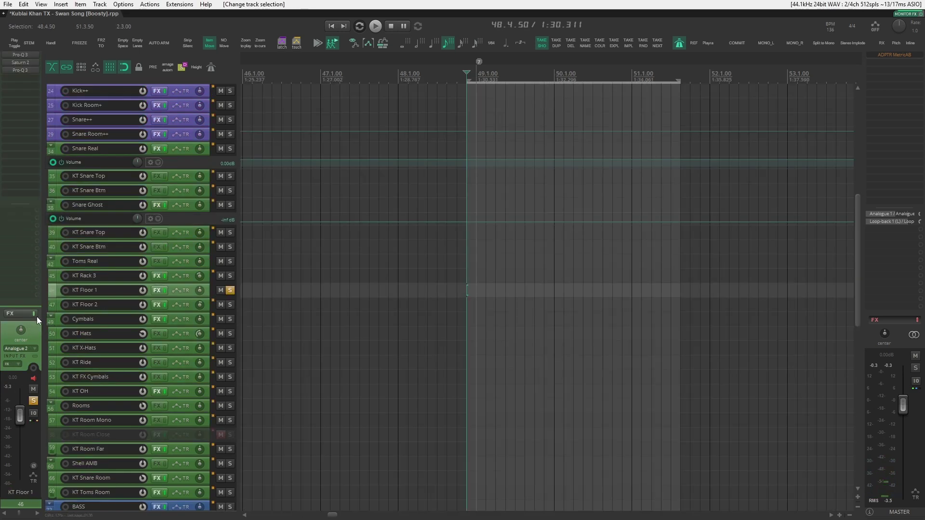
left_click(27, 63)
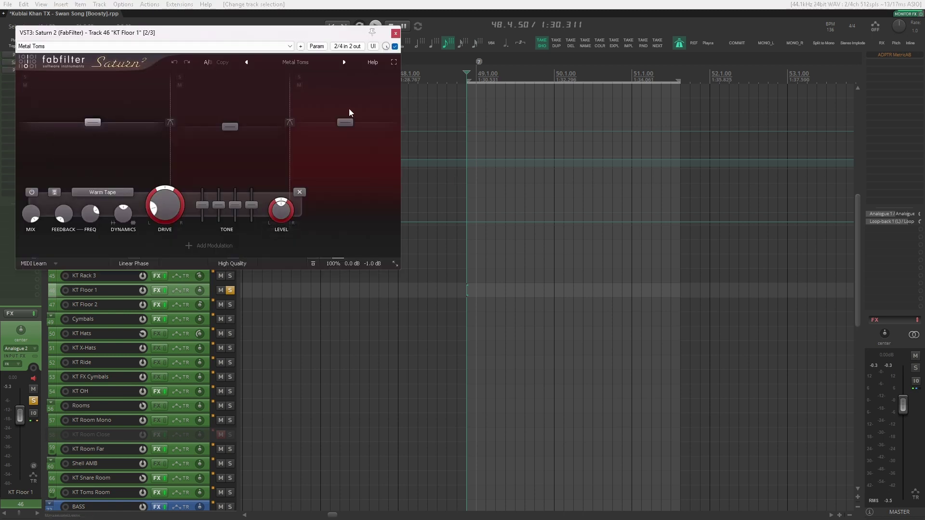
left_click_drag(300, 31, 596, 141)
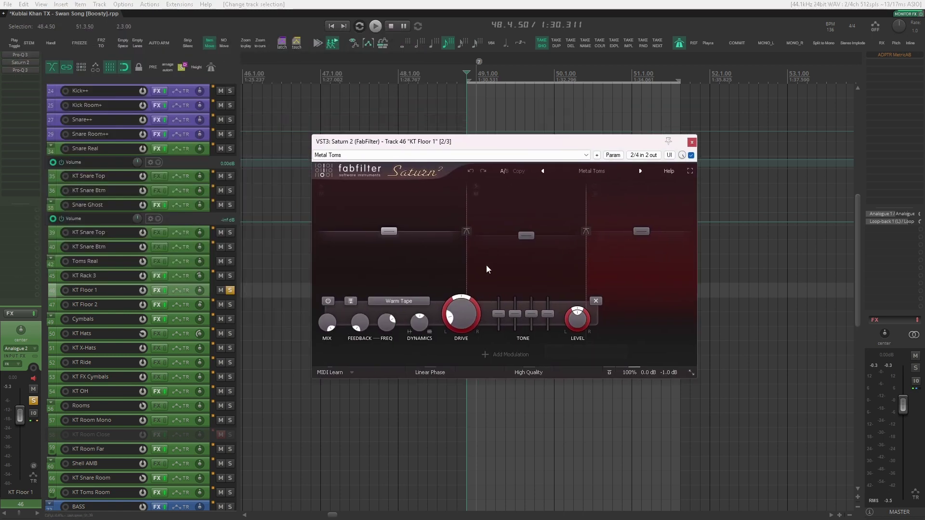
mouse_move(526, 264)
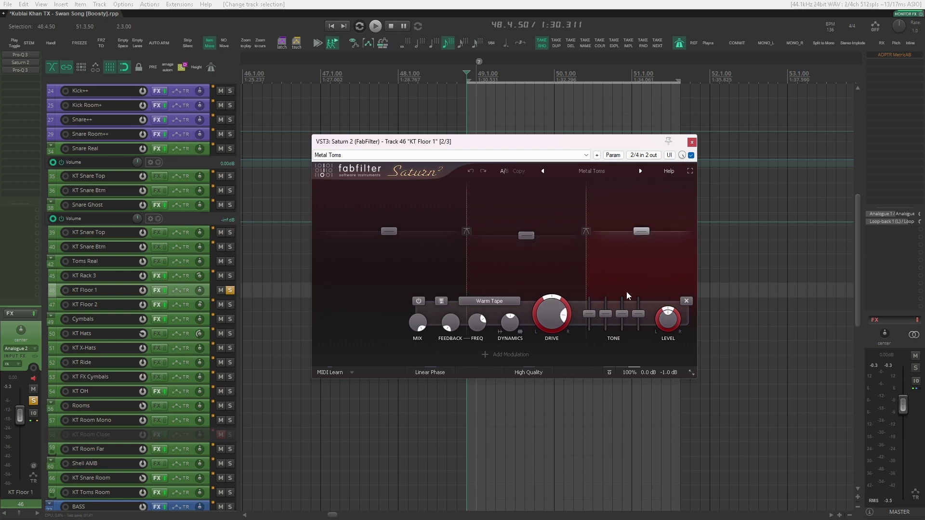
left_click(692, 141)
- Open the first Pro-Q 3 on KT Floor 1, compare its 394.89 Hz cut off and on during playback, and close it
left_click(30, 54)
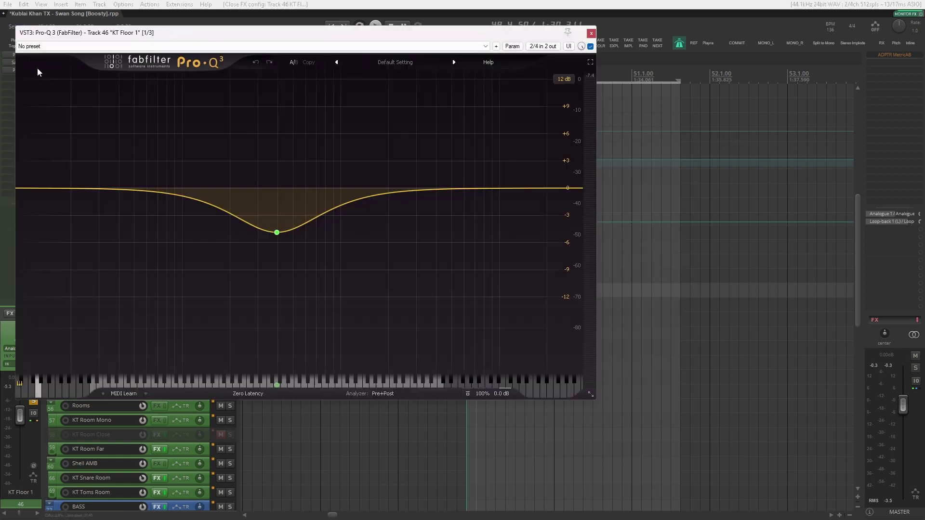
left_click_drag(334, 31, 541, 91)
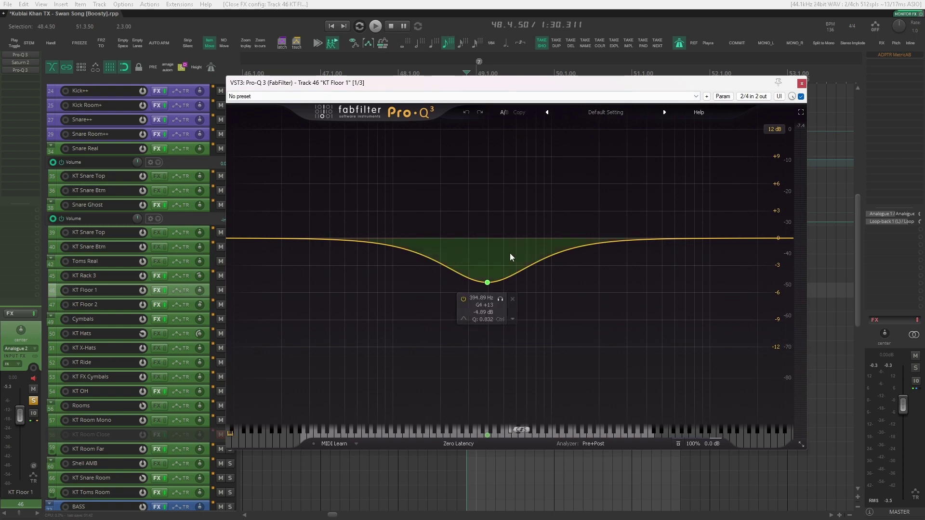
key("space")
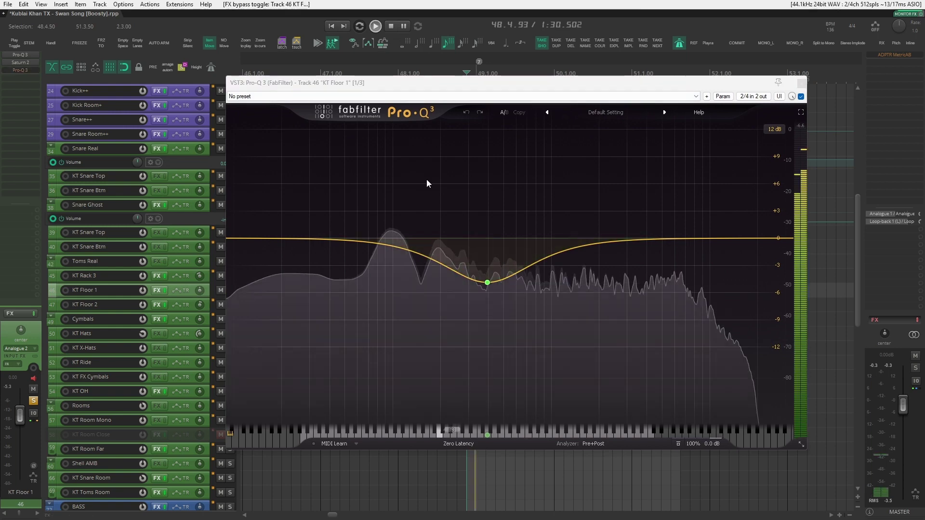
left_click(487, 284)
left_click(462, 299)
left_click(464, 299)
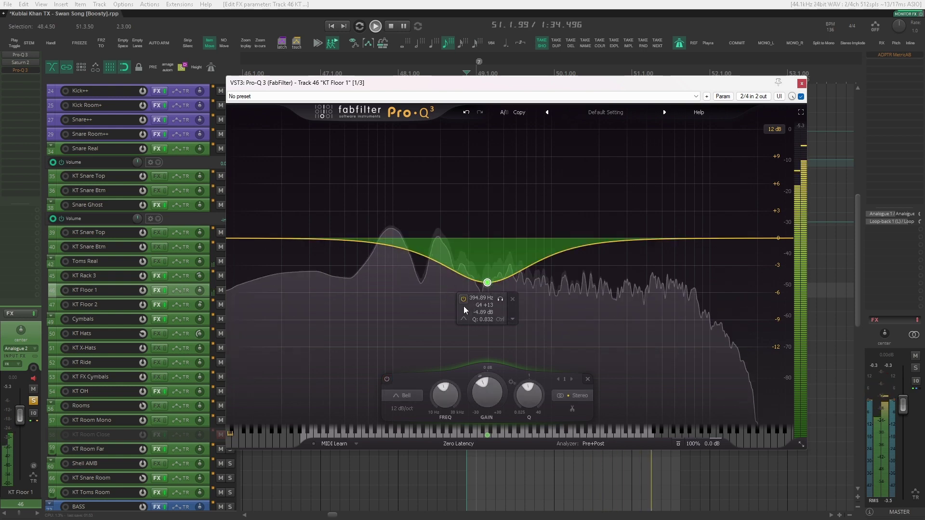
key("space")
key("Escape")
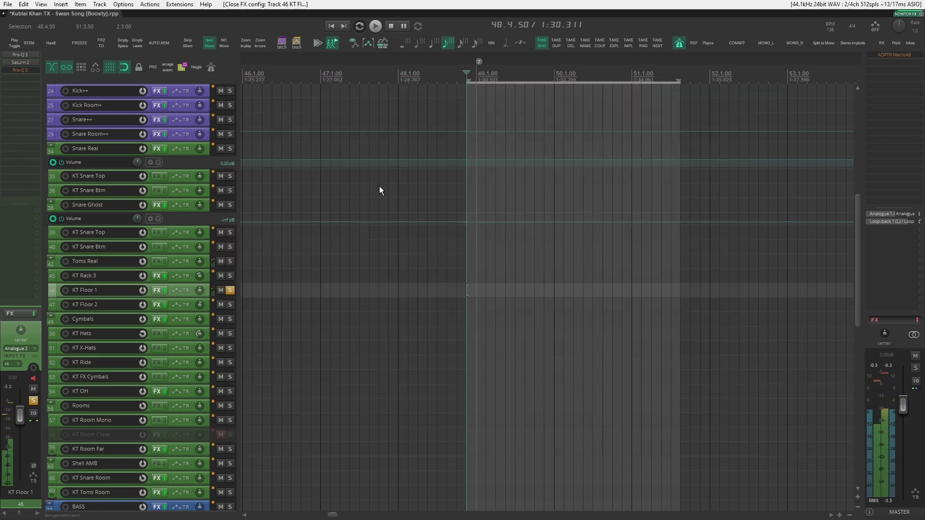
- Open the last Pro-Q 3 on KT Floor 1, compare the 168.30 Hz boost and the two high bands off and on, and close it
left_click(25, 70)
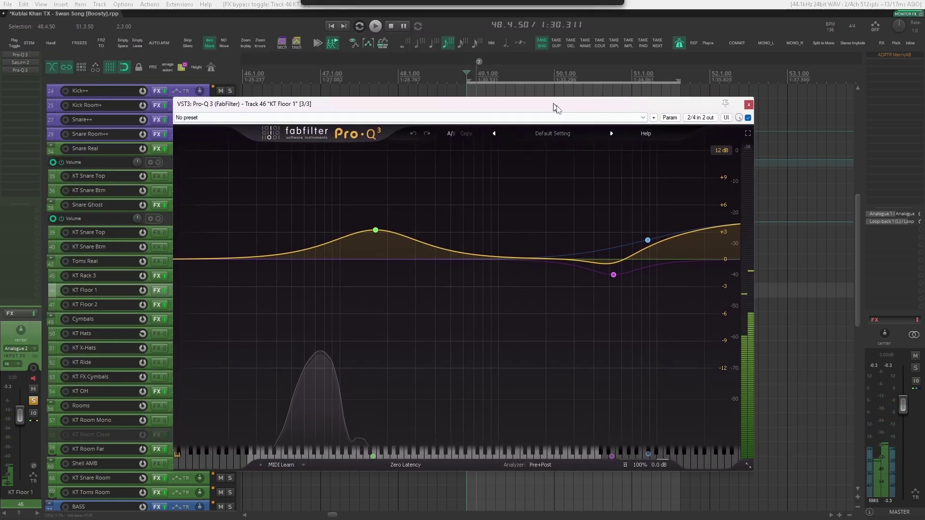
mouse_move(389, 230)
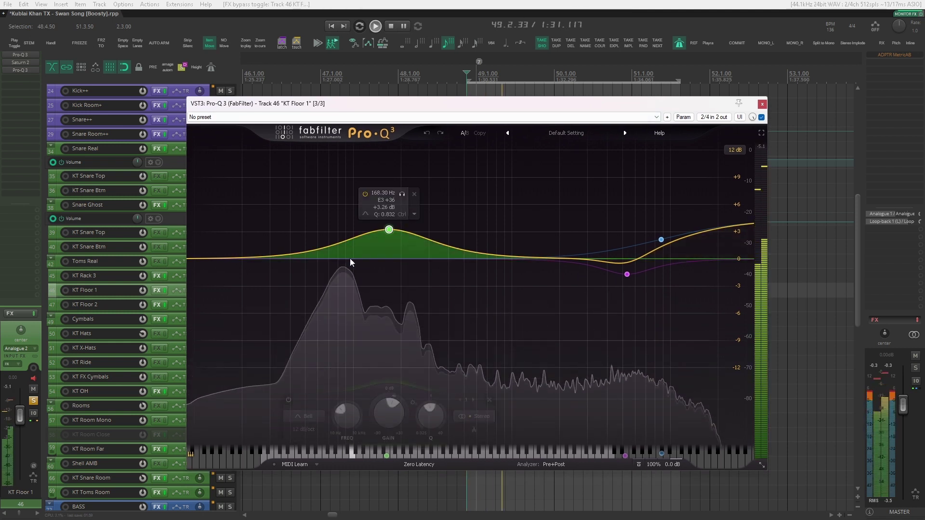
left_click(364, 194)
left_click(366, 195)
left_click_drag(672, 224, 619, 284)
left_click(538, 400)
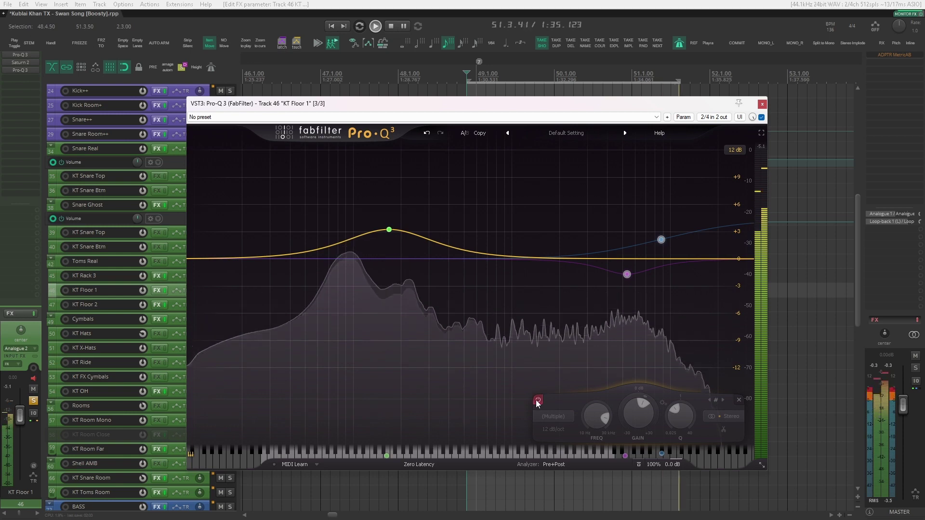
left_click(538, 400)
left_click(762, 104)
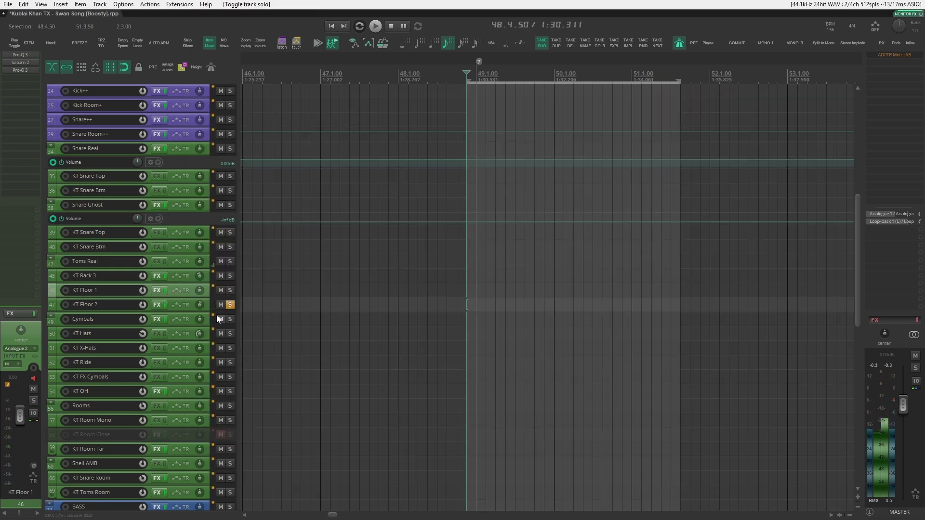
- Select the soloed KT Floor 2, review its Saturn 2 Metal Toms saturation during playback, and close the plugin
left_click(206, 306)
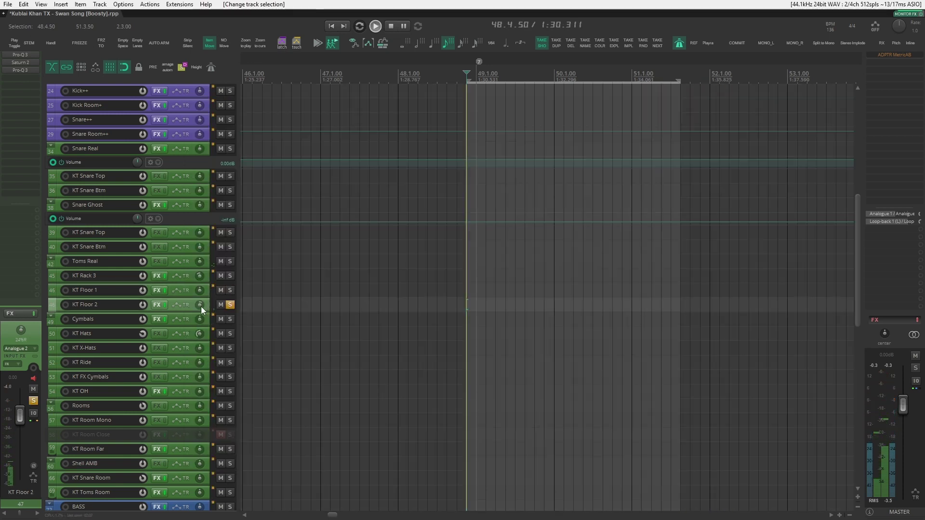
key("space")
left_click(25, 62)
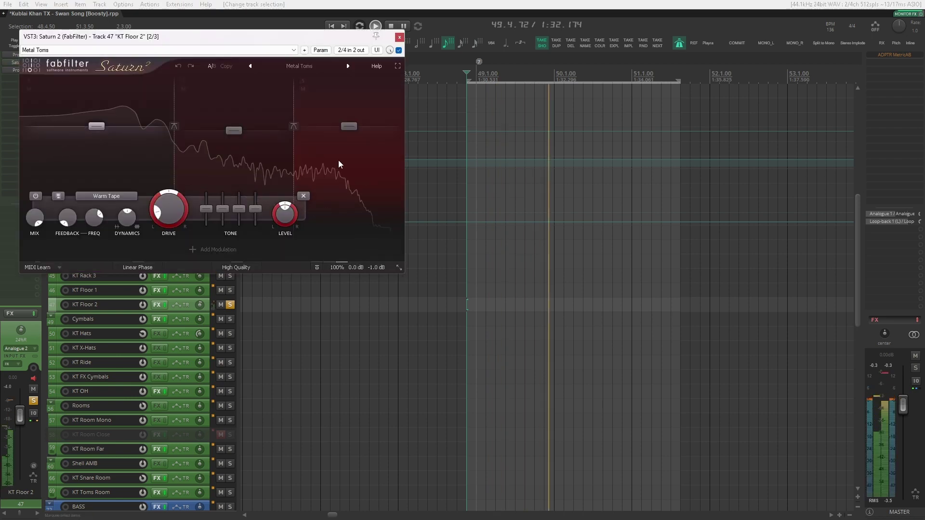
left_click(399, 37)
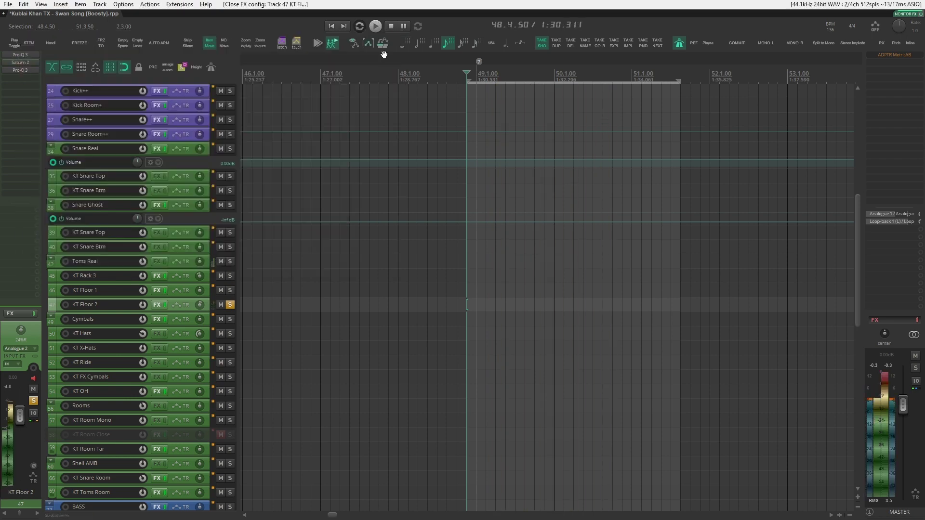
- Open the first Pro-Q 3 on KT Floor 2, compare its 353.66 Hz cut off and on during playback, and close it
left_click(20, 54)
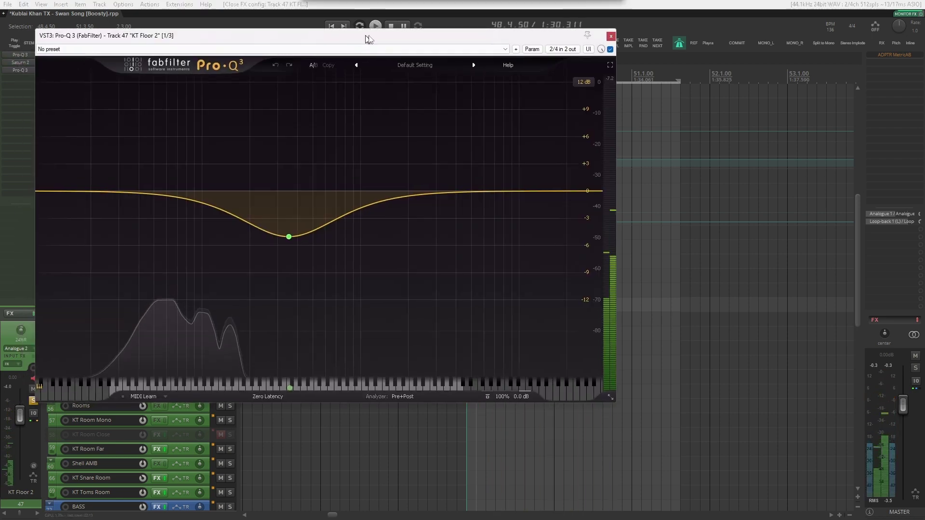
left_click_drag(413, 20, 619, 51)
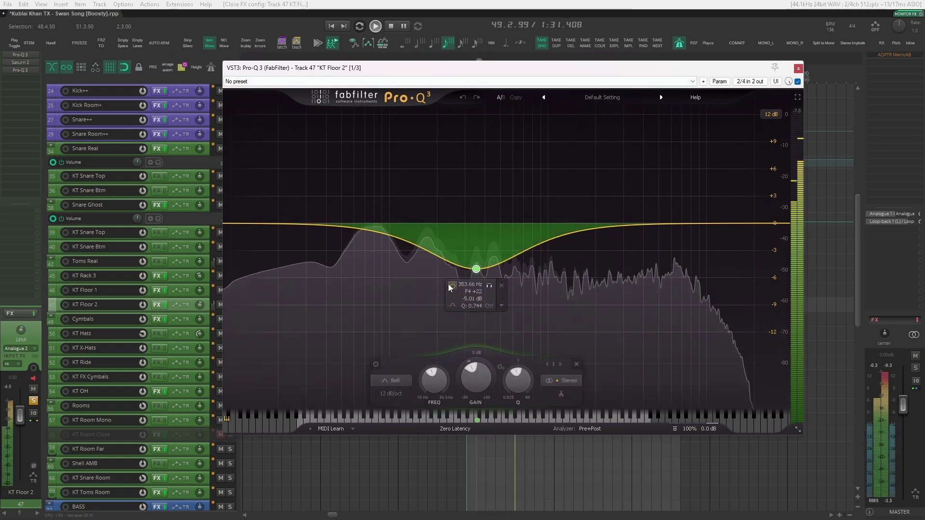
left_click(452, 285)
left_click(452, 285)
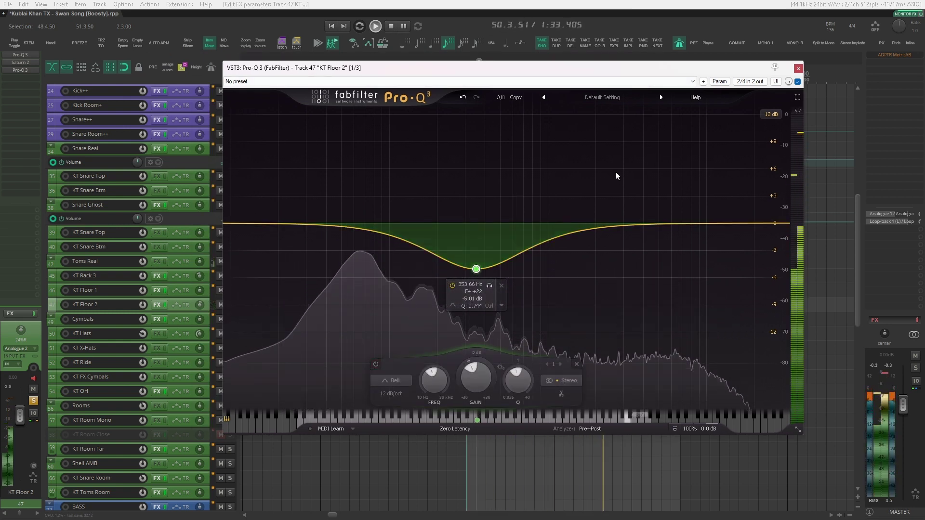
key("space")
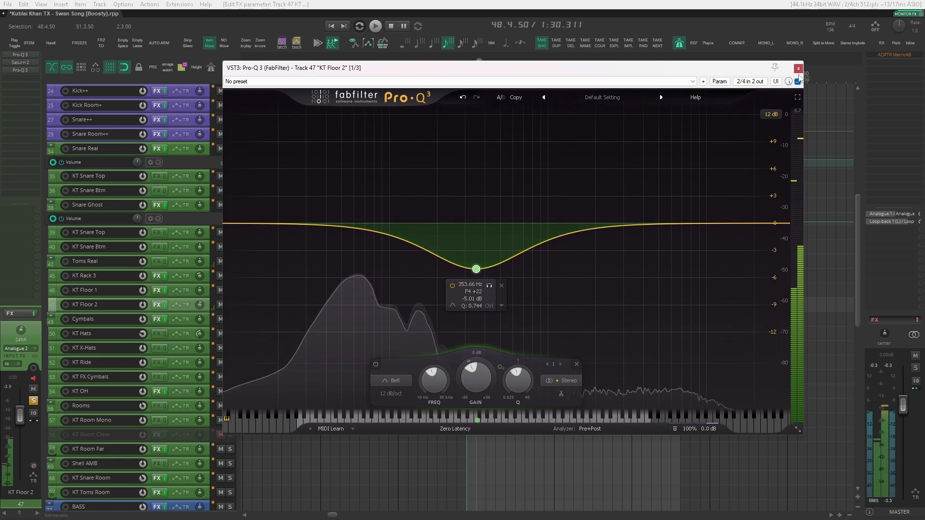
key("Escape")
- Open the last Pro-Q 3 on KT Floor 2 and compare its 130.12 Hz boost off and on during playback
left_click(21, 69)
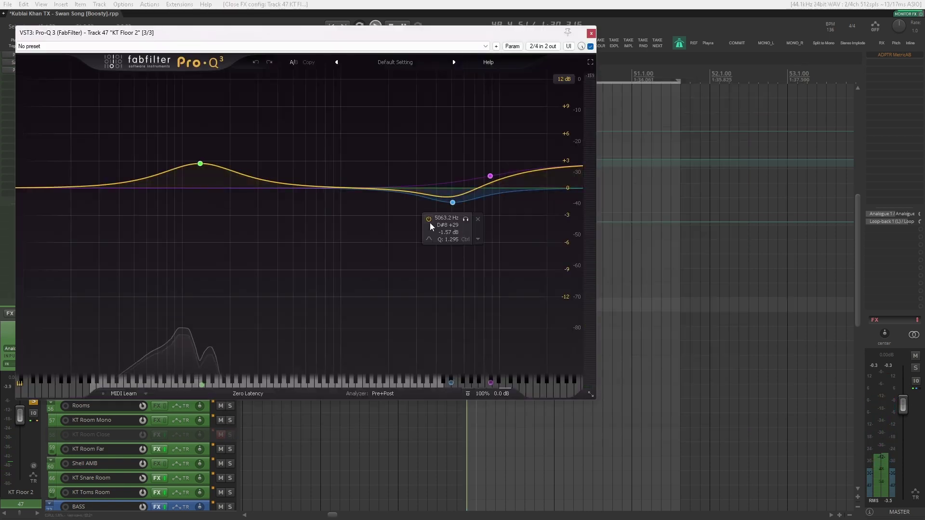
mouse_move(215, 167)
left_click_drag(270, 33, 392, 91)
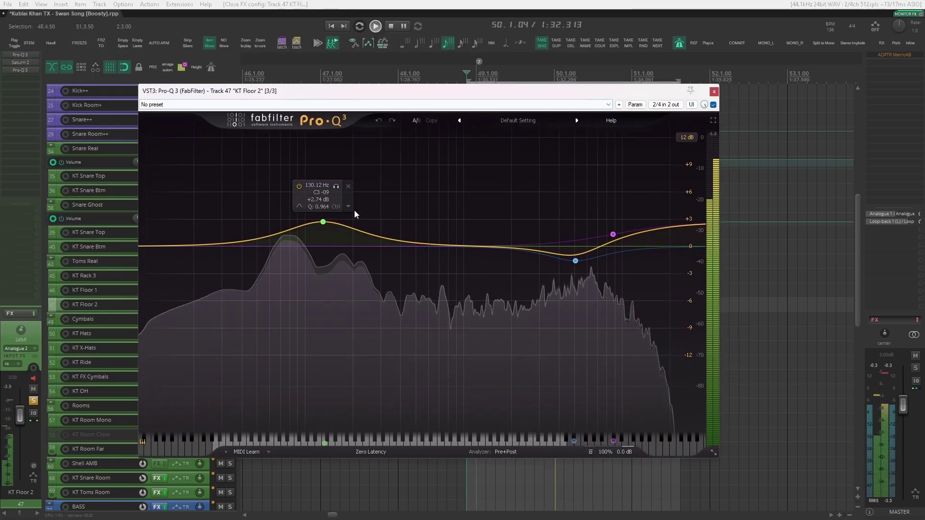
left_click(299, 186)
left_click(300, 186)
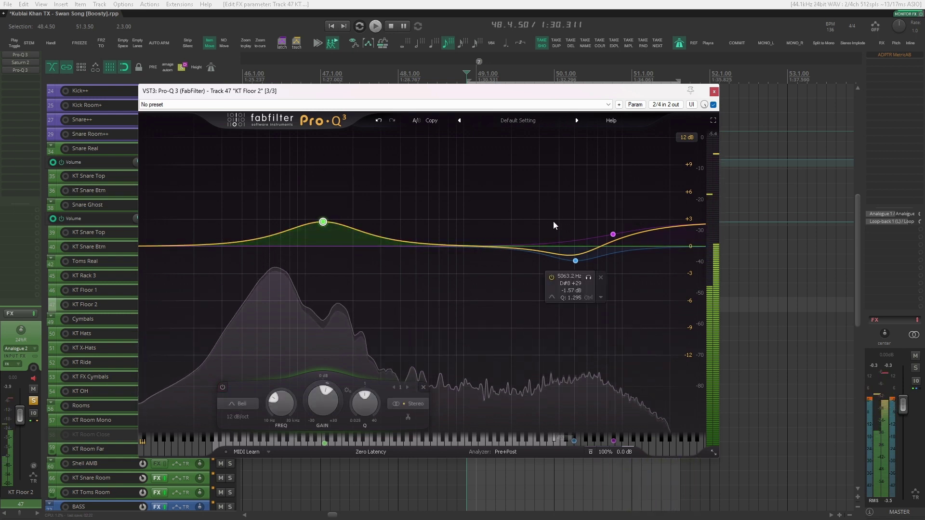
- Compare the 5063.2 Hz cut in KT Floor 2's last Pro-Q 3 off and on, audition that band alone, and close the plugin
mouse_move(636, 235)
left_click_drag(538, 223, 600, 314)
left_click(551, 276)
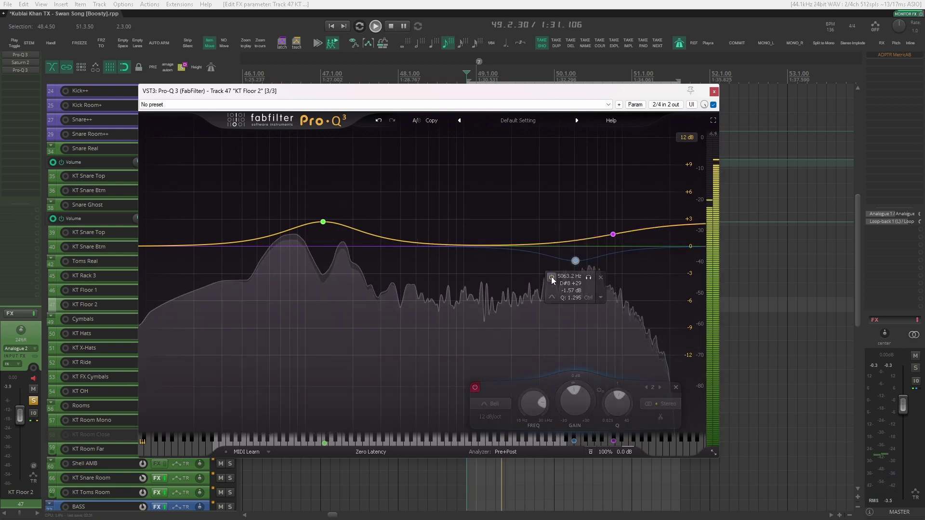
left_click(550, 277)
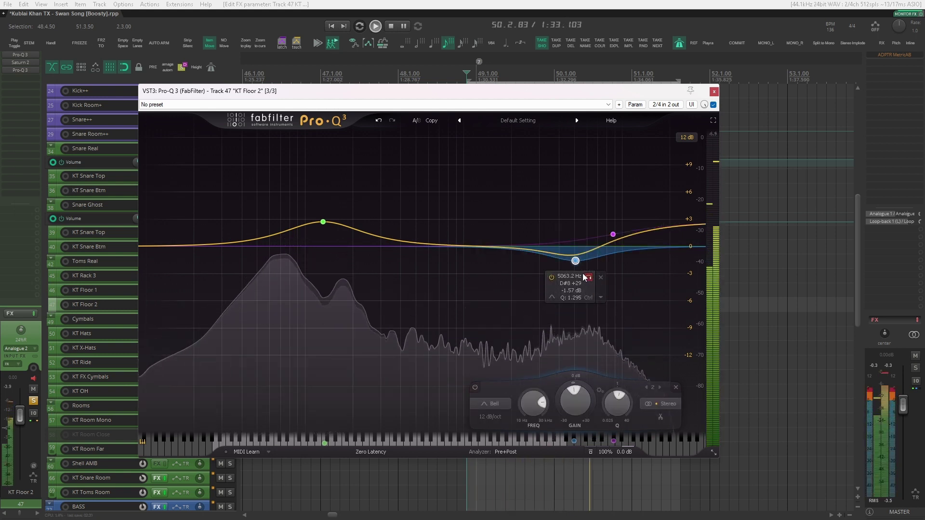
left_click(588, 277)
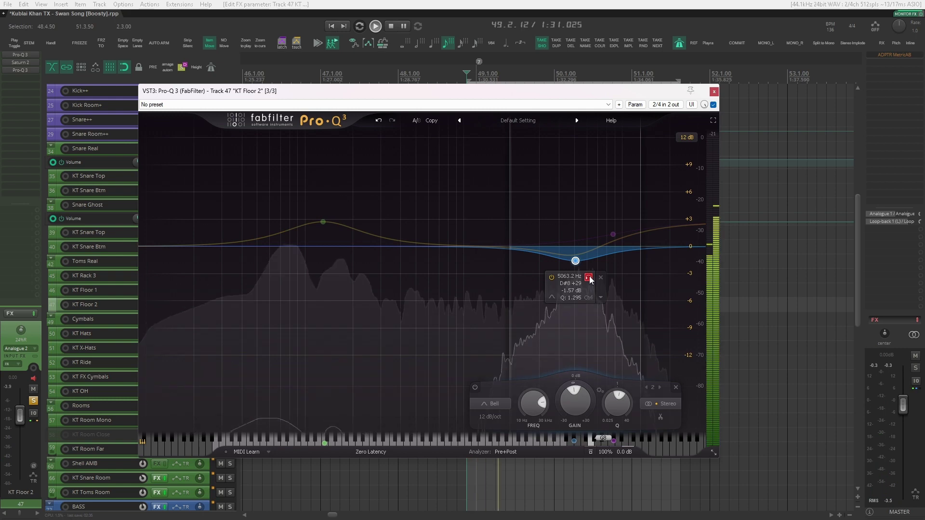
left_click(588, 278)
key("space")
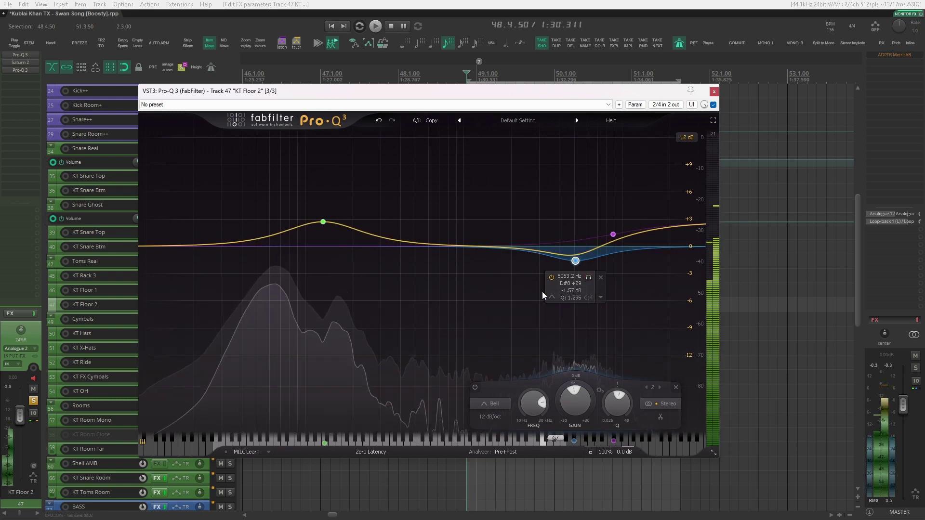
left_click(714, 92)
- Go from the d_TOMS bus down through the individual cymbal tracks and select KT OH
left_click(207, 336)
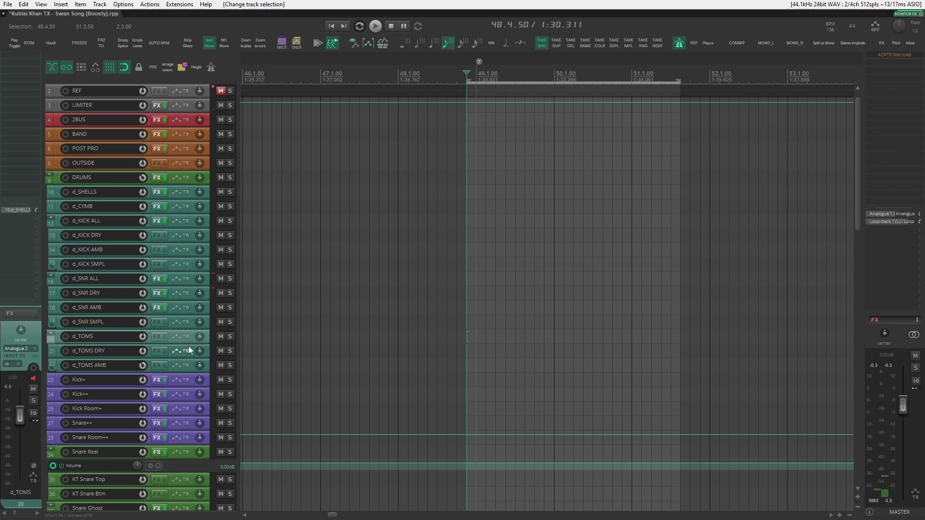
scroll(183, 369, "down", 10)
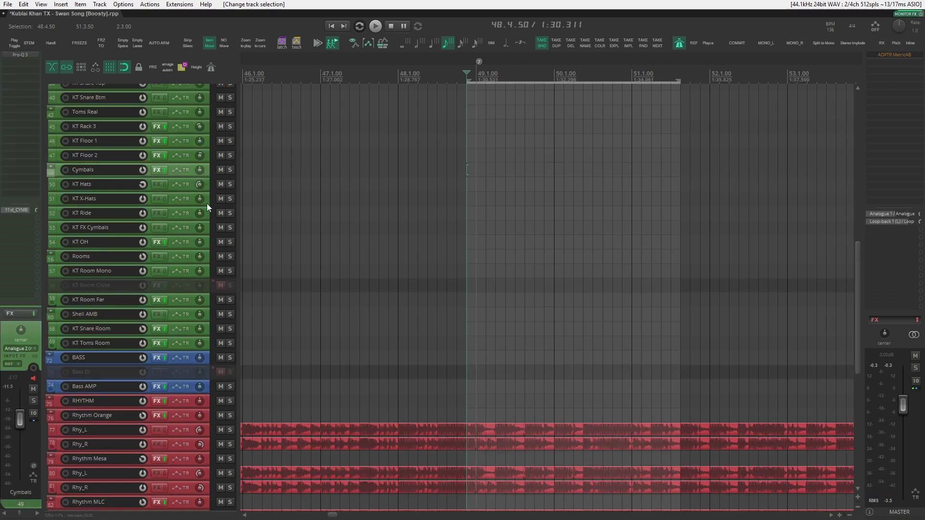
key("Down")
key("Down")
key("Down")
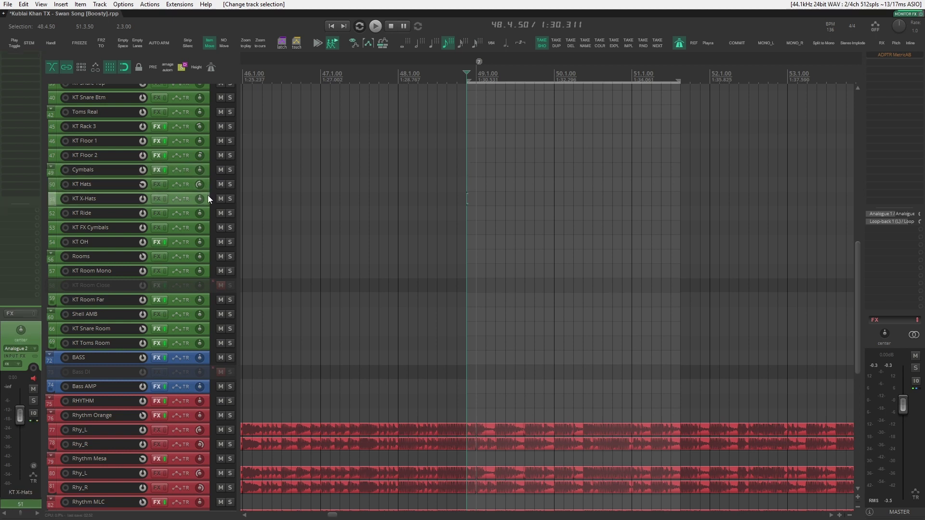
left_click(207, 226)
left_click(207, 241)
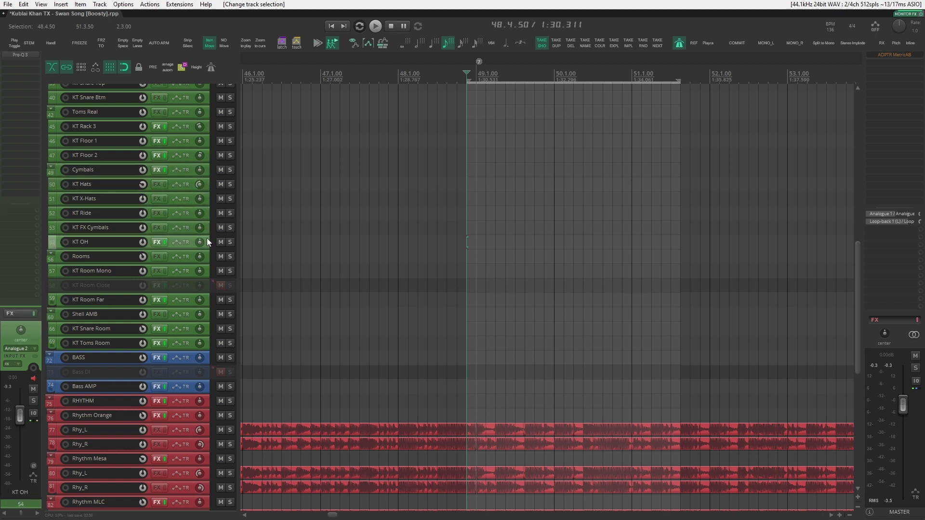
- Open the Pro-Q 3 on the soloed KT OH, compare its 200 Hz low cut off and on during playback, and close and unsolo it
key("shift+f")
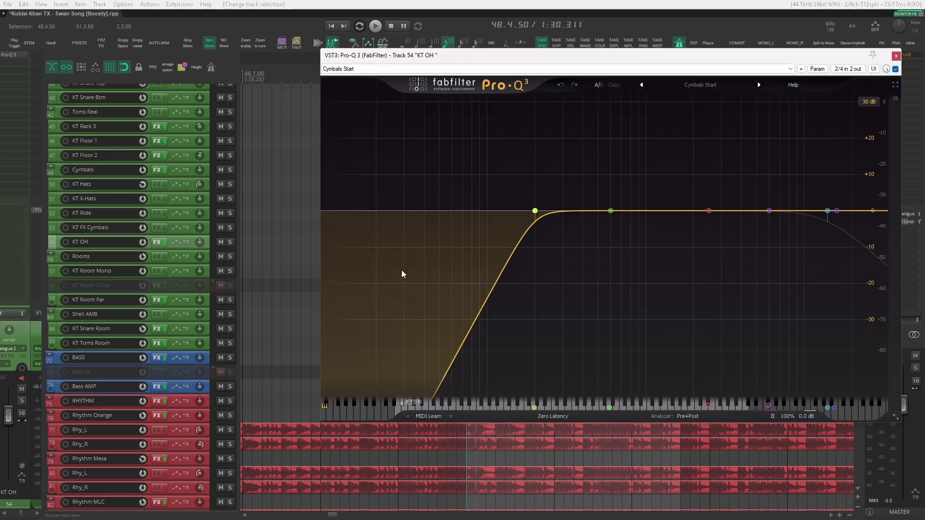
left_click(230, 242)
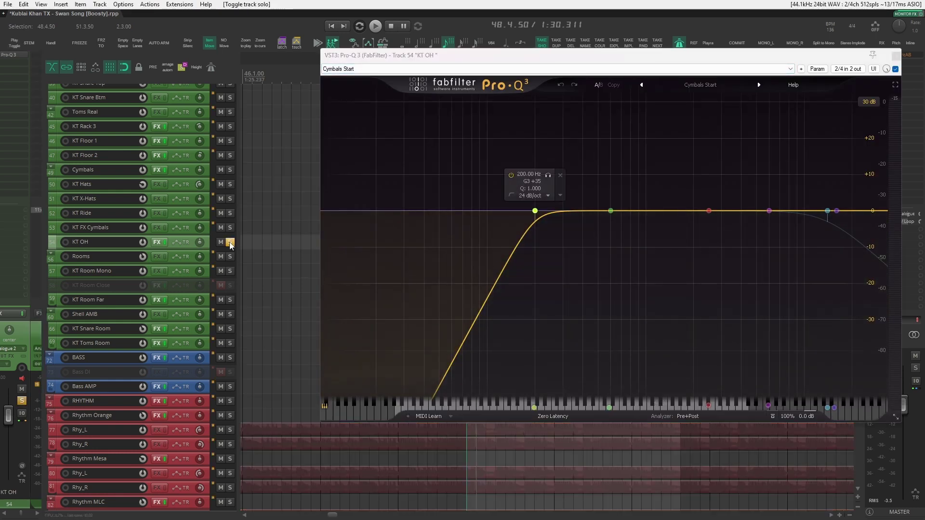
key("space")
left_click(511, 175)
left_click(510, 175)
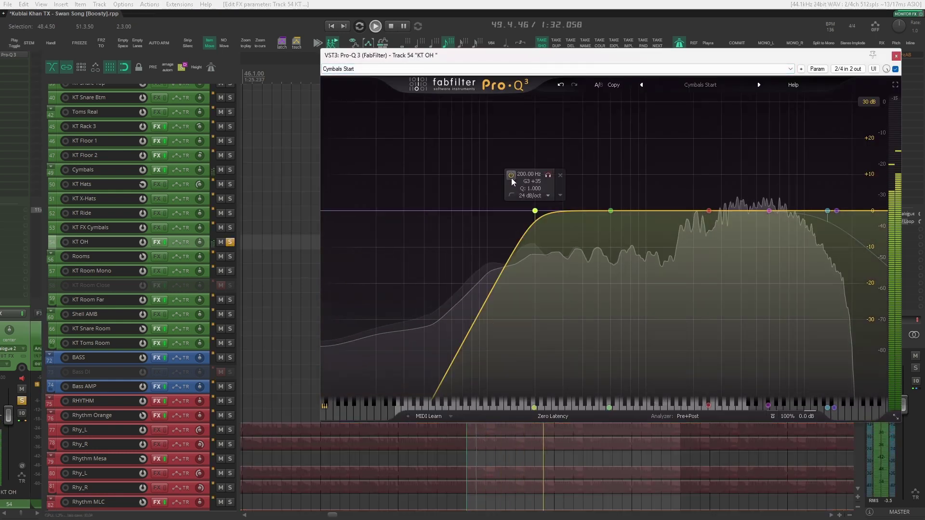
left_click(547, 176)
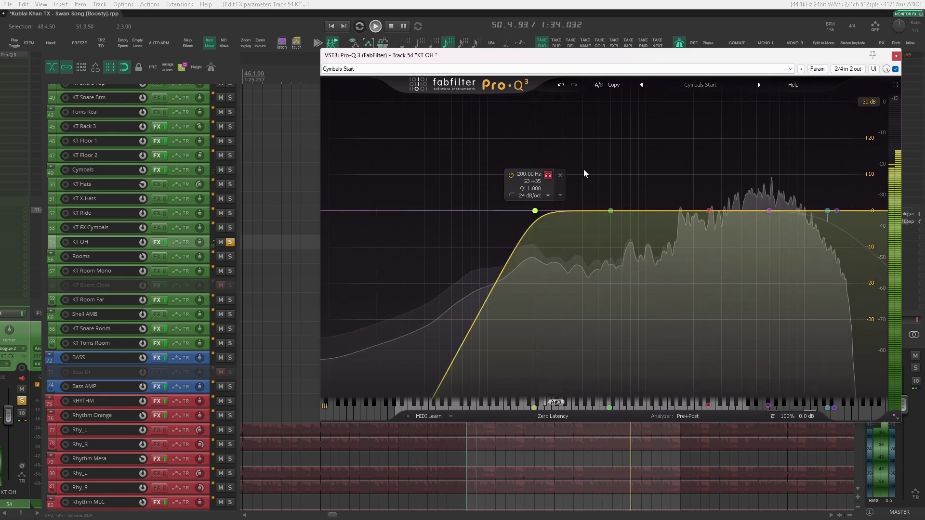
key("space")
key("shift+f")
left_click(229, 242)
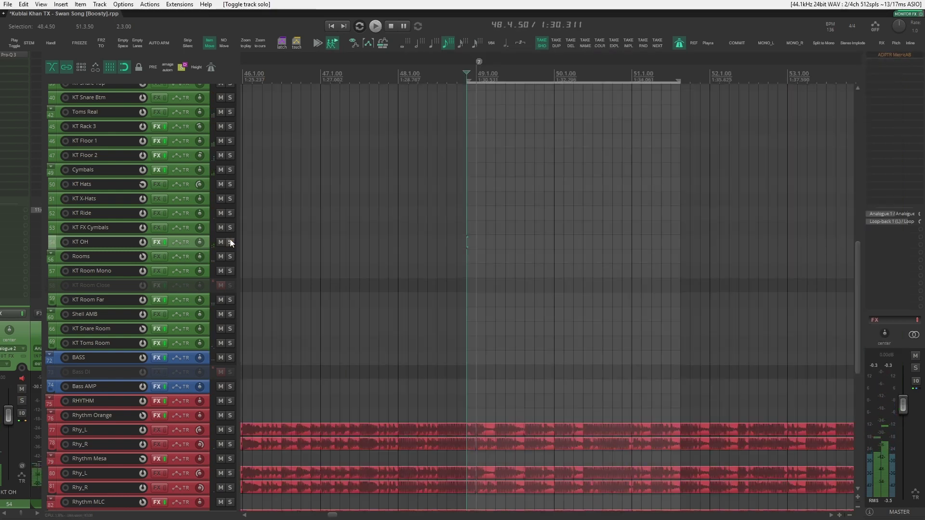
- Select and solo KT Room Far, play it from bar 33, and bypass its Saturn 2, Pro-Q 3 and TrackControl plugins
left_click(208, 300)
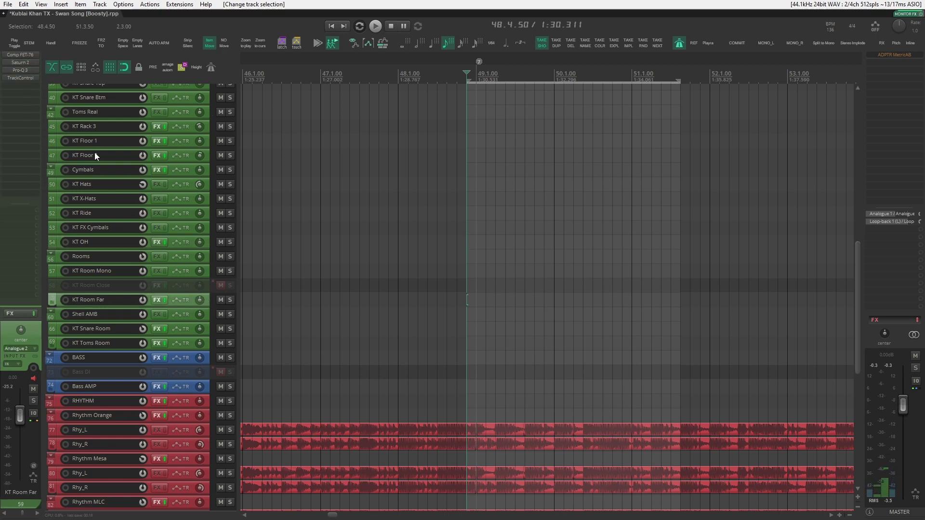
left_click(232, 300)
key("space")
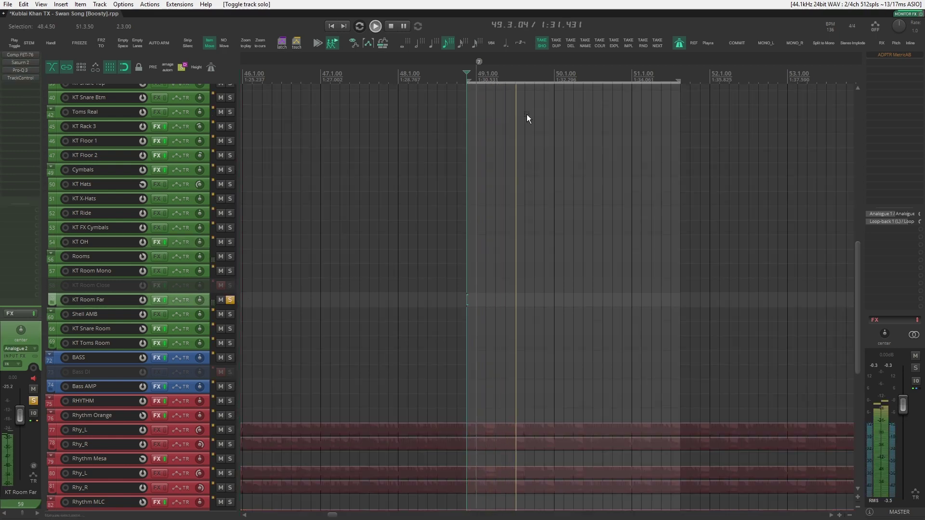
scroll(505, 151, "down", 5)
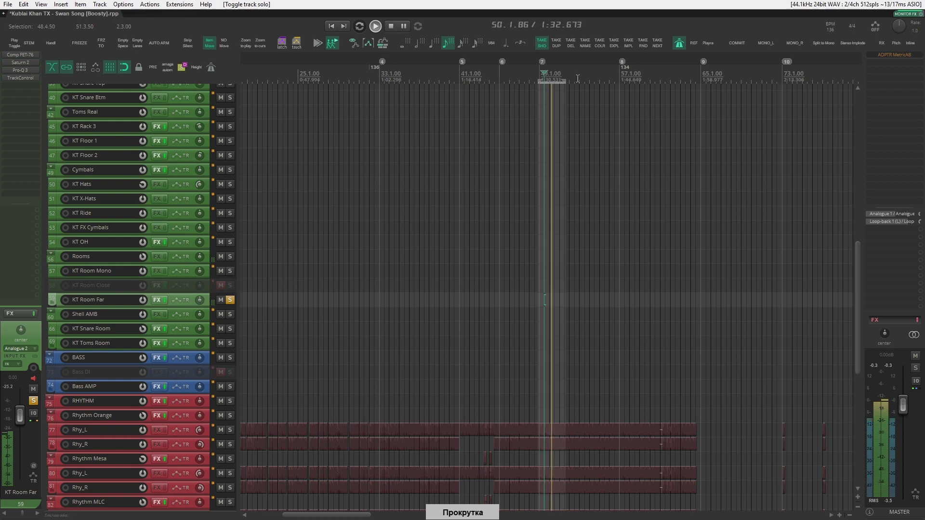
left_click(380, 75)
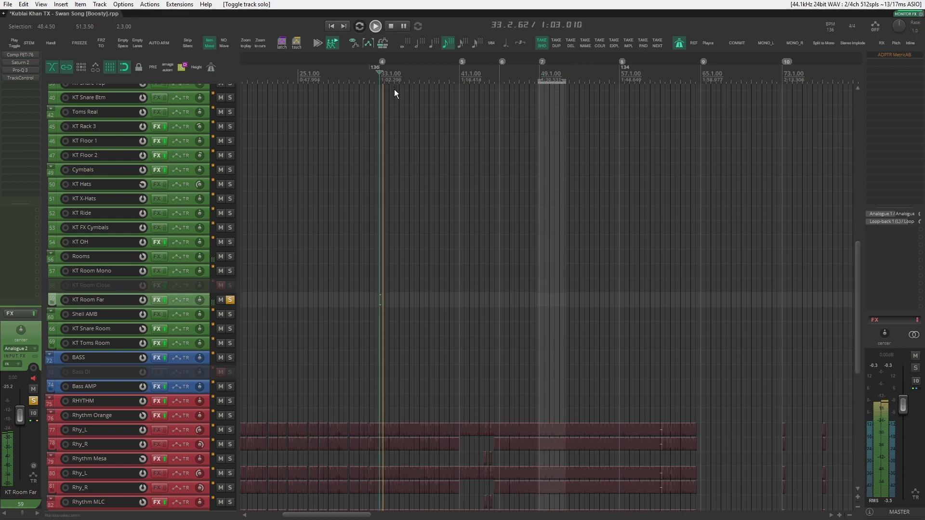
key("space")
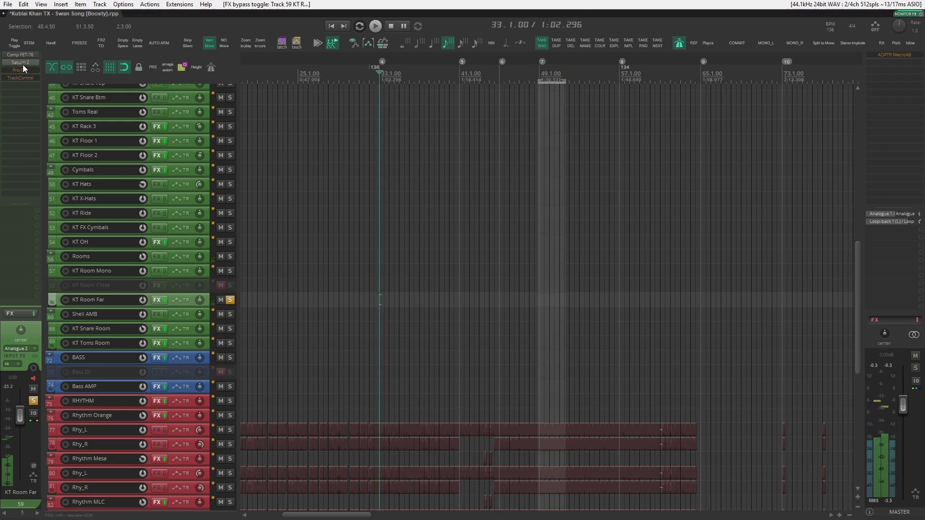
key("space")
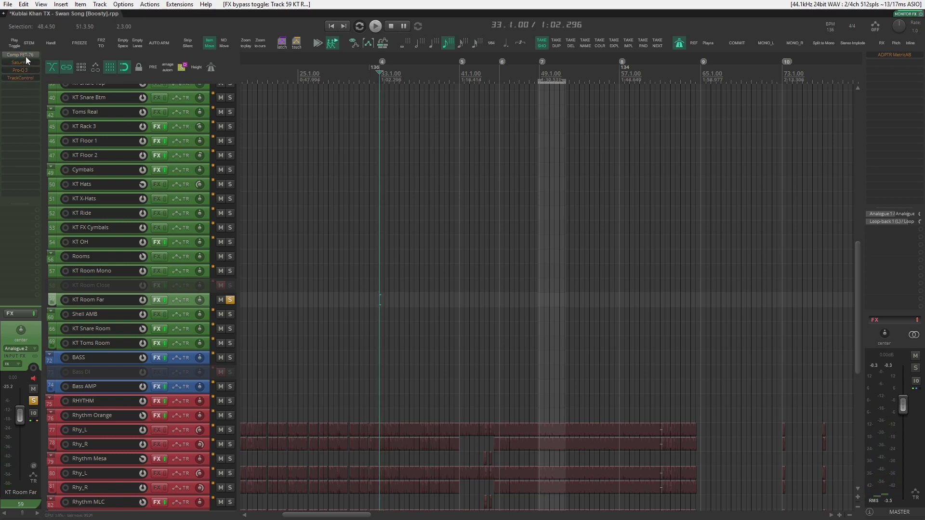
- Open the Comp FET-76 on KT Room Far, review its Drum Squasher compression settings during playback, and close the plugin
key("f")
left_click_drag(341, 137, 459, 166)
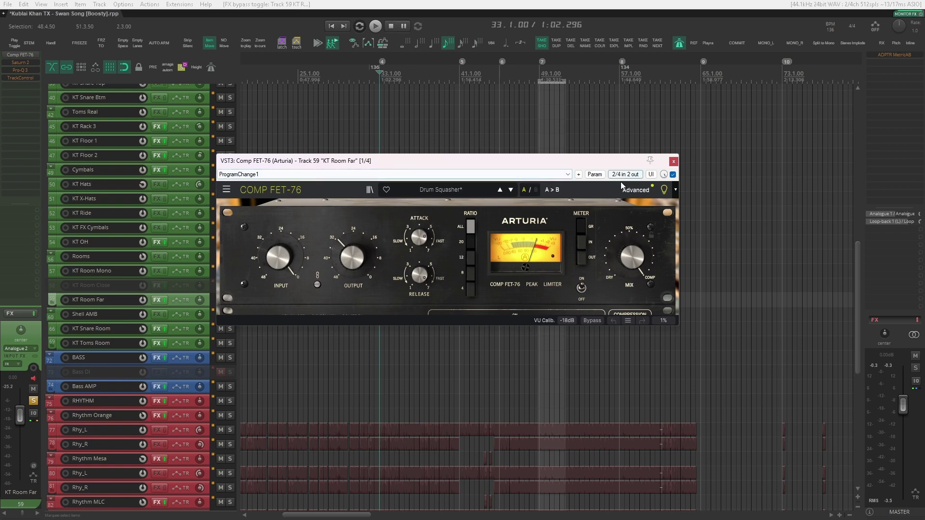
key("space")
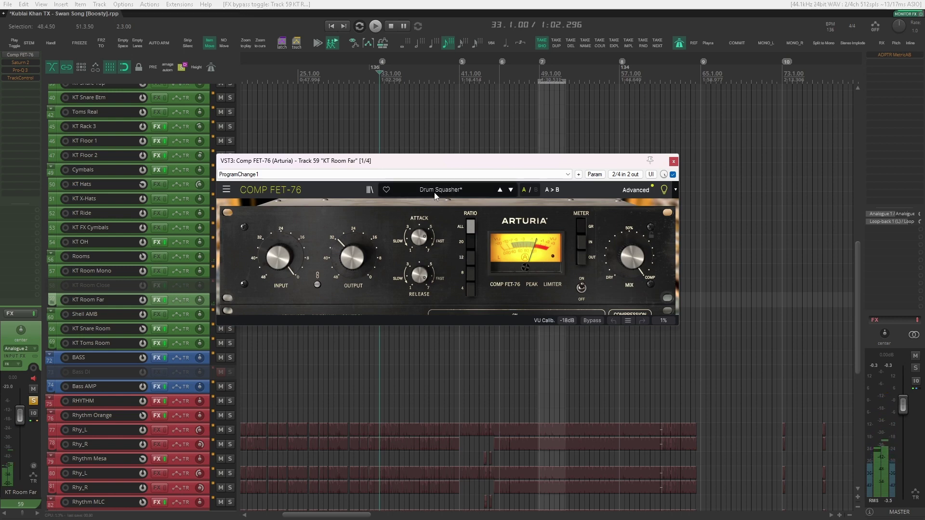
left_click_drag(434, 163, 432, 158)
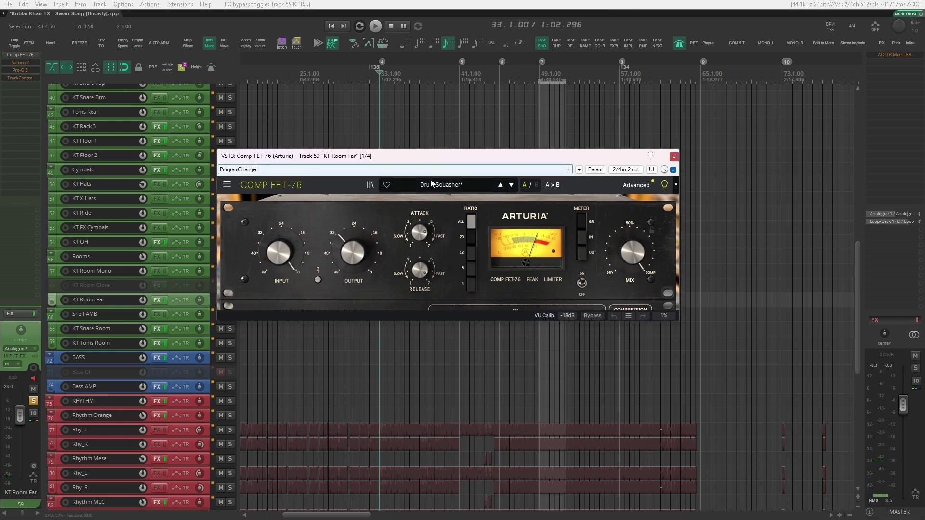
key("Escape")
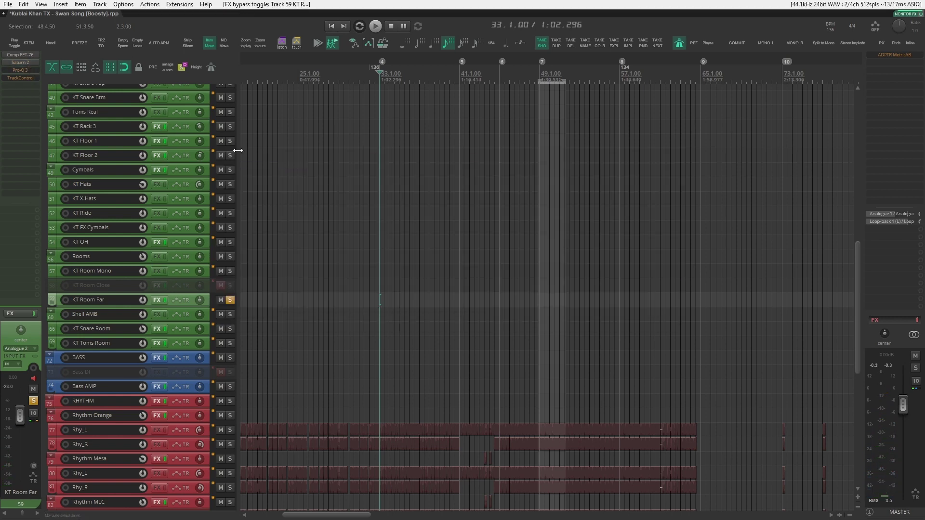
- Open Saturn 2 on KT Room Far, compare its Warm Tape saturation bypassed and active during playback, and close the plugin
left_click(30, 64)
left_click_drag(275, 73, 397, 123)
left_click(595, 119)
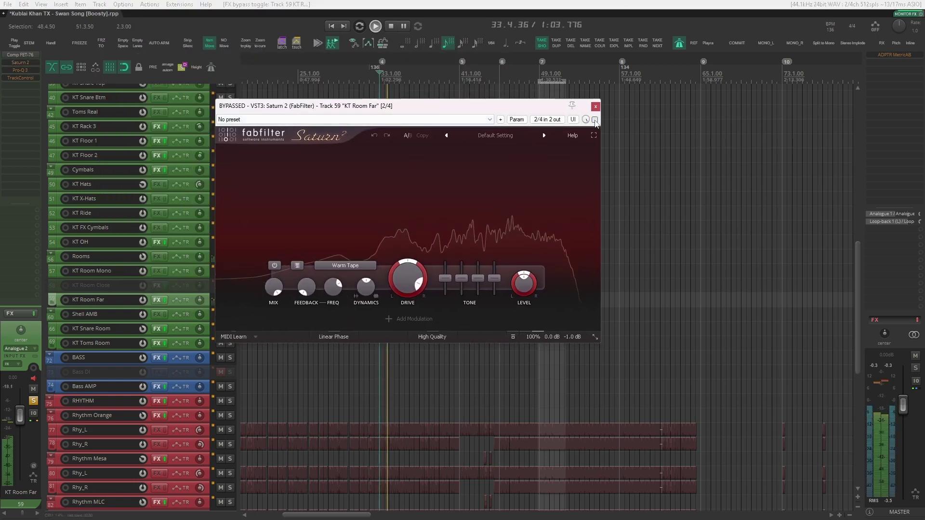
left_click(595, 120)
key("Escape")
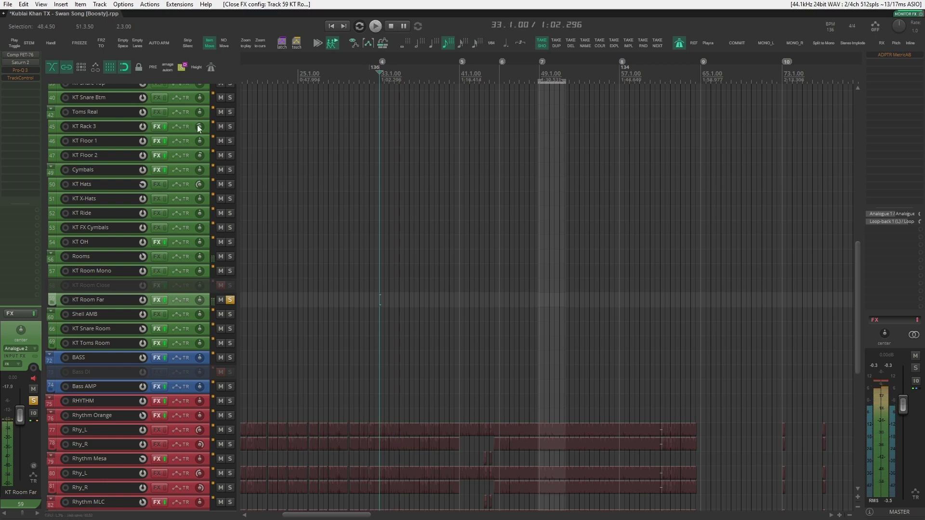
- Open the Pro-Q 3 on KT Room Far and audition what its 6493.9 Hz high cut removes during playback
left_click(24, 71)
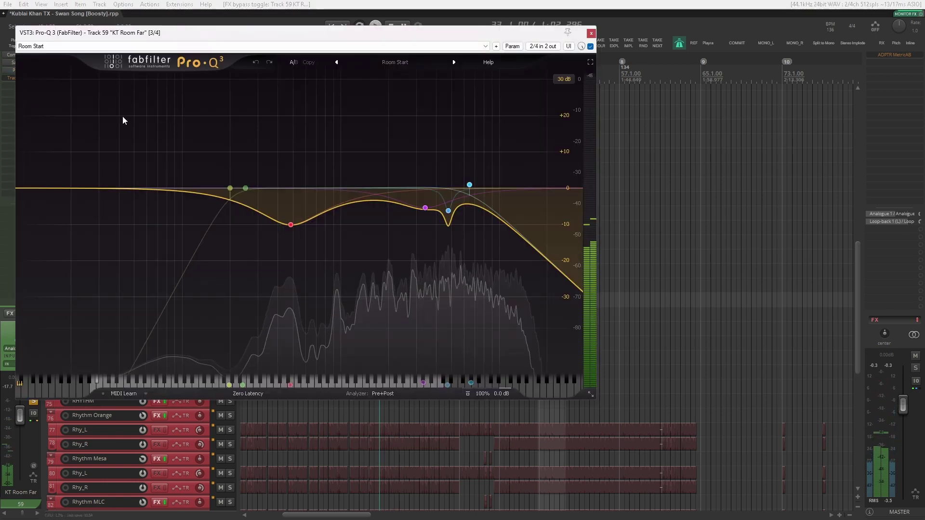
left_click_drag(456, 24, 535, 78)
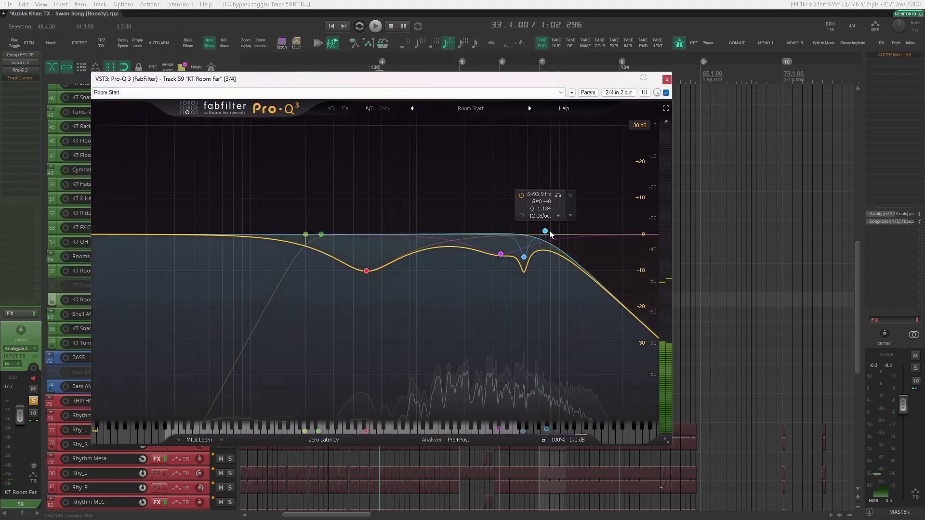
left_click(545, 231)
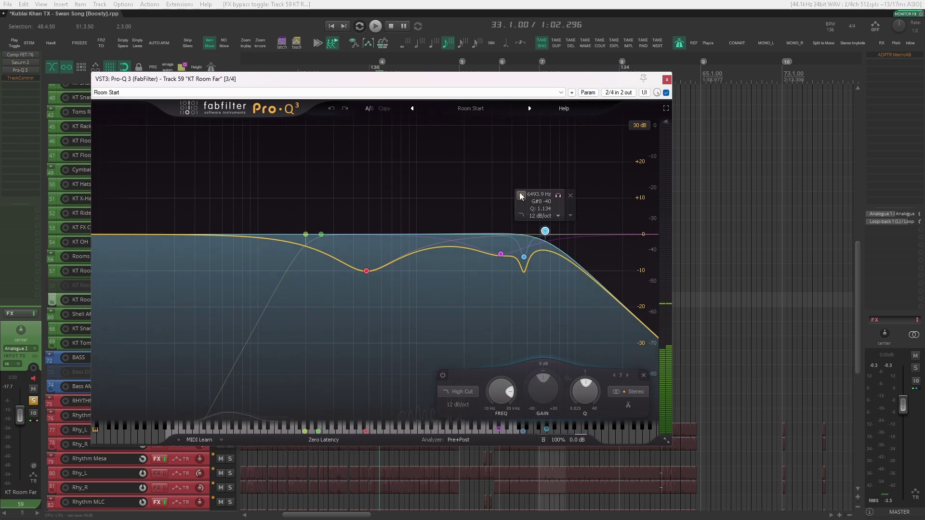
key("space")
left_click(557, 195)
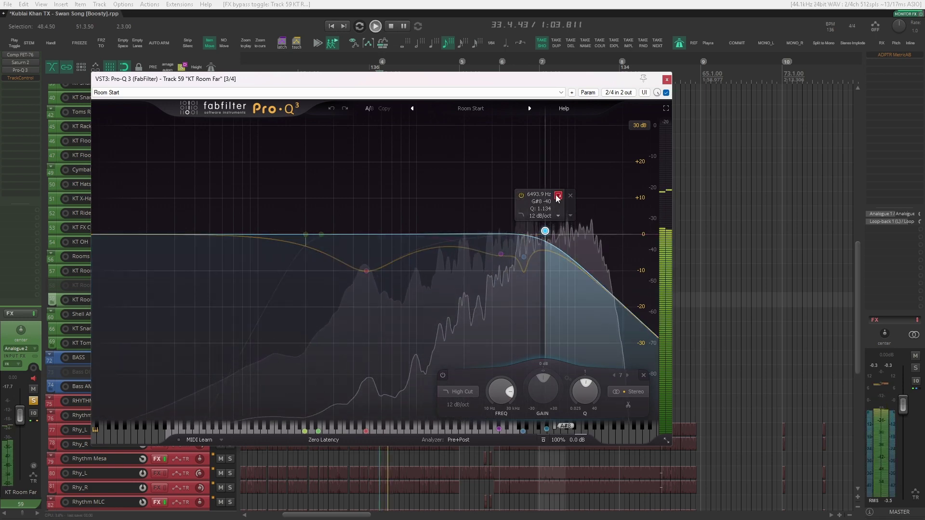
key("space")
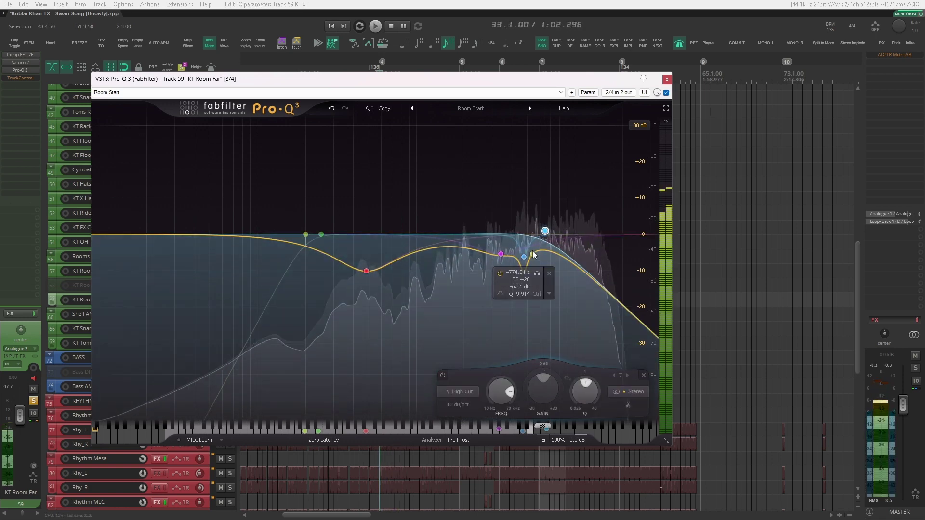
- Compare KT Room Far's 485.15 Hz EQ cut off and on during playback, and audition that band alone
left_click_drag(530, 78, 596, 83)
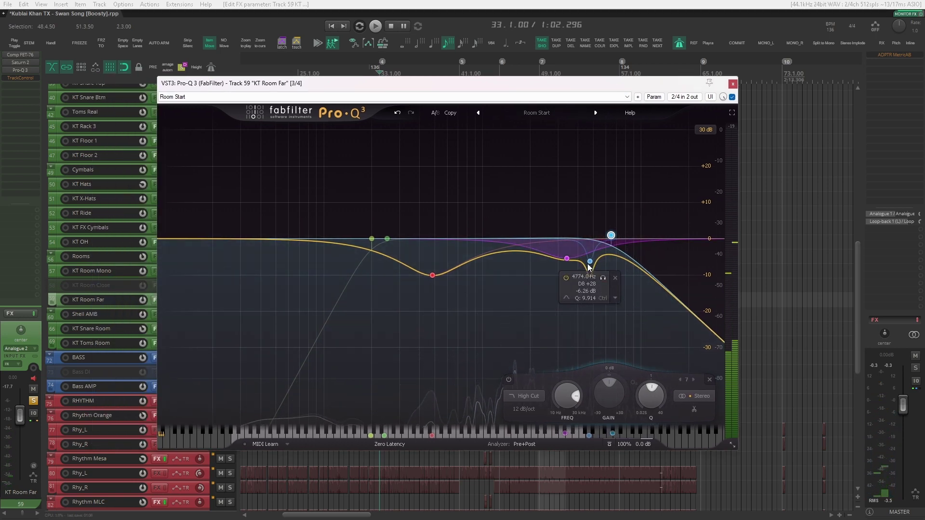
left_click(432, 275)
left_click_drag(446, 83, 453, 133)
key("space")
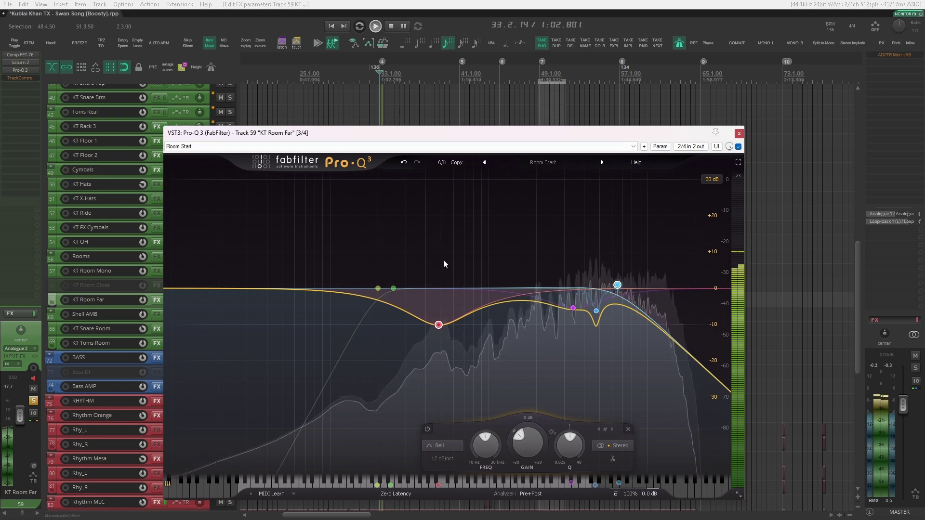
left_click(415, 342)
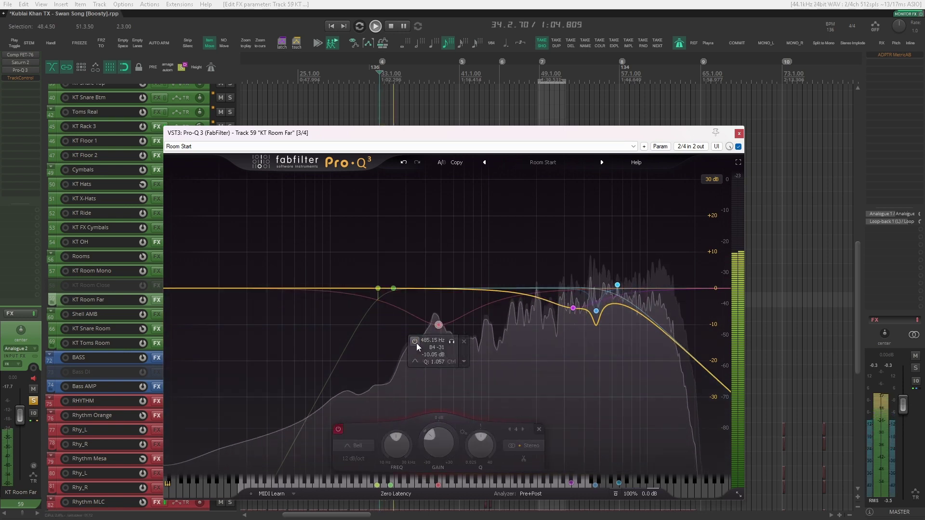
left_click(415, 342)
left_click(452, 342)
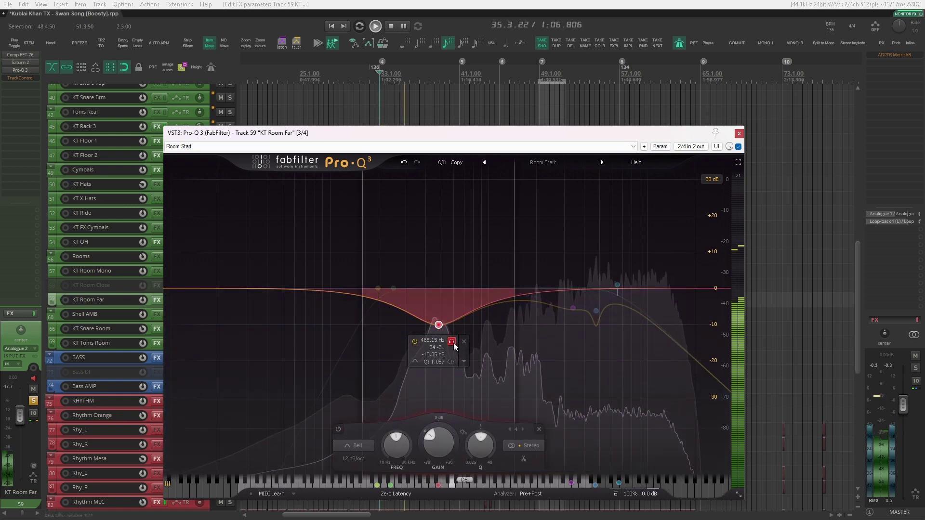
key("space")
- Compare KT Room Far's 3411.4 Hz EQ cut and its neighbouring narrow cut off and on during playback, and close the Pro-Q 3
left_click_drag(482, 133, 457, 106)
left_click(548, 282)
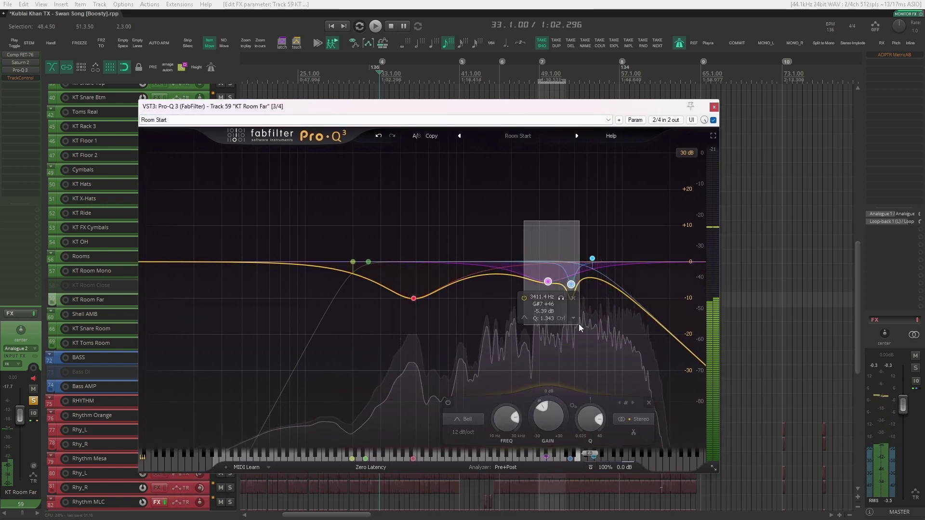
left_click(525, 297)
key("space")
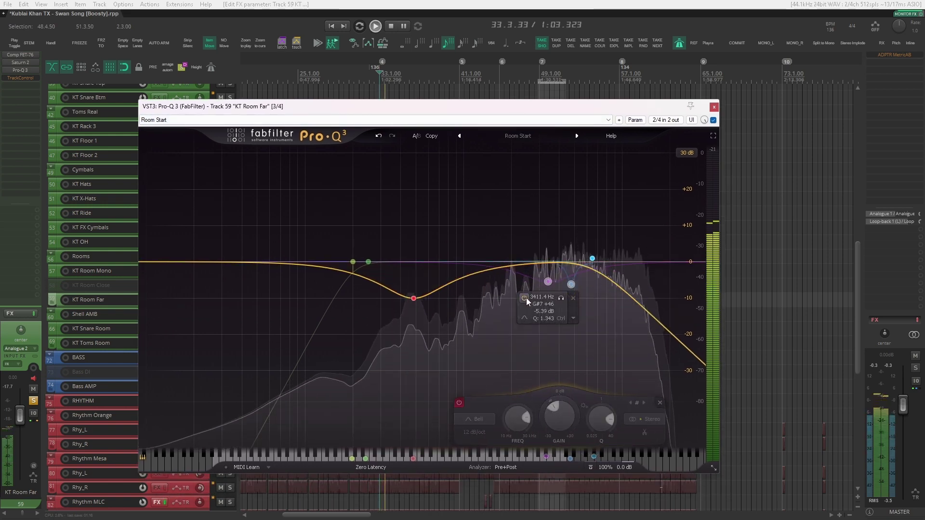
left_click(525, 298)
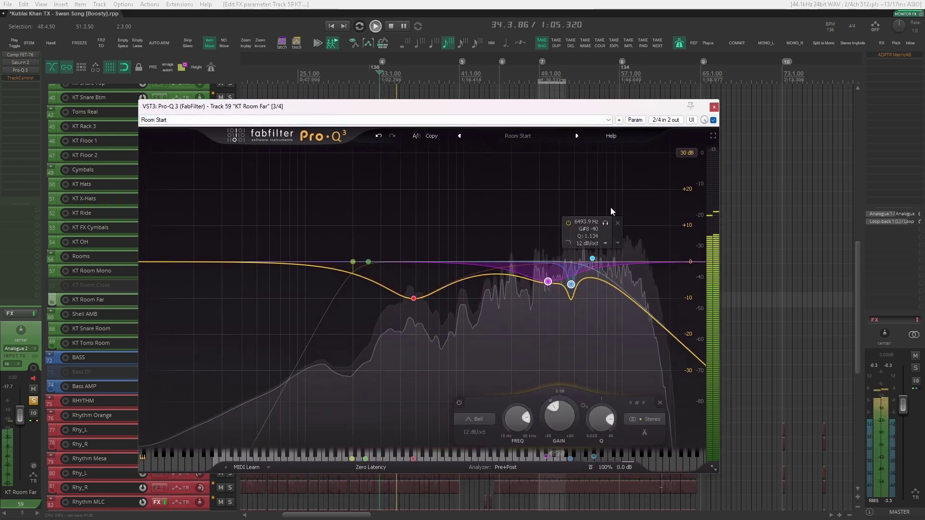
key("Escape")
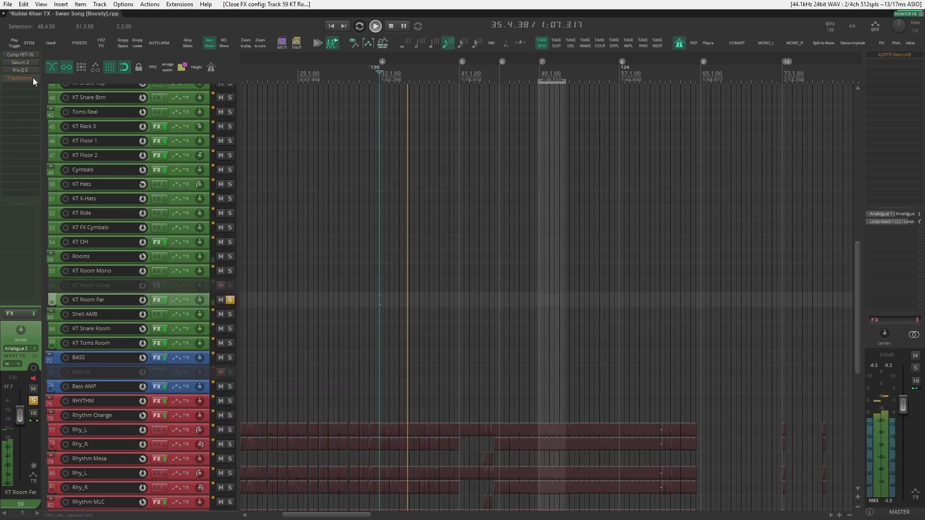
key("space")
- Solo KT Snare Room, compare all its Pro-Q 3 bands off and on during playback, and close the plugin
key("Down")
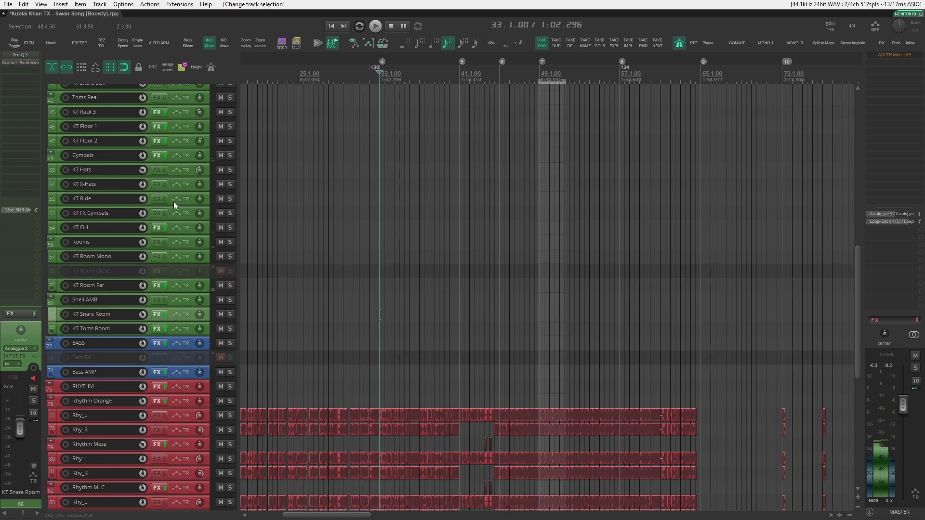
left_click(230, 314)
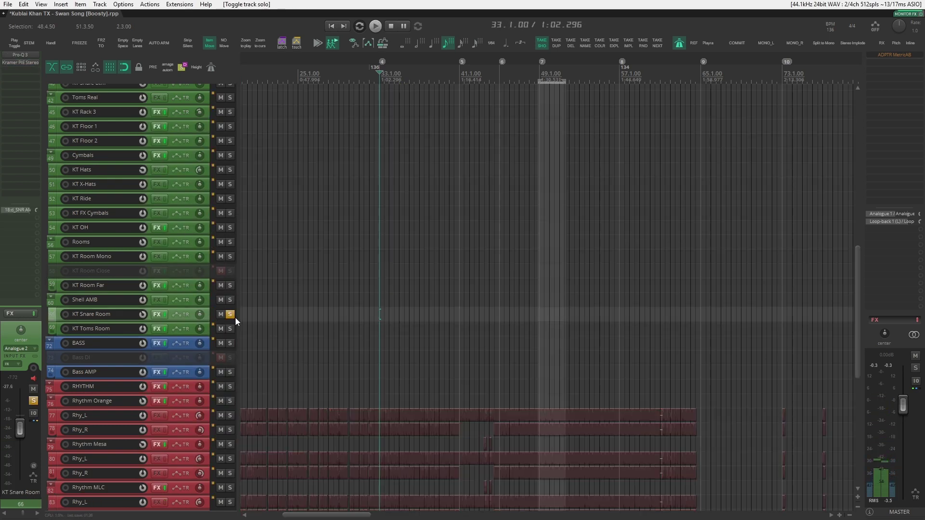
left_click(34, 55)
left_click_drag(741, 147, 710, 130)
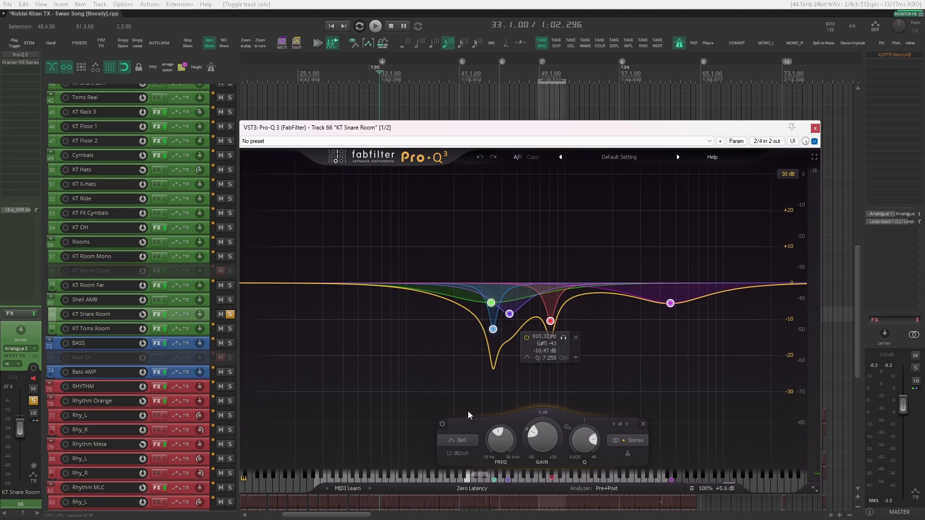
key("space")
left_click(442, 424)
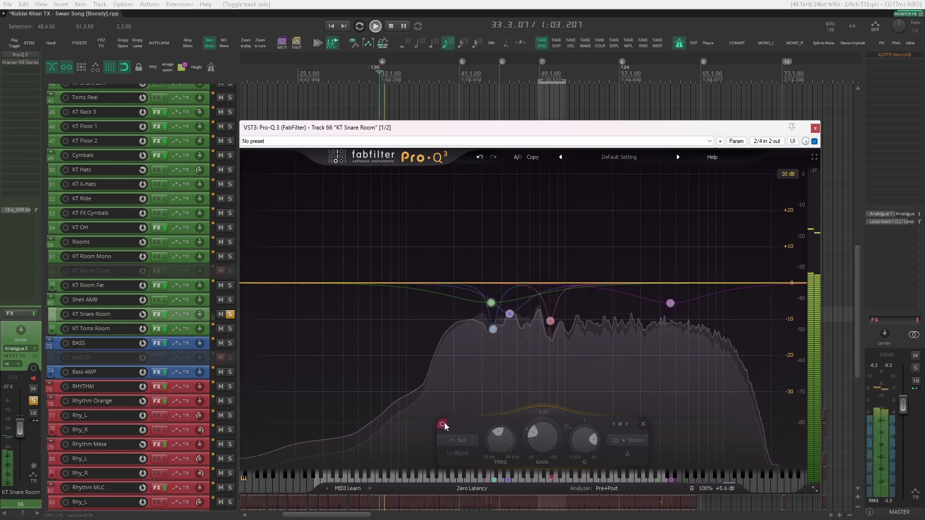
left_click(443, 424)
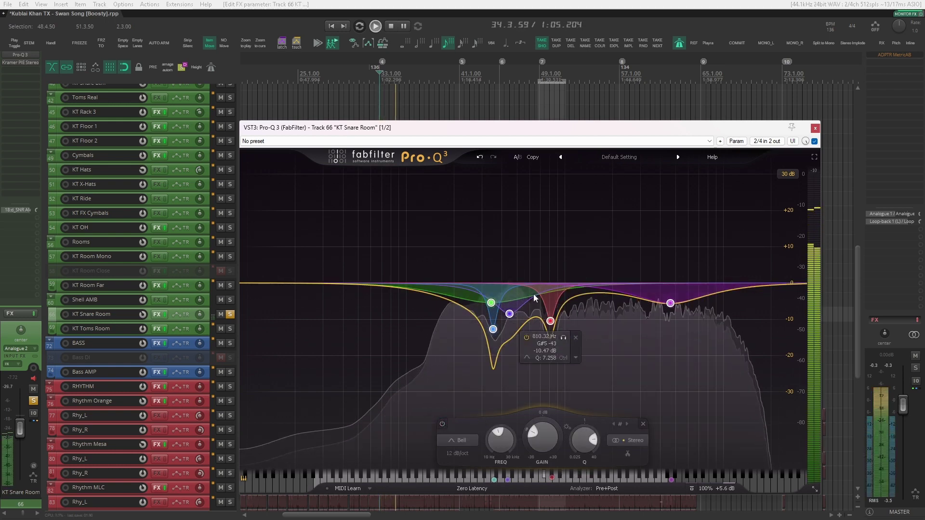
key("space")
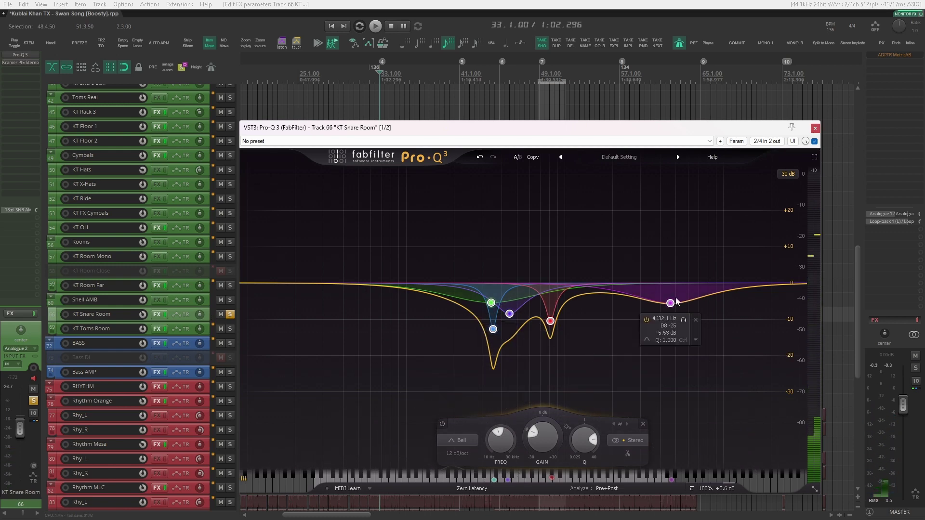
left_click(815, 128)
- Open the Kramer PIE Stereo on KT Snare Room, compare its compression bypassed and active, and close the plugin
left_click(19, 63)
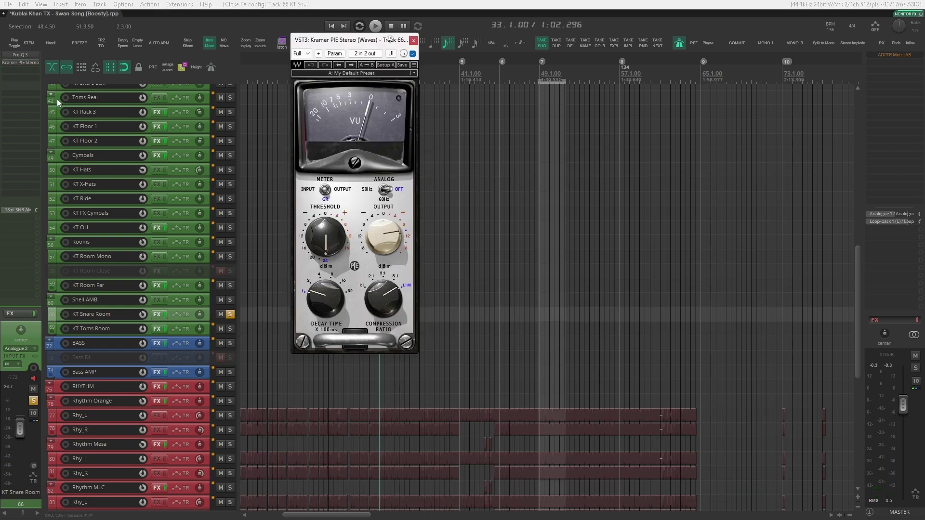
left_click_drag(357, 32, 420, 63)
scroll(297, 171, "up", 5)
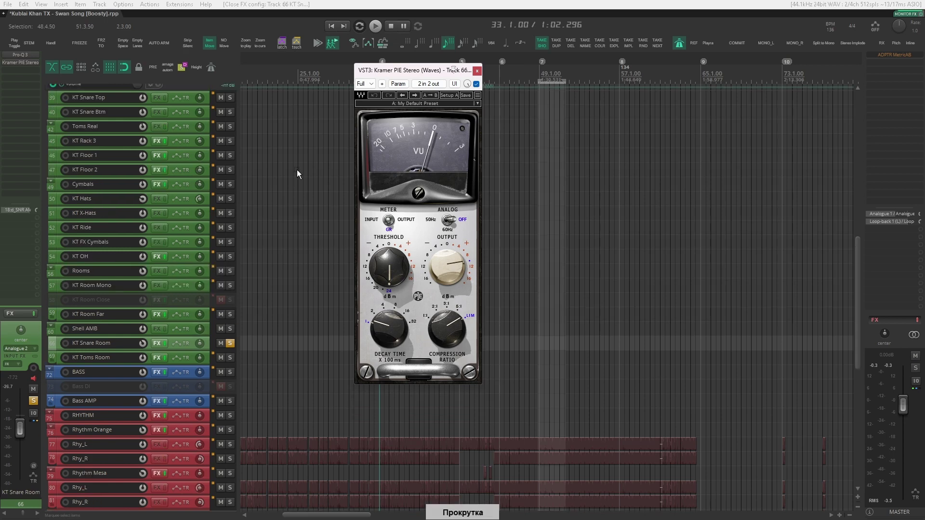
scroll(297, 170, "down", 4)
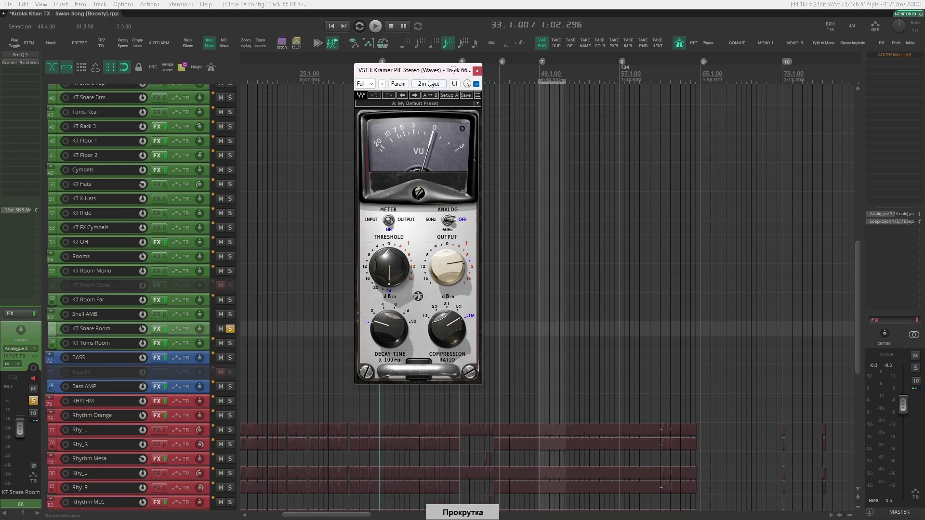
left_click_drag(453, 69, 450, 83)
left_click(472, 97)
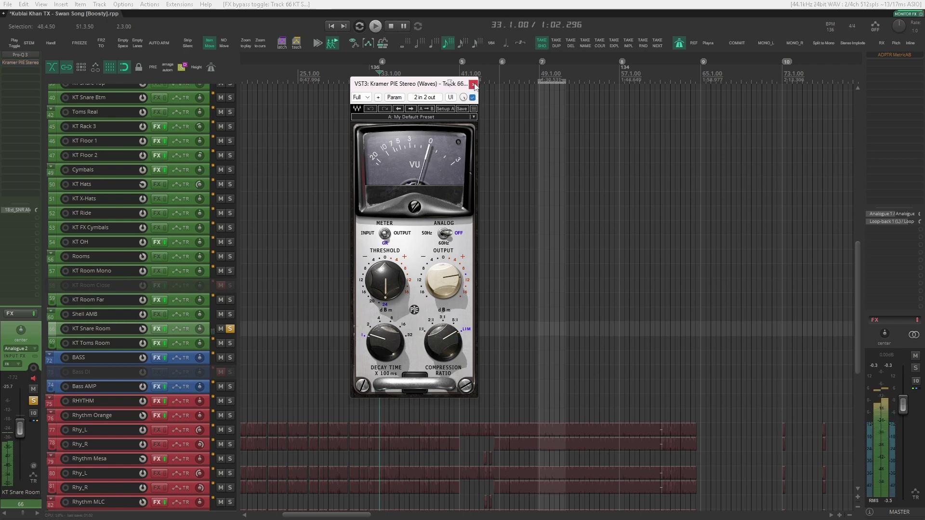
left_click(473, 85)
- Solo KT Toms Room, compare its 209.84 Hz EQ cut off and on from bar 49, audition that band alone, and close the plugin
key("Down")
key("f")
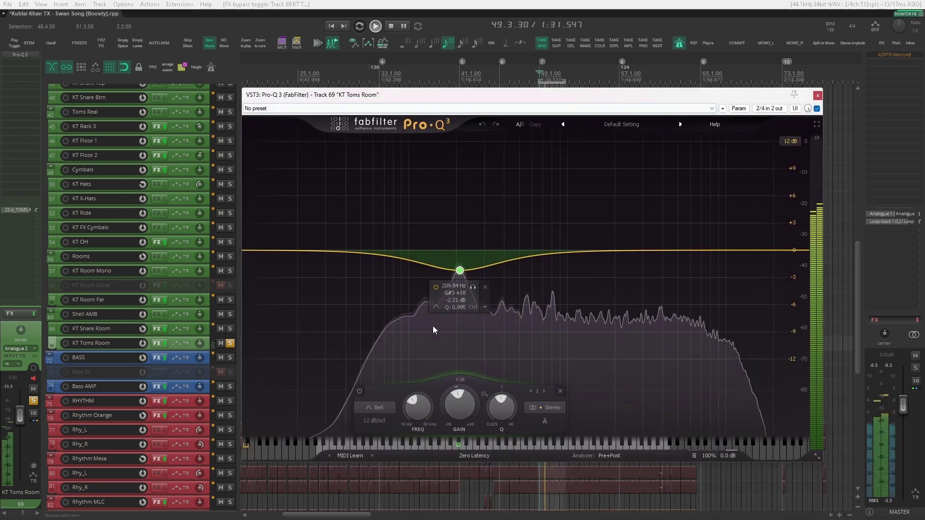
left_click(436, 288)
left_click(439, 286)
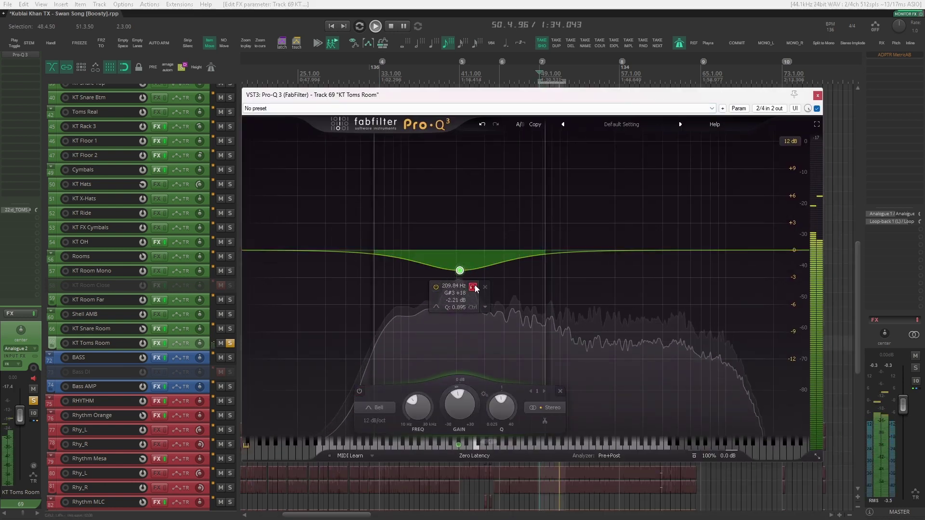
left_click(818, 95)
key("space")
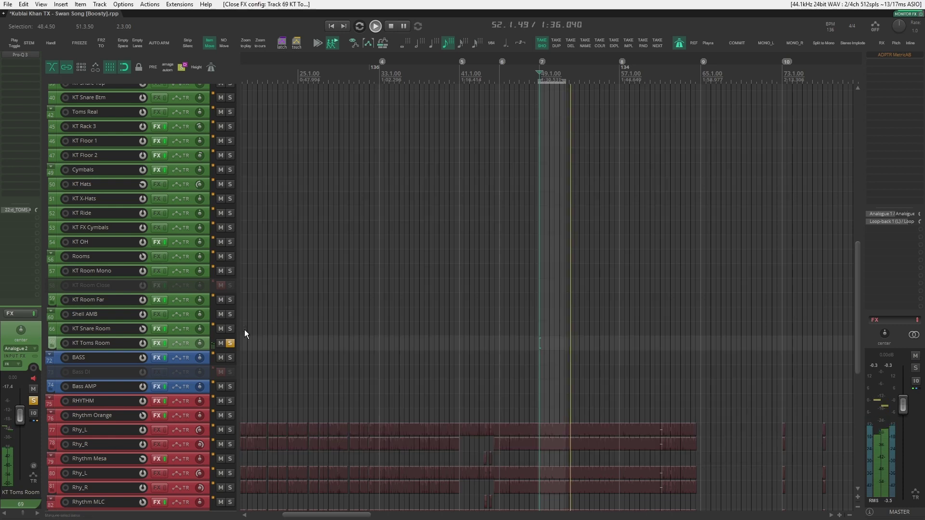
- Clear the KT Toms Room solo and solo the d_CYMB bus with the play position near bar 33
key("F6")
scroll(262, 320, "up", 3)
scroll(261, 320, "up", 6)
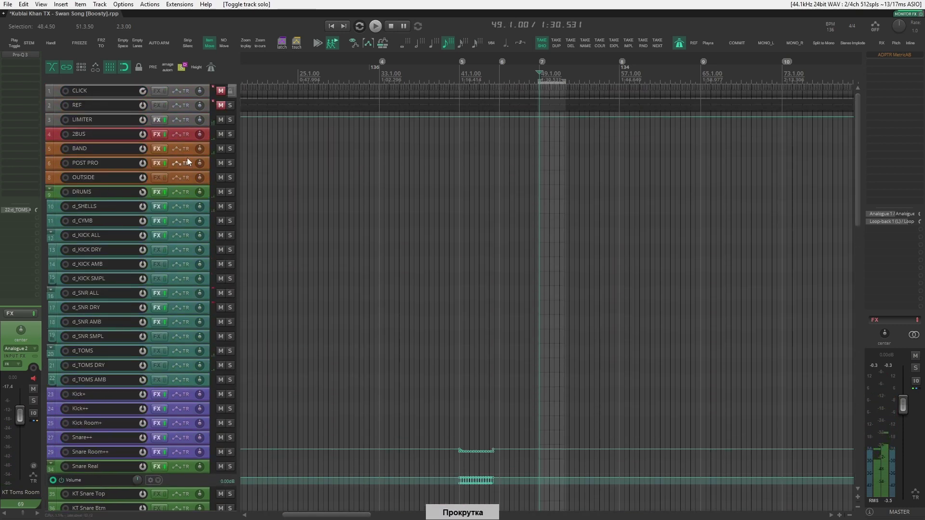
left_click(208, 222)
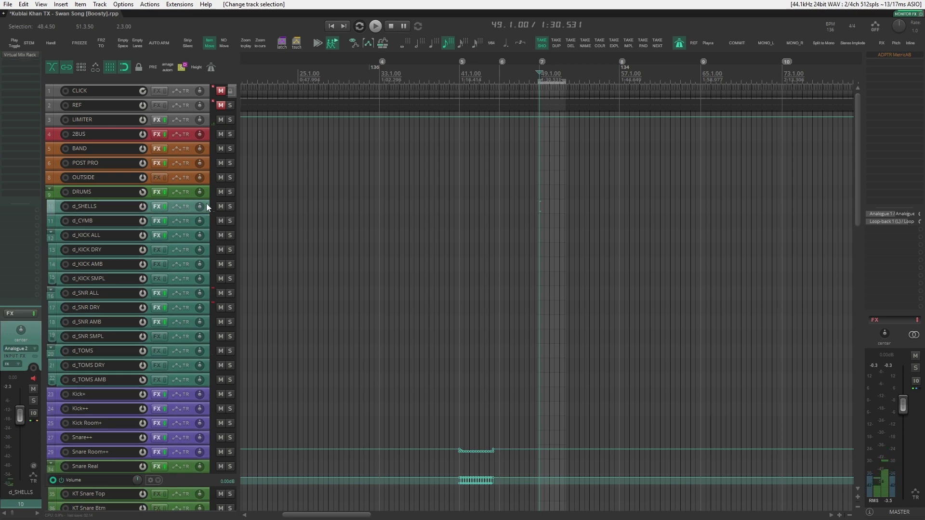
left_click(384, 220)
- Open the Virtual Mix Rack on d_CYMB, compare it bypassed and active during playback, and close the plugin
left_click(15, 55)
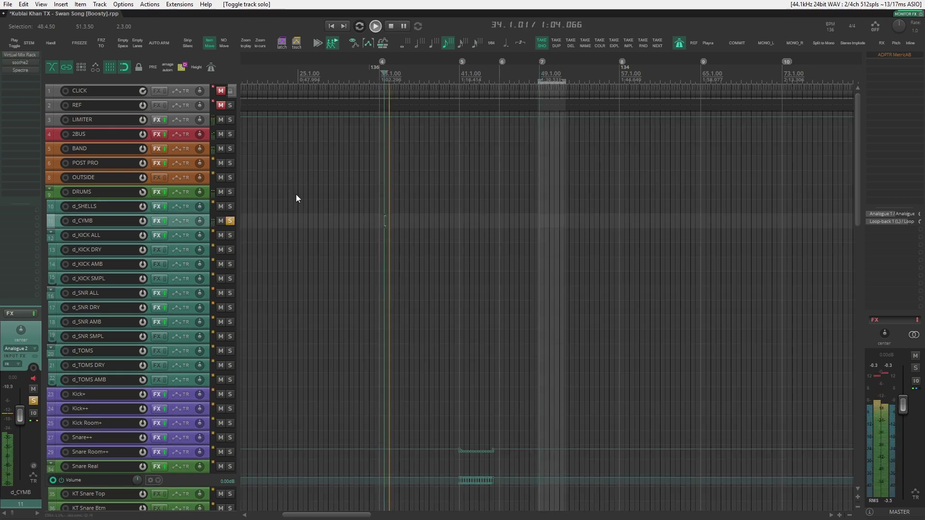
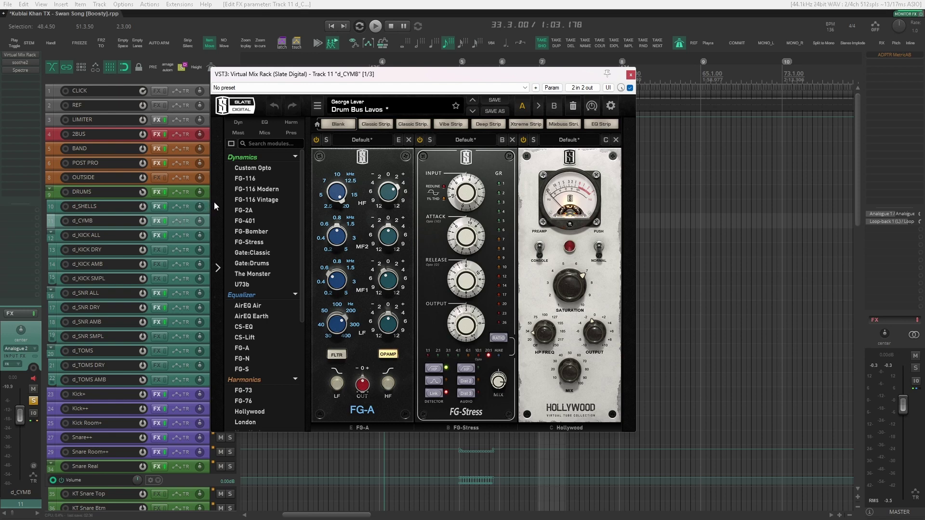
key("space")
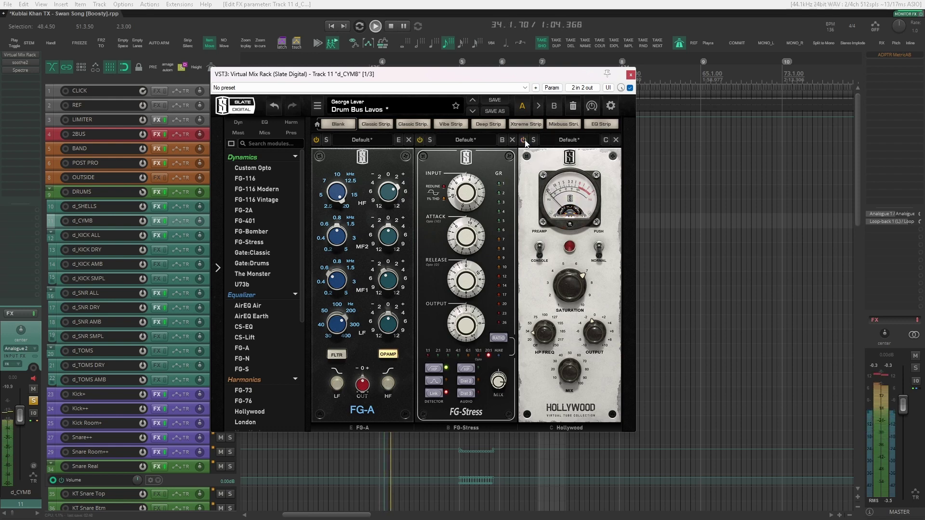
left_click(629, 88)
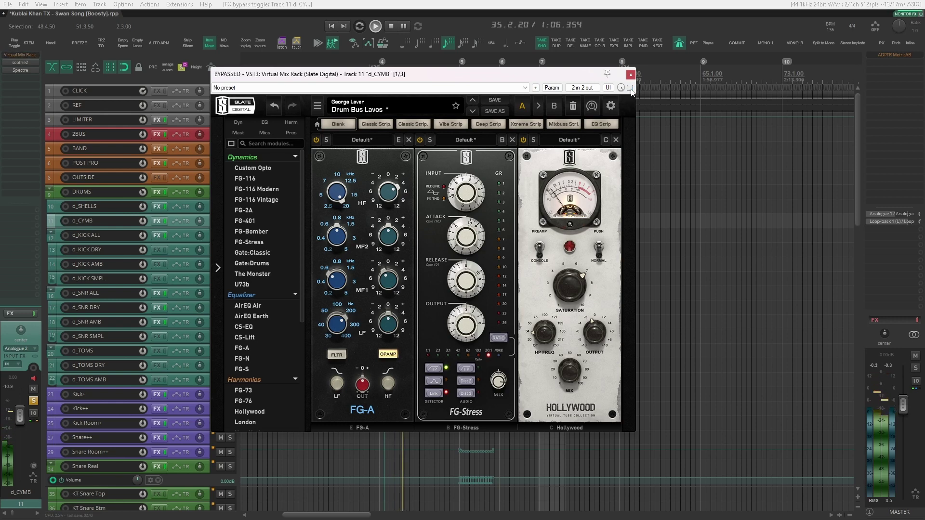
left_click(629, 87)
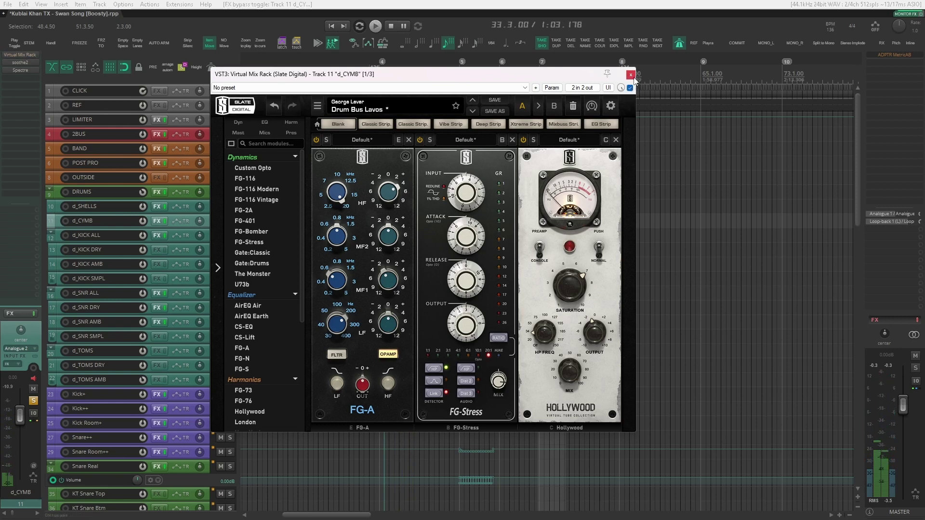
left_click(630, 76)
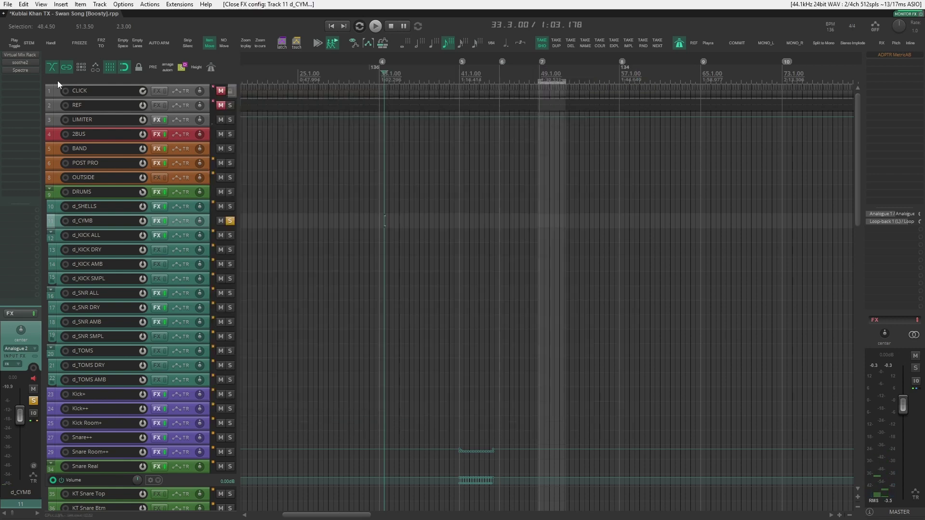
- Open soothe2 on d_CYMB, audition the delta of its Cymbal smooth setting, compare it bypassed and active, and close the plugin
left_click(25, 65)
left_click_drag(453, 52, 423, 90)
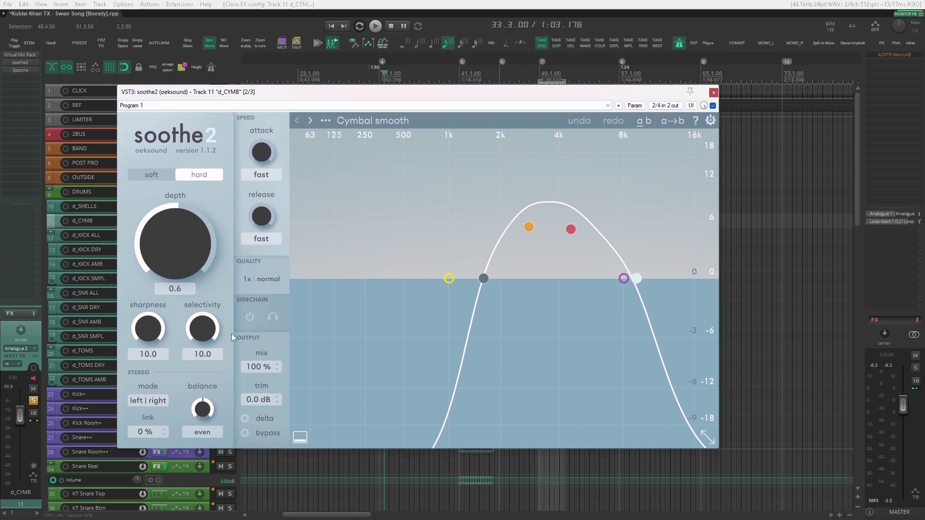
key("space")
left_click(246, 419)
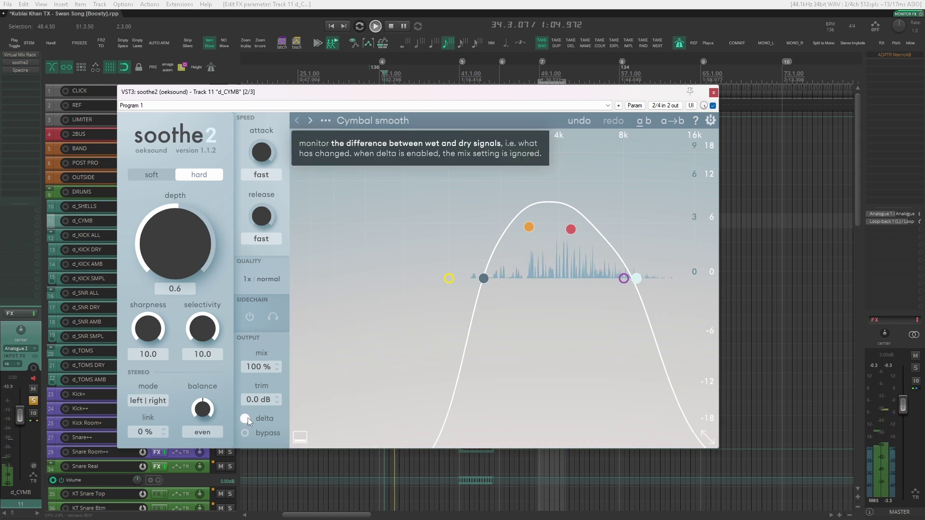
left_click(246, 435)
left_click(246, 435)
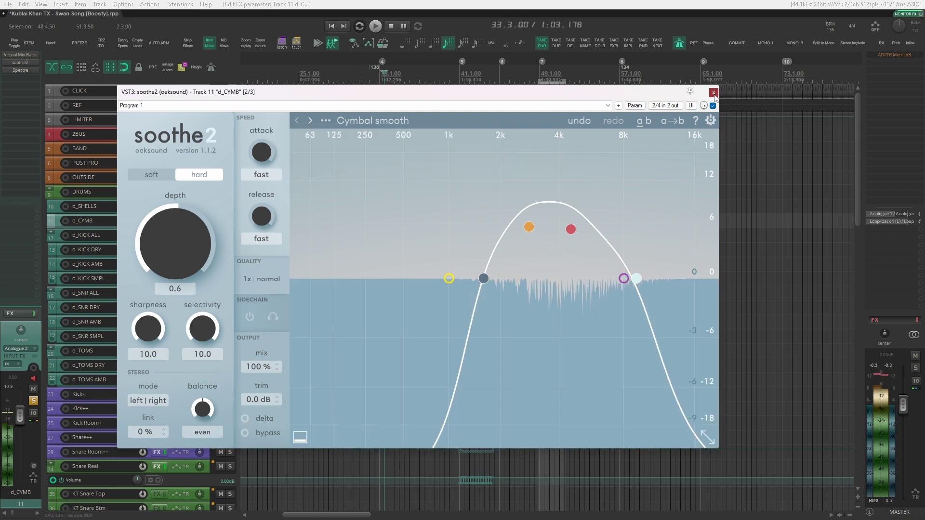
left_click(713, 92)
key("space")
- Open Spectre on d_CYMB, compare its 10.16 kHz enhancement bypassed and active during playback, and close the plugin
left_click(28, 70)
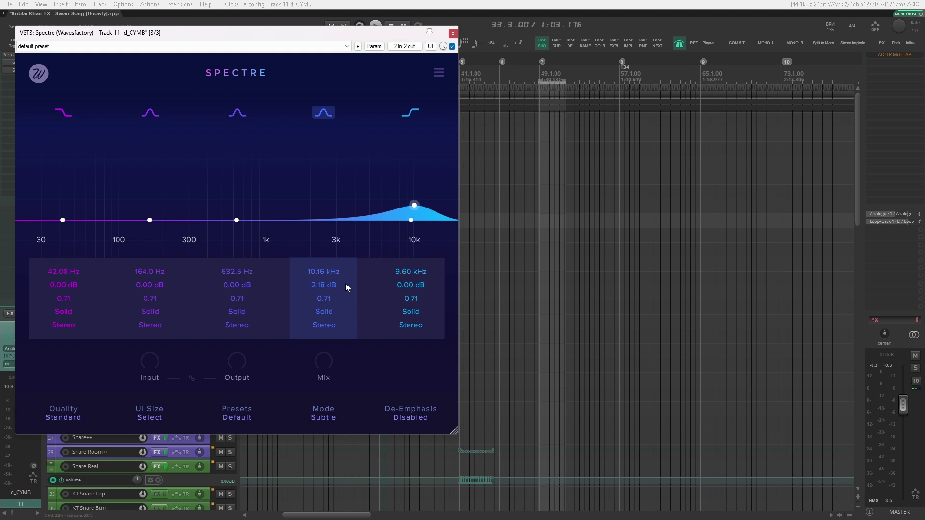
left_click(452, 46)
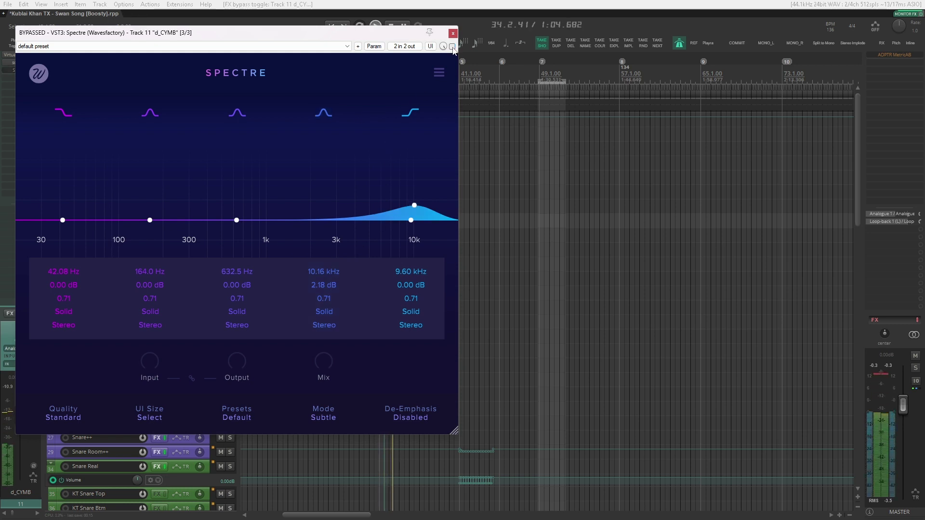
left_click(453, 33)
- Unsolo d_CYMB and open the Virtual Mix Rack on the d_SHELLS bus
left_click(230, 221)
left_click(229, 221)
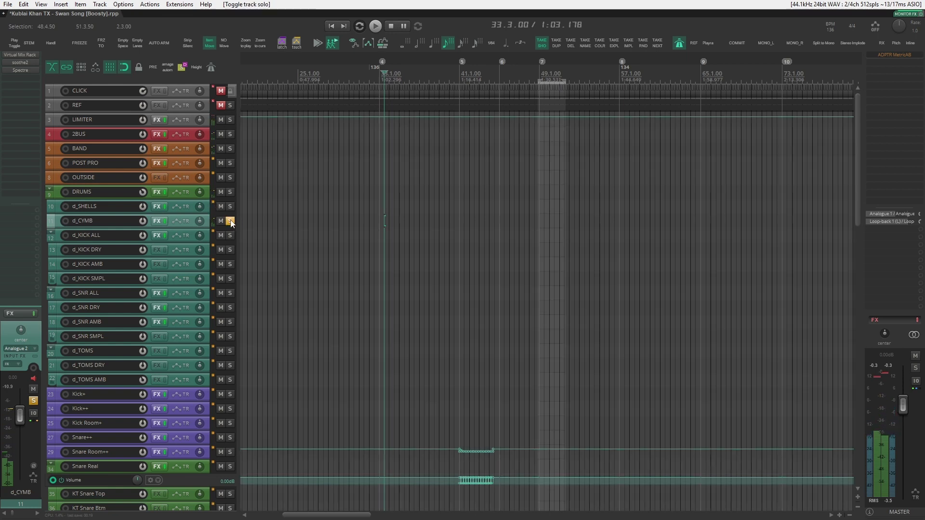
left_click(210, 203)
left_click(15, 52)
left_click_drag(451, 43, 416, 79)
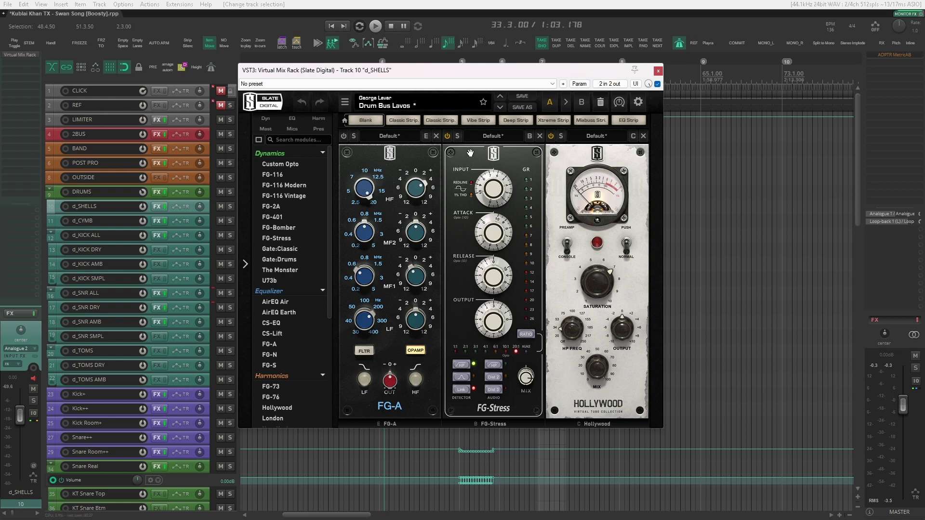
- Solo DRUMS and d_SHELLS, compare the FG-Stress and Hollywood modules bypassed and active during playback, and close the Virtual Mix Rack
key("space")
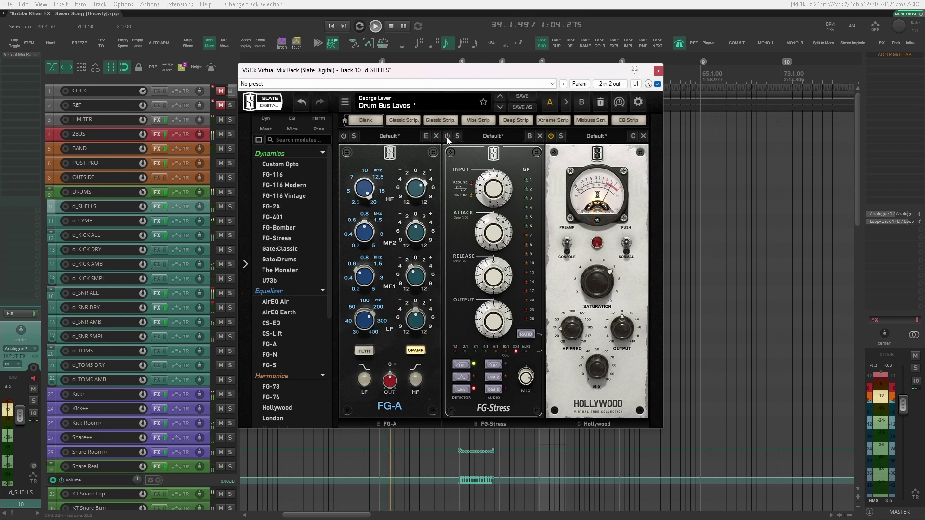
left_click(230, 192)
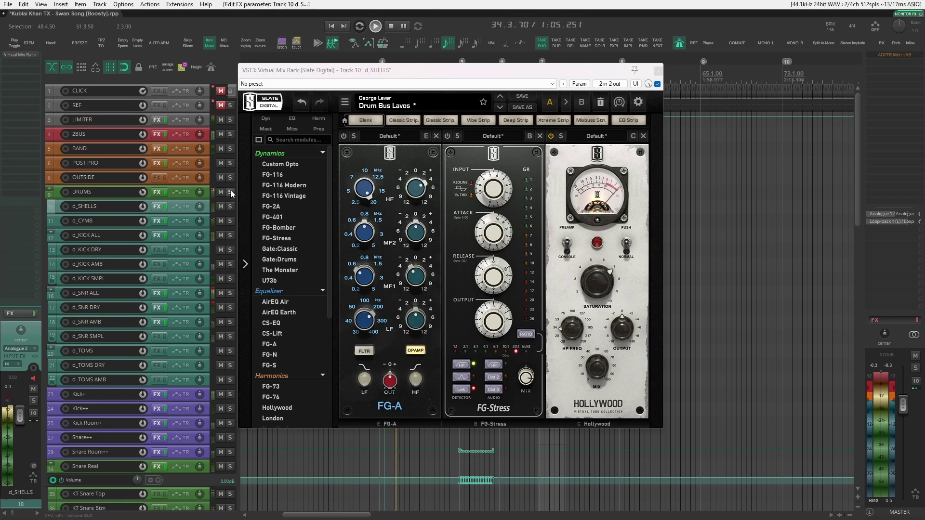
left_click(448, 137)
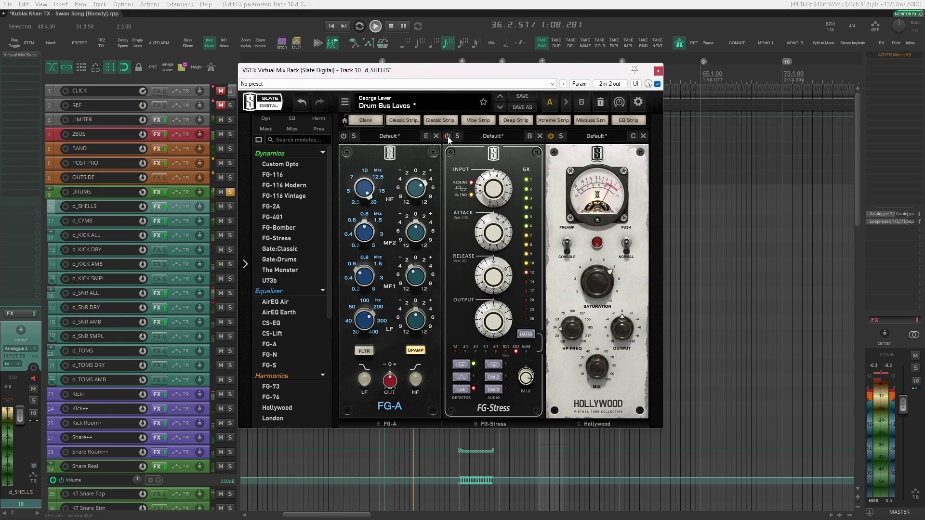
key("alt+s")
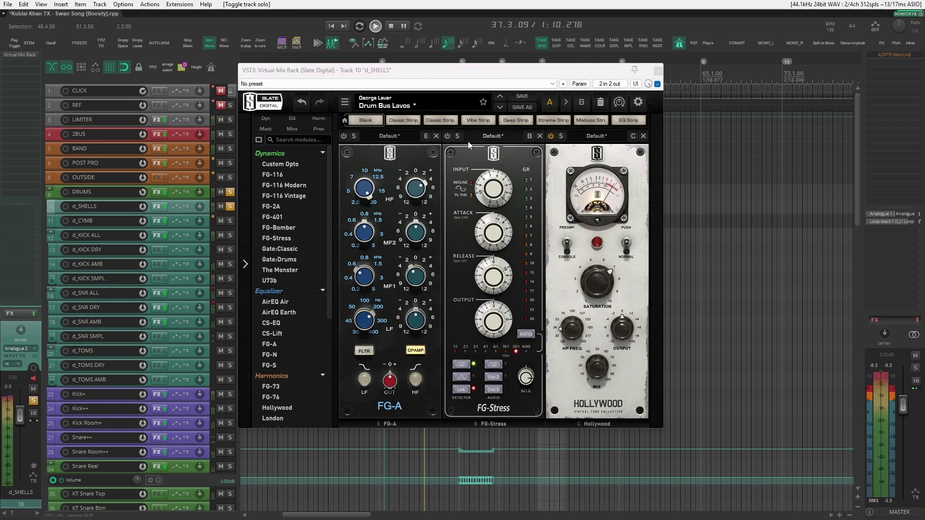
left_click(448, 136)
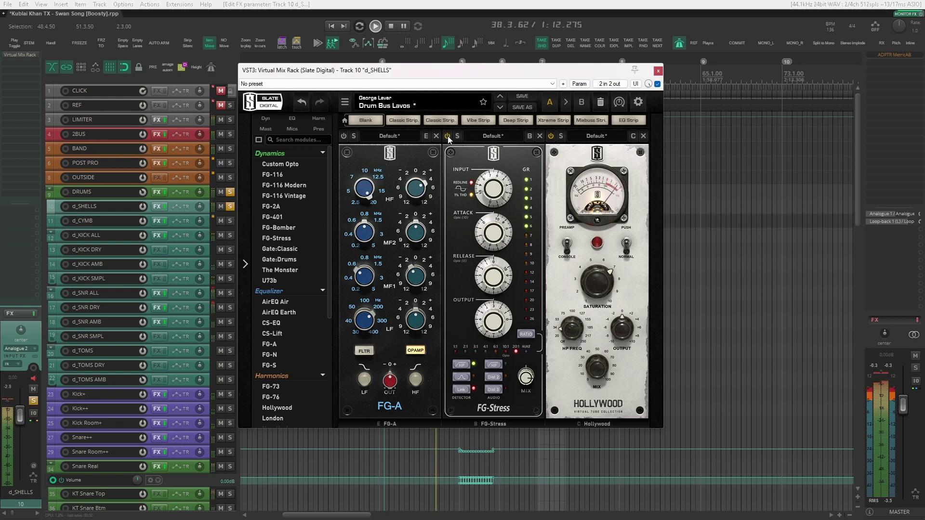
left_click(551, 136)
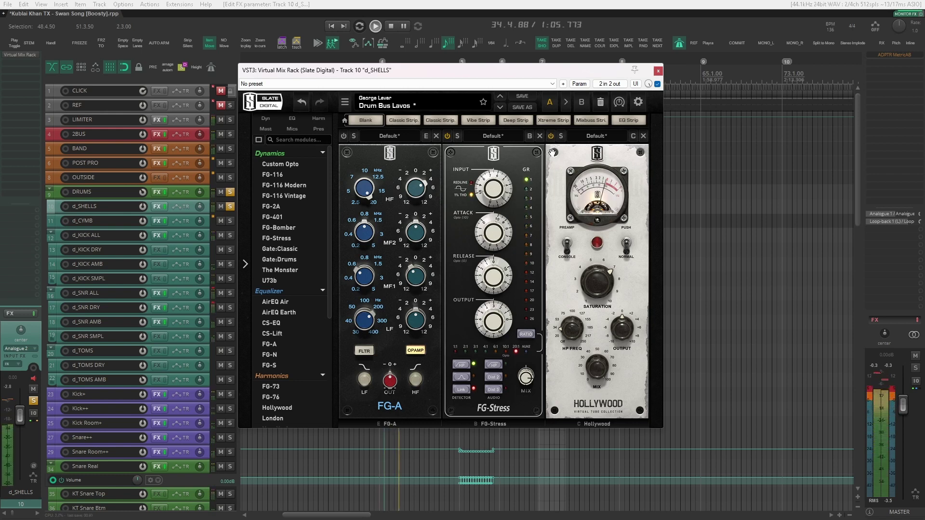
left_click(658, 71)
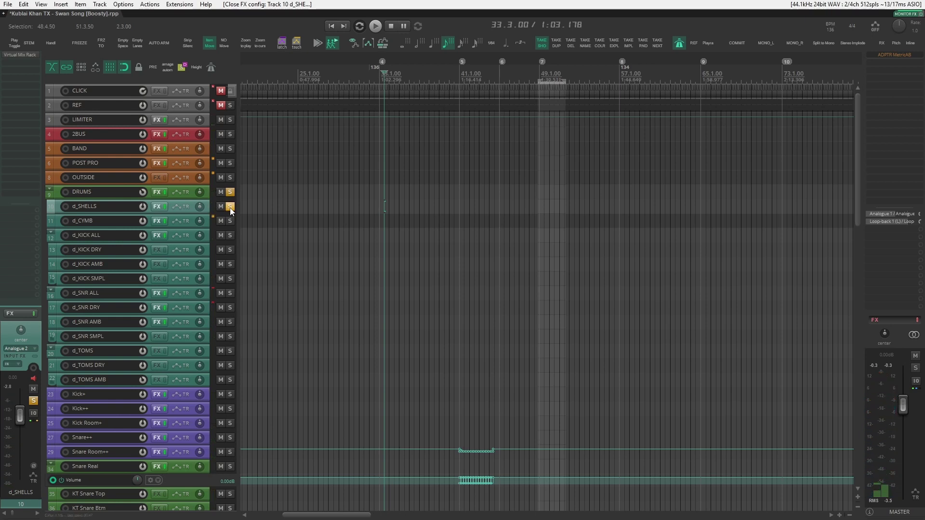
- Unsolo d_SHELLS, inspect TrackControl on the DRUMS bus, close it and unsolo DRUMS
left_click(231, 207)
left_click(211, 195)
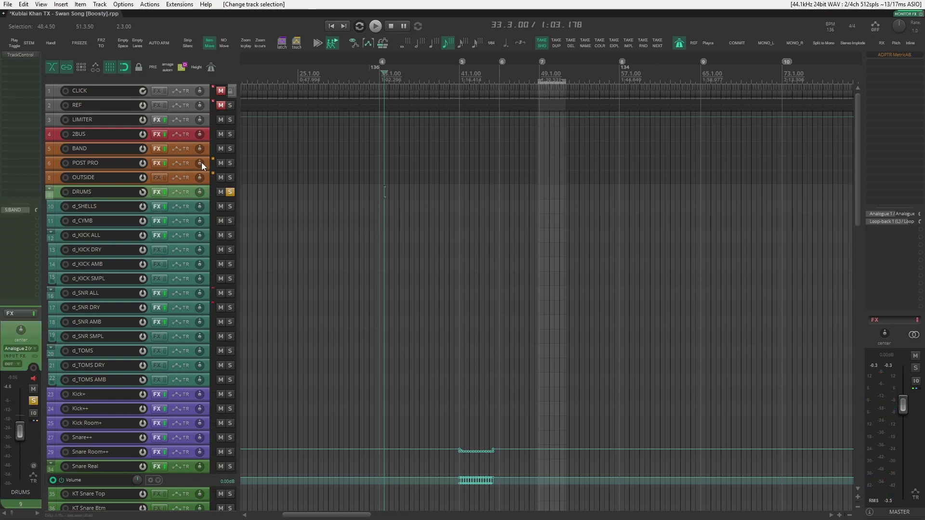
left_click(24, 56)
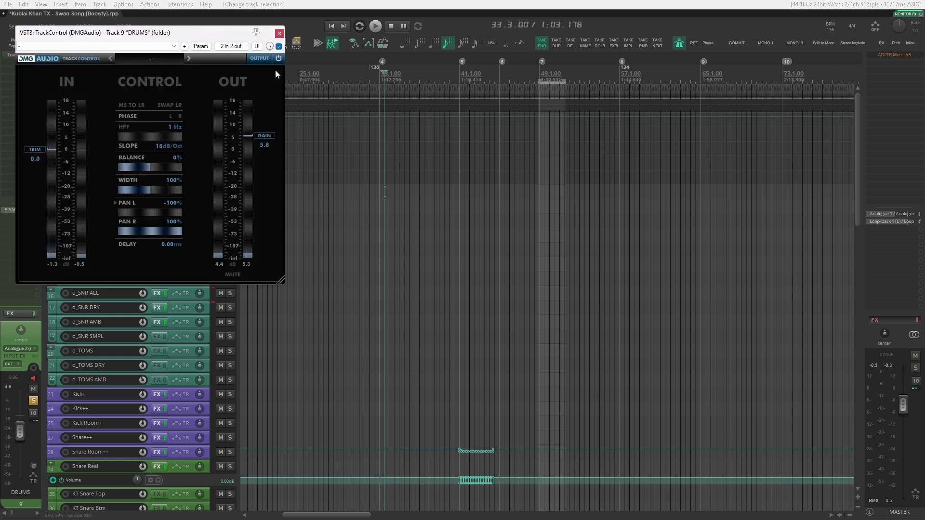
left_click(279, 34)
left_click(230, 176)
- Find the fx_Drum Para return, solo it and audition it briefly
scroll(835, 358, "down", 15)
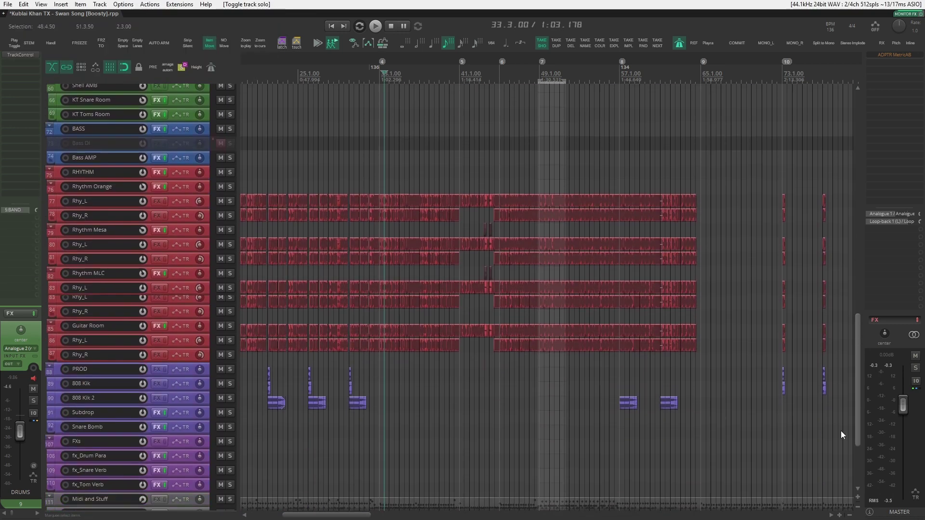
scroll(838, 462, "down", 1)
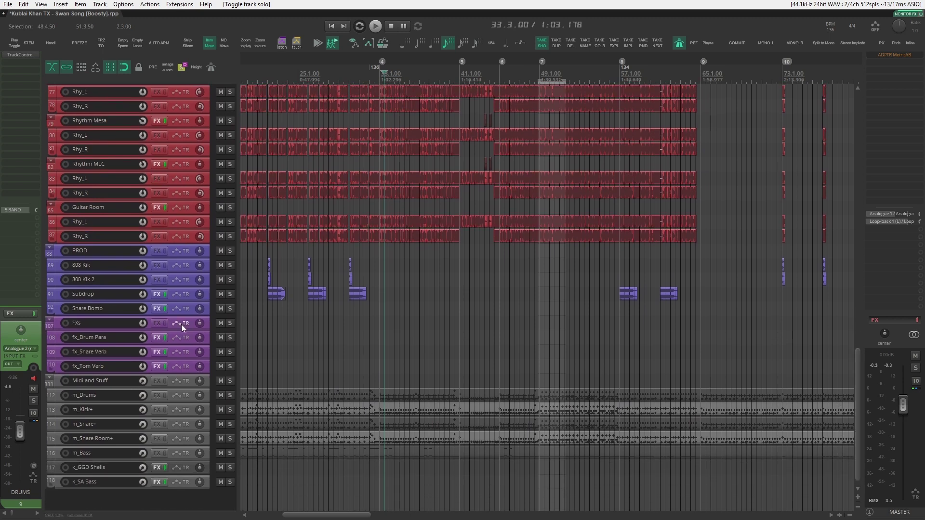
left_click(208, 339)
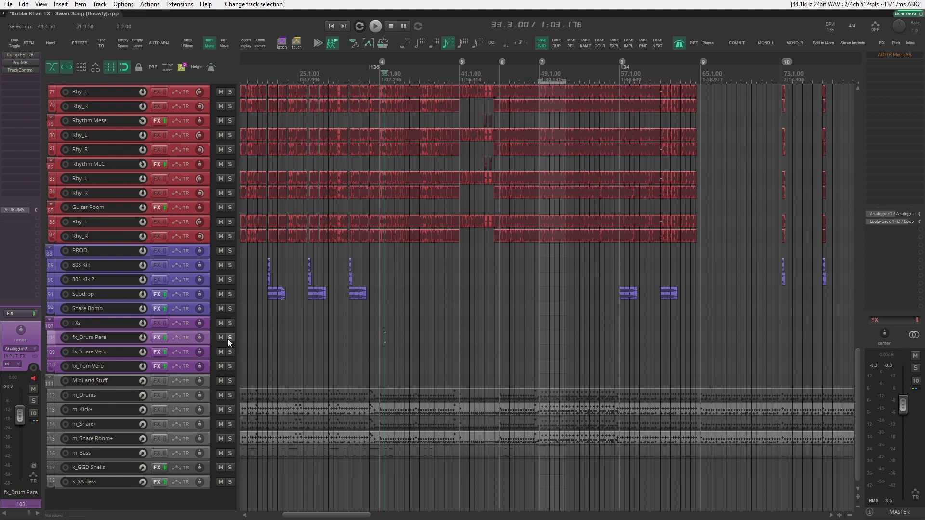
left_click(229, 338)
key("space")
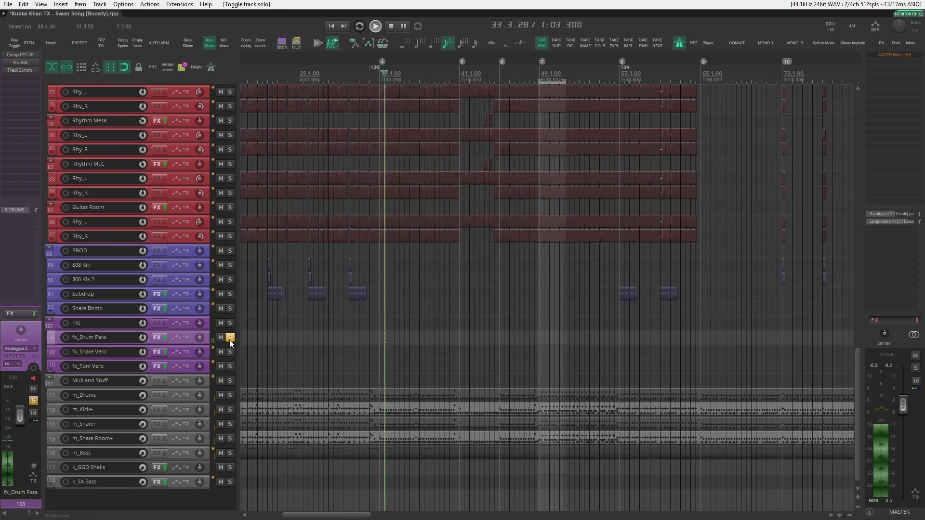
key("space")
- Open Comp FET-76 on fx_Drum Para, audition its compression during playback, and close the plugin
left_click(25, 55)
key("space")
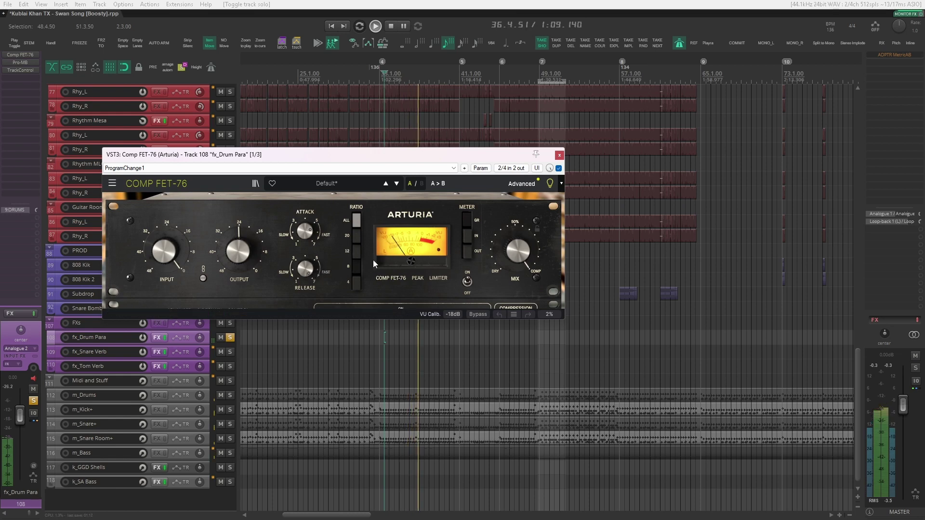
key("space")
key("Escape")
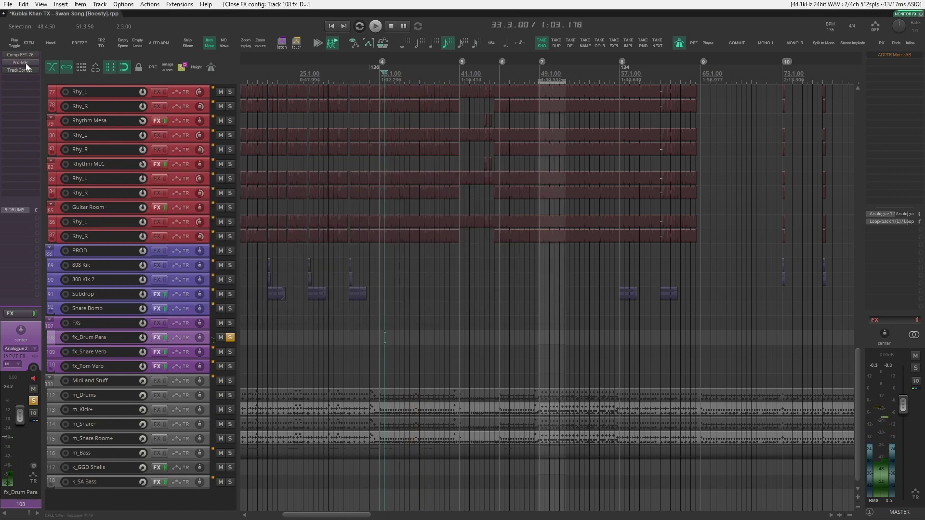
- Open Pro-MB on fx_Drum Para and audition its expanding low-mid Band 1 during playback
left_click(25, 62)
left_click_drag(433, 128, 490, 120)
left_click(411, 230)
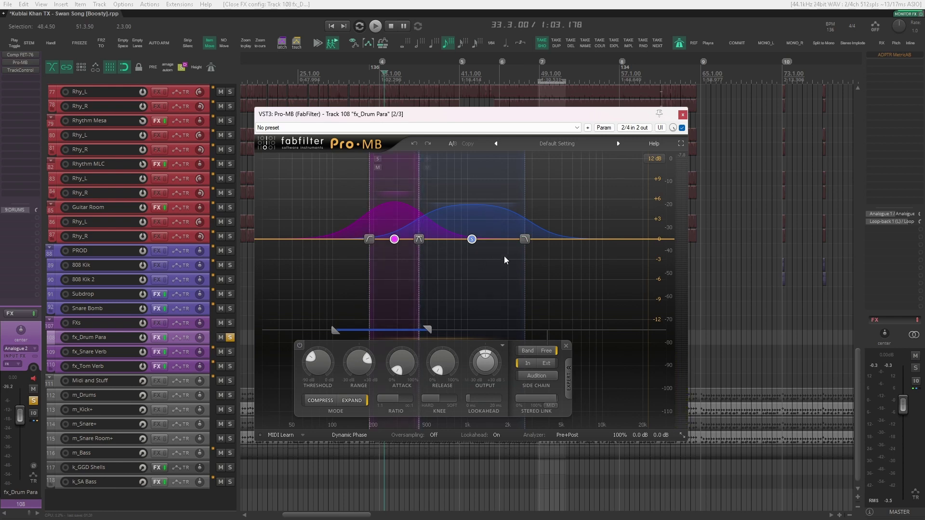
left_click(395, 240)
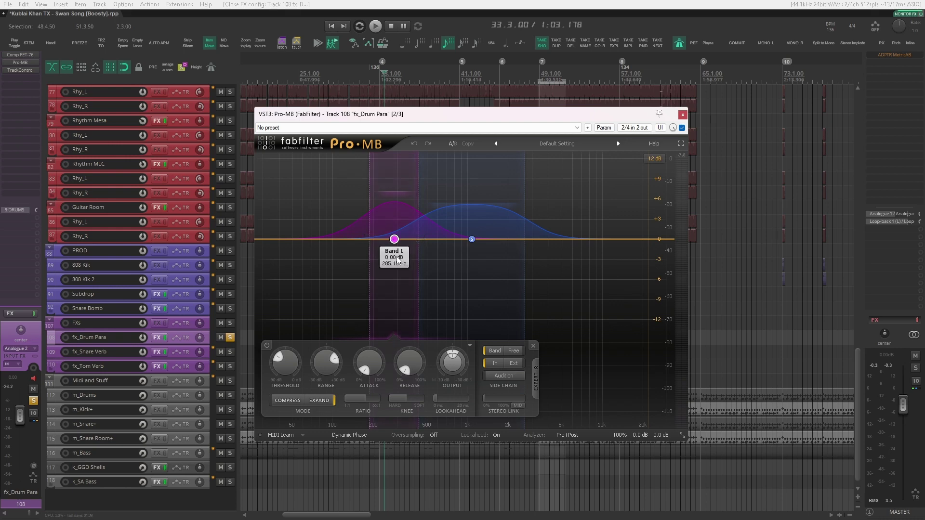
key("space")
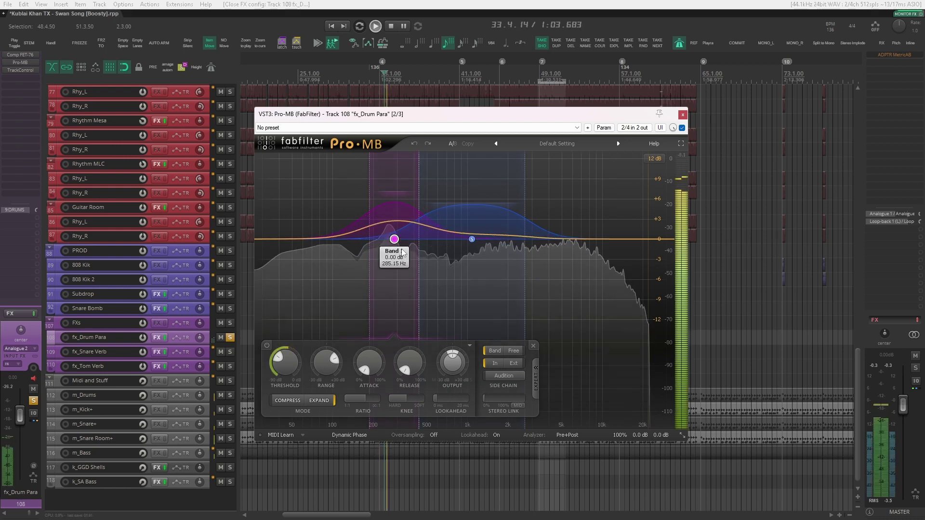
key("space")
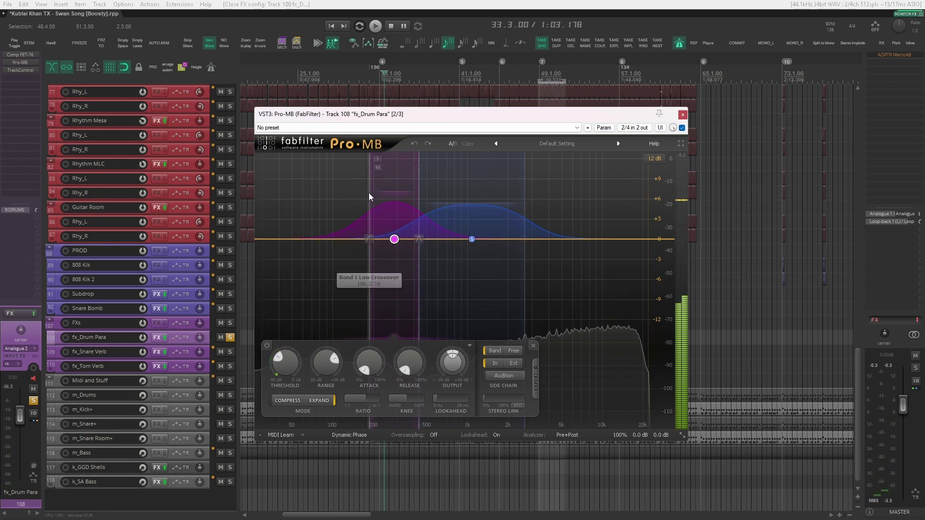
- Inspect the settings of Bands 1 and 2, try shifting Band 2's side-chain frequency range, and undo the shift
left_click(472, 240)
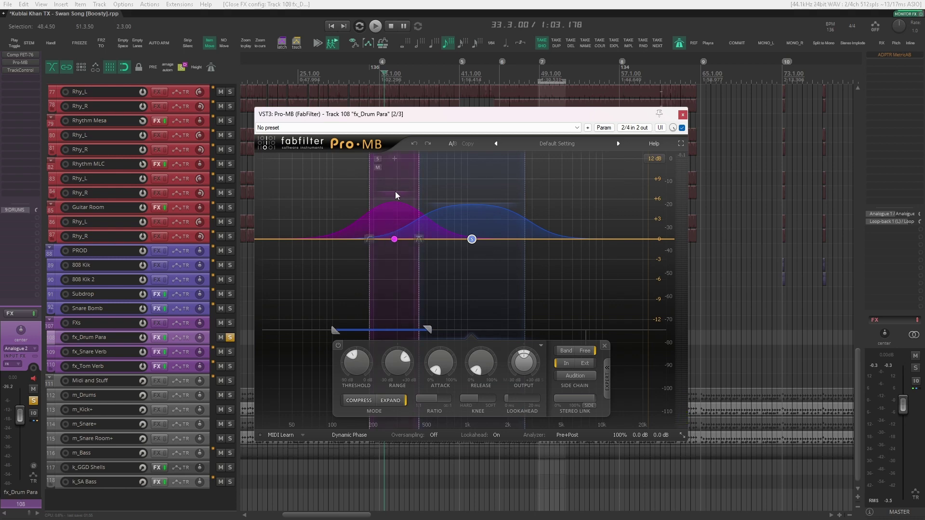
left_click(394, 240)
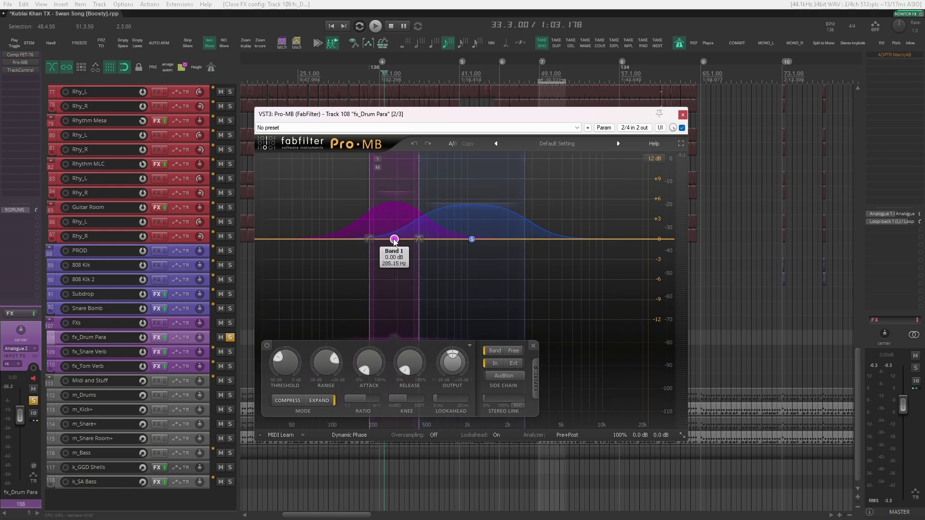
left_click(472, 239)
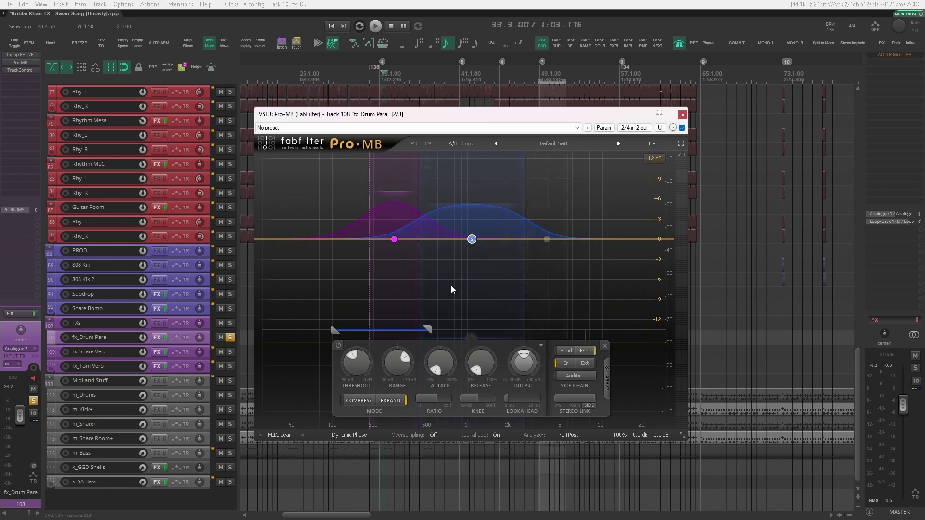
left_click_drag(379, 331, 383, 333)
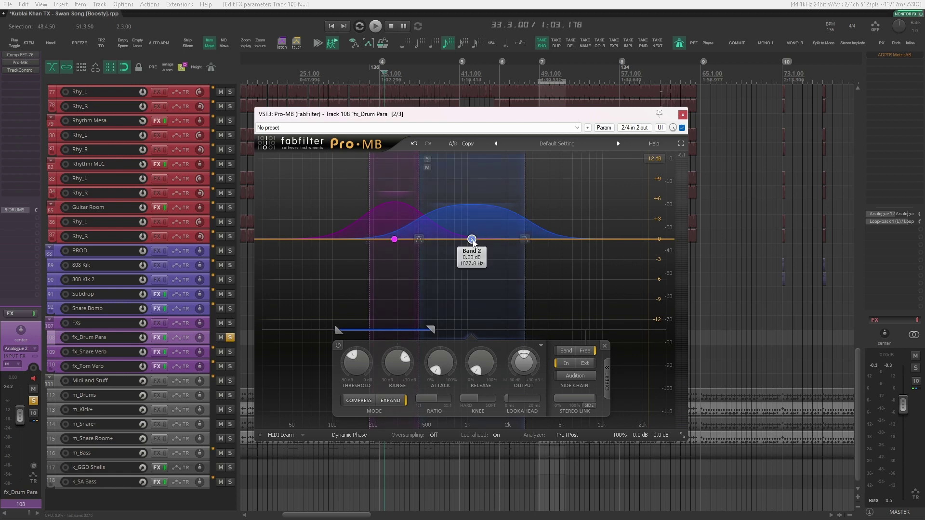
key("ctrl+z")
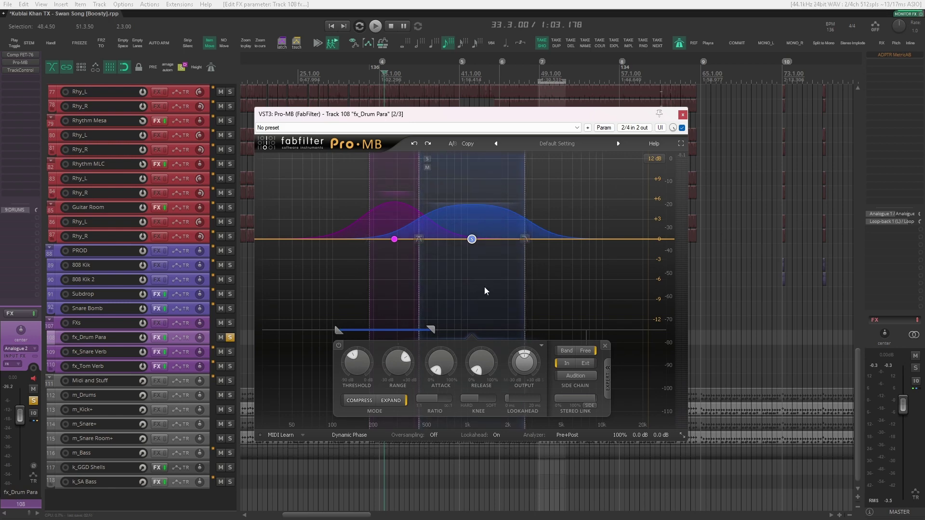
- Audition both expansion bands on fx_Drum Para during playback, close Pro-MB and unsolo the track
key("space")
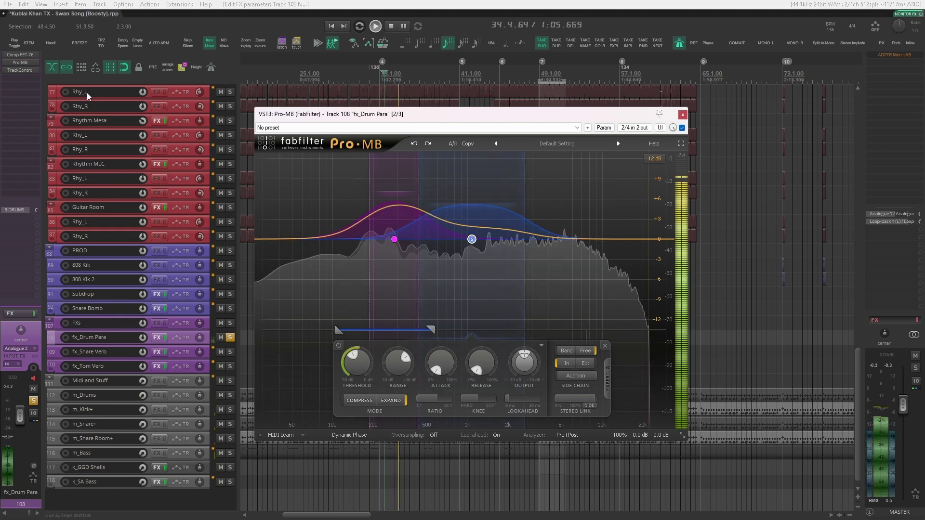
left_click(684, 115)
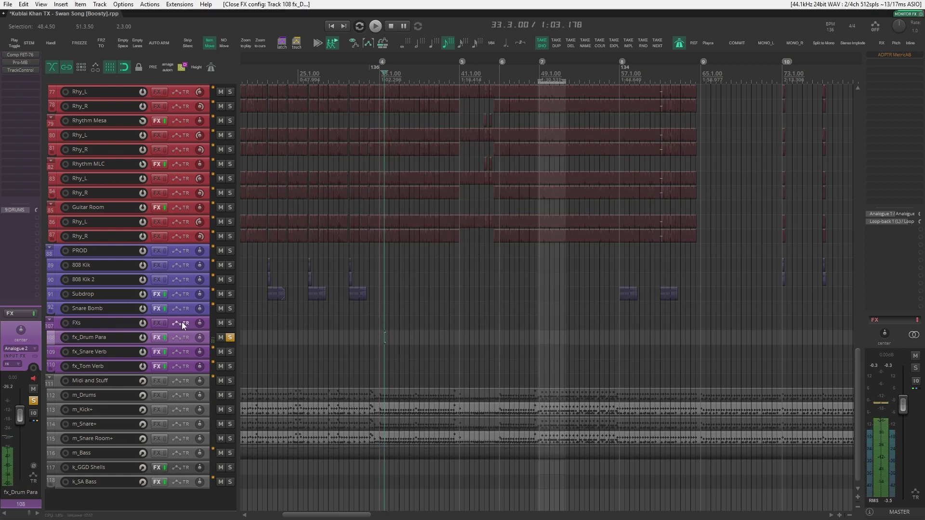
left_click(230, 338)
- Compare the soloed drums without and with the parallel return by pulling the fx_Drum Para fader down and restoring it
left_click_drag(861, 351, 811, 125)
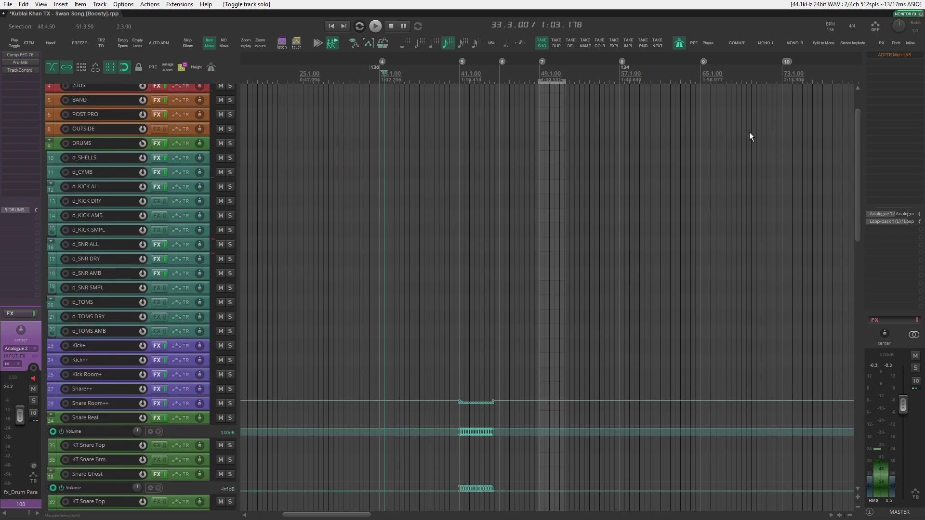
scroll(840, 371, "down", 10)
scroll(409, 384, "down", 4)
scroll(221, 382, "down", 5)
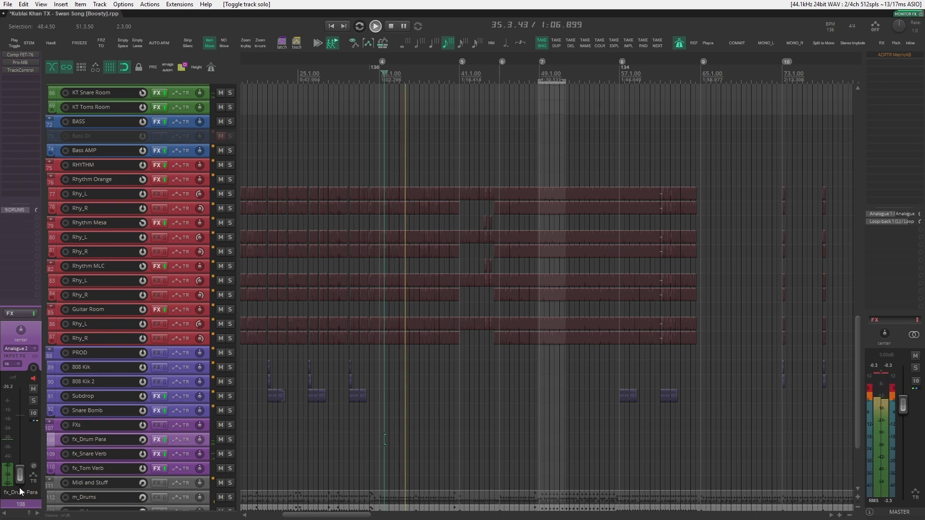
scroll(19, 487, "down", 1)
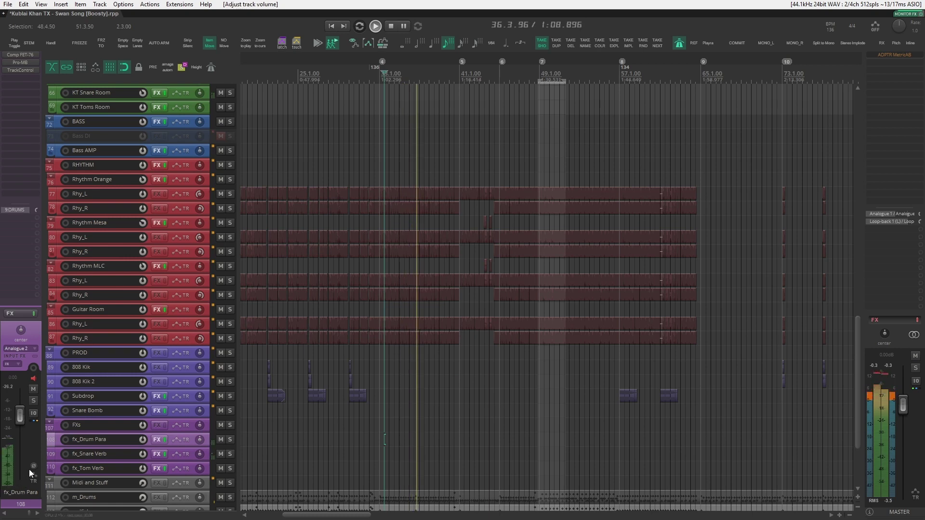
scroll(153, 373, "down", 2)
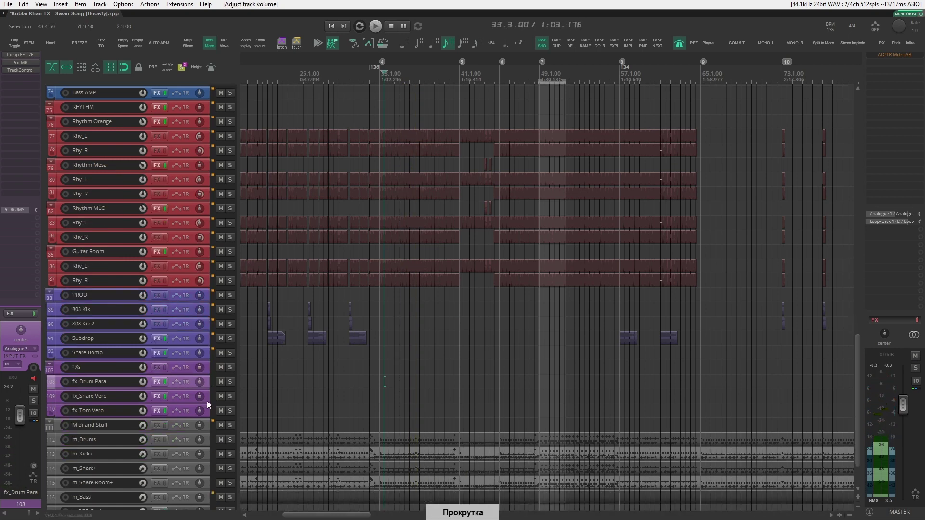
- Solo fx_Snare Verb, audition The Panda Rooms with its West Live Room setting, and close the plugin
left_click(230, 397)
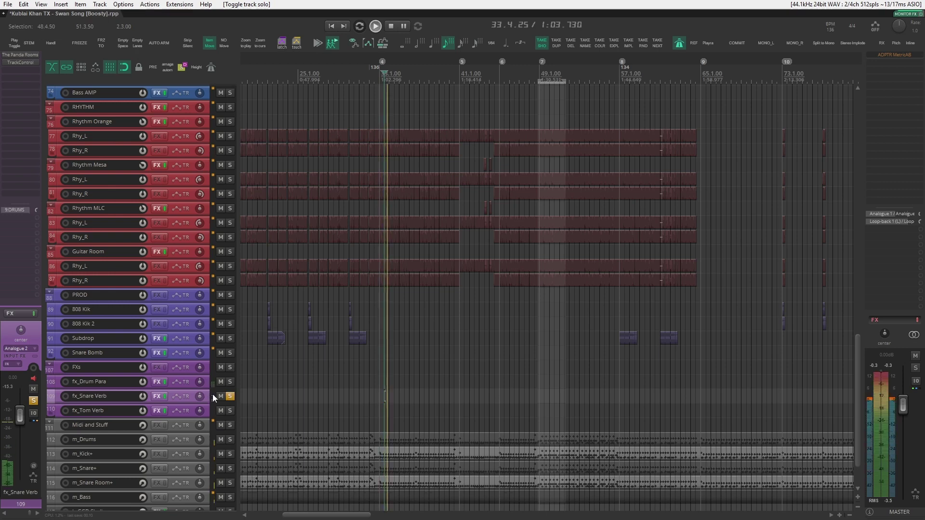
left_click(232, 396)
left_click(230, 398)
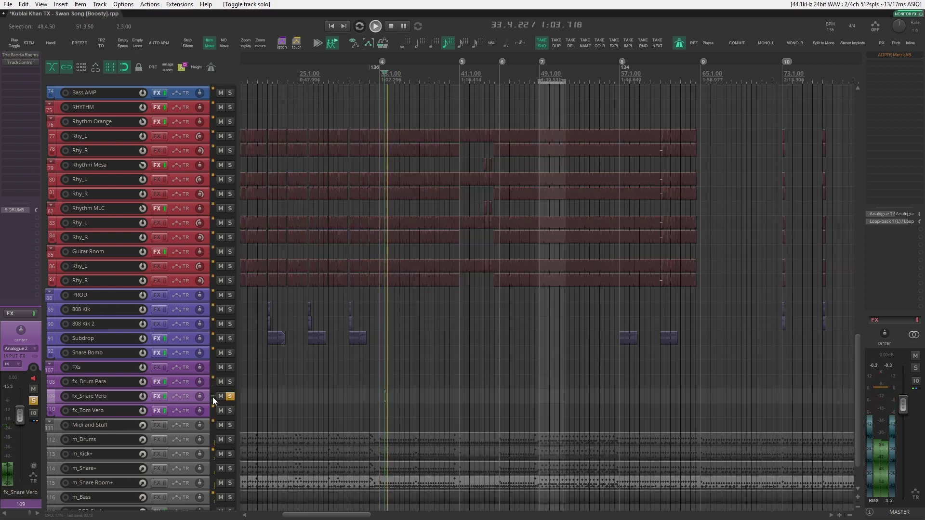
left_click(22, 55)
left_click_drag(347, 21, 425, 24)
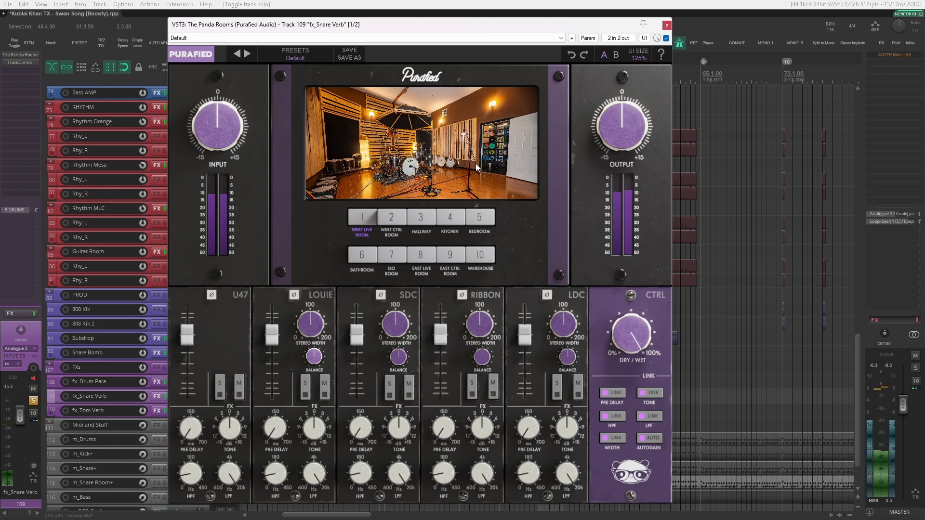
key("space")
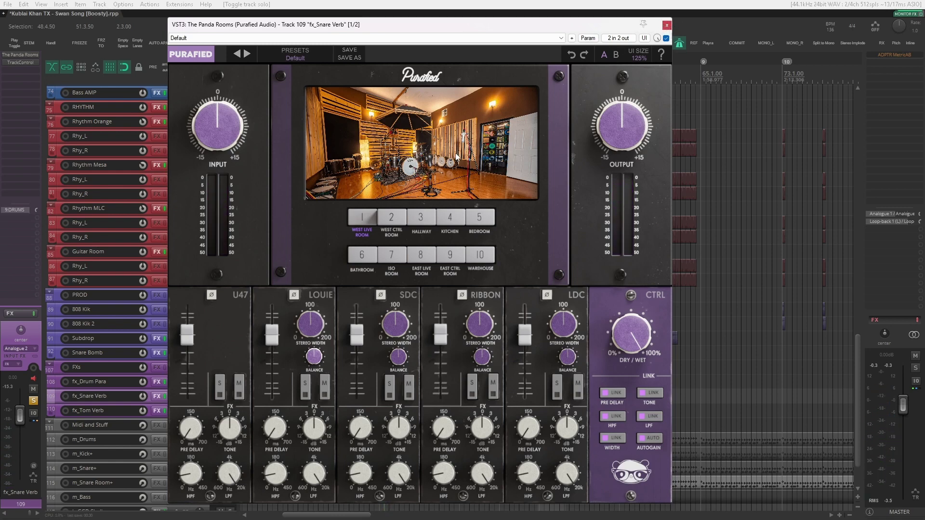
key("Escape")
- Solo fx_Tom Verb, audition it, inspect The Panda Rooms with its Bright Room preset and Iso Room setting, and close the plugin
key("space")
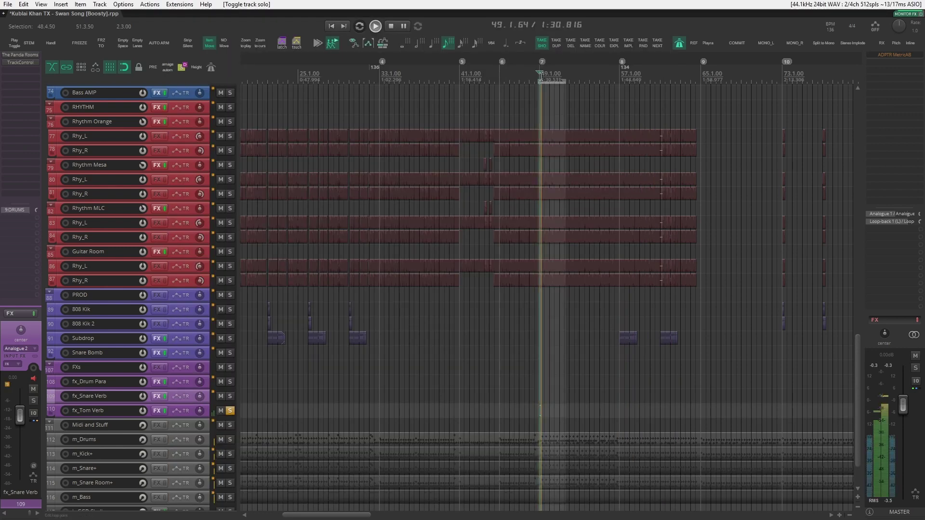
scroll(855, 359, "up", 1)
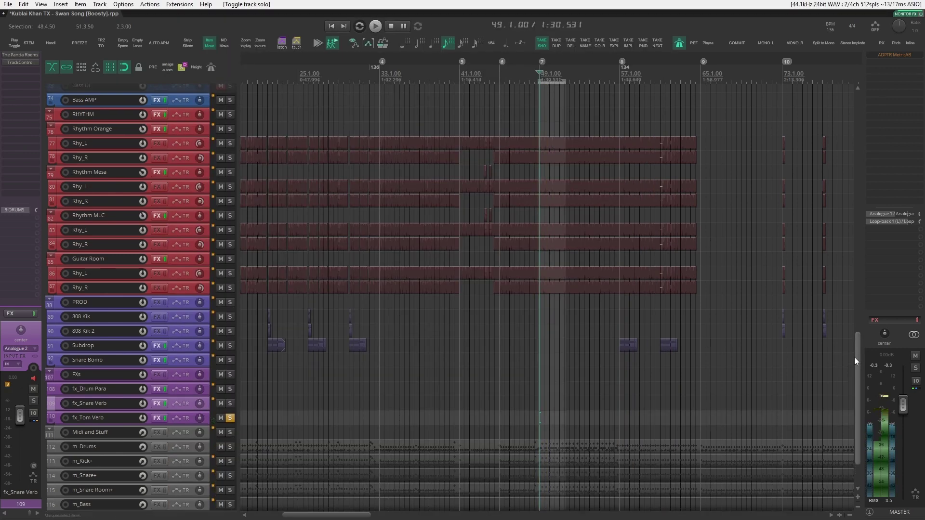
left_click(206, 429)
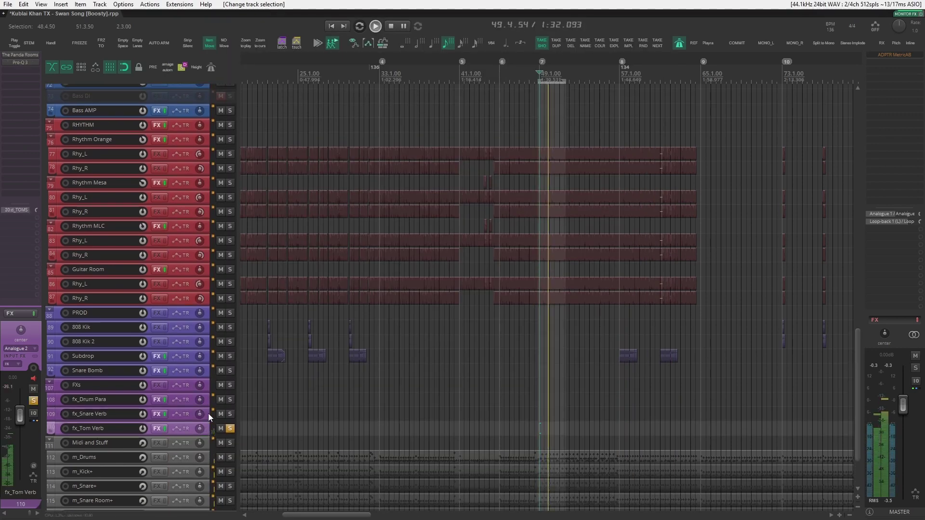
key("space")
left_click(29, 55)
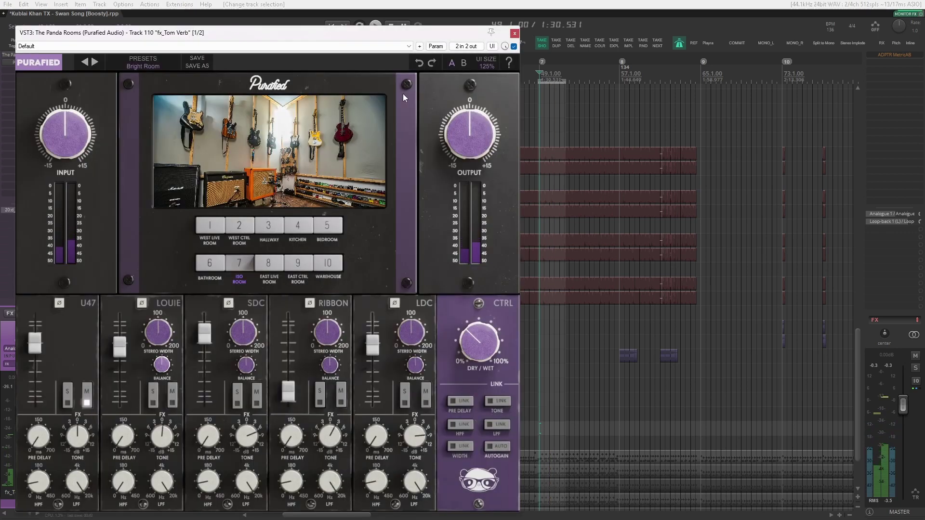
left_click(515, 34)
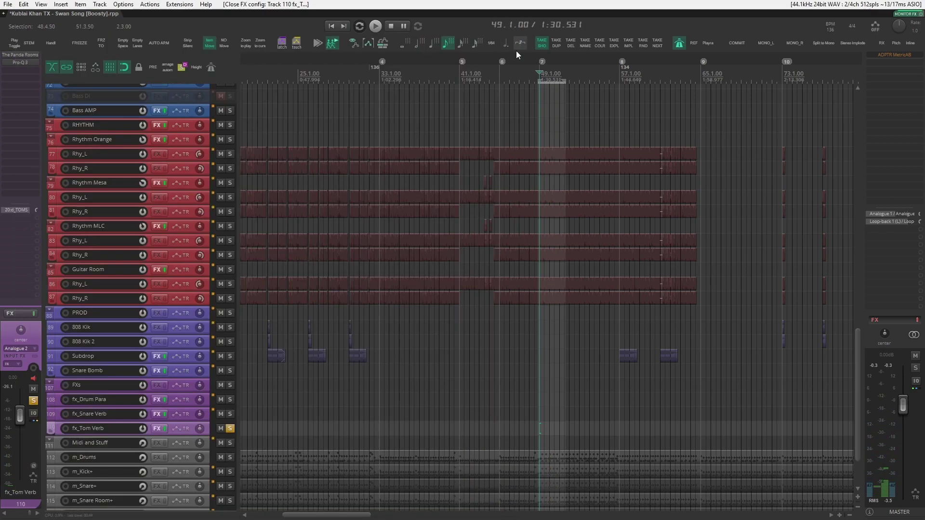
- Audition fx_Tom Verb soloed and in the full mix, and compare by pulling its fader down during playback
key("space")
left_click(230, 429)
key("space")
left_click(230, 429)
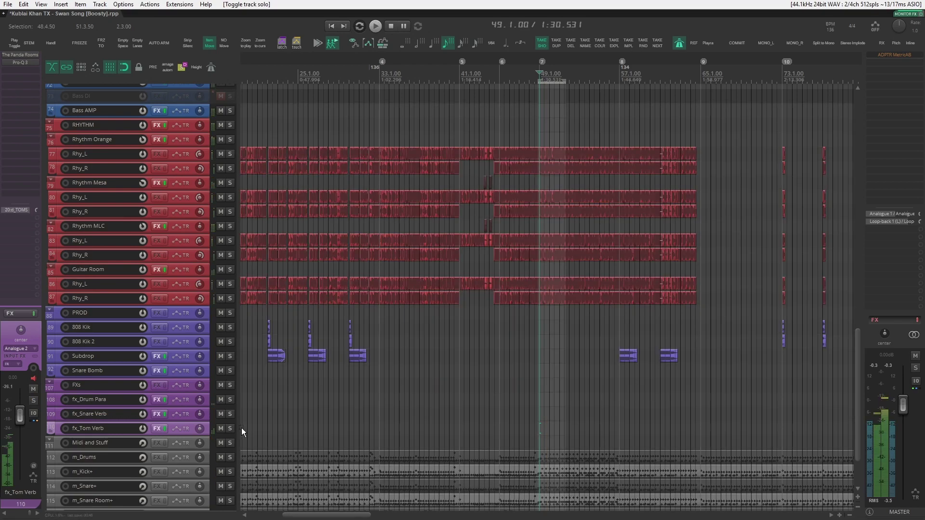
scroll(863, 298, "up", 7)
scroll(851, 346, "down", 5)
key("space")
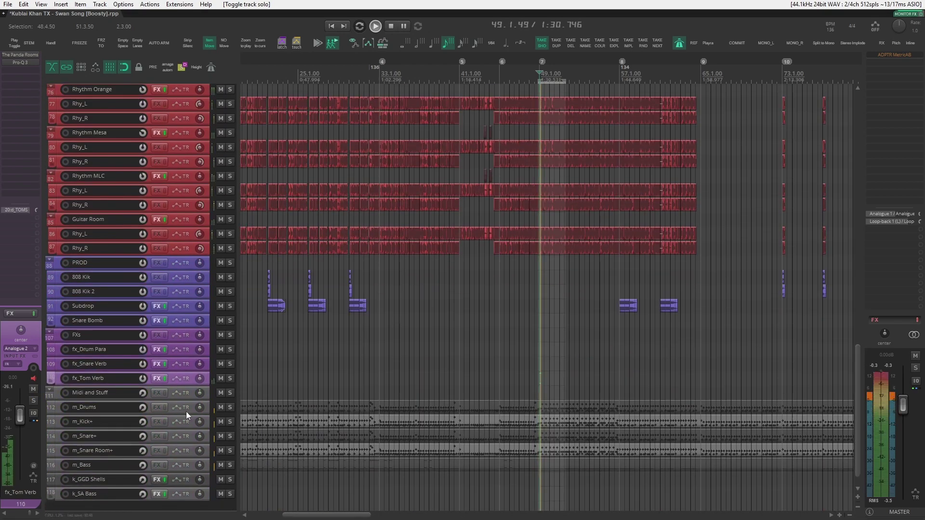
double_click(19, 495)
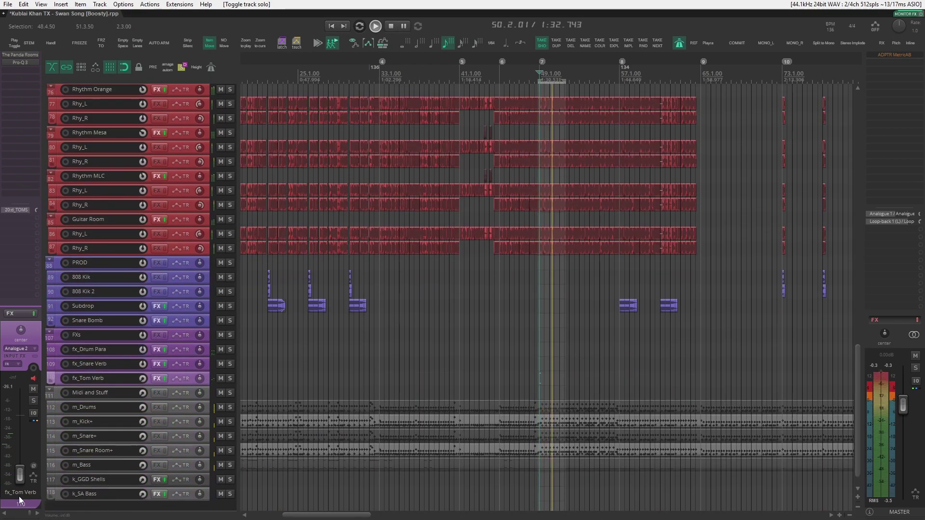
key("space")
scroll(860, 399, "up", 2)
- Move the edit cursor to bar 21.4, just before the sub hits, and audition the 808 Kik track in solo
left_click(206, 301)
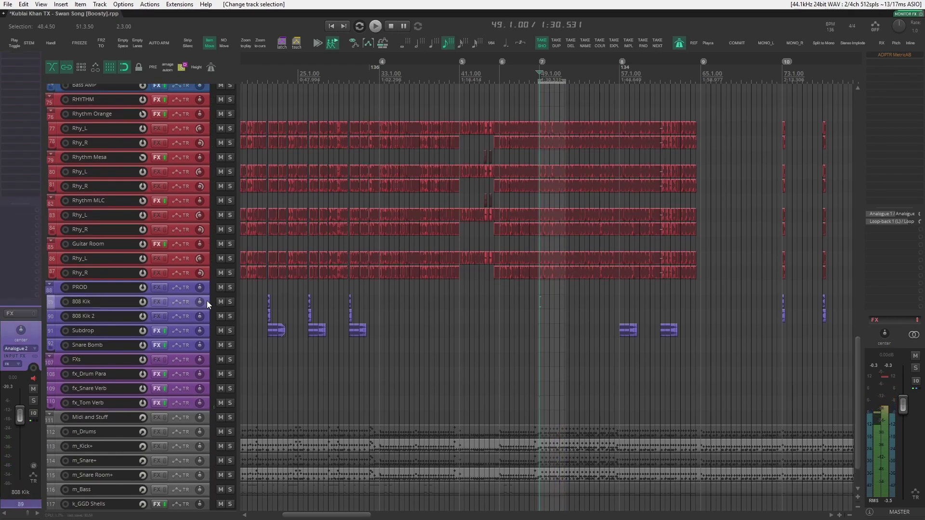
left_click(258, 85)
scroll(248, 84, "up", 5)
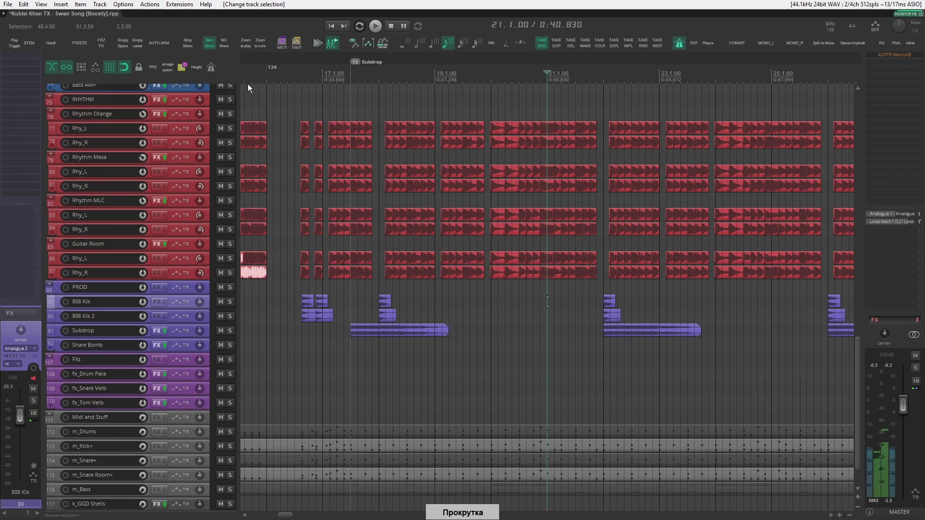
left_click(591, 75)
scroll(592, 74, "up", 3)
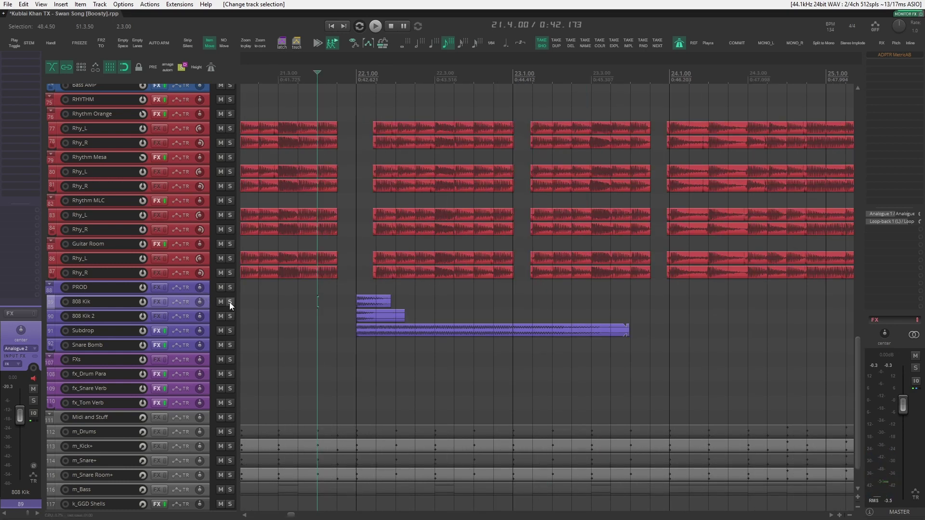
left_click(230, 302)
key("space")
key("space")
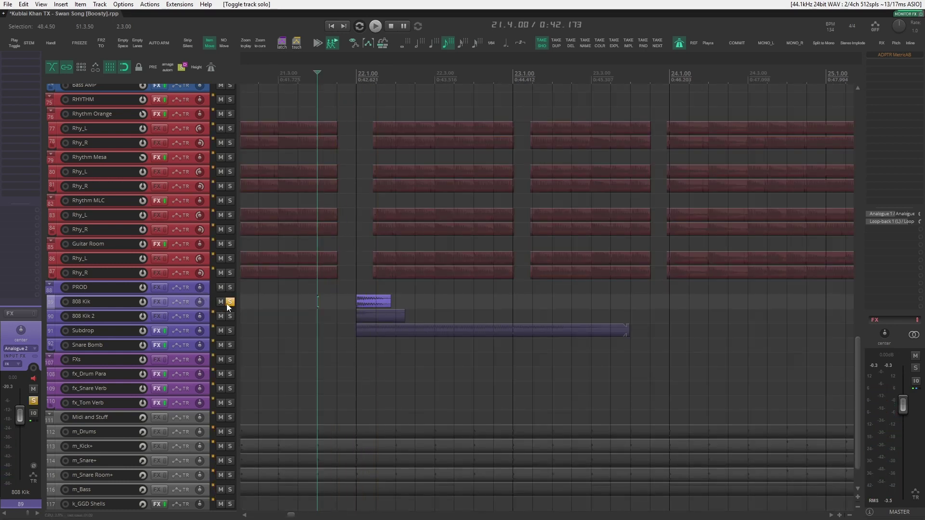
- Unsolo 808 Kik and audition 808 Kik 2 in solo and within the full mix
left_click(230, 302)
left_click(209, 314)
key("space")
key("space")
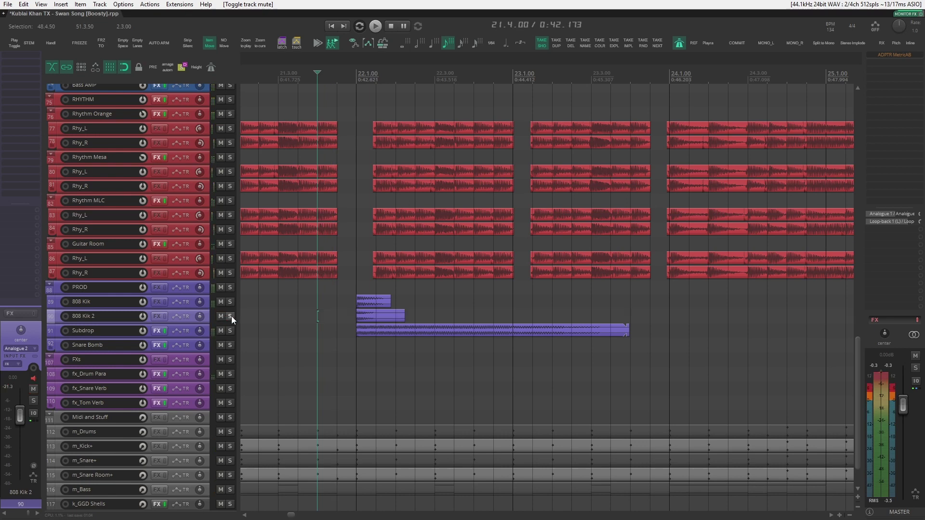
left_click(229, 316)
key("space")
left_click(229, 317)
key("space")
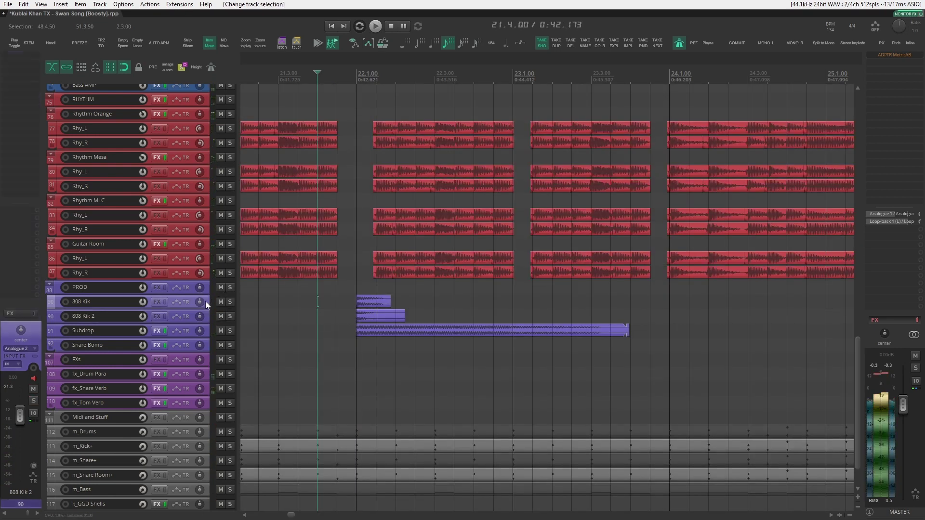
- Solo and audition the Subdrop track, inspect its ReaPitch shift of -1 semitone, and close the plugin
left_click(213, 332)
left_click(230, 331)
key("space")
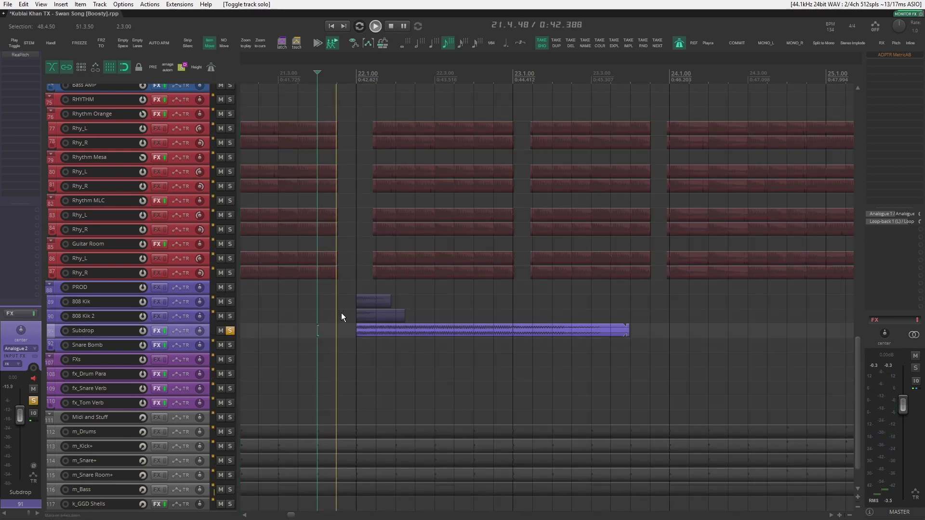
scroll(380, 296, "down", 5)
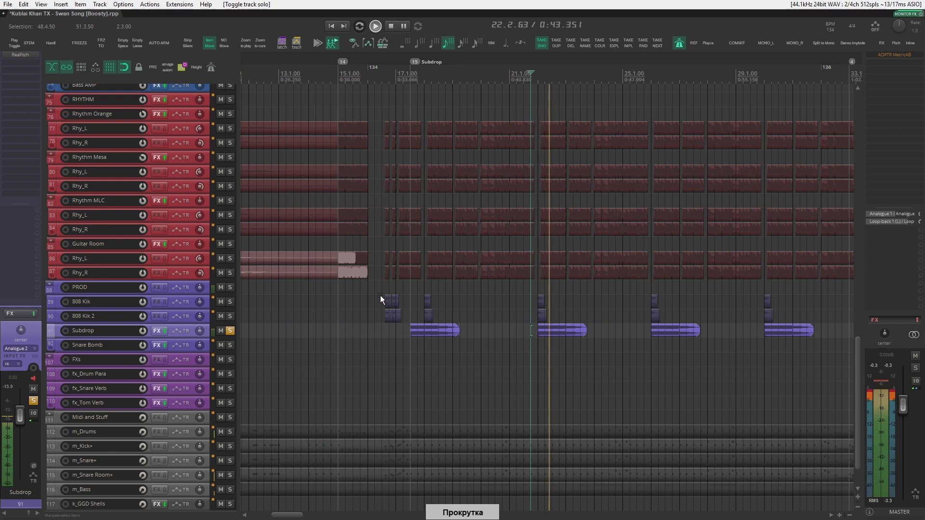
left_click(20, 56)
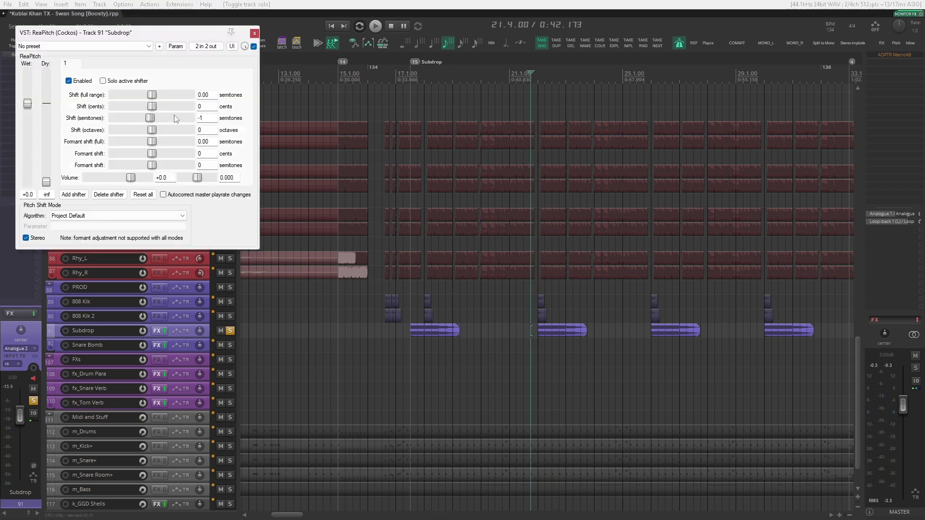
left_click(254, 33)
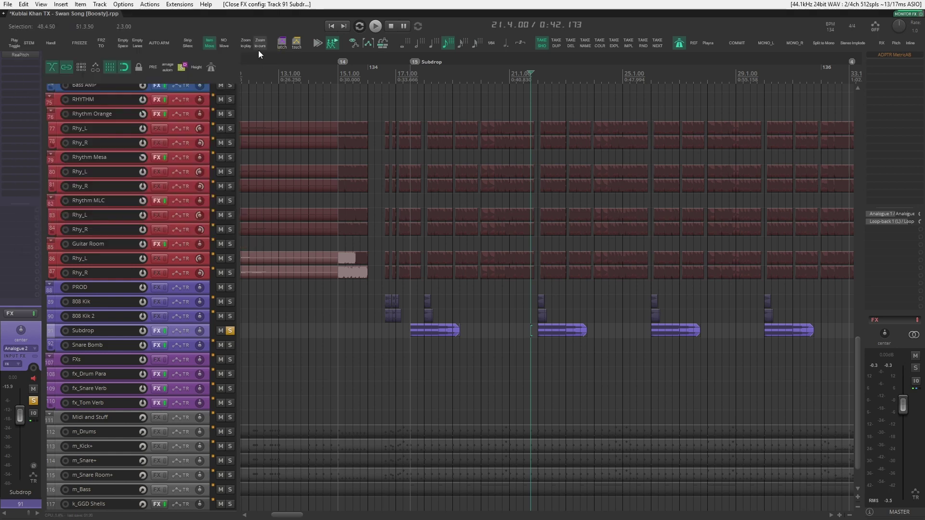
- Unsolo Subdrop, go to the song's final section, and audition the Snare Bomb track in solo from bar 90.3
scroll(545, 299, "right", 10)
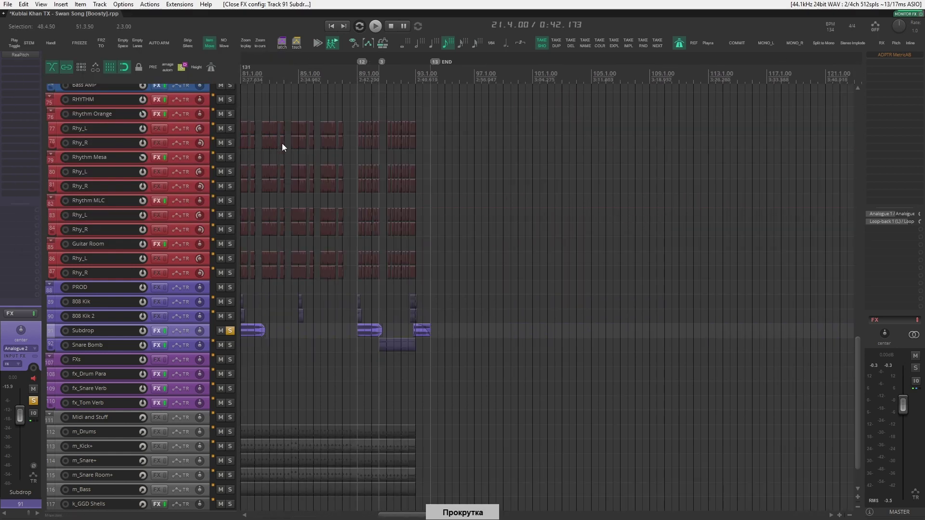
left_click(230, 331)
left_click(230, 345)
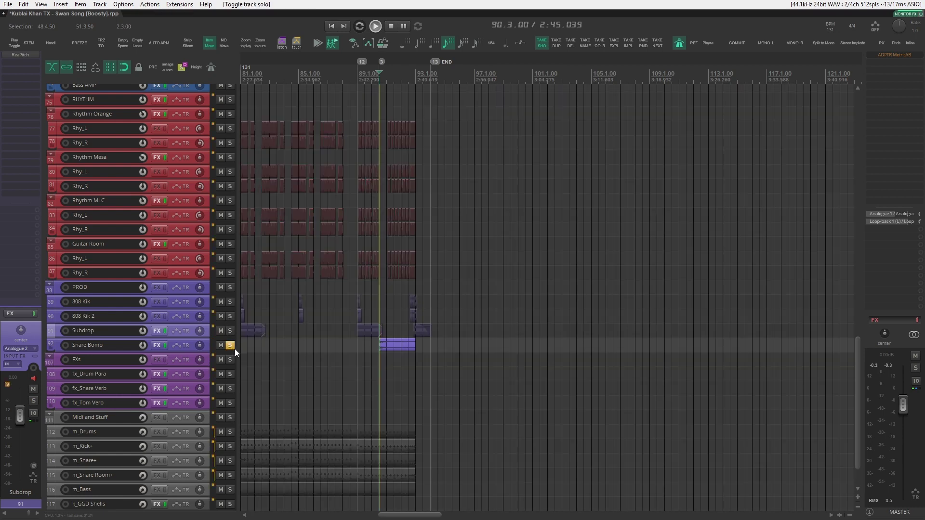
scroll(257, 301, "up", 6)
left_click(209, 345)
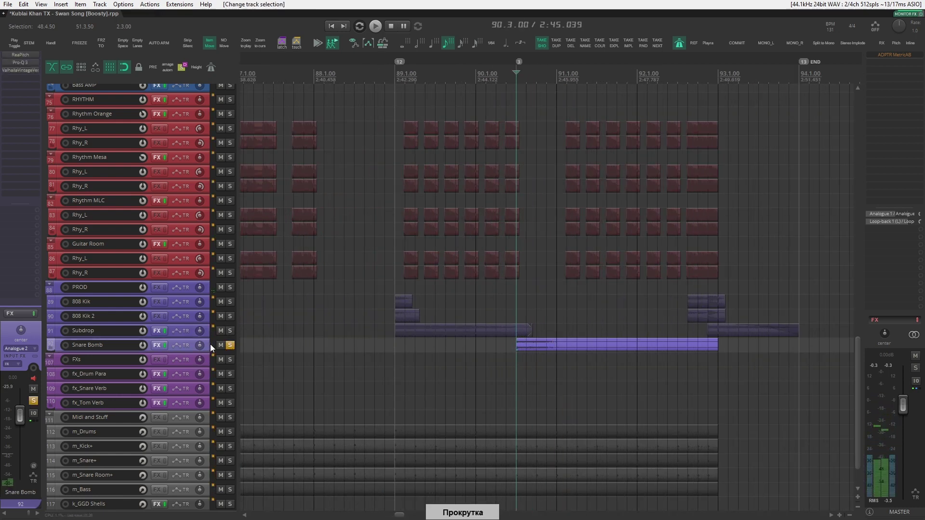
- Inspect Snare Bomb's ReaPitch shift of -5 semitones, Pro-Q 3 high cut and ValhallaVintageVerb Concert Hall settings, and close the plugins
left_click(34, 55)
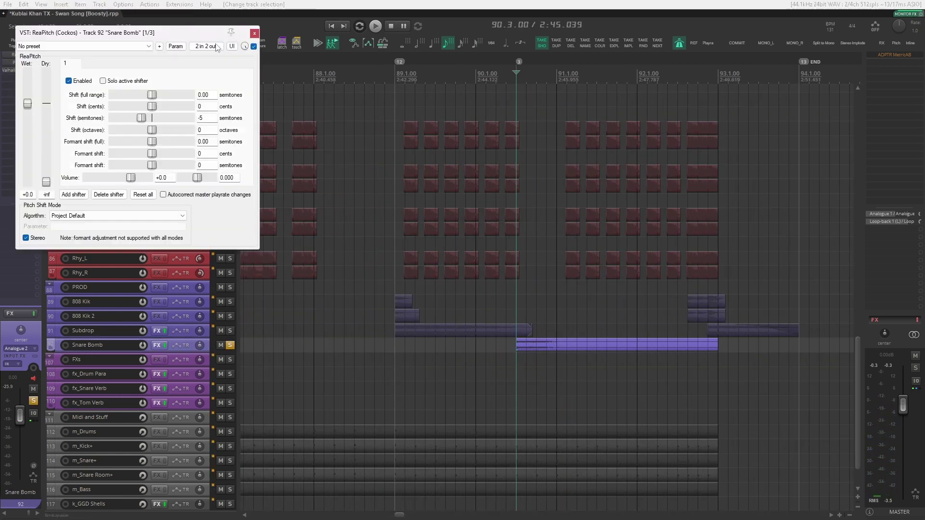
left_click(28, 62)
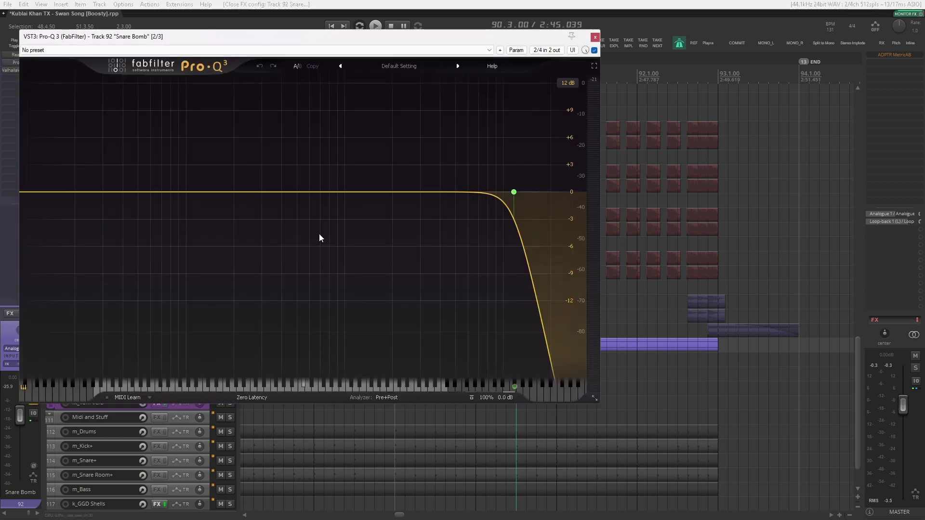
left_click(38, 70)
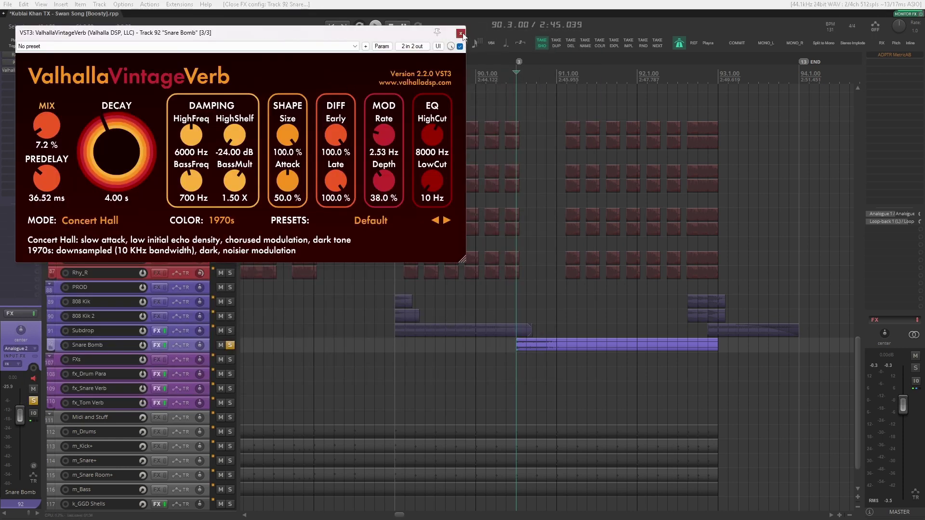
left_click(461, 34)
- Compare the soloed Snare Bomb with its effects chain bypassed and re-enabled during playback, and unsolo the track
key("space")
left_click(164, 345)
key("space")
key("space")
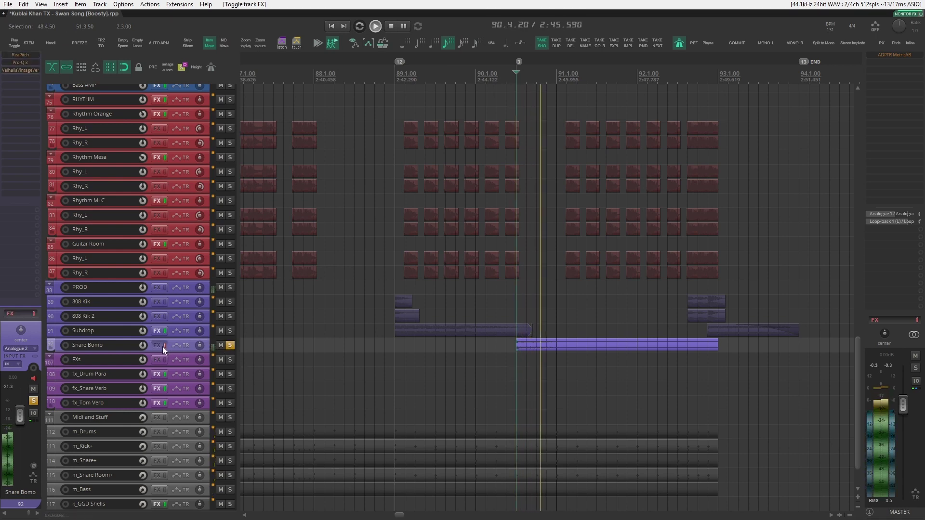
key("space")
left_click(164, 348)
key("space")
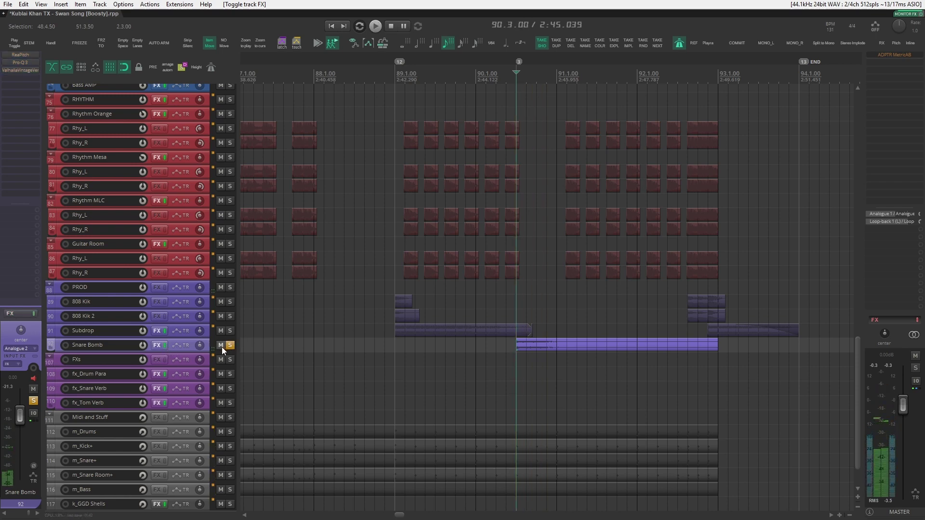
left_click(230, 345)
- Return to the project's beginning, solo the POST PRO bus at the head of the track list, and place the edit cursor at the START marker
left_click_drag(859, 362, 858, 112)
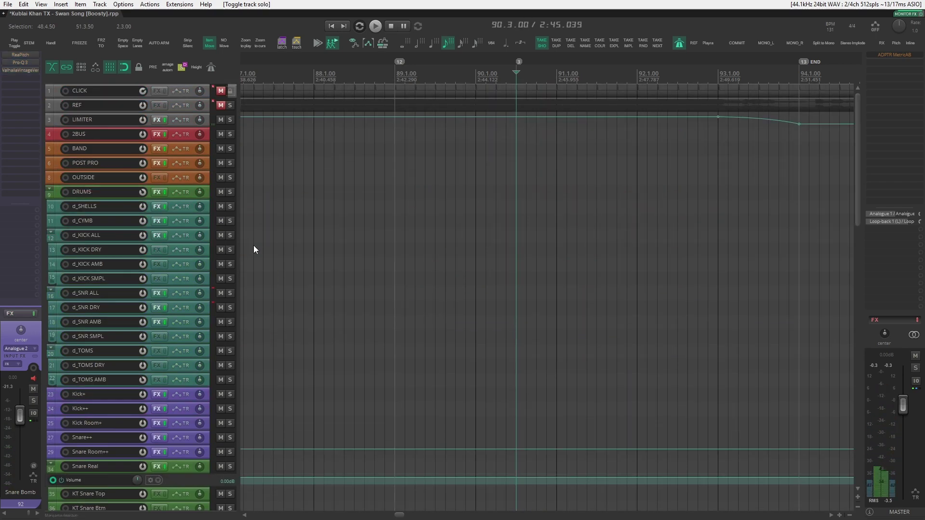
left_click(337, 28)
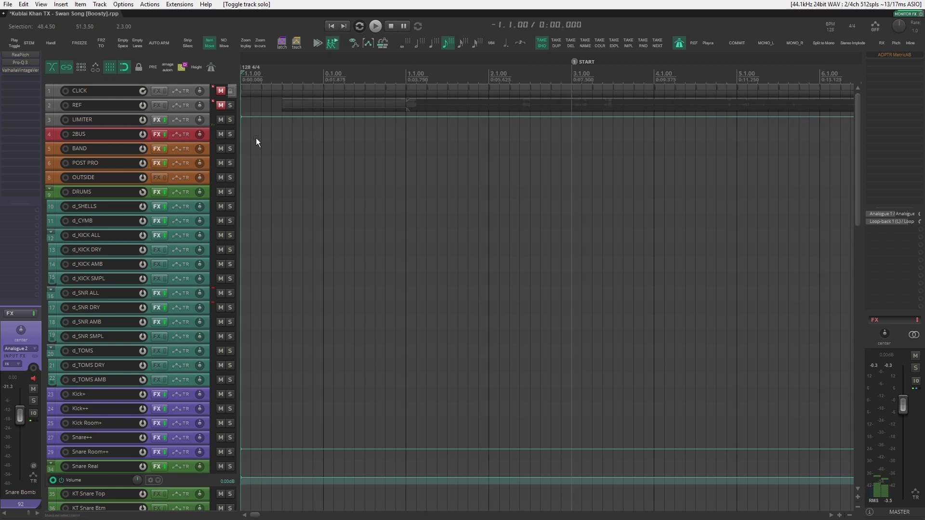
left_click(210, 164)
left_click(230, 163)
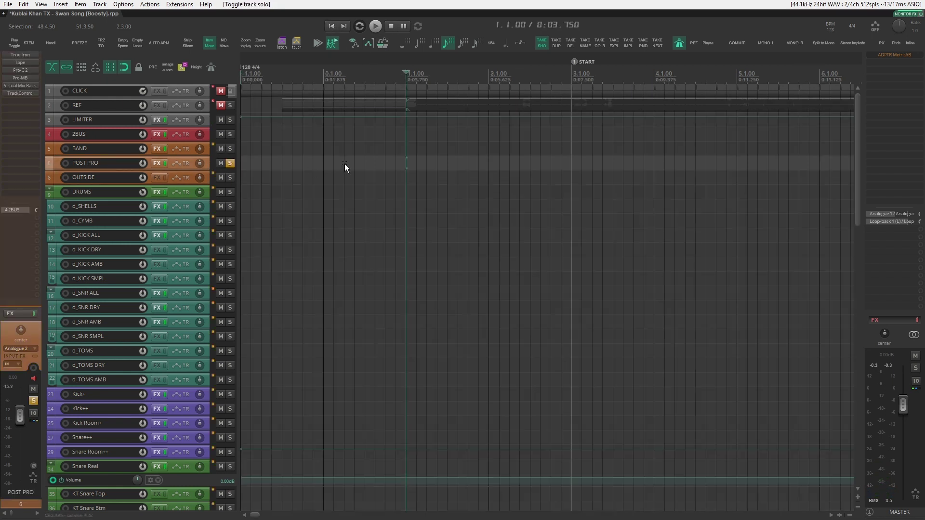
scroll(345, 164, "down", 3)
left_click(358, 77)
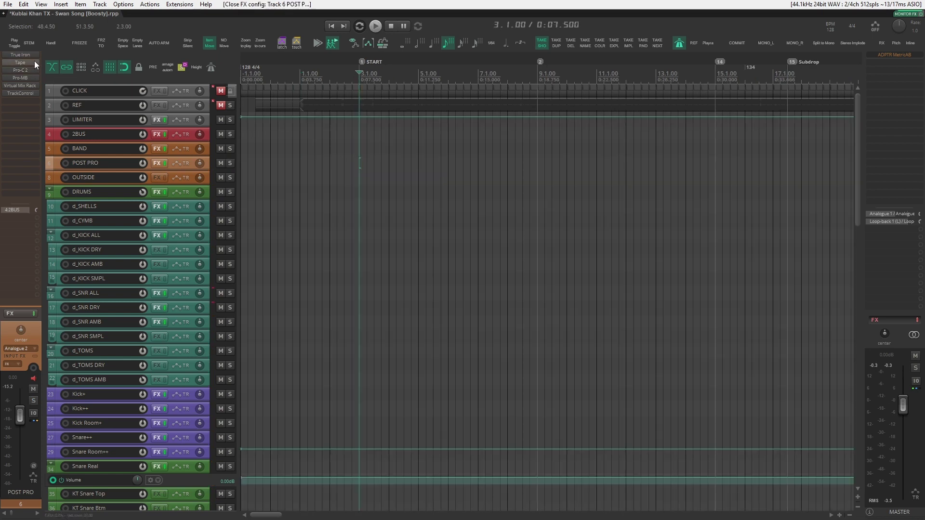
- View the True Iron, Tape, Pro-C 2 and Pro-MB plugins on POST PRO and close all but Pro-MB
left_click(20, 54)
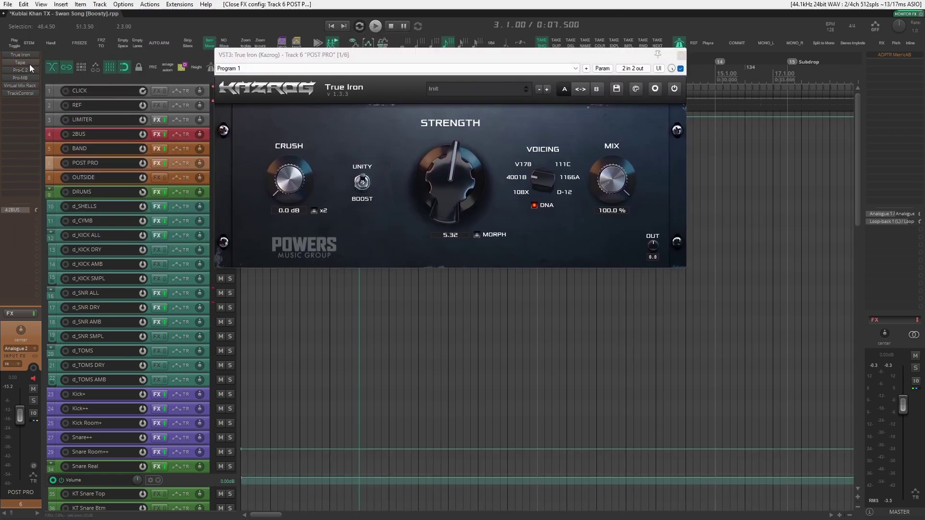
left_click(29, 64)
left_click(27, 70)
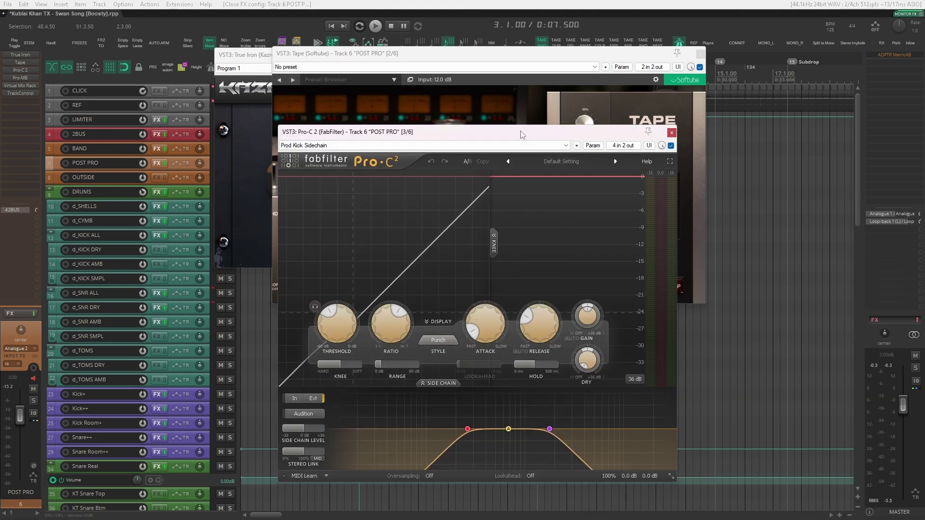
left_click(21, 77)
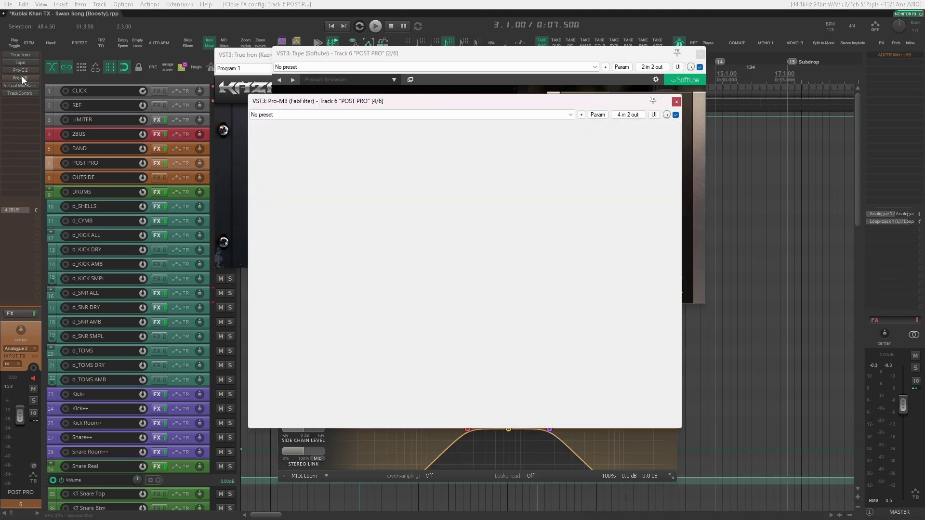
left_click(700, 54)
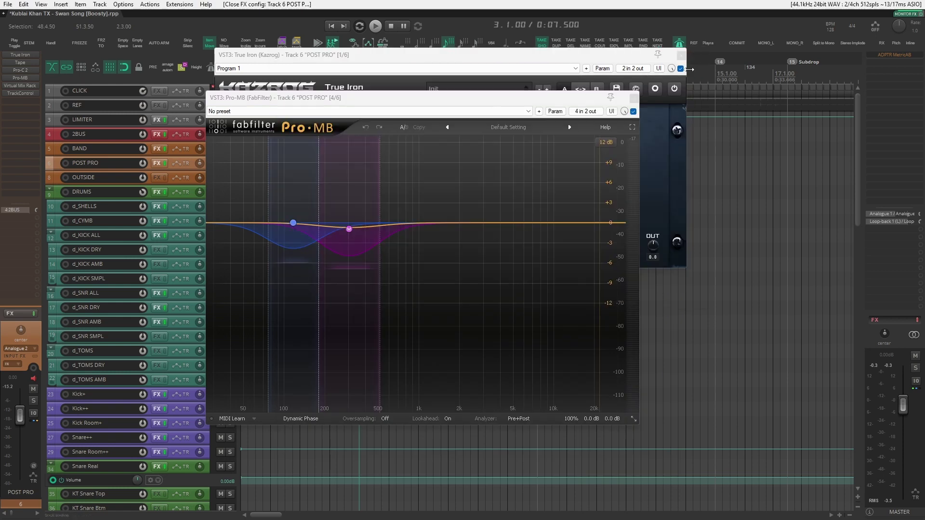
left_click(681, 54)
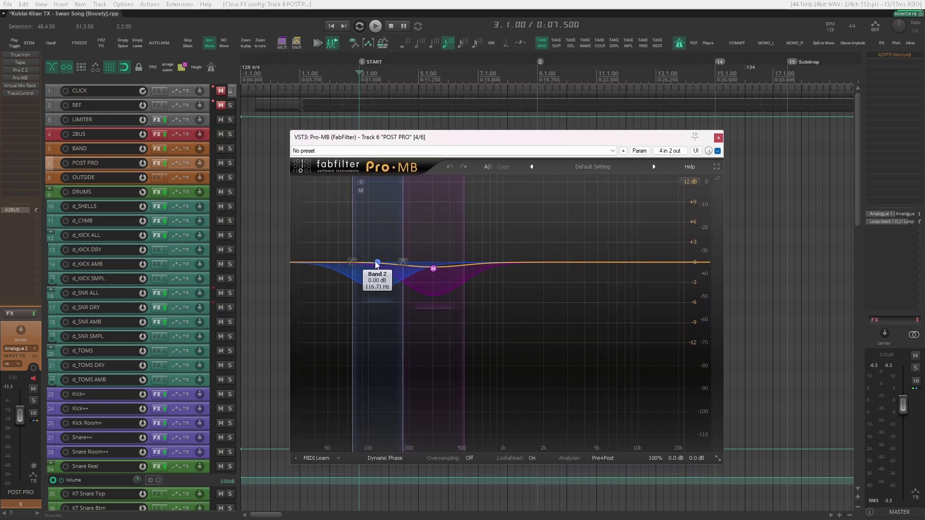
- Play the song from START while viewing Pro-MB on POST PRO, stop playback, and close the plugin
key("space")
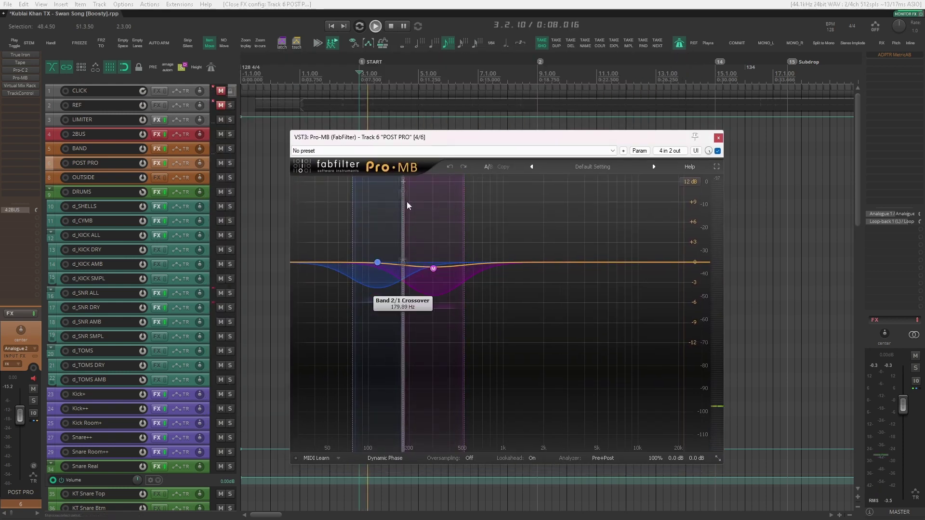
key("space")
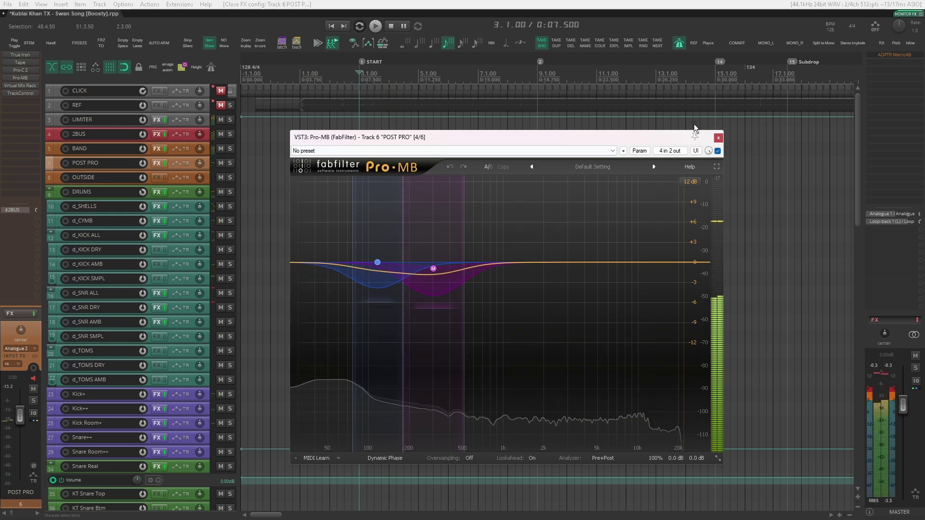
left_click(718, 138)
left_click(822, 115)
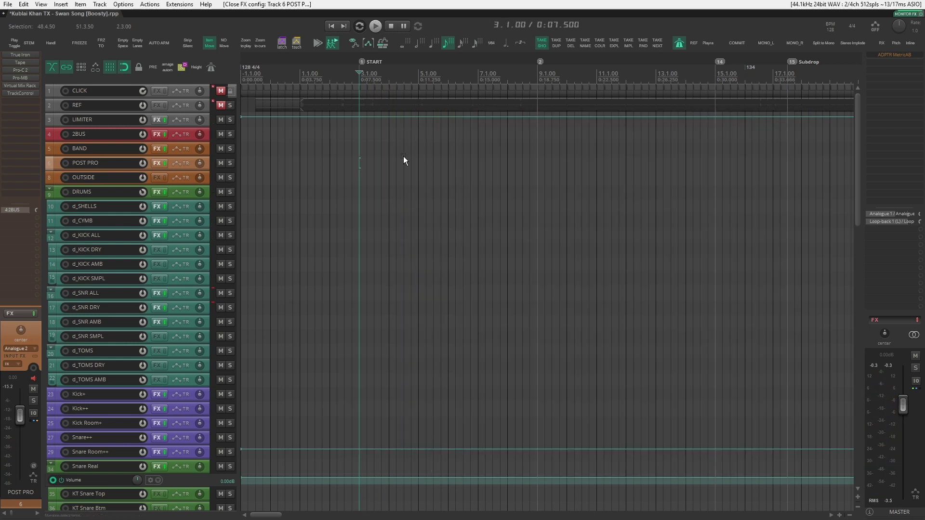
- View and close True Iron on the BAND bus, and open VBC FG-Grey from the same chain
left_click(219, 149)
left_click(20, 55)
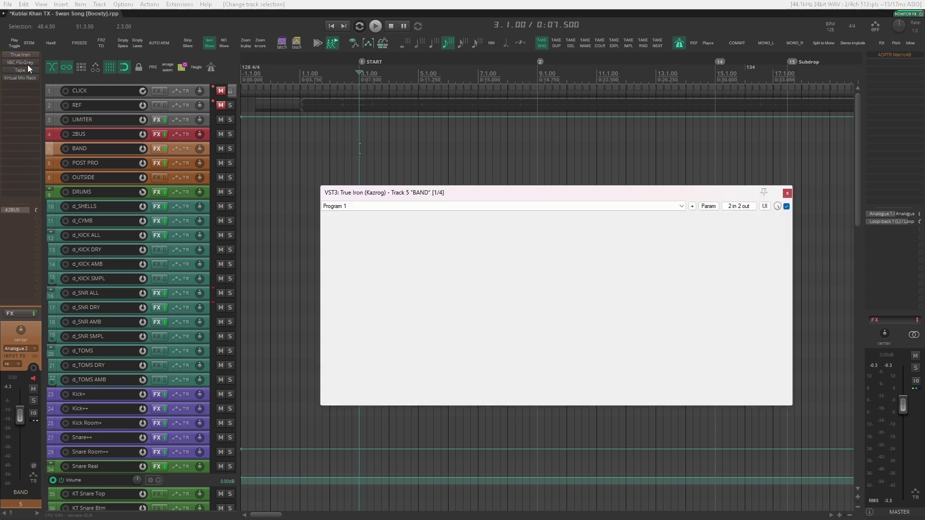
left_click(787, 193)
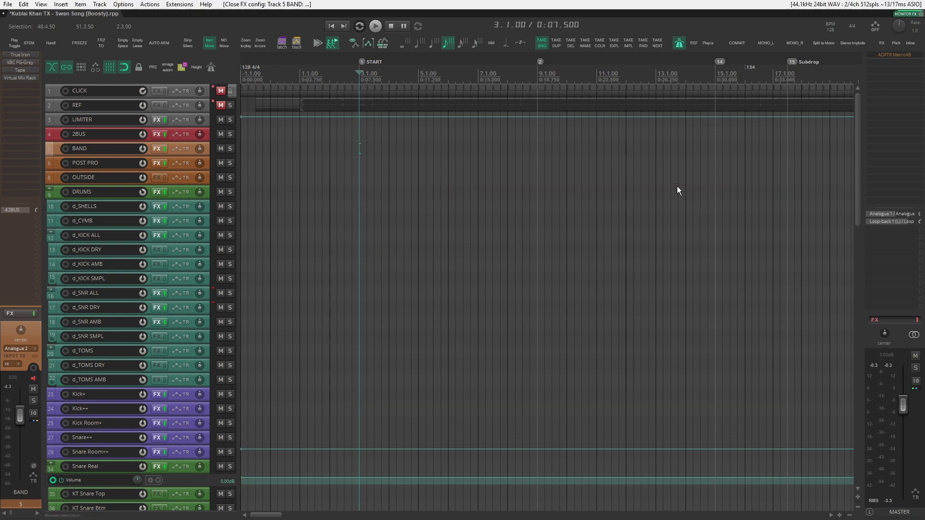
left_click(13, 64)
left_click_drag(289, 36, 501, 214)
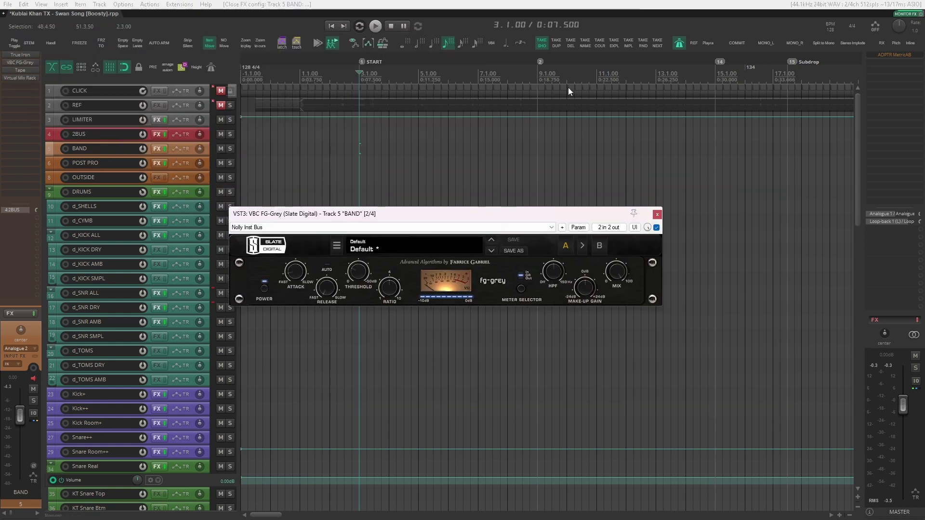
- Play the Subdrop section to compare BAND with FG-Grey bypassed and re-enabled, stop playback, and close the plugin
key("space")
key("minus")
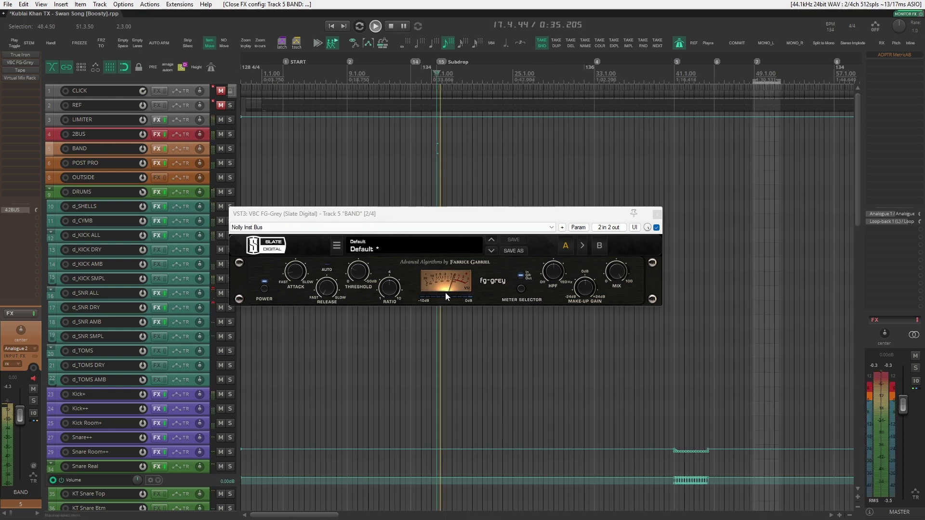
left_click(657, 228)
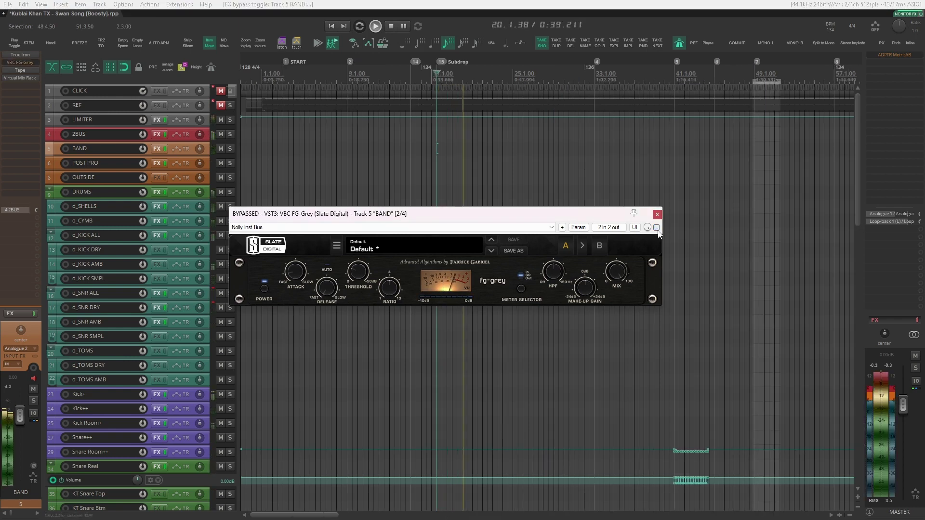
key("space")
left_click(657, 227)
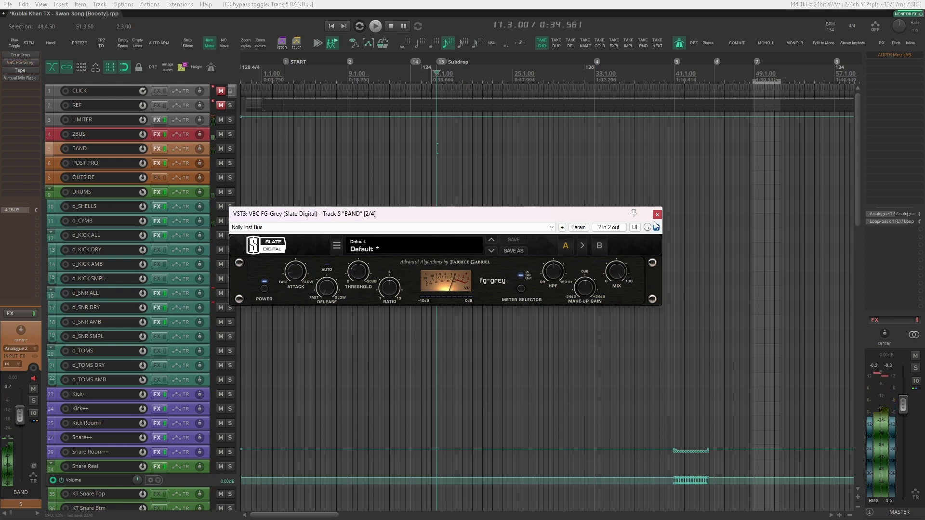
left_click(657, 215)
- View the Tape and Virtual Mix Rack plugins on the BAND bus and close both
left_click(32, 71)
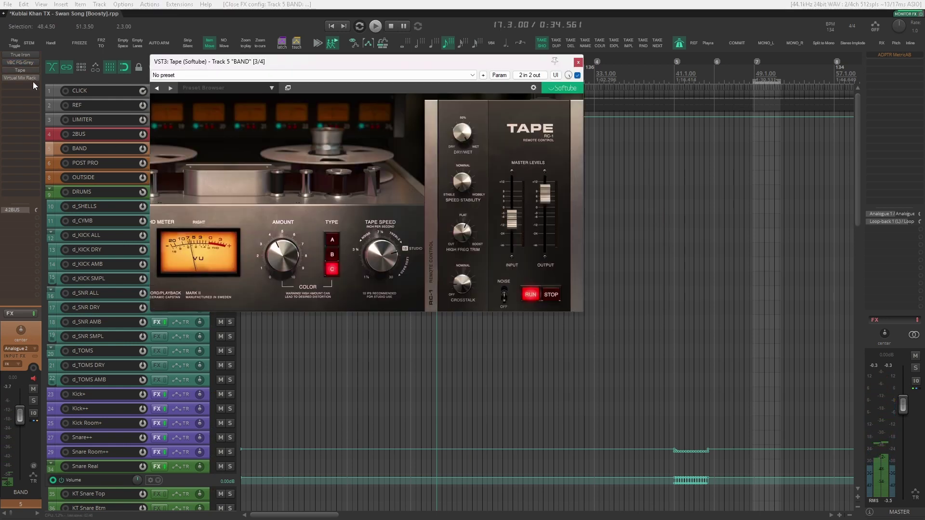
left_click(578, 63)
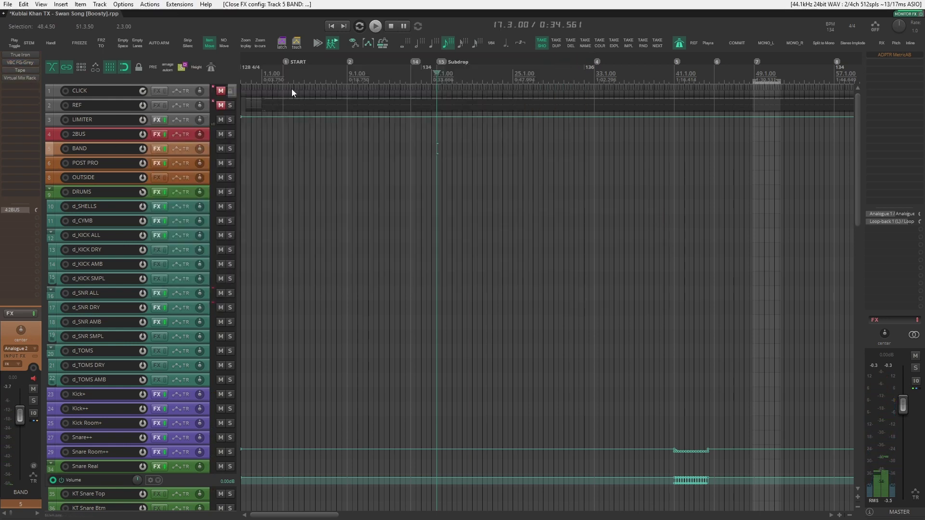
left_click(28, 78)
left_click(585, 78)
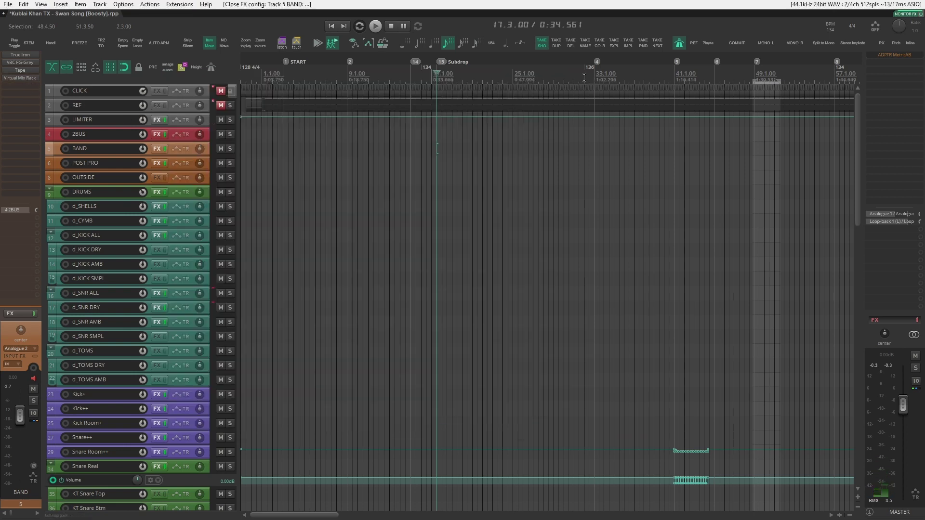
- Select the 2BUS track, view the Trimmer in its first Virtual Mix Rack, and close the plugin
left_click(206, 134)
left_click(19, 54)
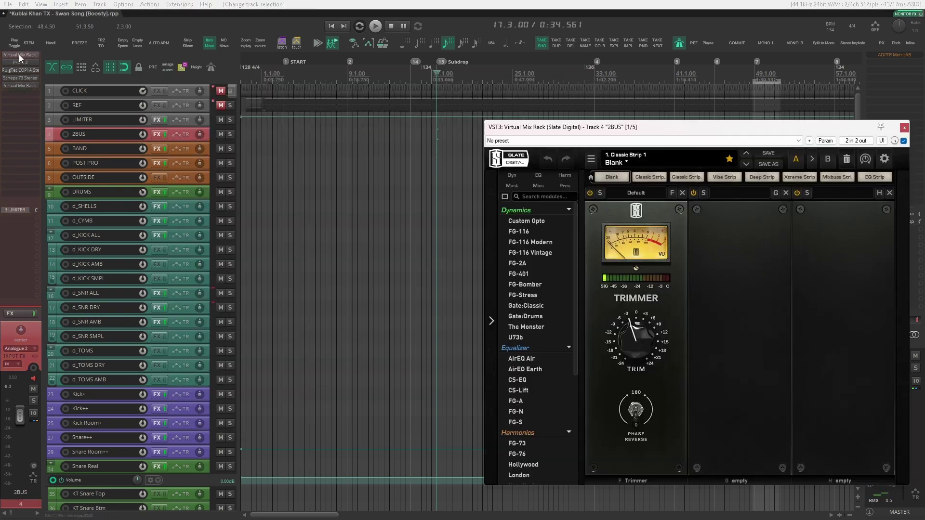
left_click(30, 53)
left_click(30, 54)
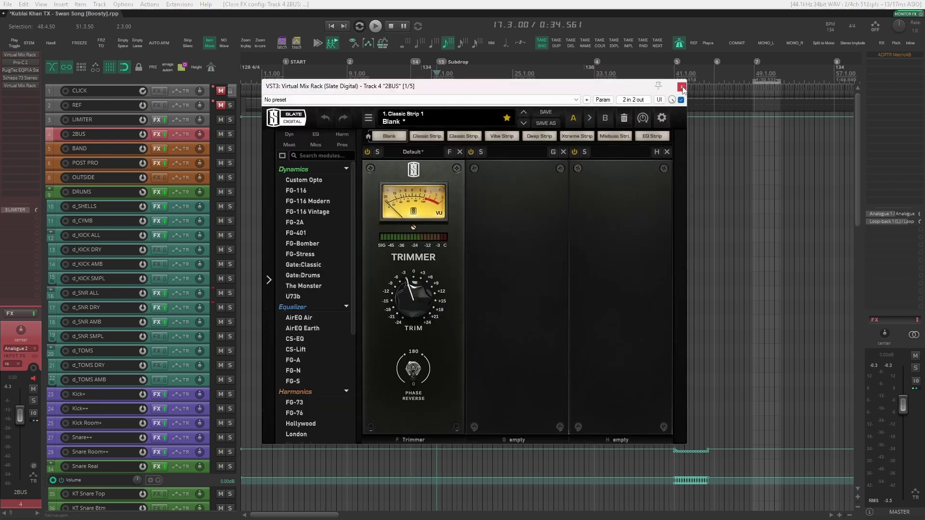
left_click(682, 87)
- View the Pro-C 2, PuigTec EQP1A and Scheps 73 plugins on 2BUS and close them all
left_click(29, 61)
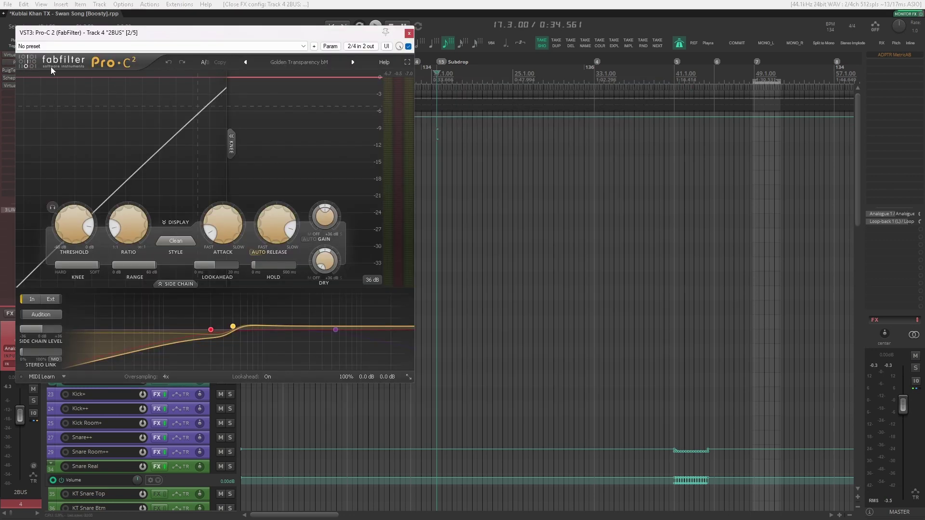
left_click(409, 33)
left_click(21, 71)
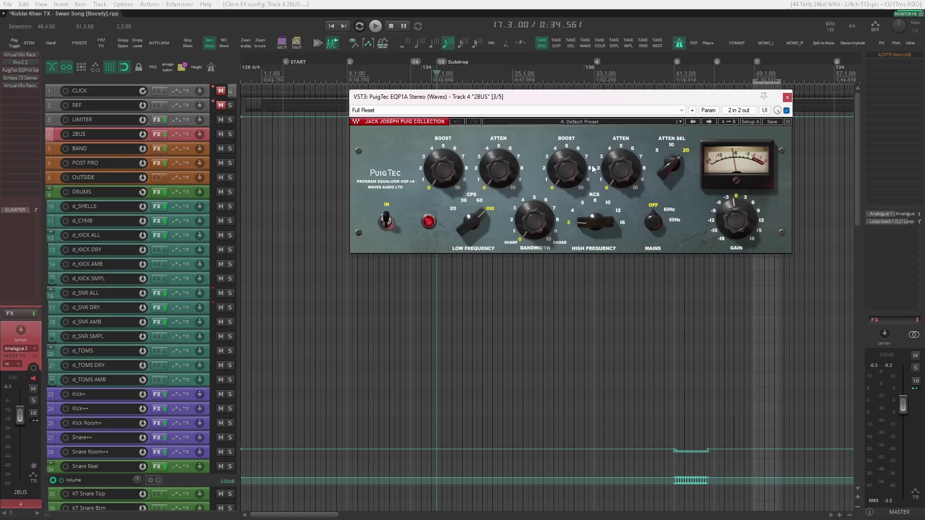
left_click_drag(590, 98, 546, 137)
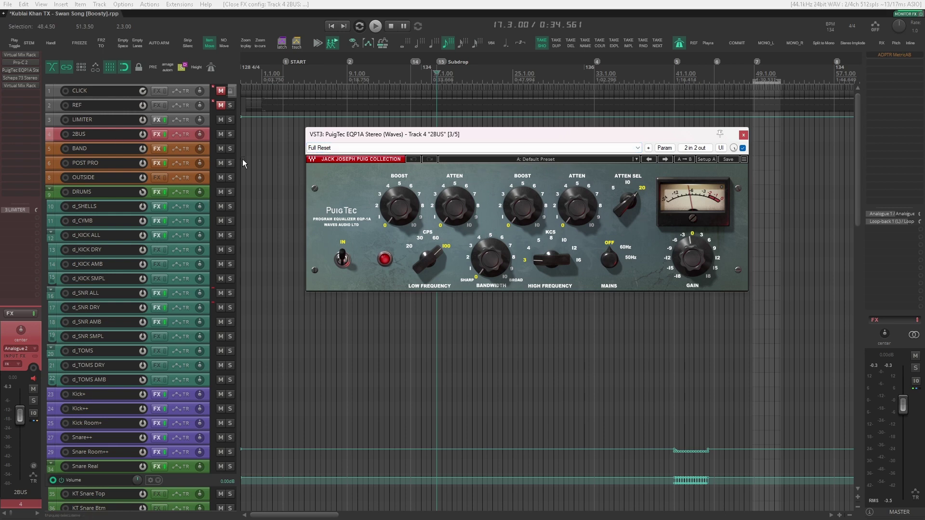
left_click(21, 78)
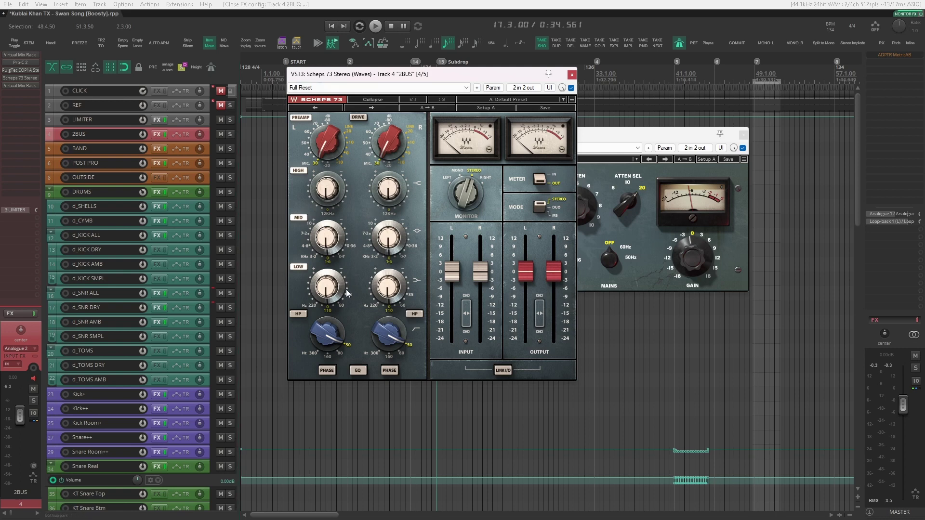
left_click(572, 75)
left_click(743, 135)
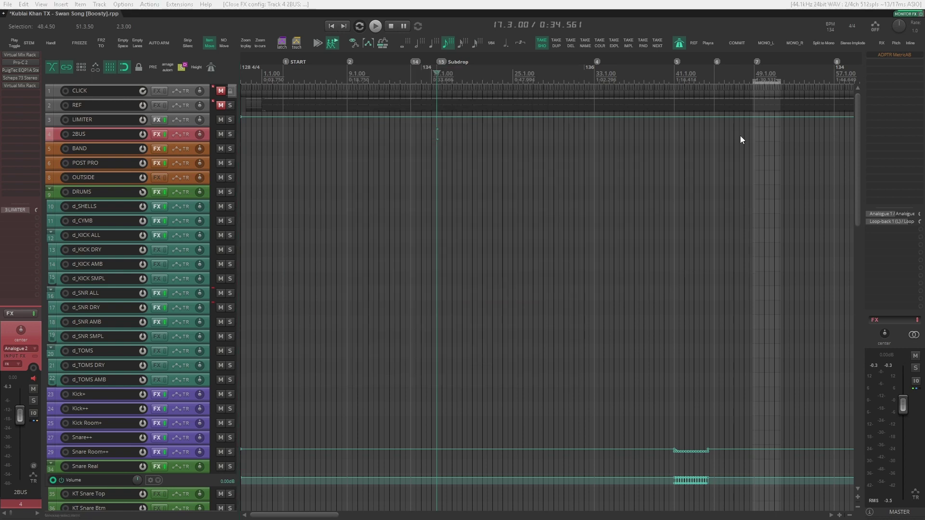
- View the Virtual Mixbuss module in 2BUS's last Virtual Mix Rack and close the plugin
left_click(23, 83)
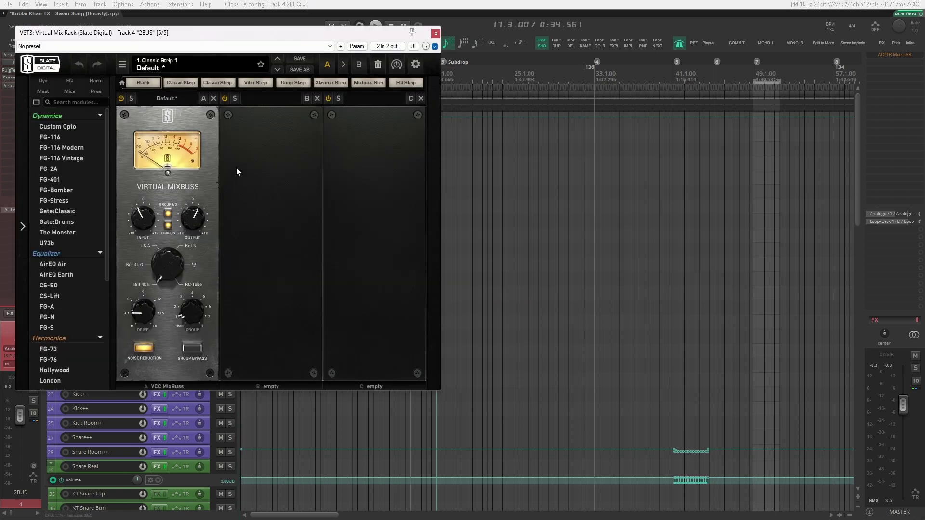
left_click_drag(268, 32, 589, 100)
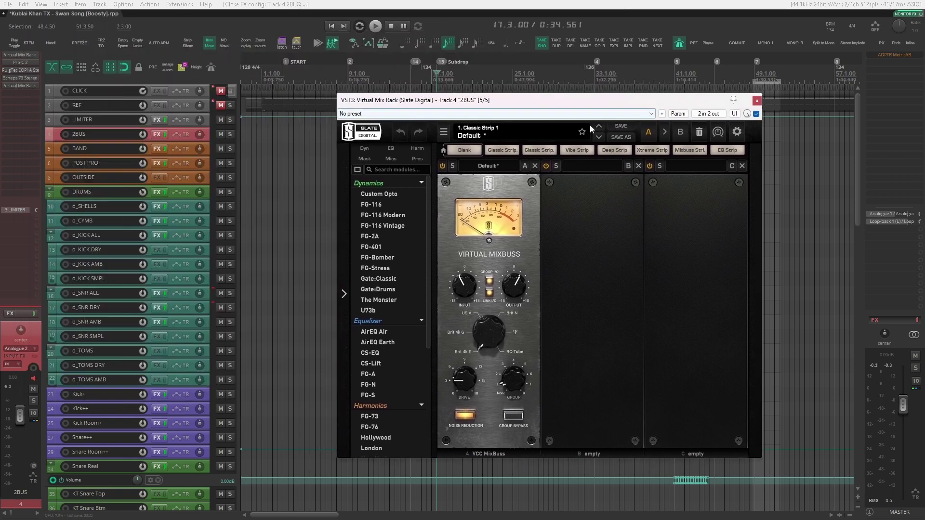
left_click(756, 101)
- Play the Subdrop section and compare 2BUS with its effects chain bypassed and re-enabled
left_click(208, 137)
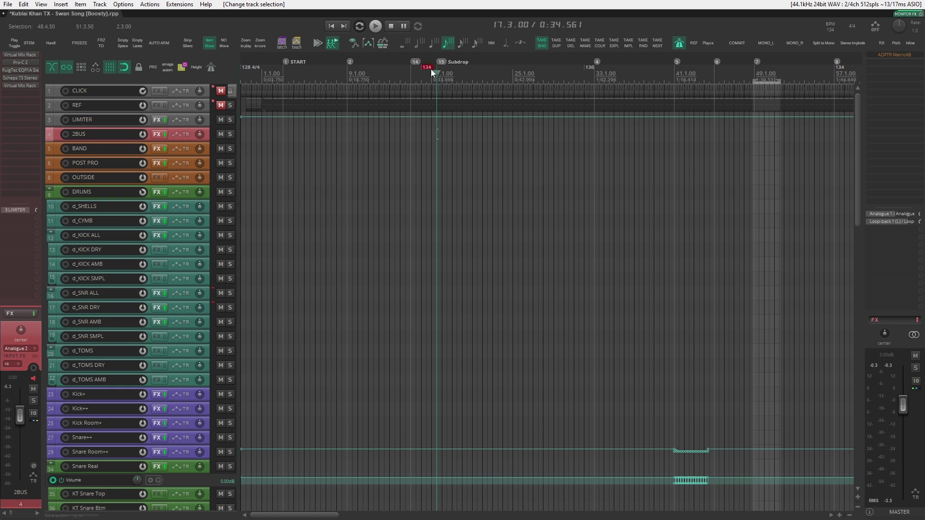
key("space")
left_click(164, 136)
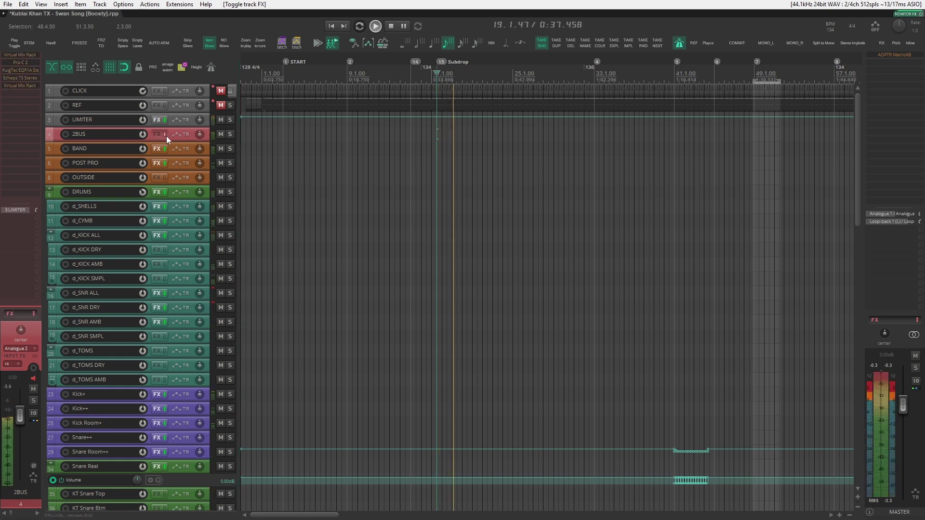
left_click(164, 135)
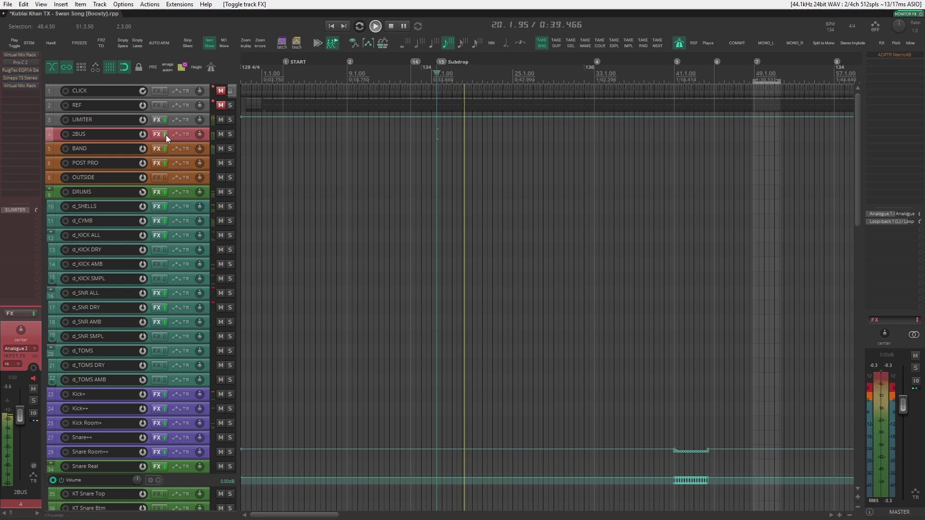
- Check 2BUS's Pro-C 2 during playback, close it, stop playback, and toggle the bypass of an individual 2BUS plugin
left_click(26, 62)
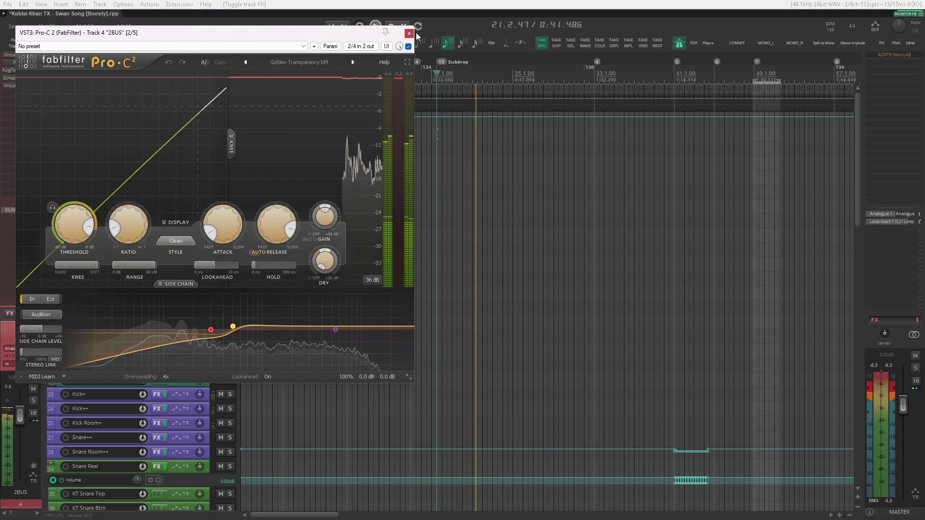
key("Escape")
key("space")
left_click(25, 78, "shift")
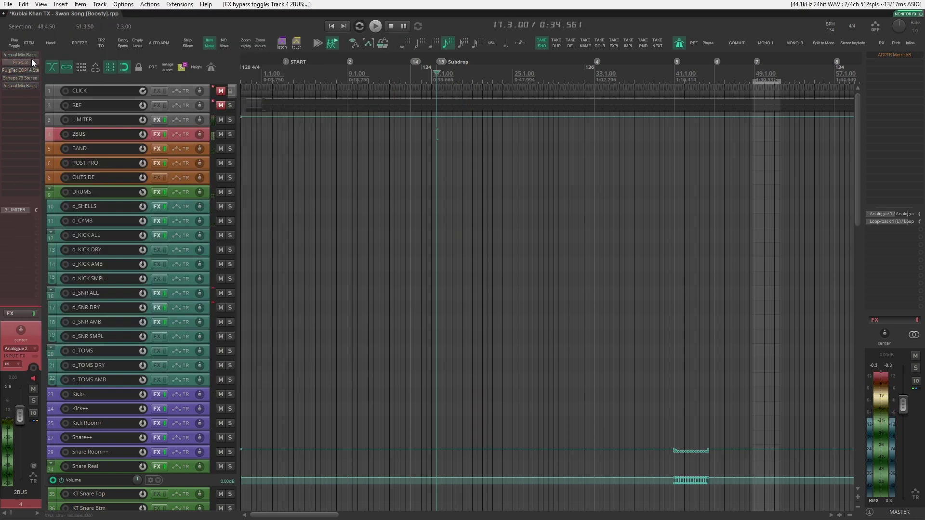
- In the mixer, move the Trimmer's Virtual Mix Rack from 2BUS to the end of BAND's effects chain, check it, and close the mixer
key("ctrl+m")
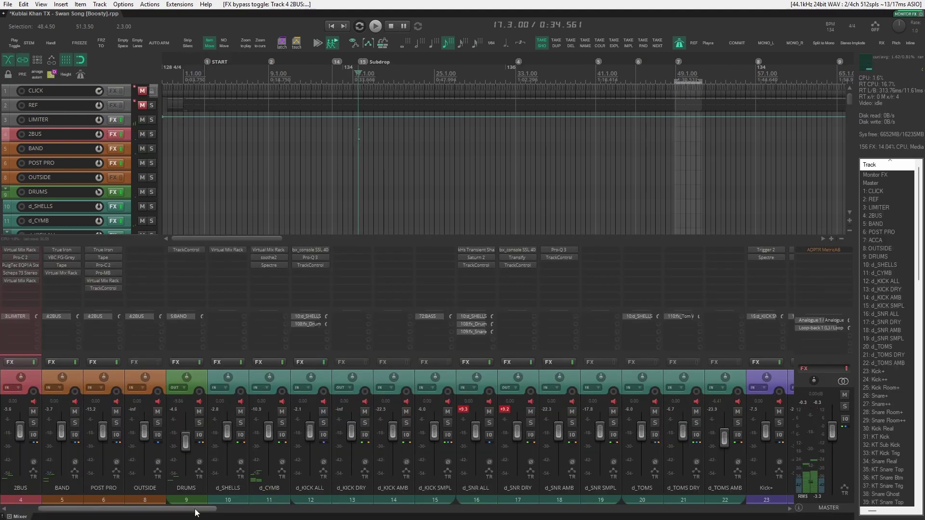
left_click_drag(144, 509, 116, 509)
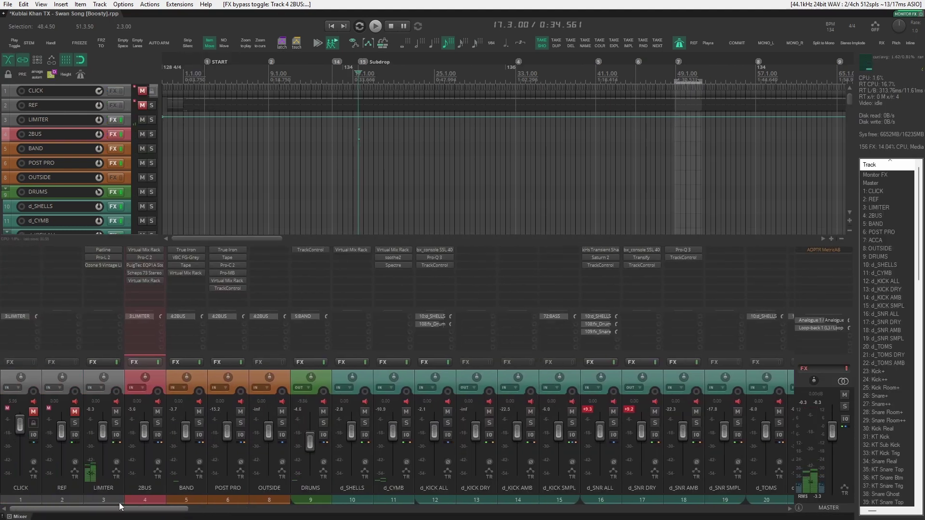
left_click(149, 250, "alt")
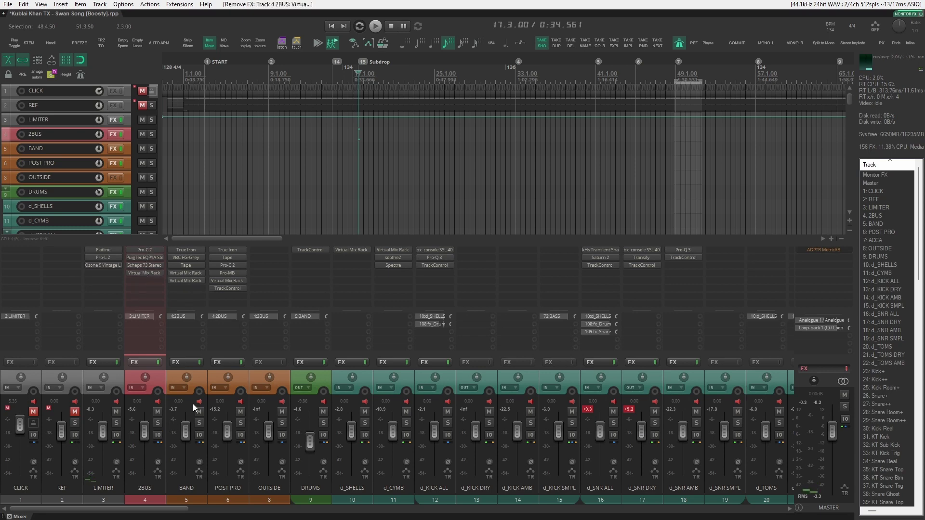
left_click(184, 281)
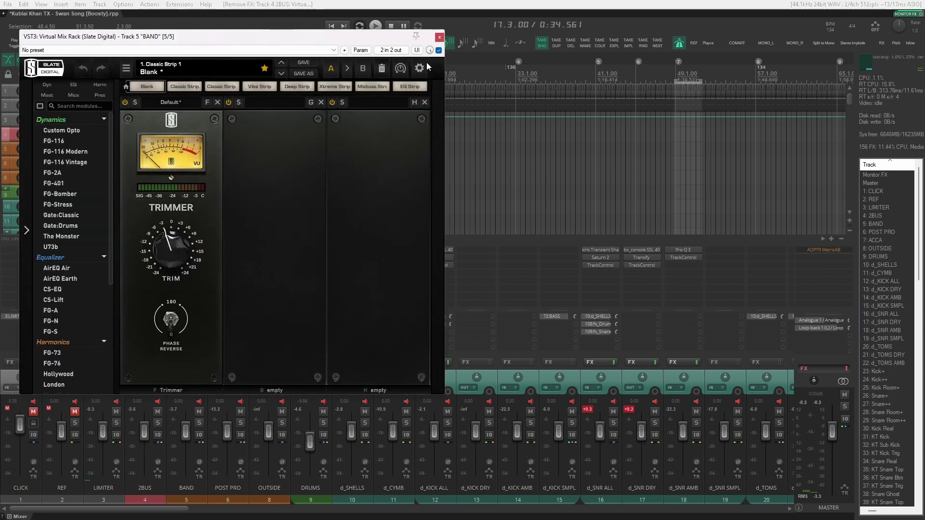
left_click(439, 37)
key("ctrl+m")
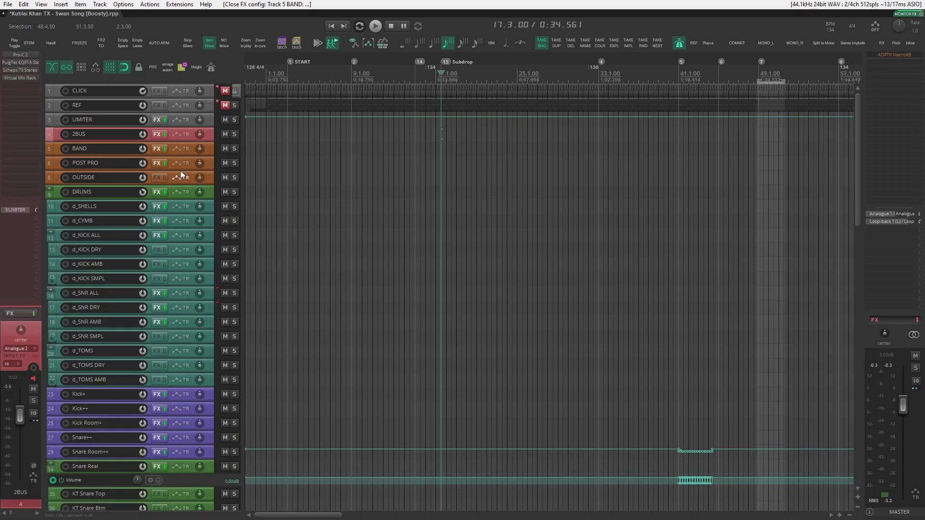
- Replay the Subdrop section, toggling 2BUS's effects bypass to compare the chain without the Trimmer, and select the 2BUS track
left_click(210, 142)
key("space")
left_click(165, 135)
left_click(165, 134)
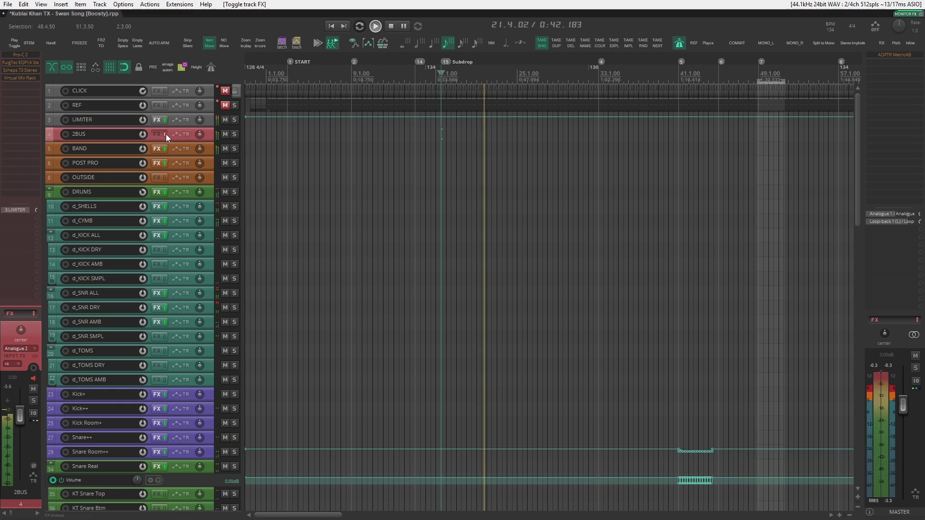
left_click(210, 132)
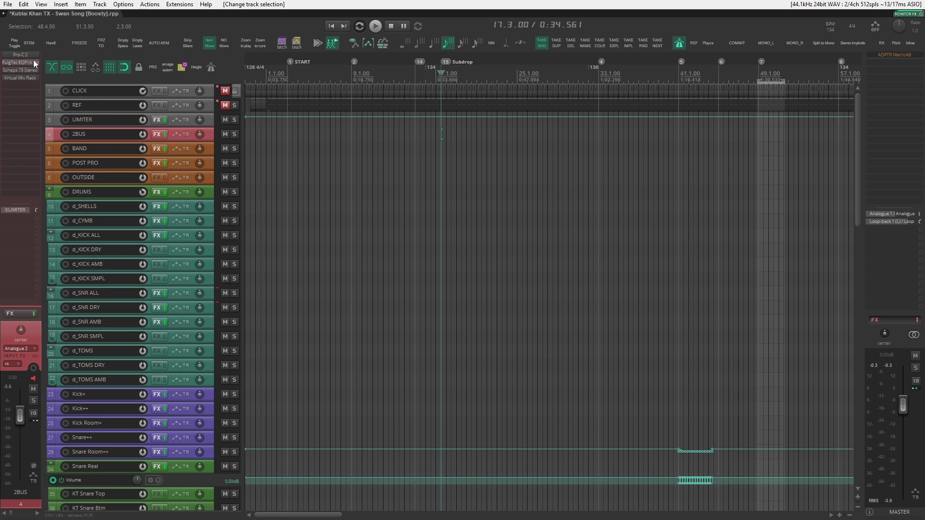
- Select the LIMITER track and open its Flatline plugin for viewing
left_click(222, 120)
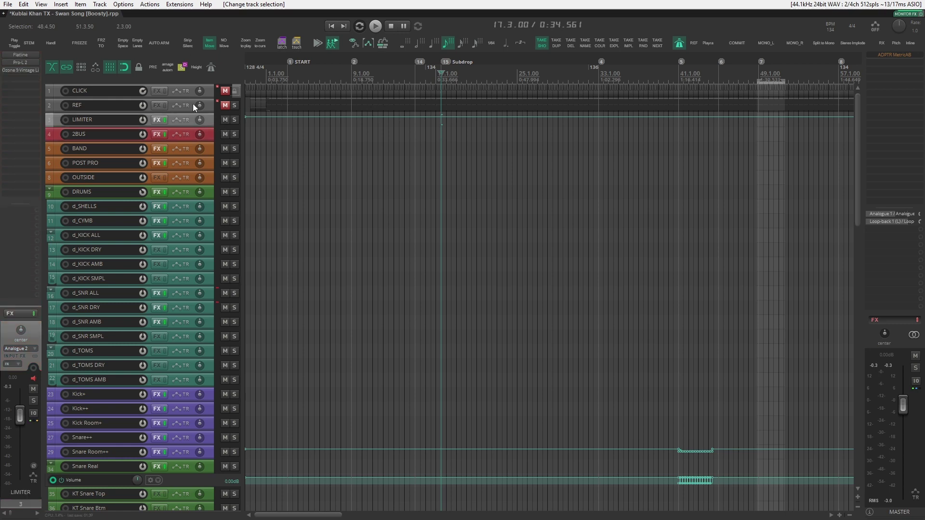
left_click(23, 56)
left_click_drag(399, 69, 386, 72)
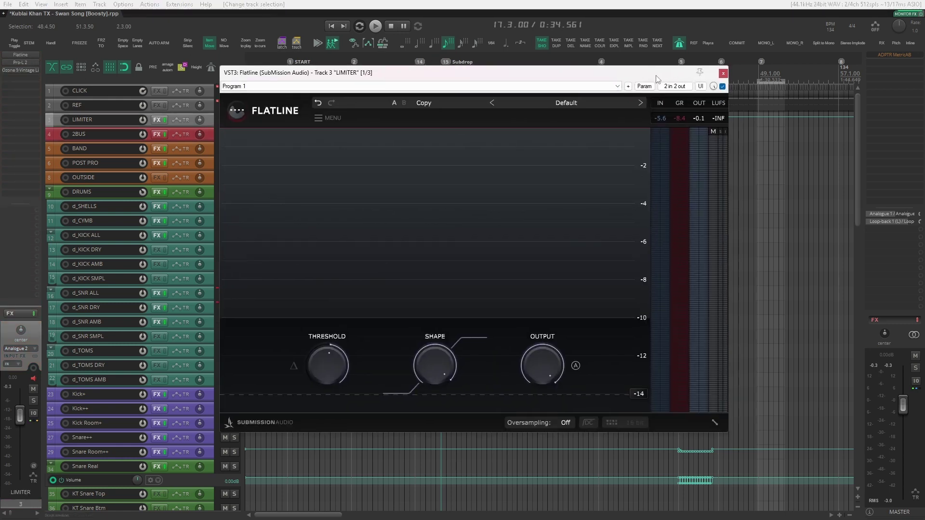
- Play the Subdrop section with LIMITER's Flatline in view, stop playback, check the plugin's Shape amount, and close it
left_click_drag(677, 77, 680, 75)
mouse_move(328, 353)
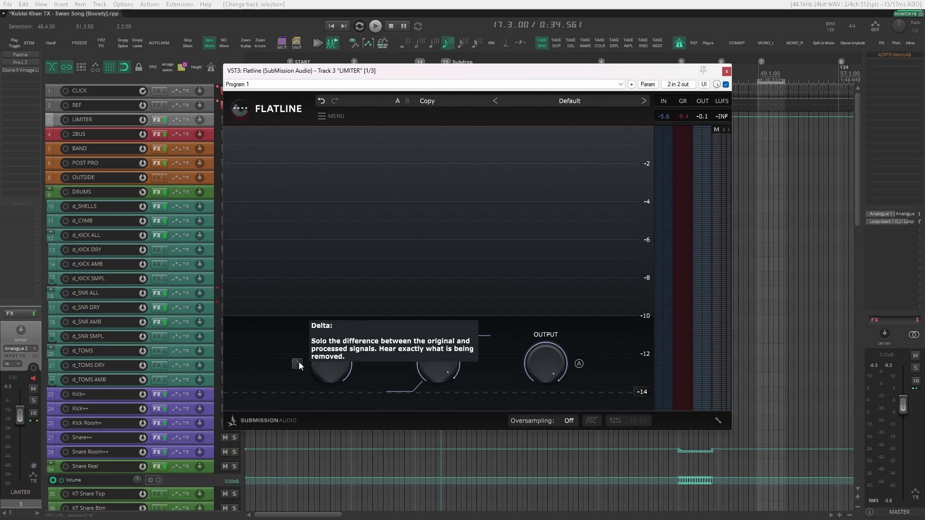
key("space")
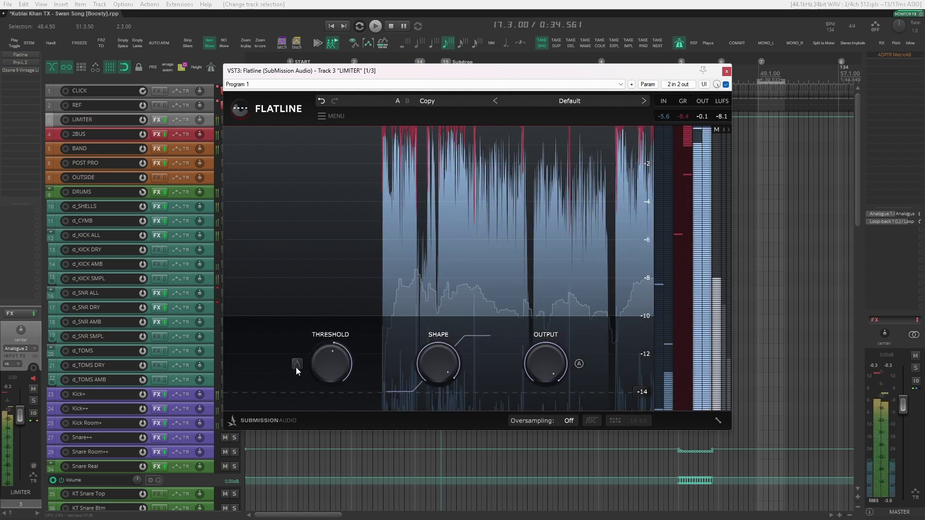
key("space")
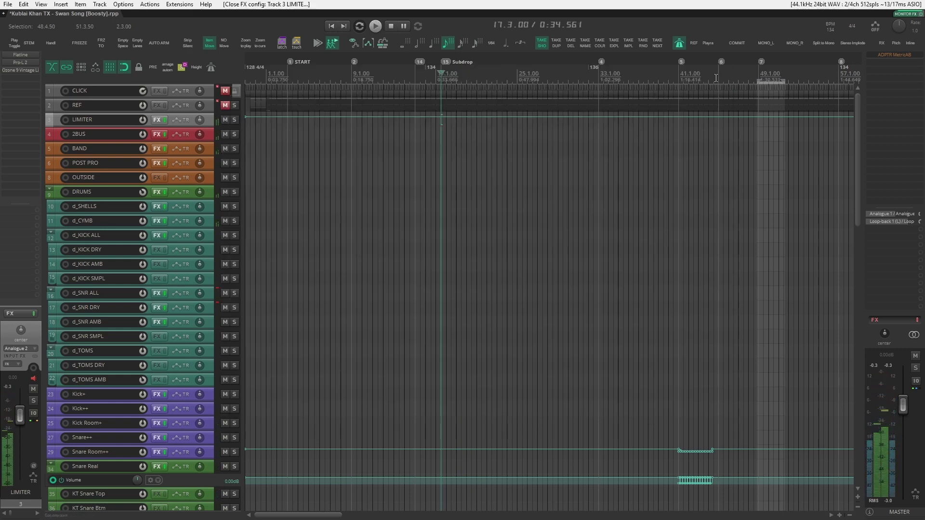
left_click(727, 72)
left_click(20, 55)
mouse_move(444, 376)
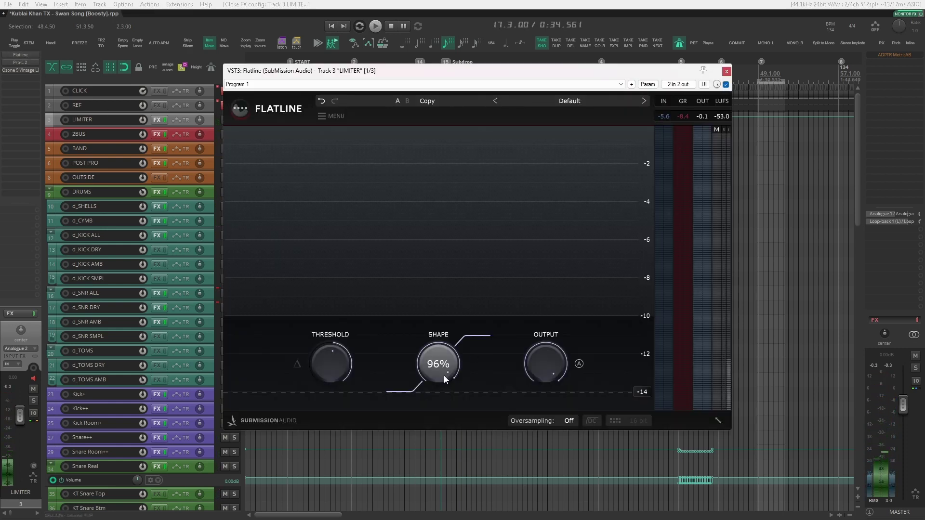
left_click(727, 72)
- Open LIMITER's Pro-L 2, inspect its gain and output ceiling, check the limiting during playback, and close it
left_click(20, 62)
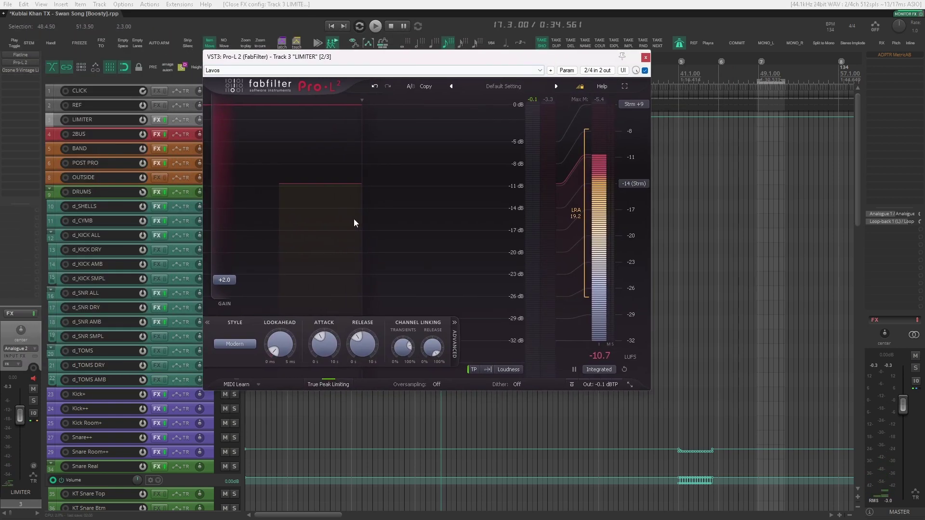
mouse_move(236, 281)
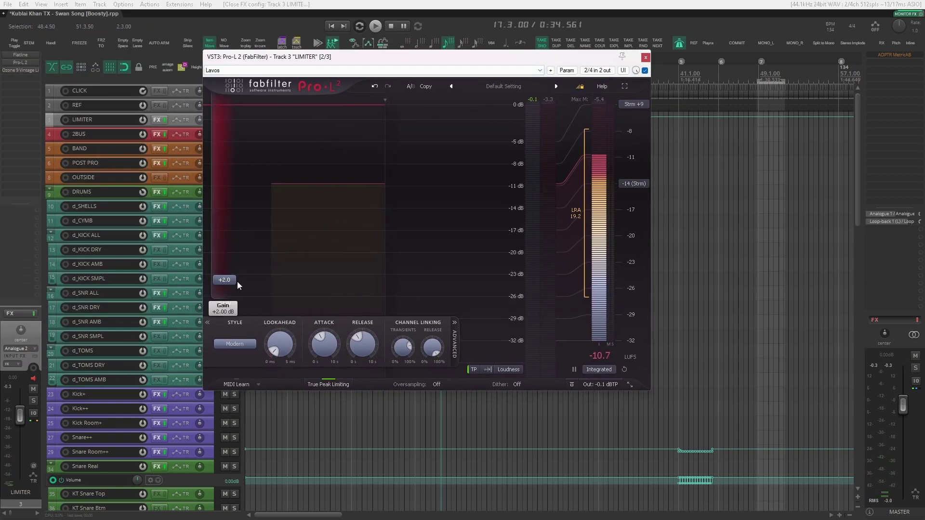
mouse_move(599, 386)
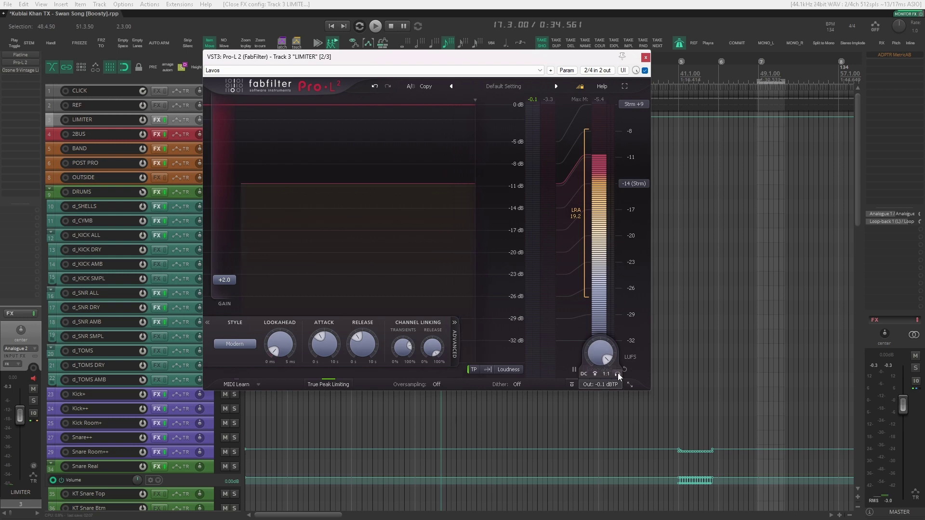
key("space")
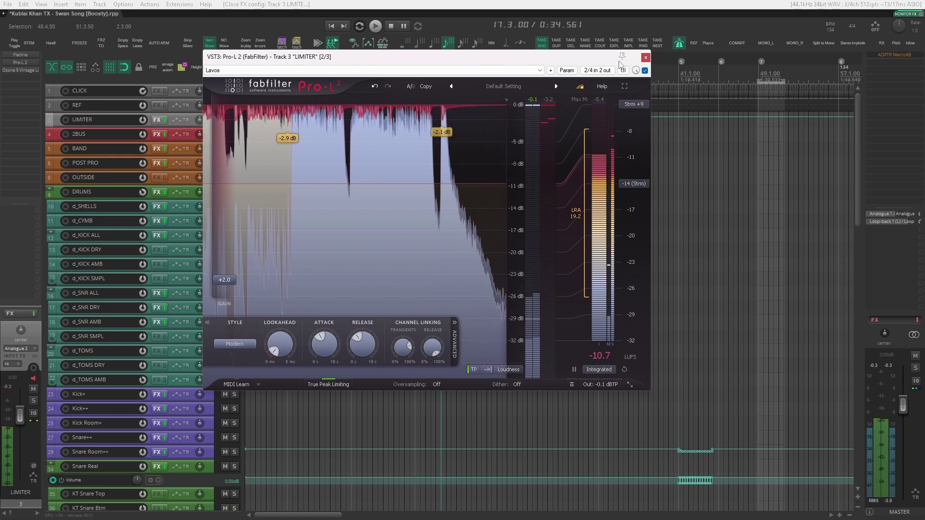
left_click(645, 57)
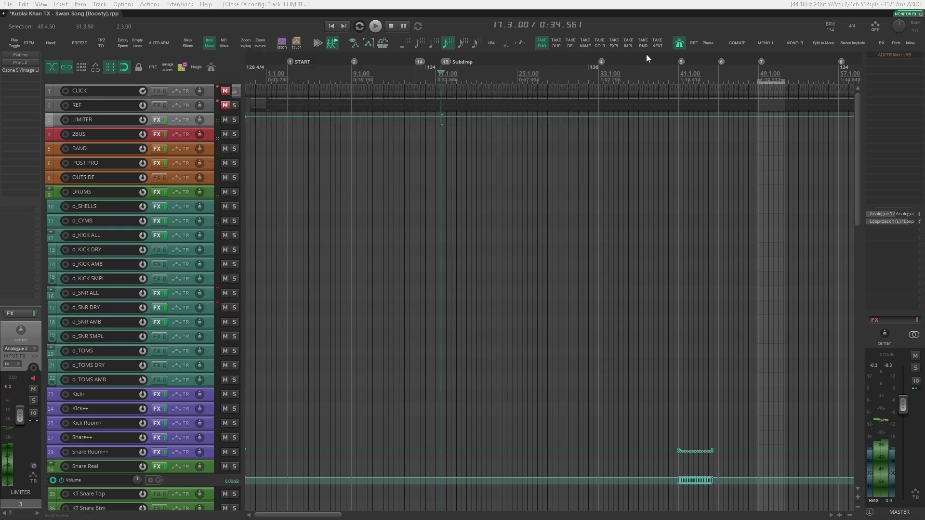
- Open LIMITER's Ozone 9 Vintage Limiter, toggle its bypass during playback to compare, then close it and stop playback
left_click(25, 70)
left_click_drag(200, 35, 311, 76)
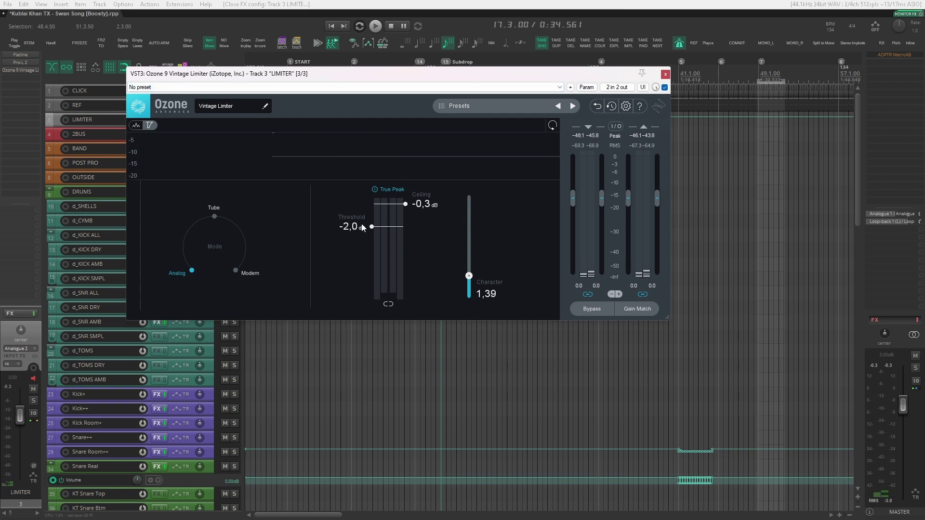
left_click(593, 309)
left_click(594, 308)
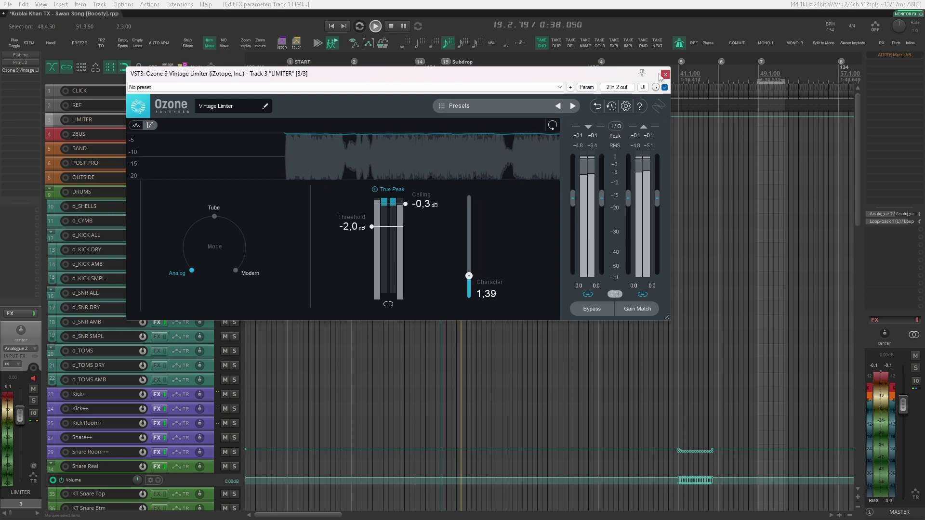
key("Escape")
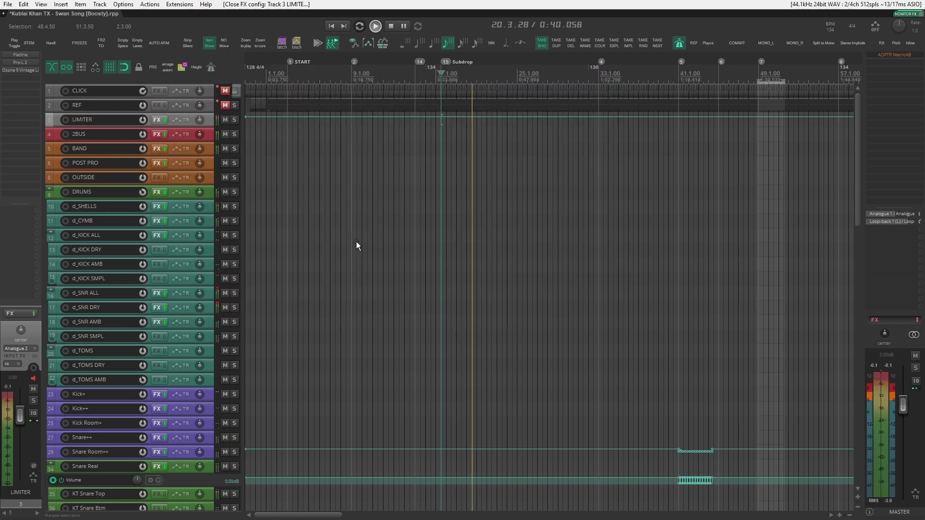
key("space")
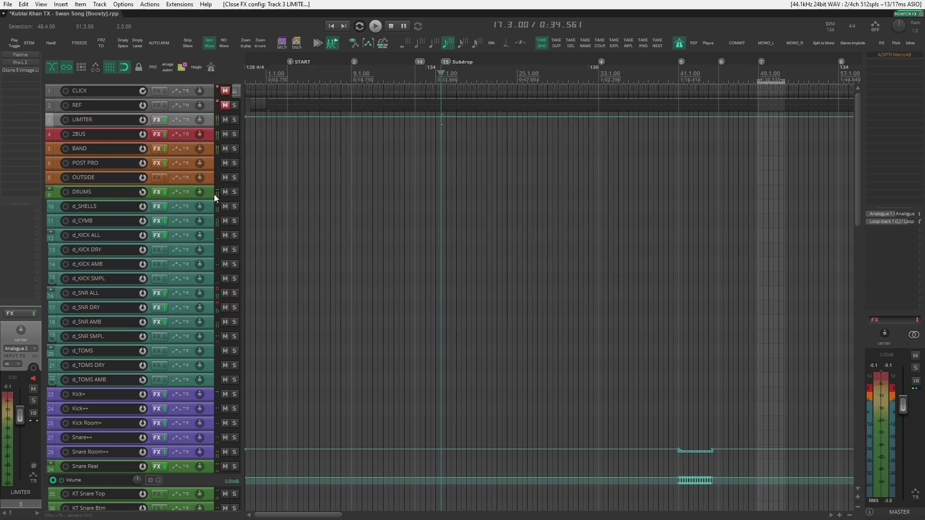
- Select the DRUMS track and look through the whole track list, from the buses to the MIDI tracks and back
left_click(210, 192)
scroll(796, 439, "down", 15)
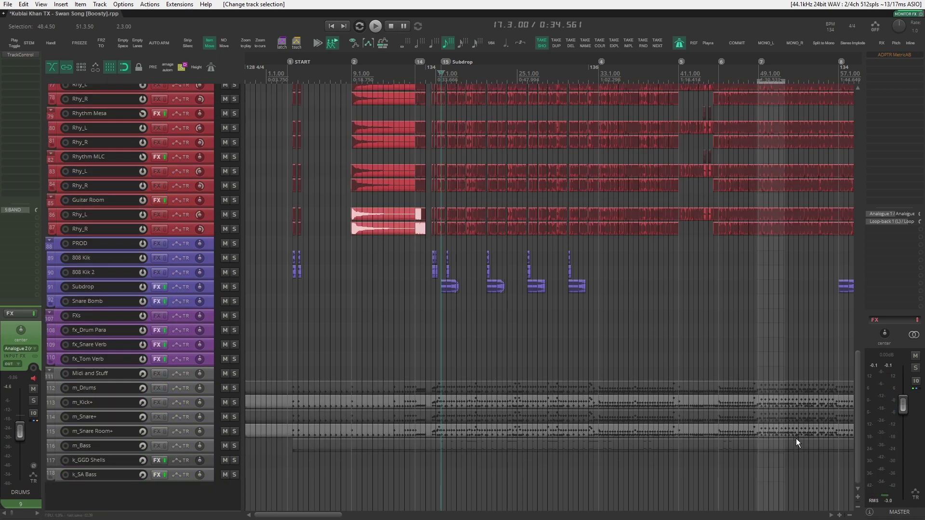
scroll(796, 438, "up", 4)
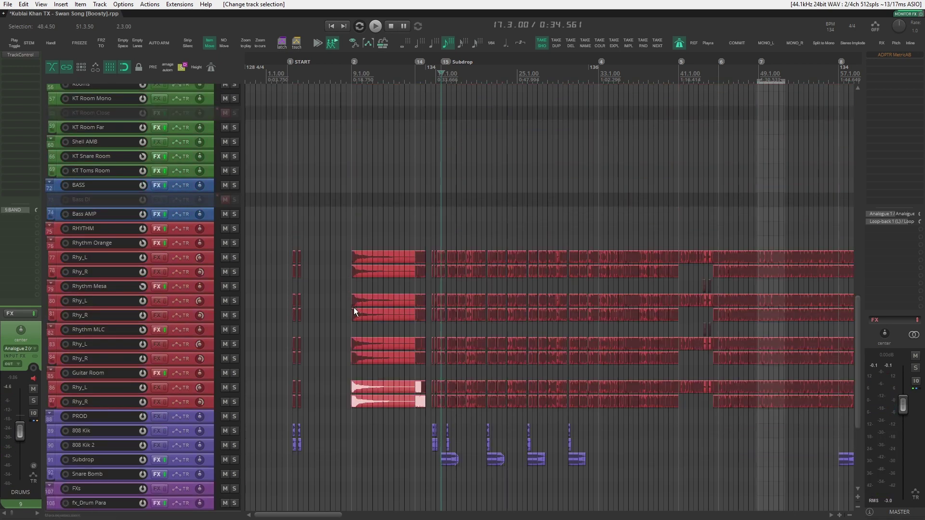
left_click_drag(857, 328, 857, 120)
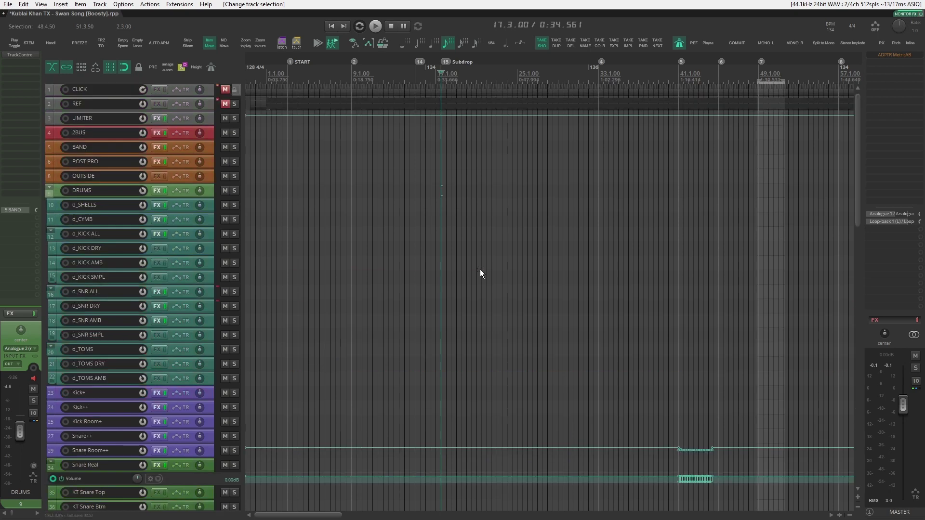